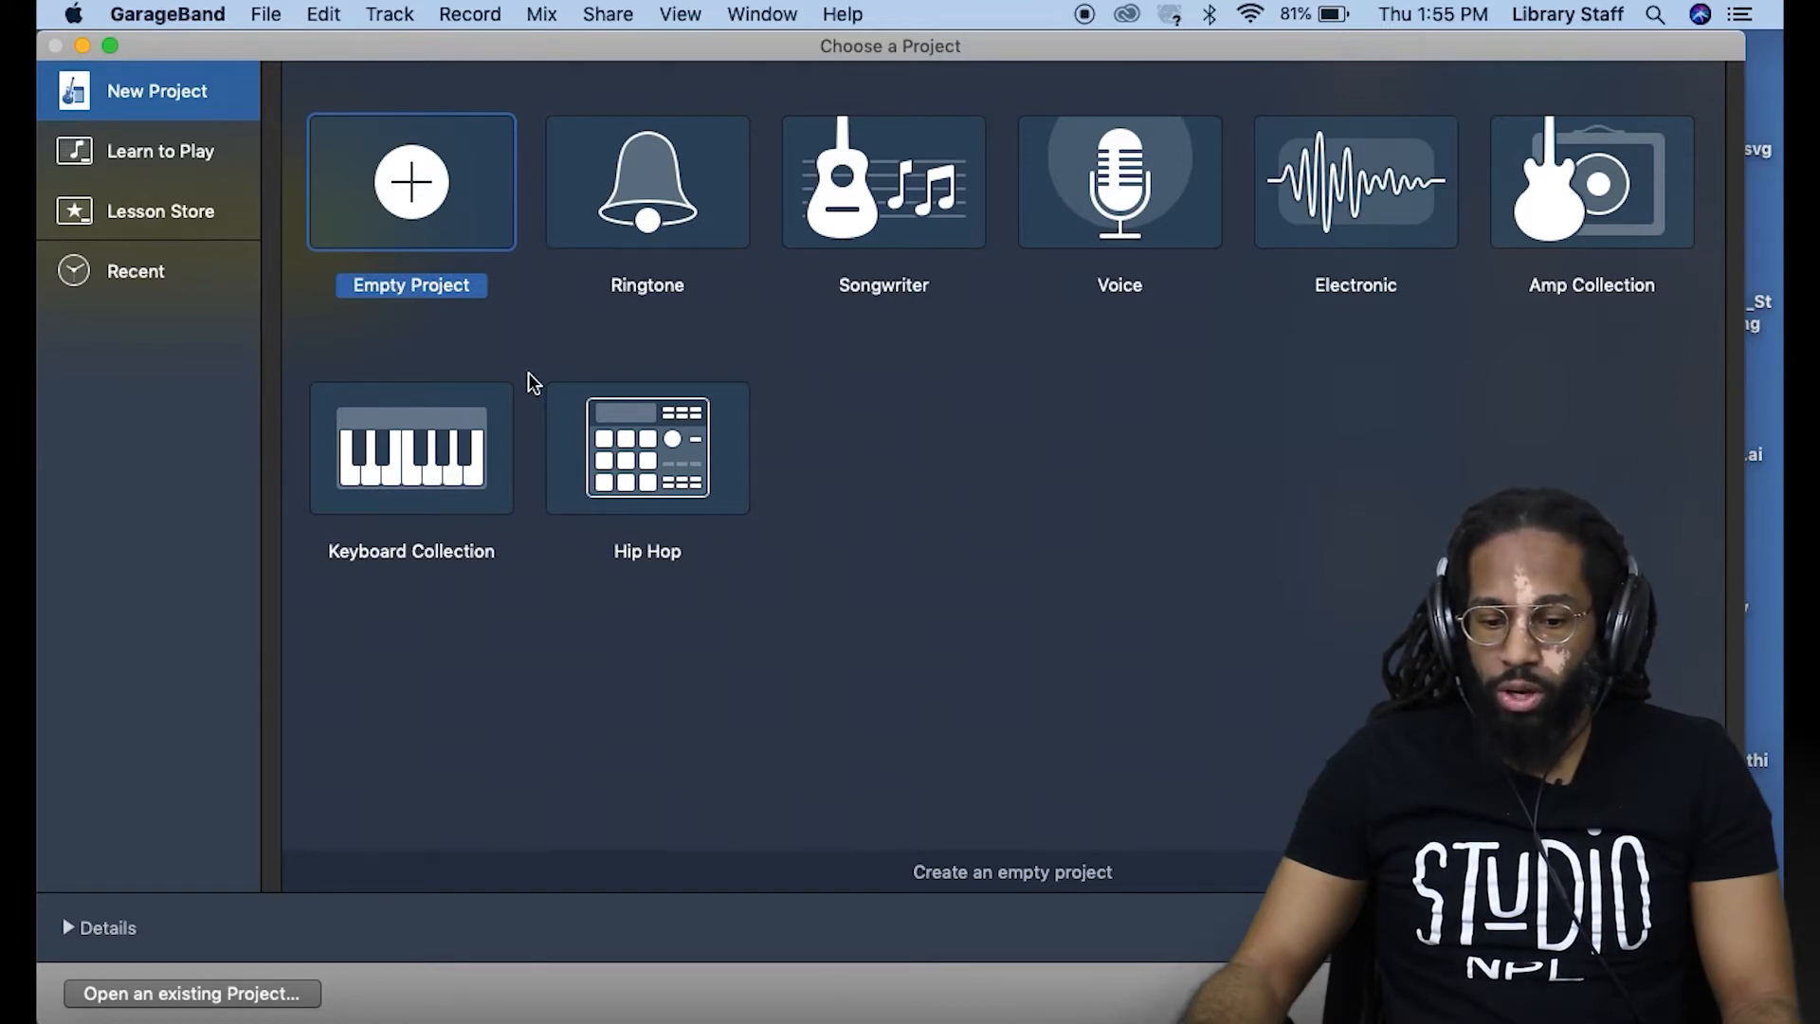
Create an empty project with a software instrument track and reposition the Musical Typing keyboard
double_click(356, 169)
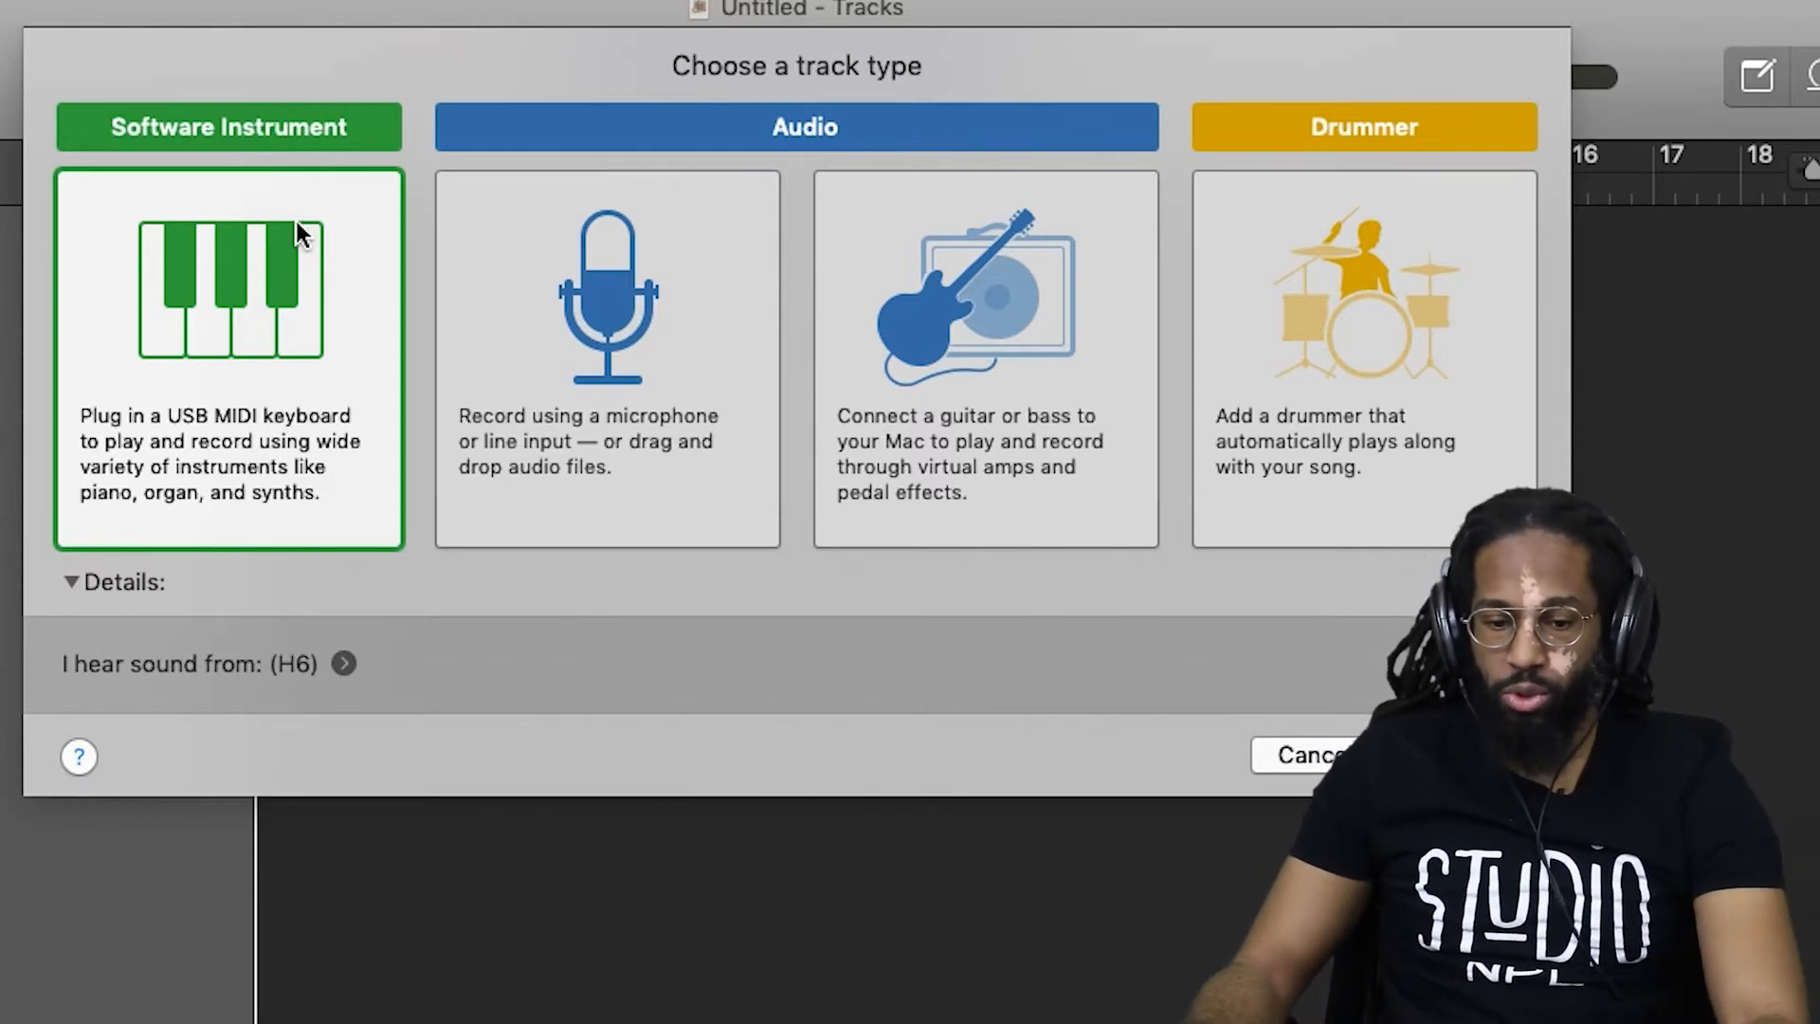
click(251, 343)
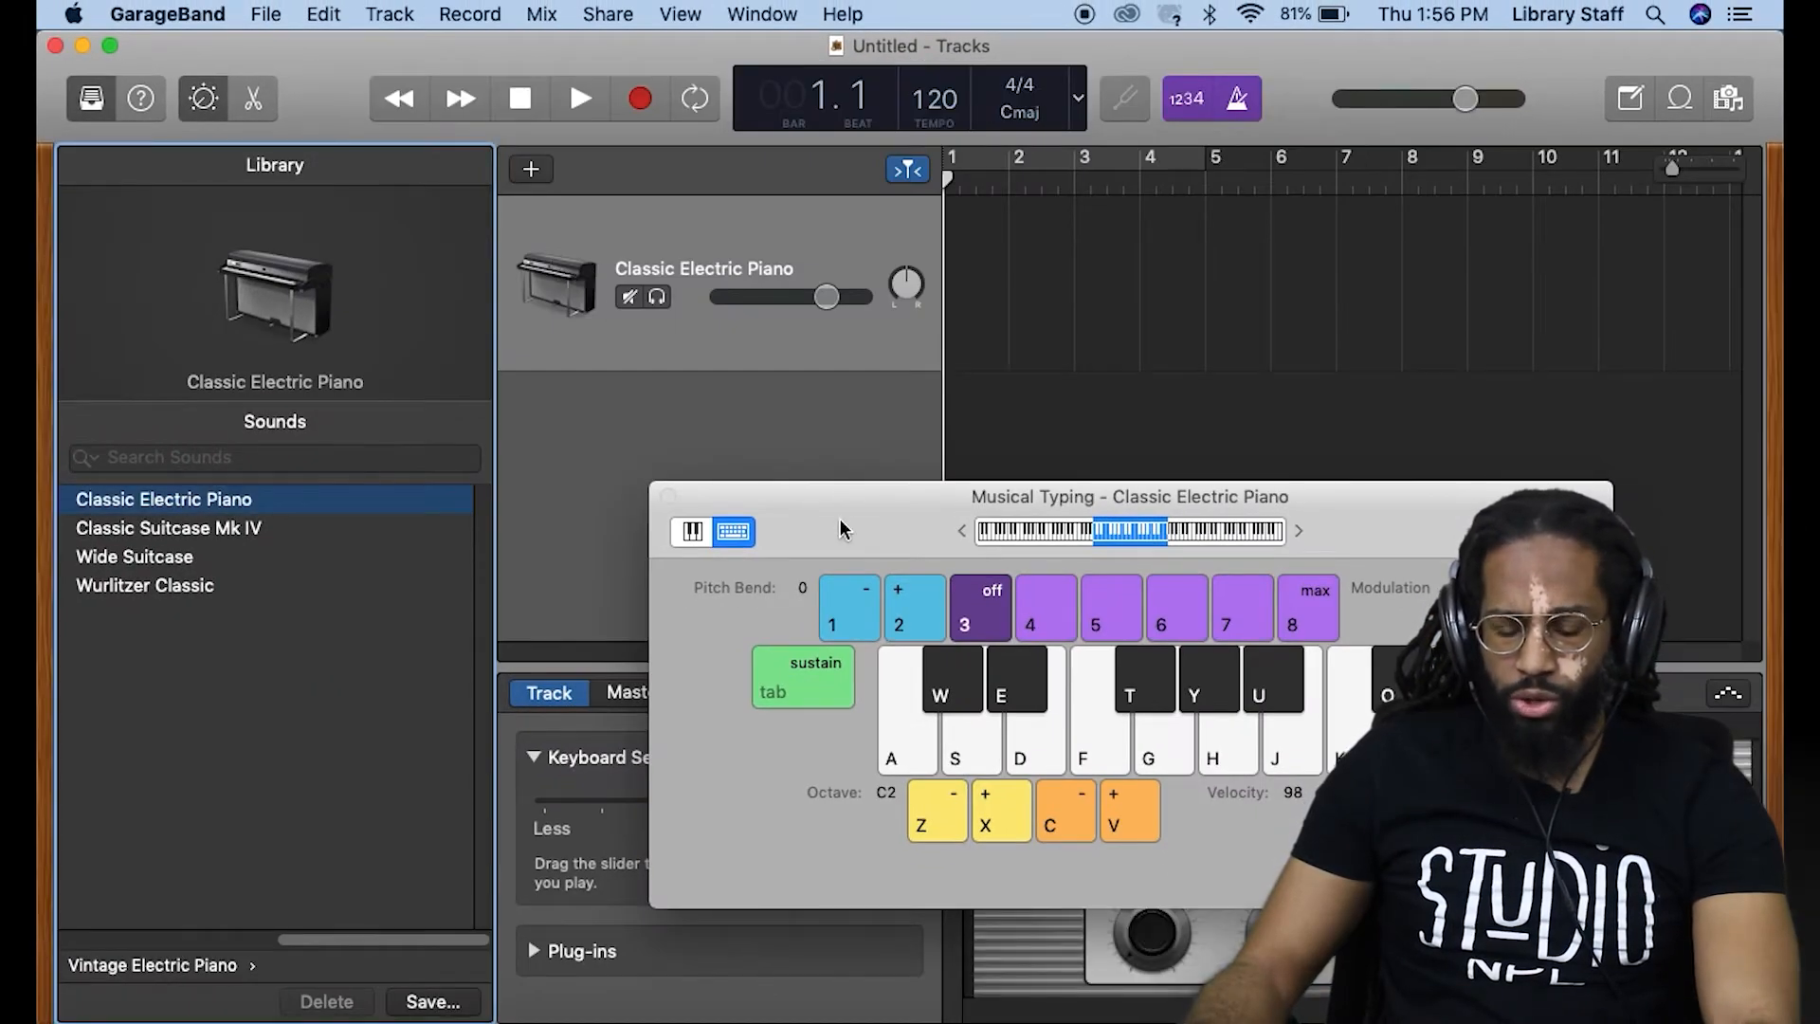
drag(840, 521, 742, 401)
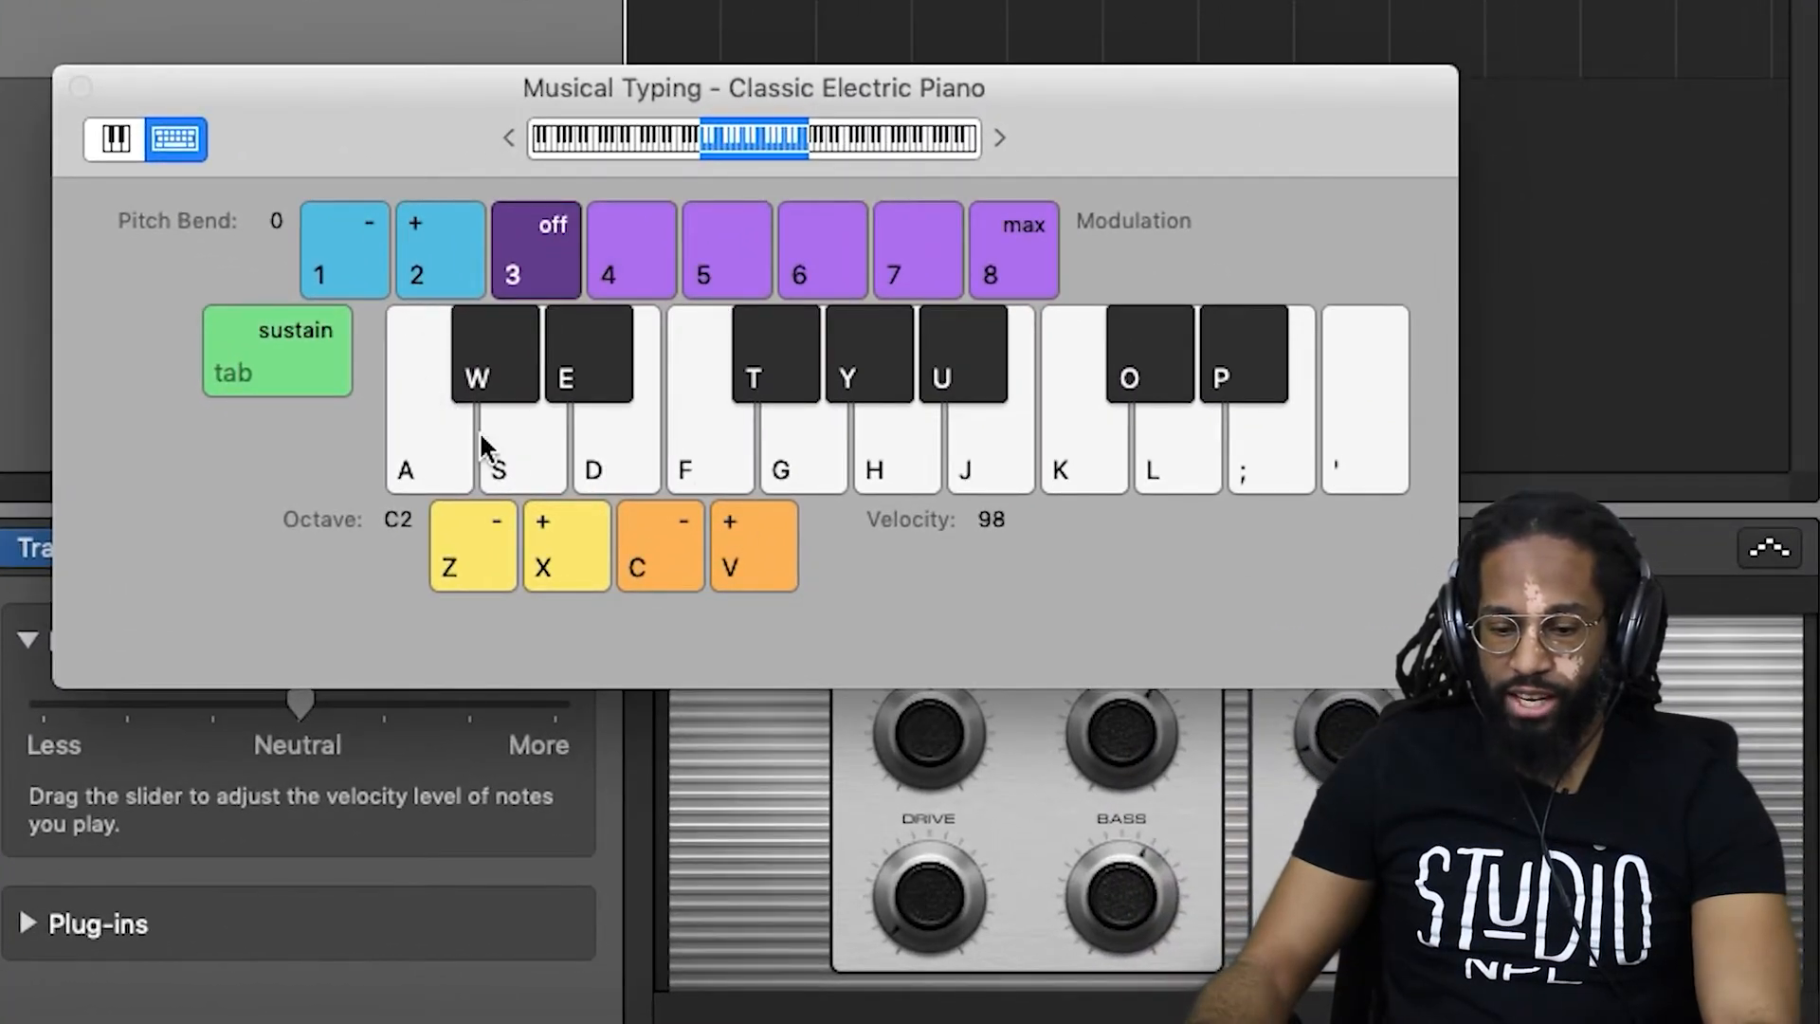
Play the notes A, S, D, F, H, K and L on the Classic Electric Piano with Musical Typing
key(a)
key(s)
key(d)
key(f)
key(h)
key(k)
key(l)
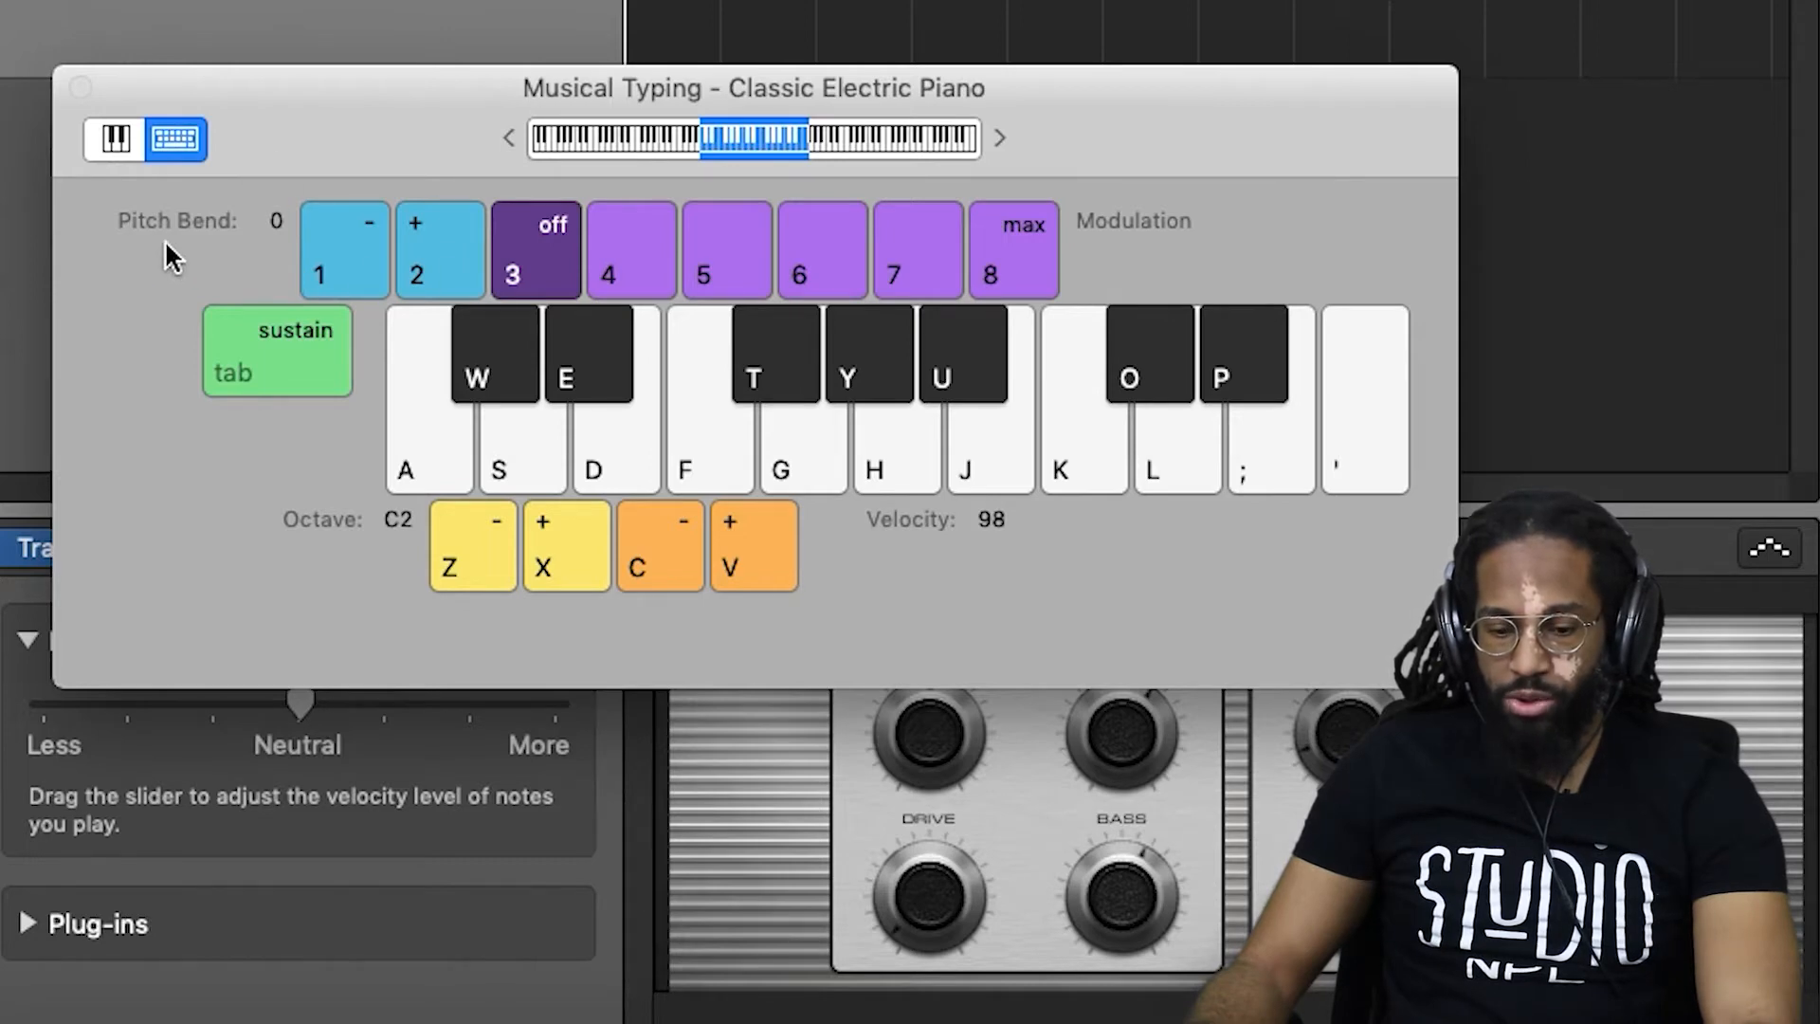
Bend the pitch down and up while playing the A and S notes of the Classic Electric Piano
key(1)
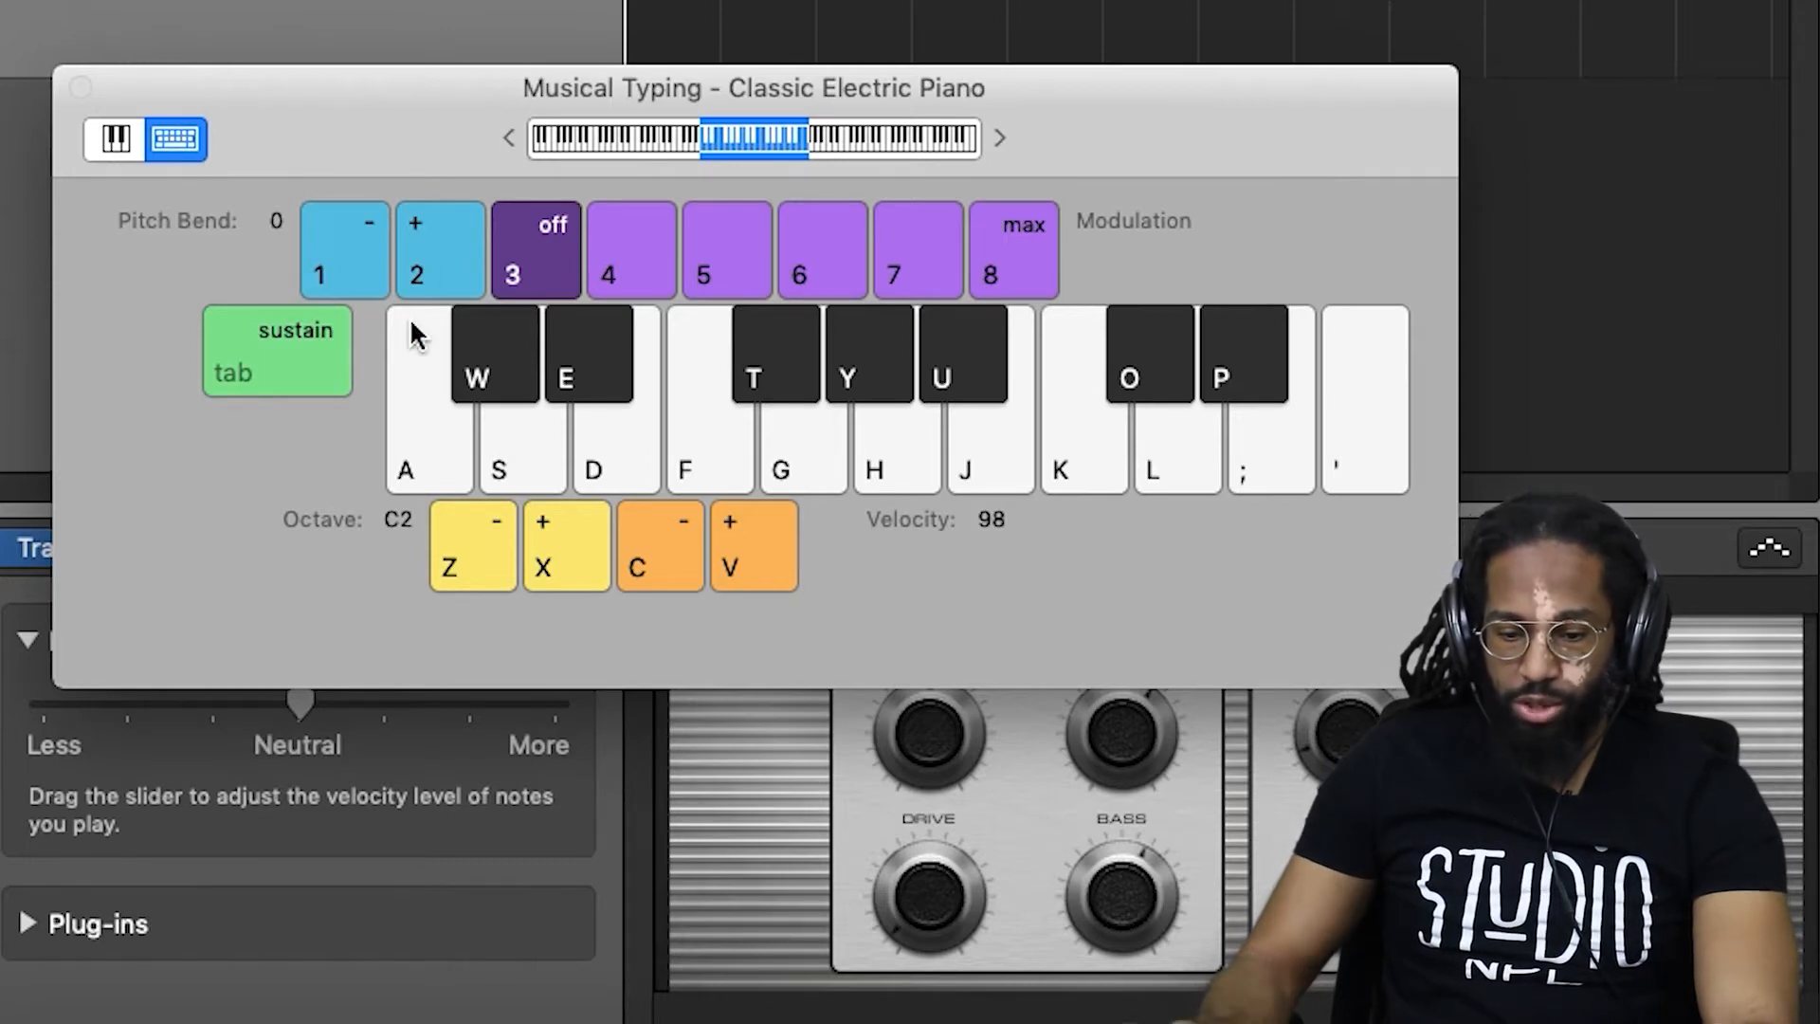
key(1)
key(a)
key(1)
key(1)
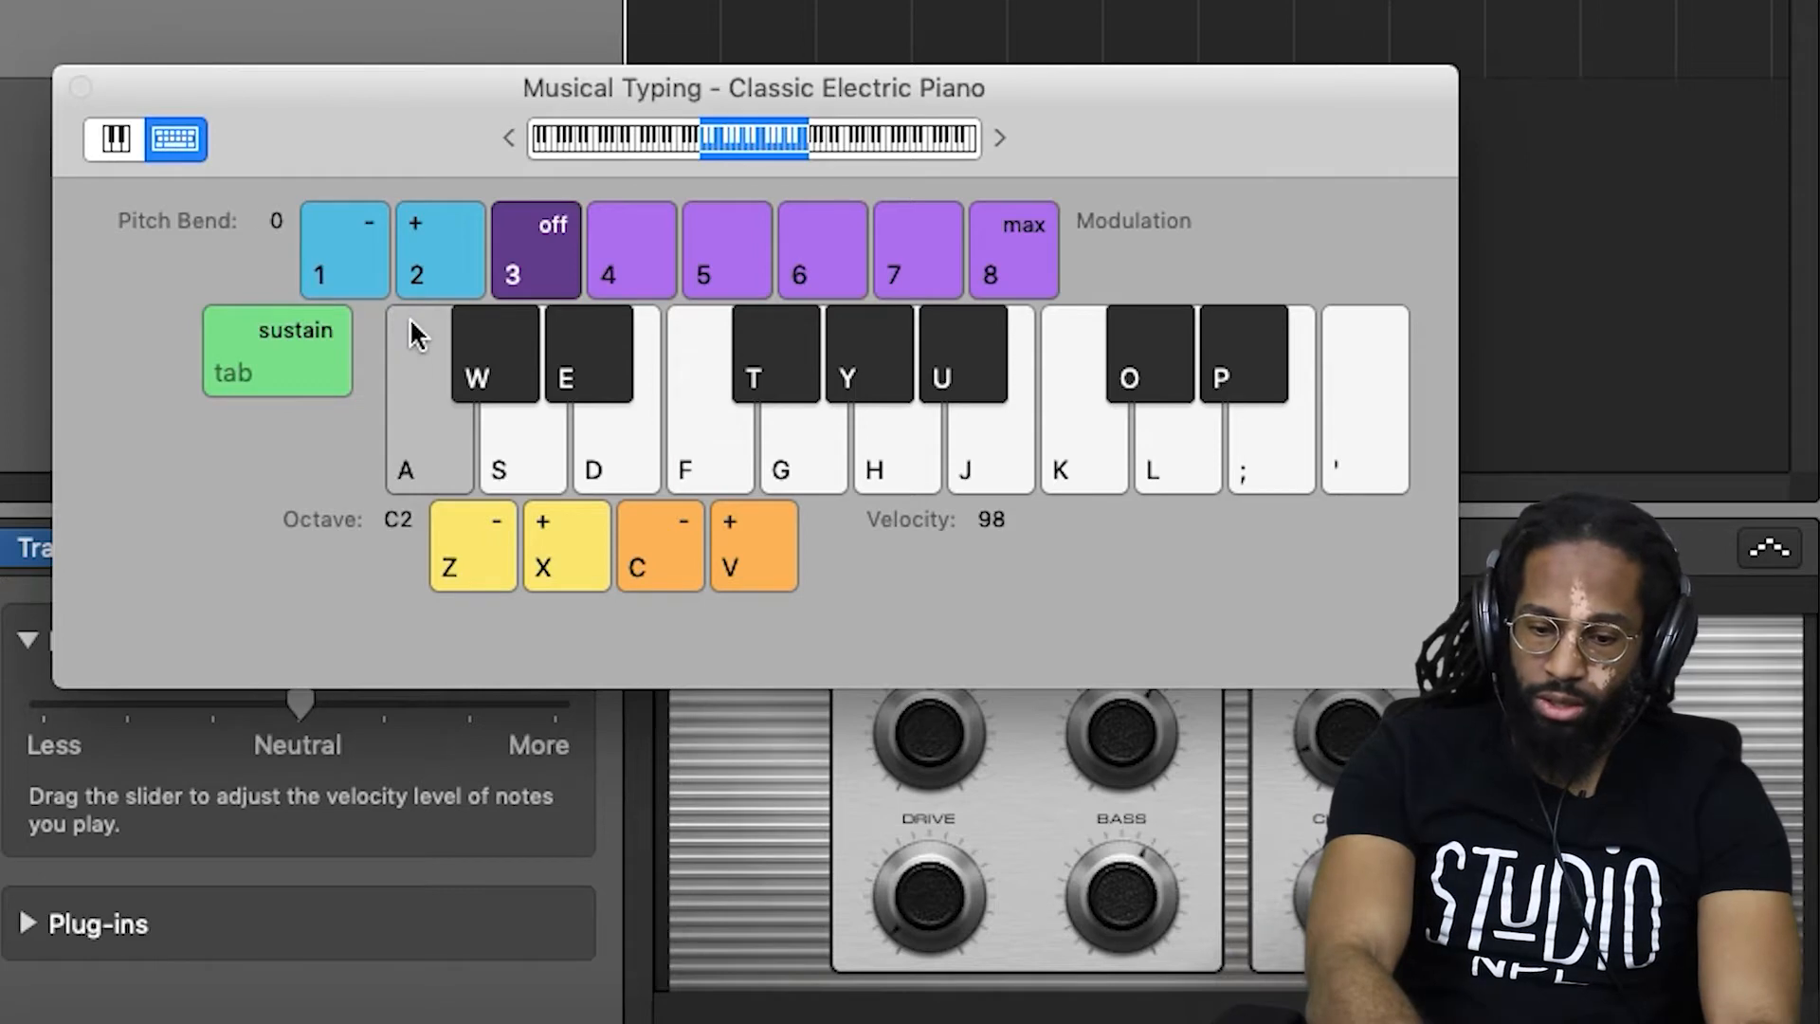
key(s)
key(2)
key(2)
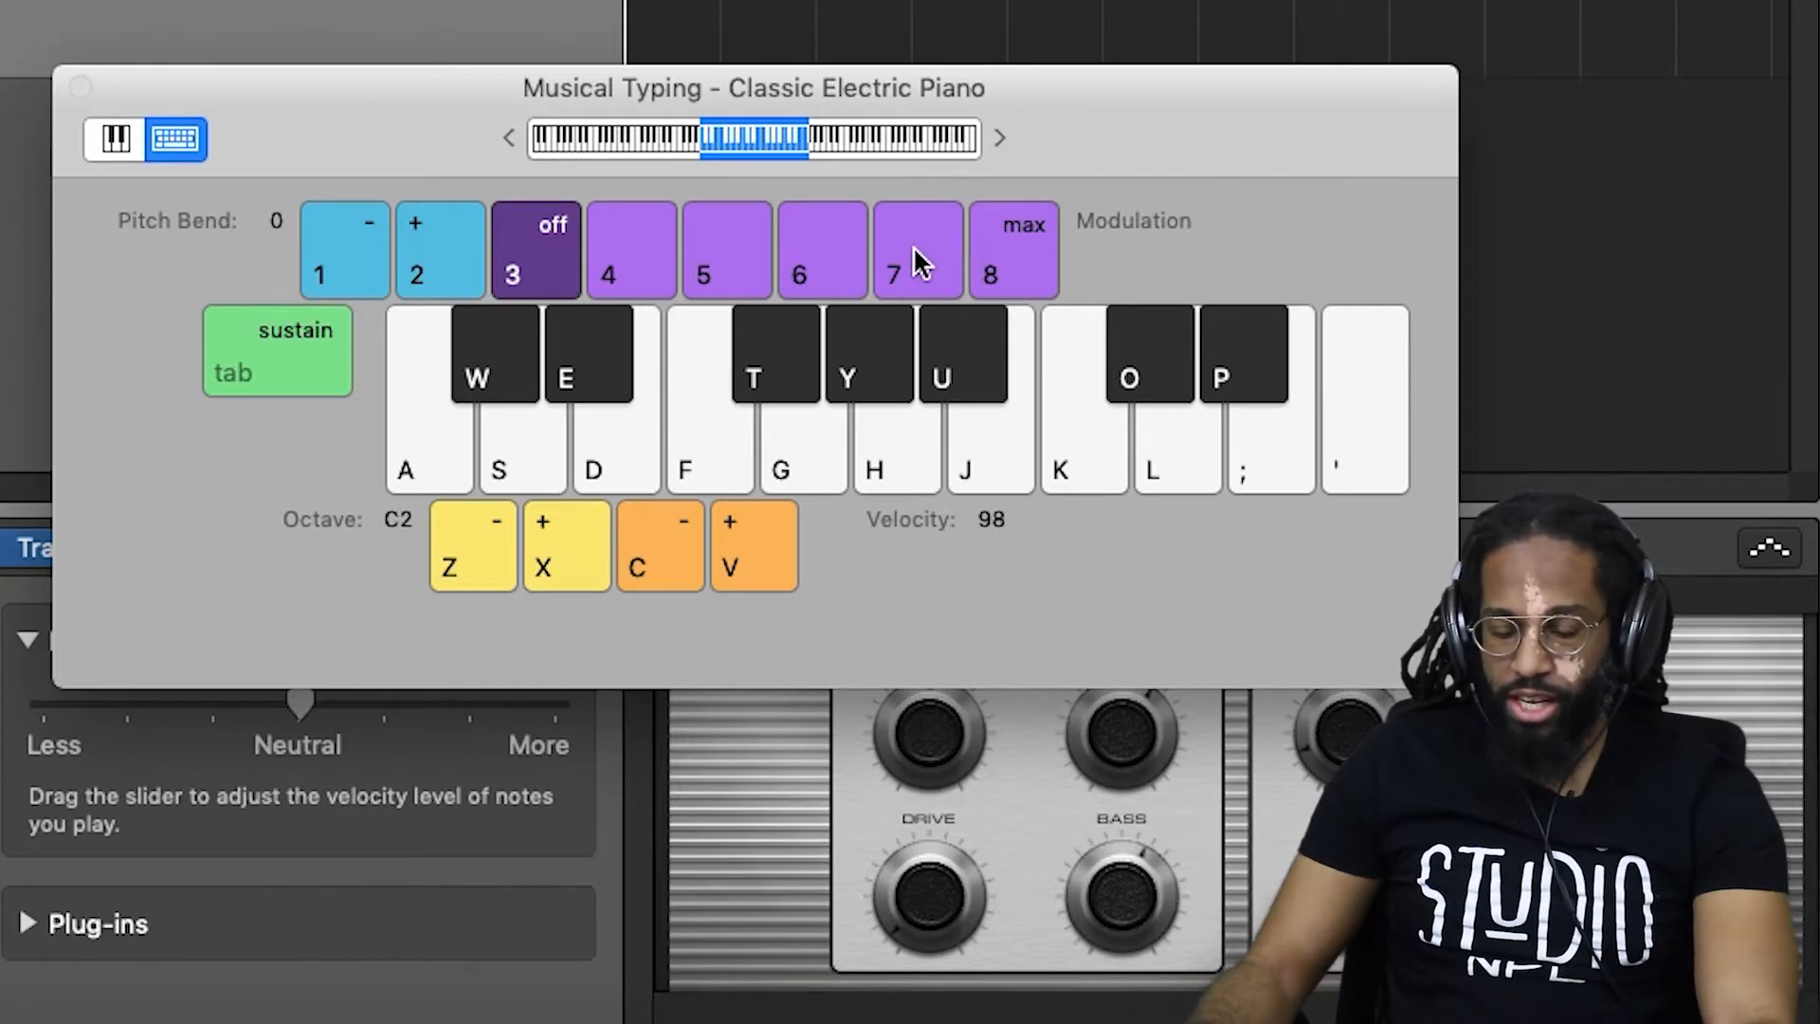
Audition the T note with modulation at 6, max and off, and play the F note with sustain
click(779, 249)
click(758, 384)
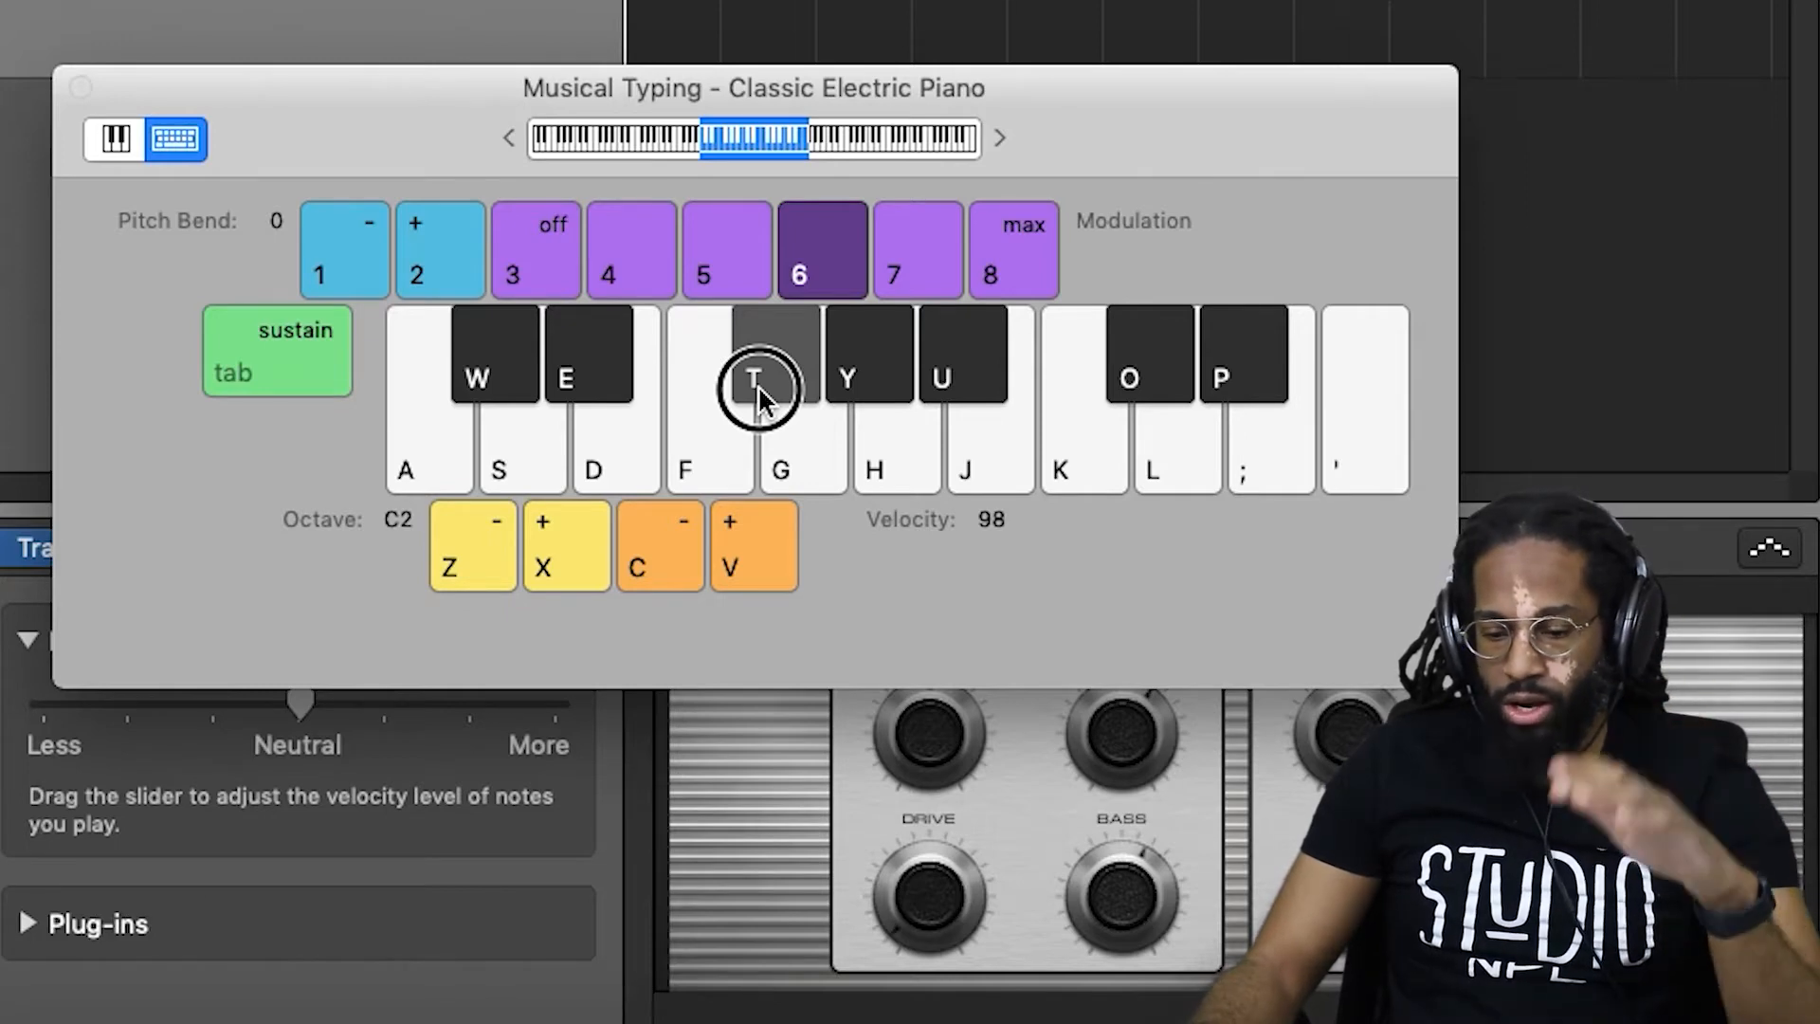
click(1003, 263)
click(780, 361)
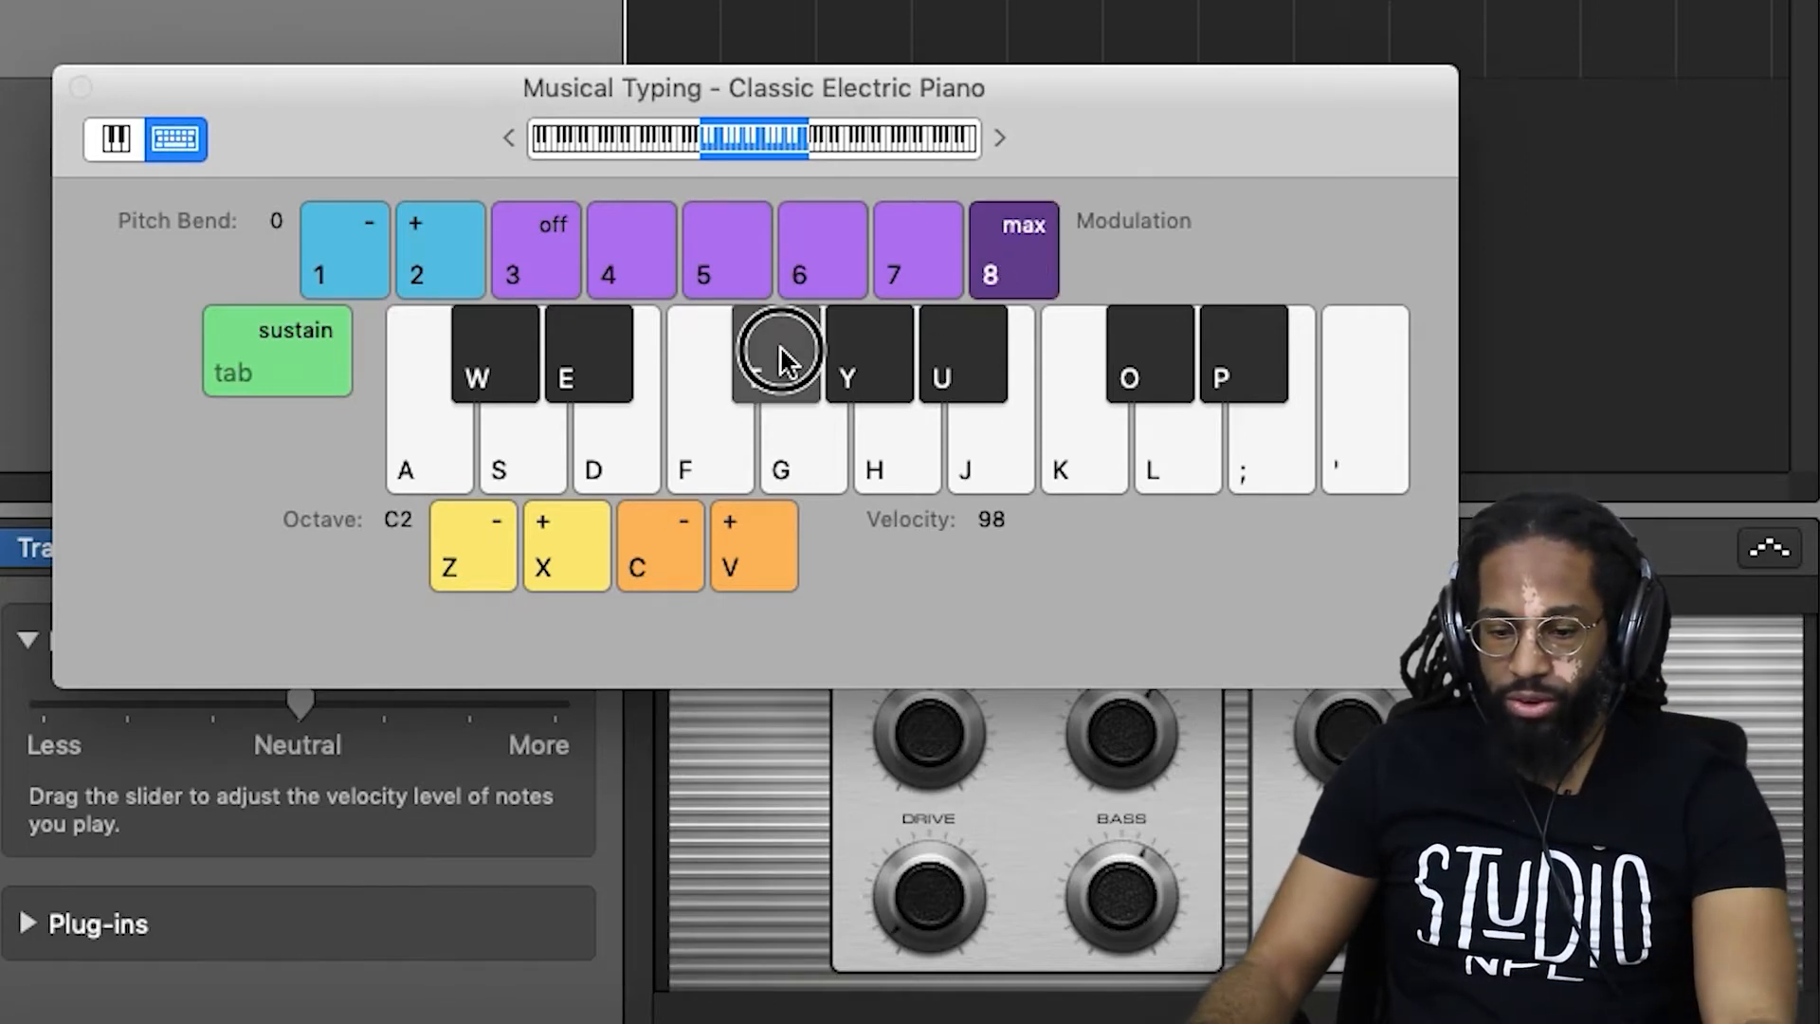
click(554, 254)
click(758, 376)
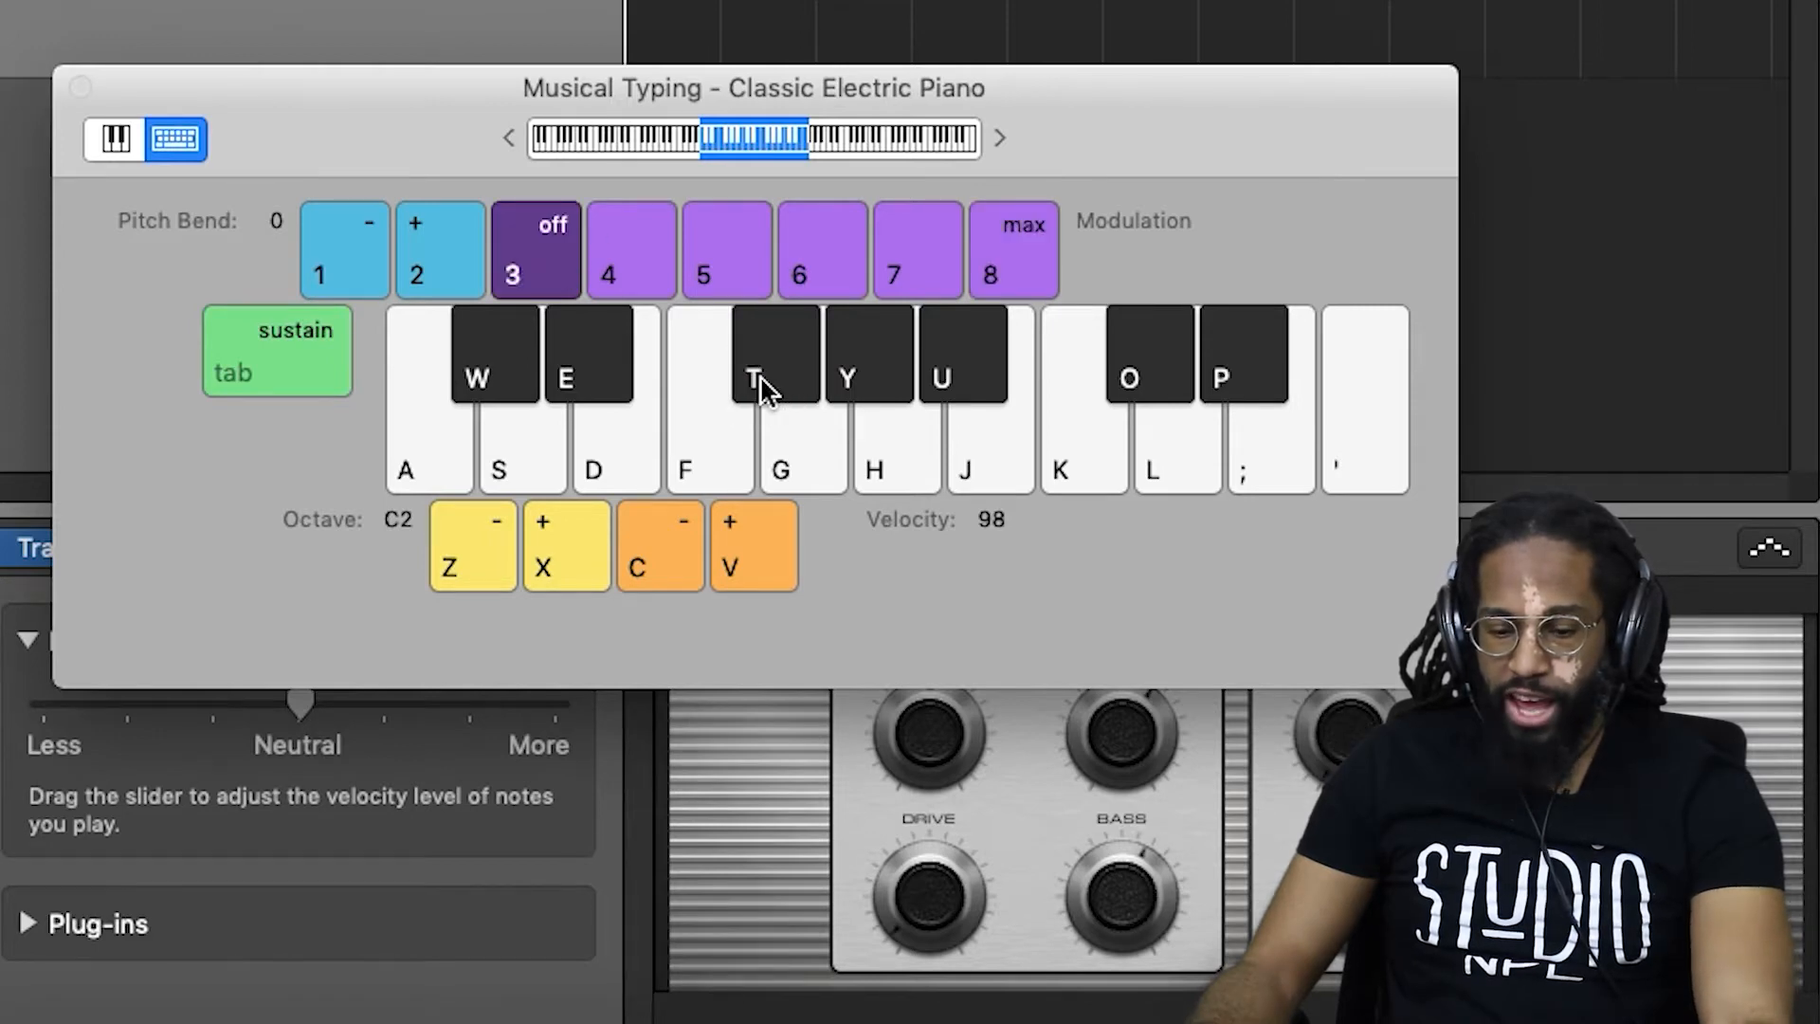
key(Tab)
key(f)
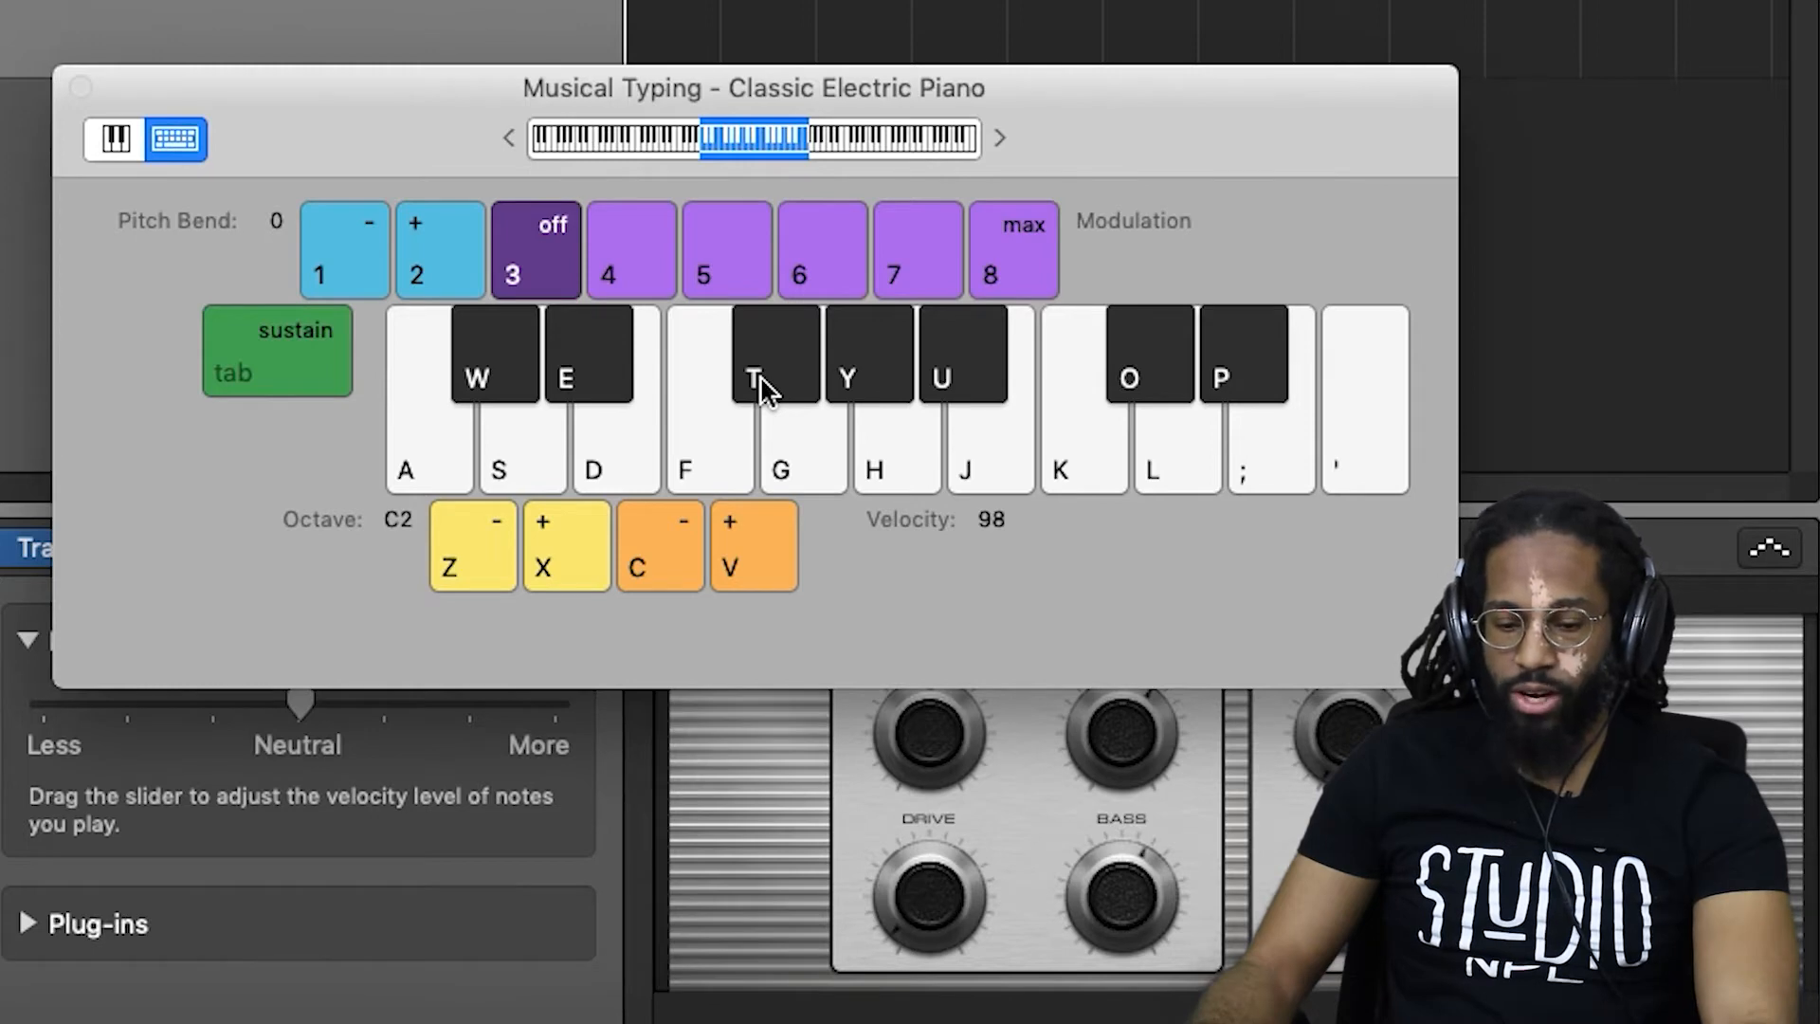
Audition the T note in different octaves, going up to C5 and back to C2
key(z)
key(x)
key(x)
click(759, 374)
key(x)
key(x)
click(759, 374)
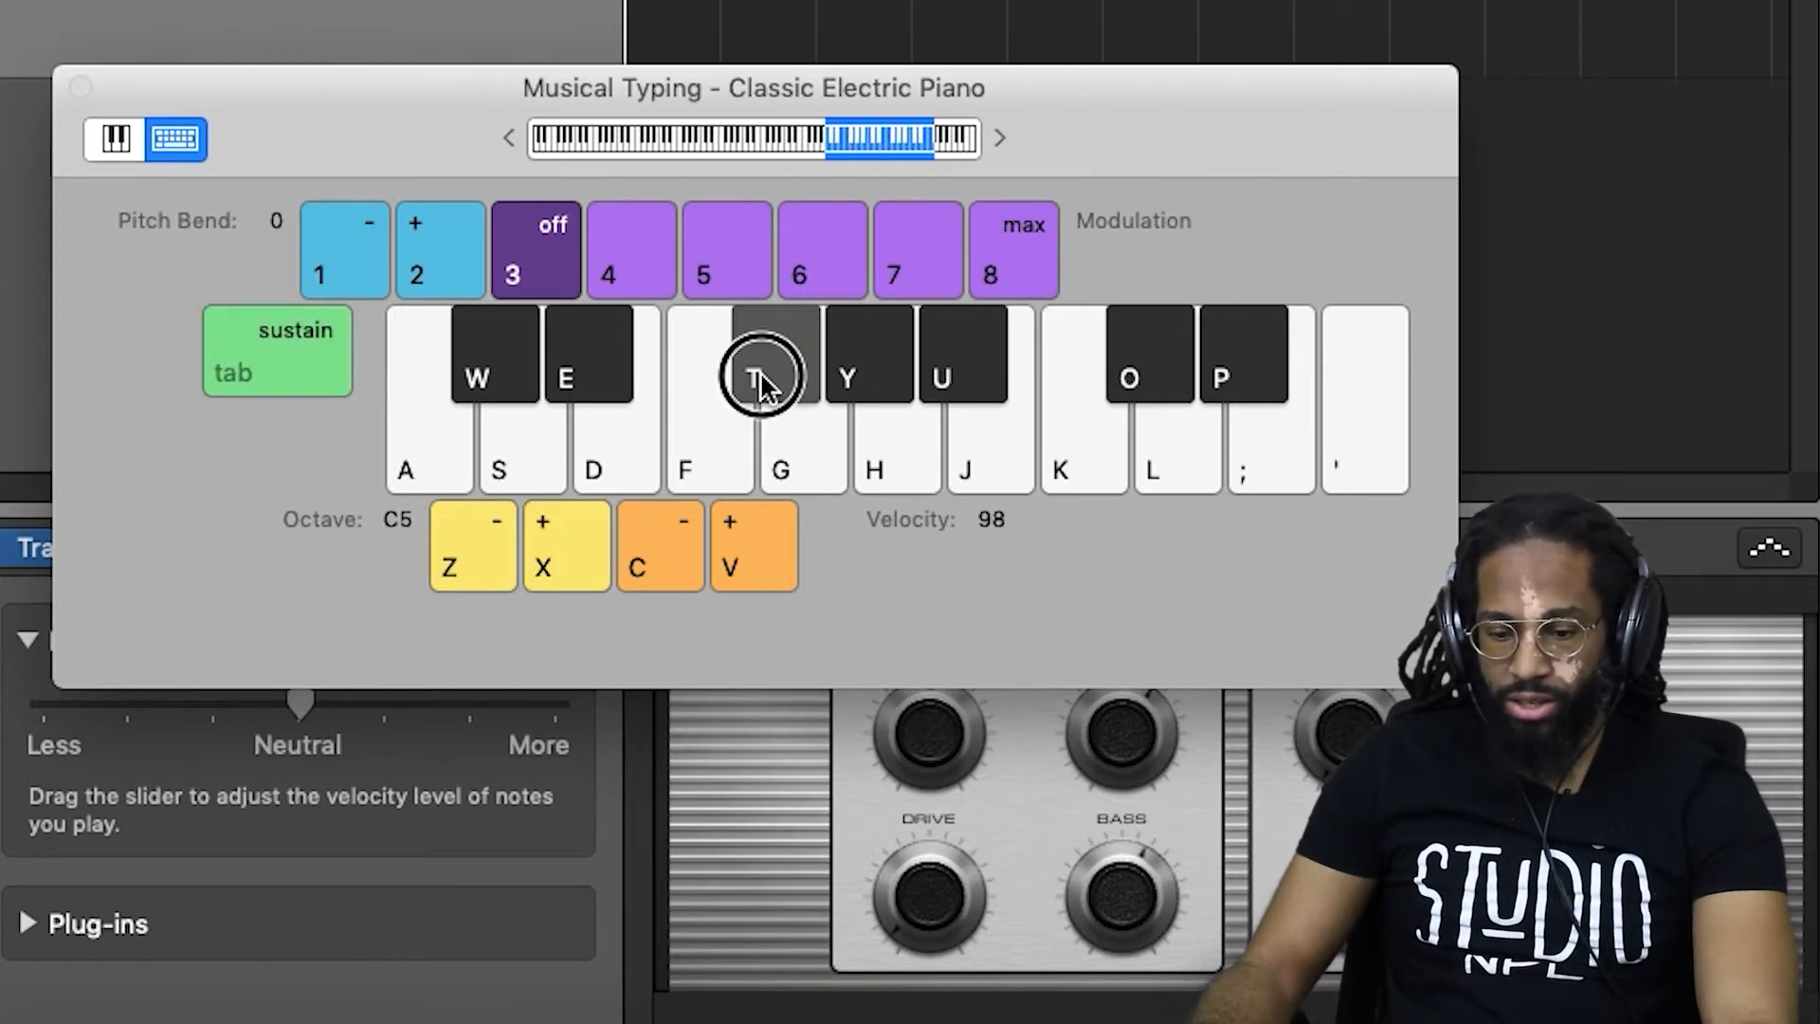
key(z)
key(z)
key(z)
click(759, 374)
Audition the T note at velocities up to 118, finish with velocity 92, and close Musical Typing
key(c)
click(760, 374)
key(v)
click(759, 374)
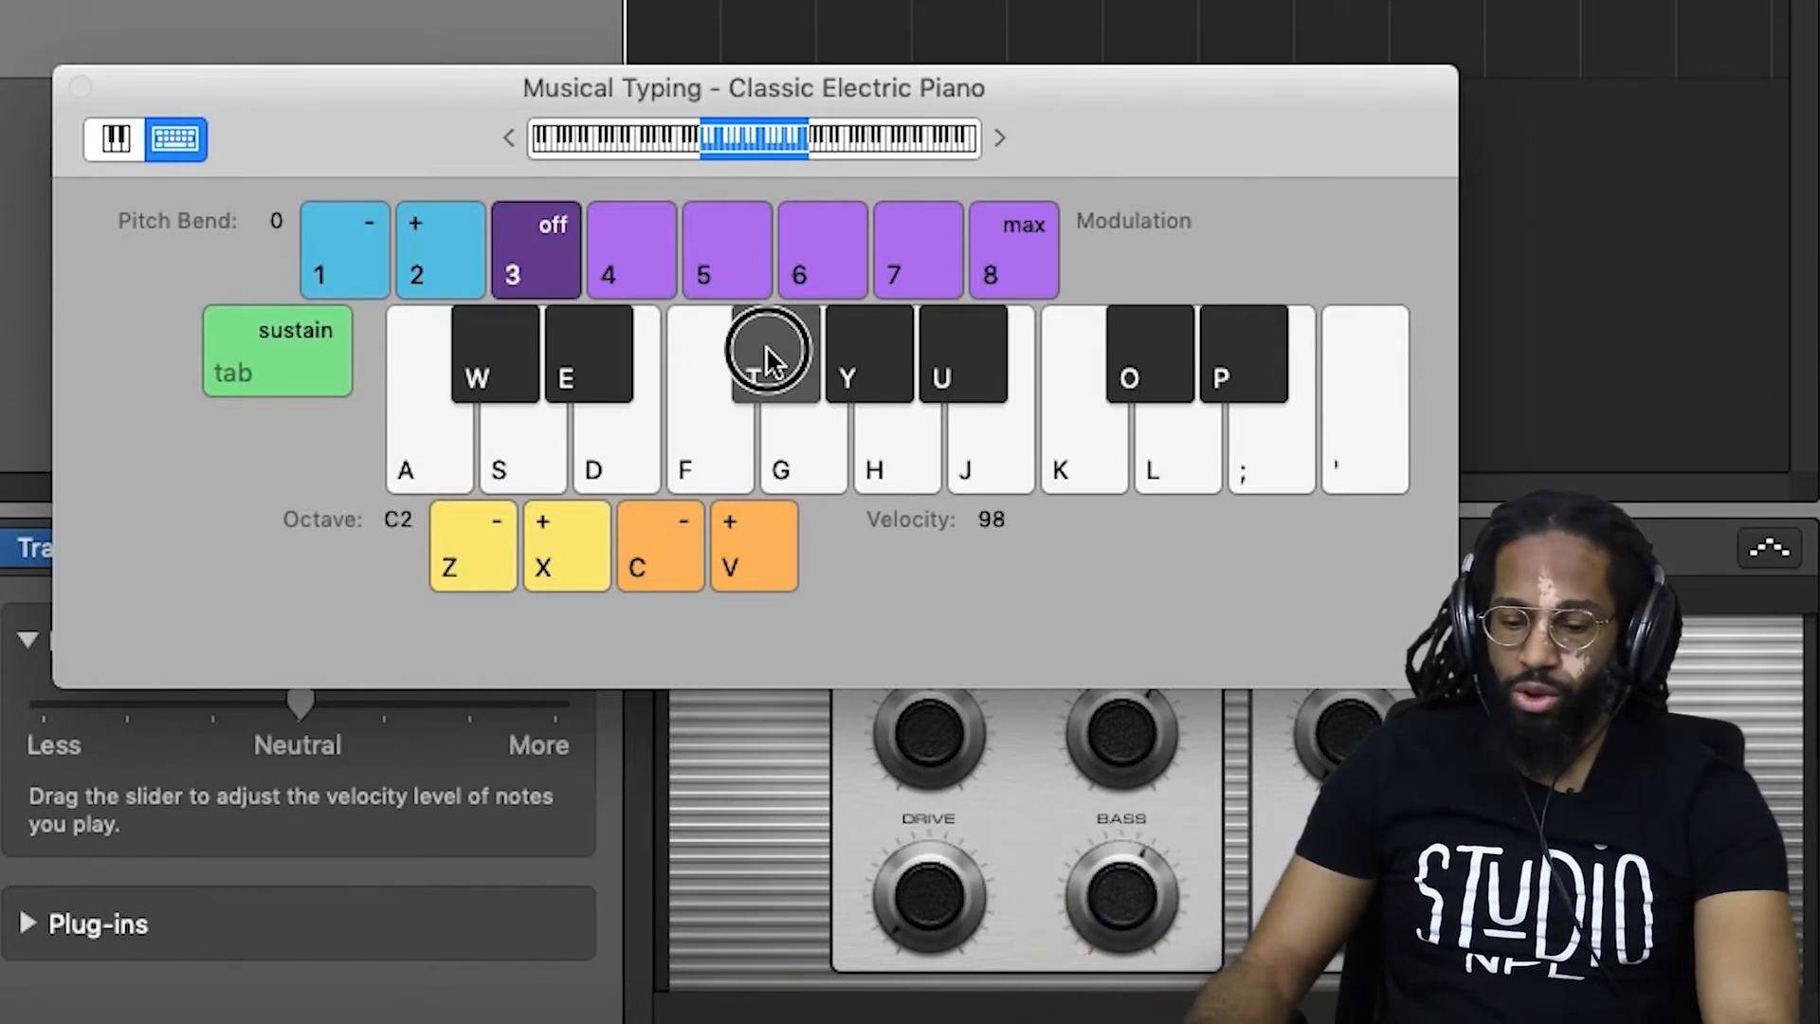
key(v)
key(v)
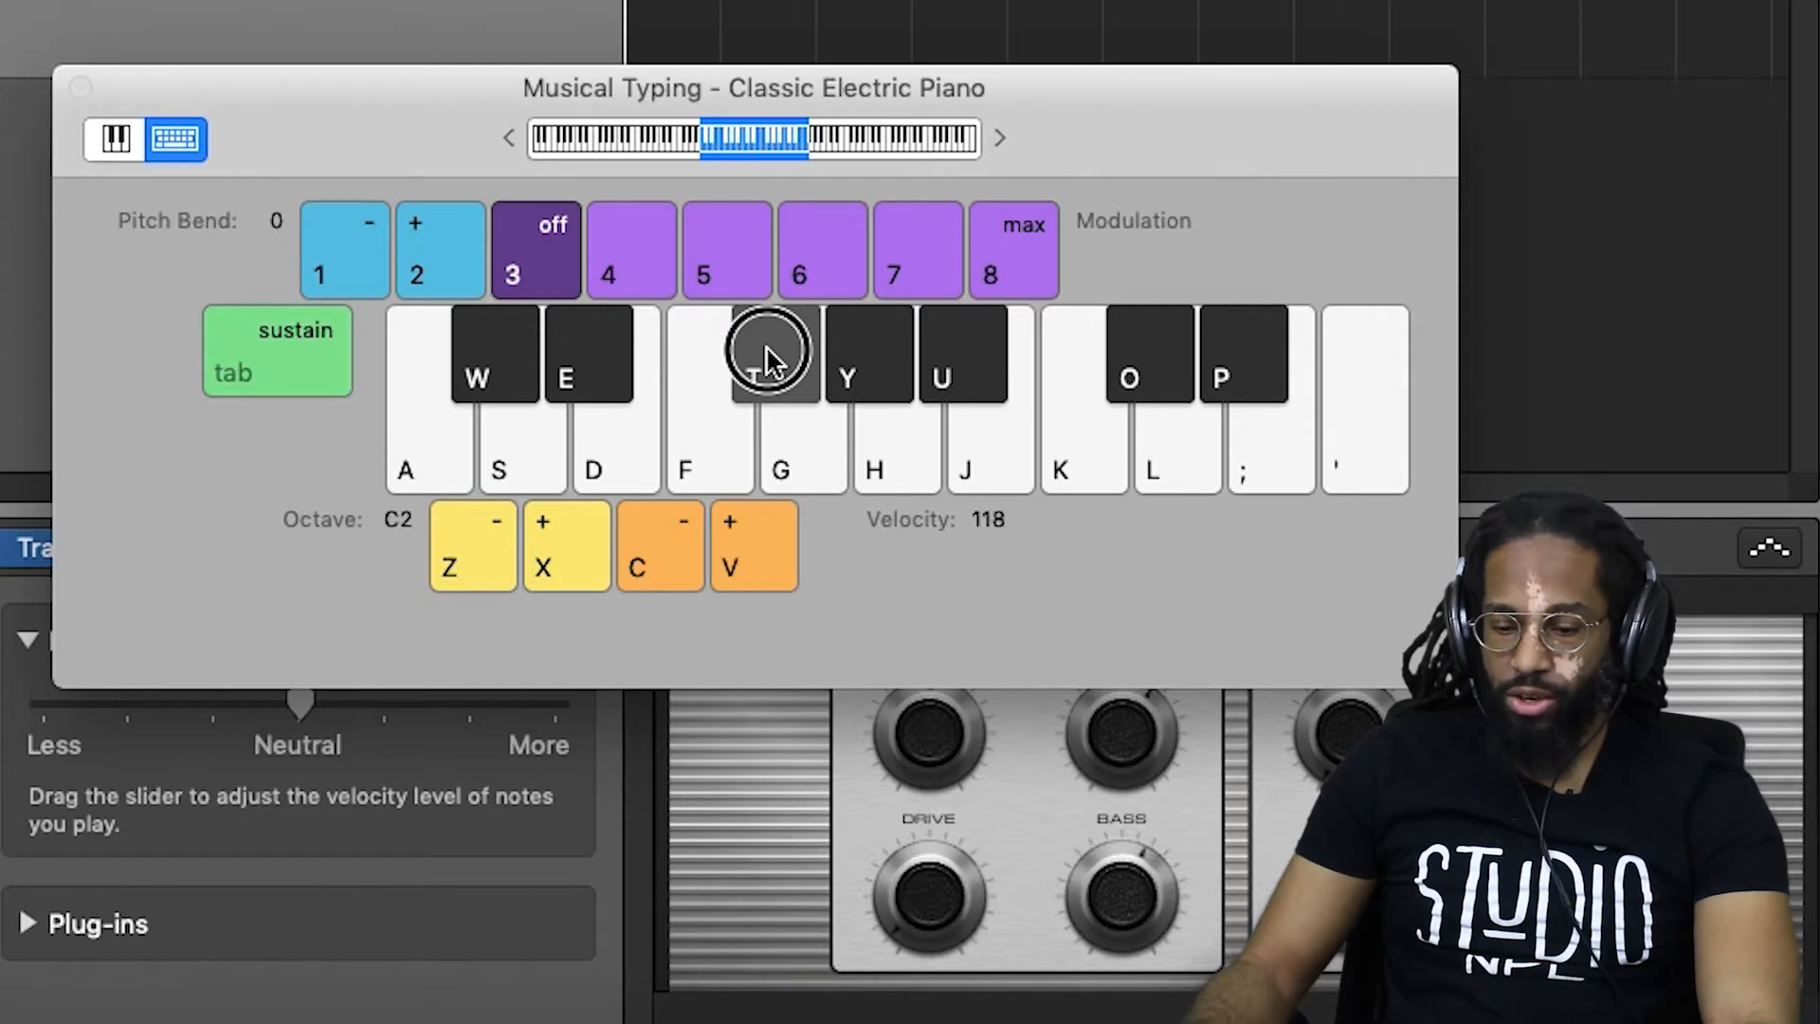
click(770, 362)
key(c)
key(c)
key(c)
key(c)
key(c)
click(770, 362)
key(c)
key(c)
click(769, 362)
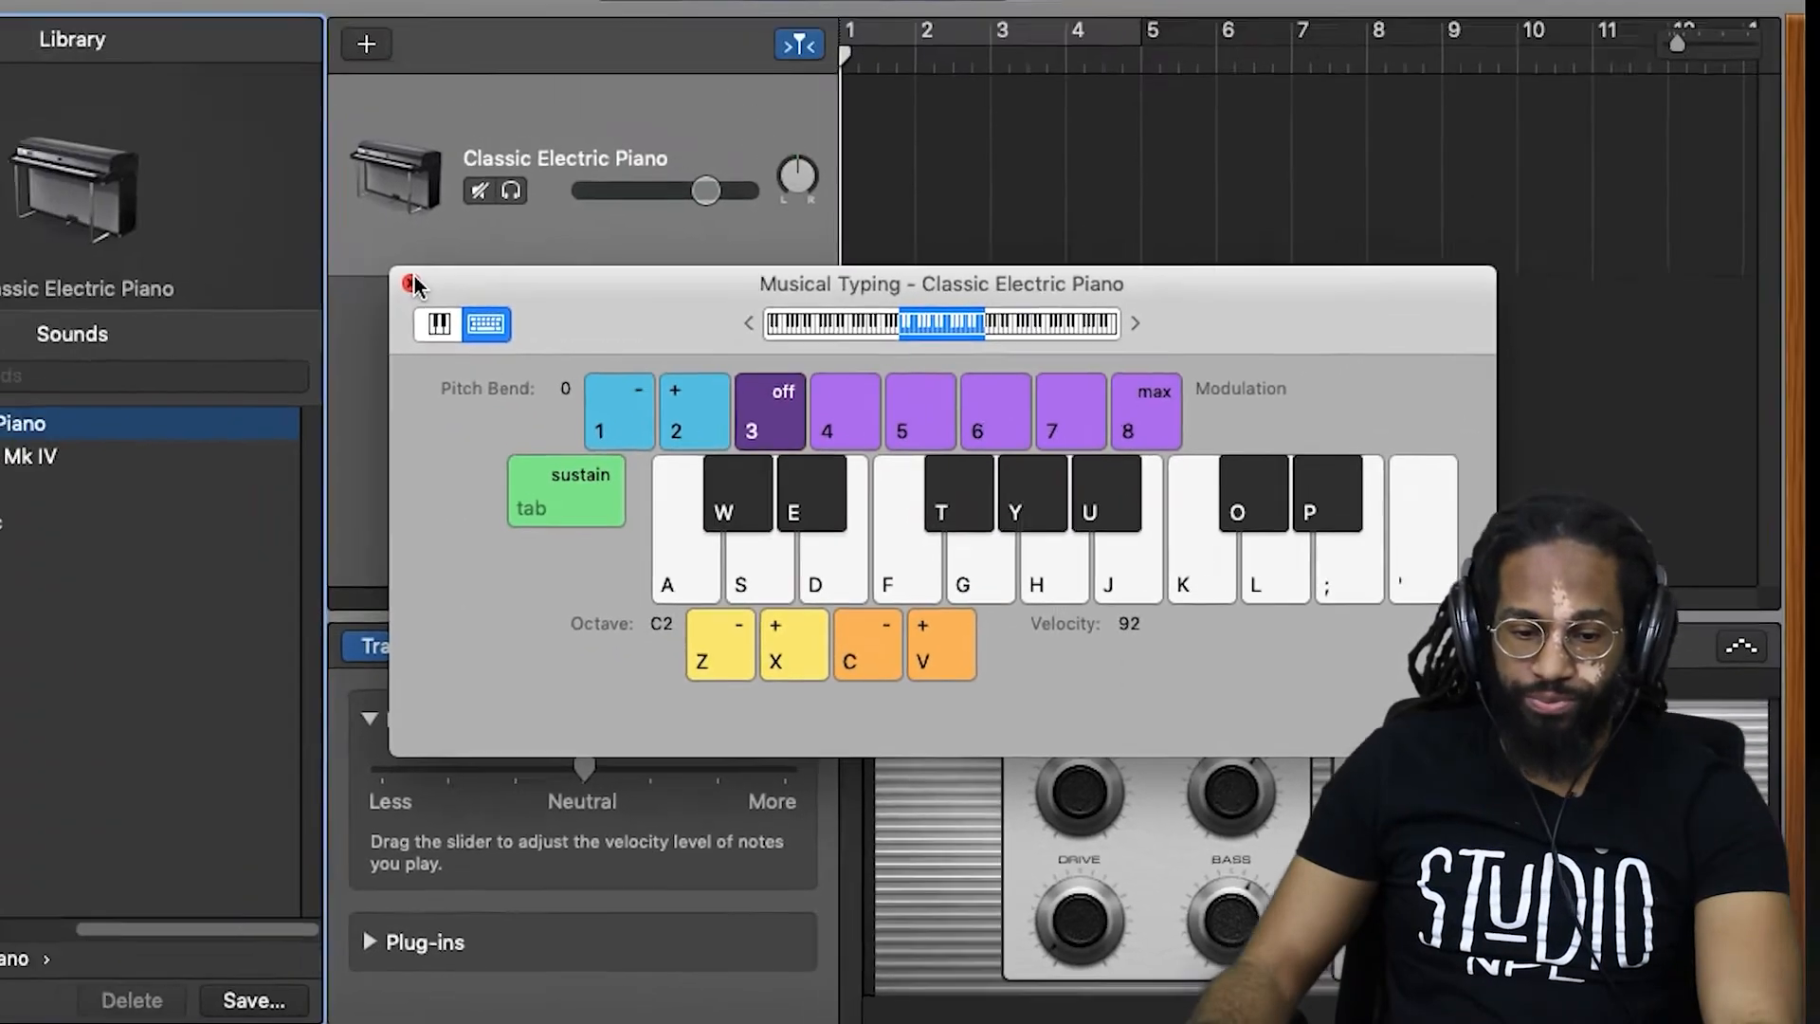
click(80, 87)
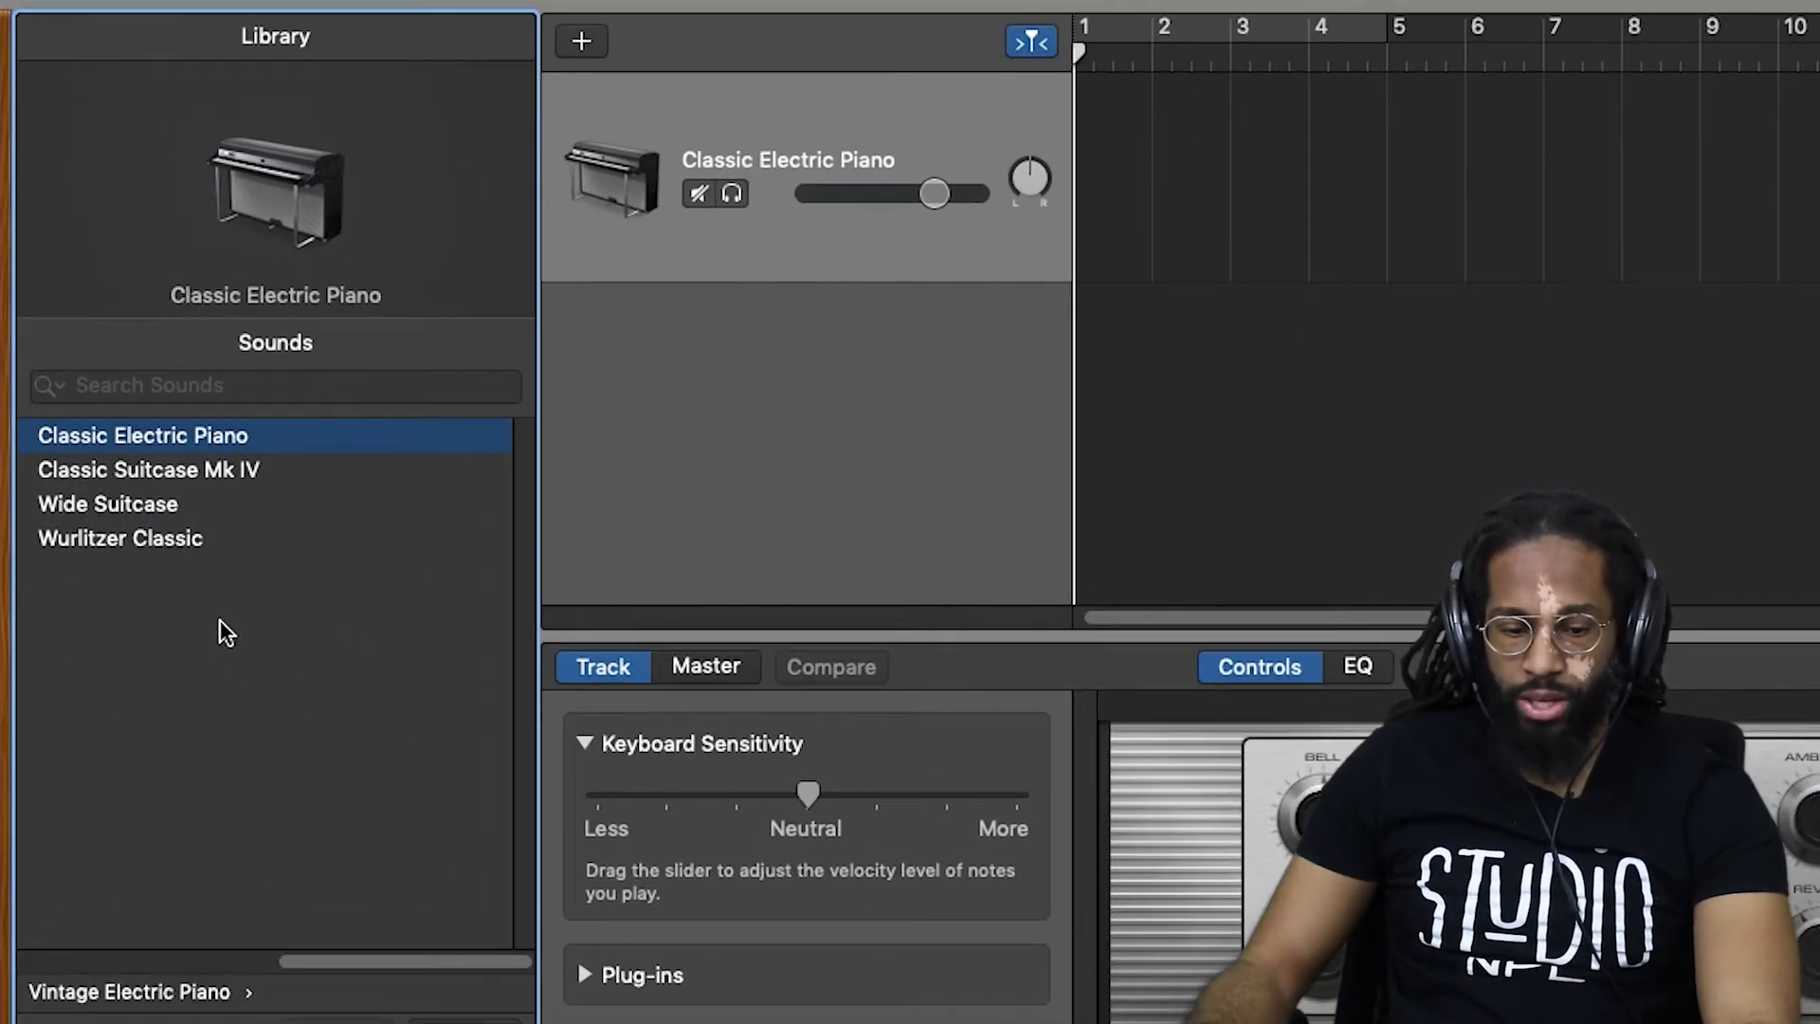
Change the track's instrument to the Detroit Garage drum kit, discarding the changes to the current instrument
scroll(220, 629, left, 5)
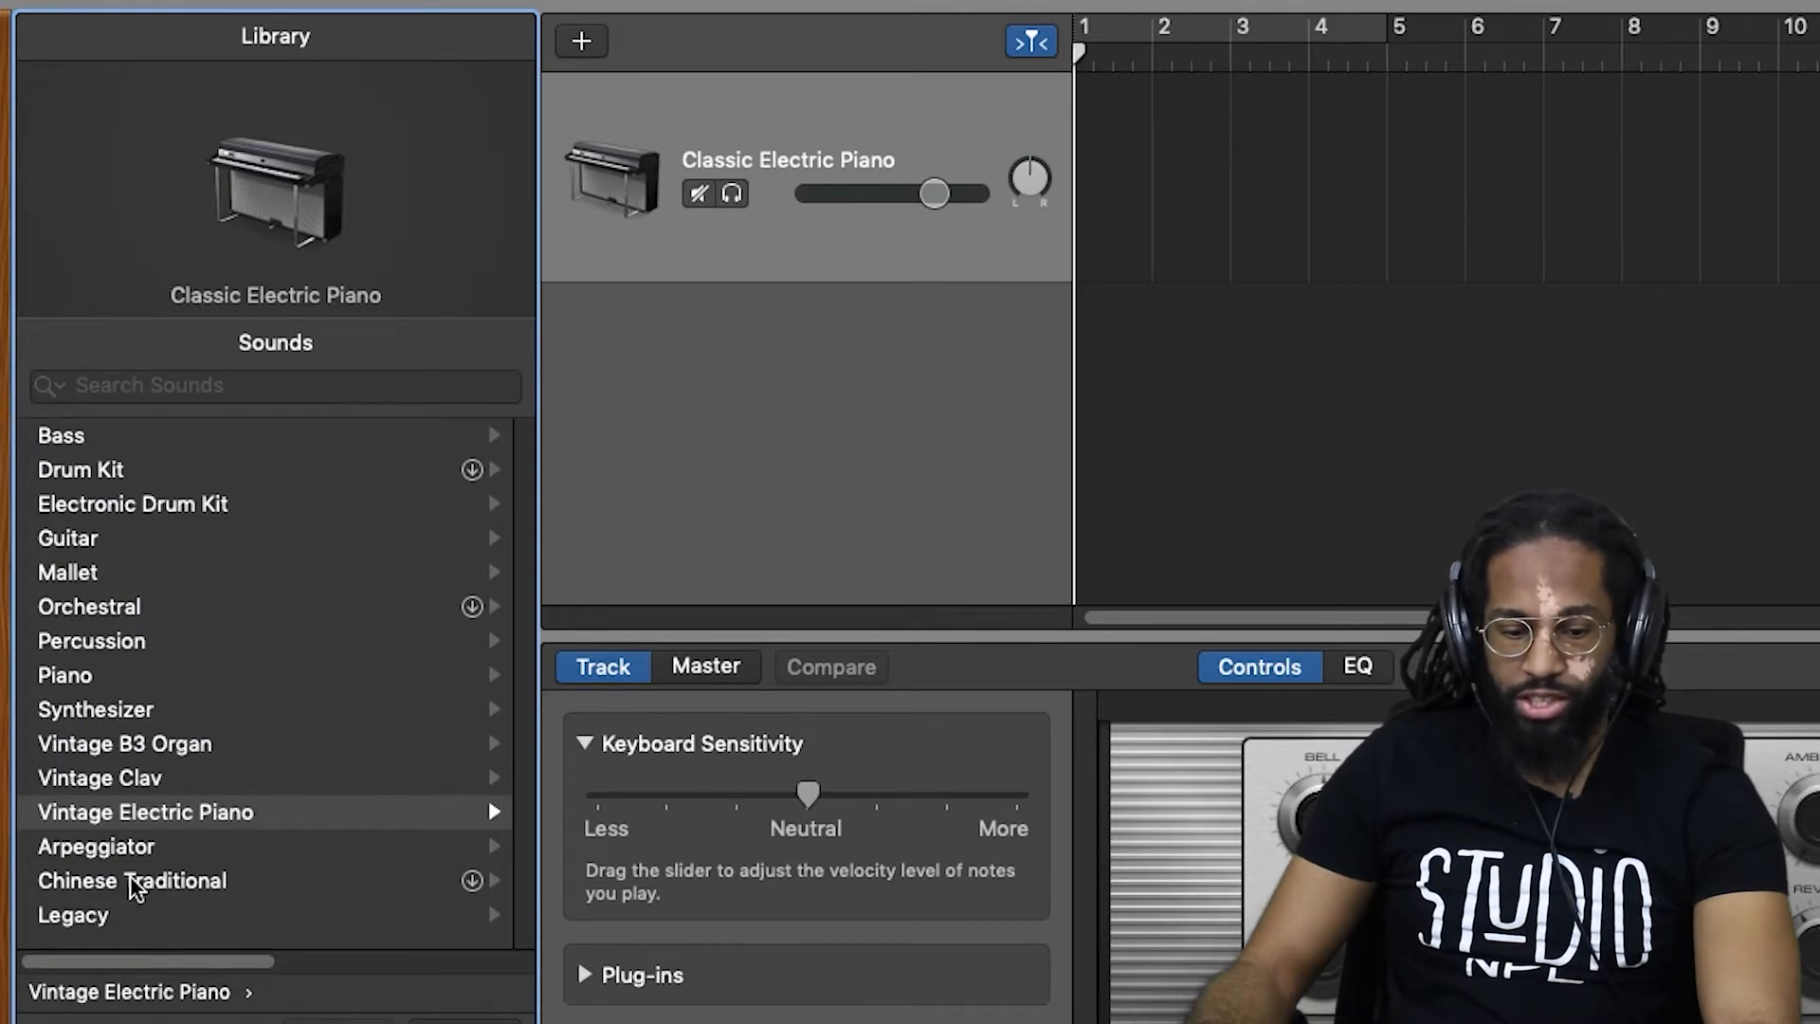
click(95, 476)
click(134, 501)
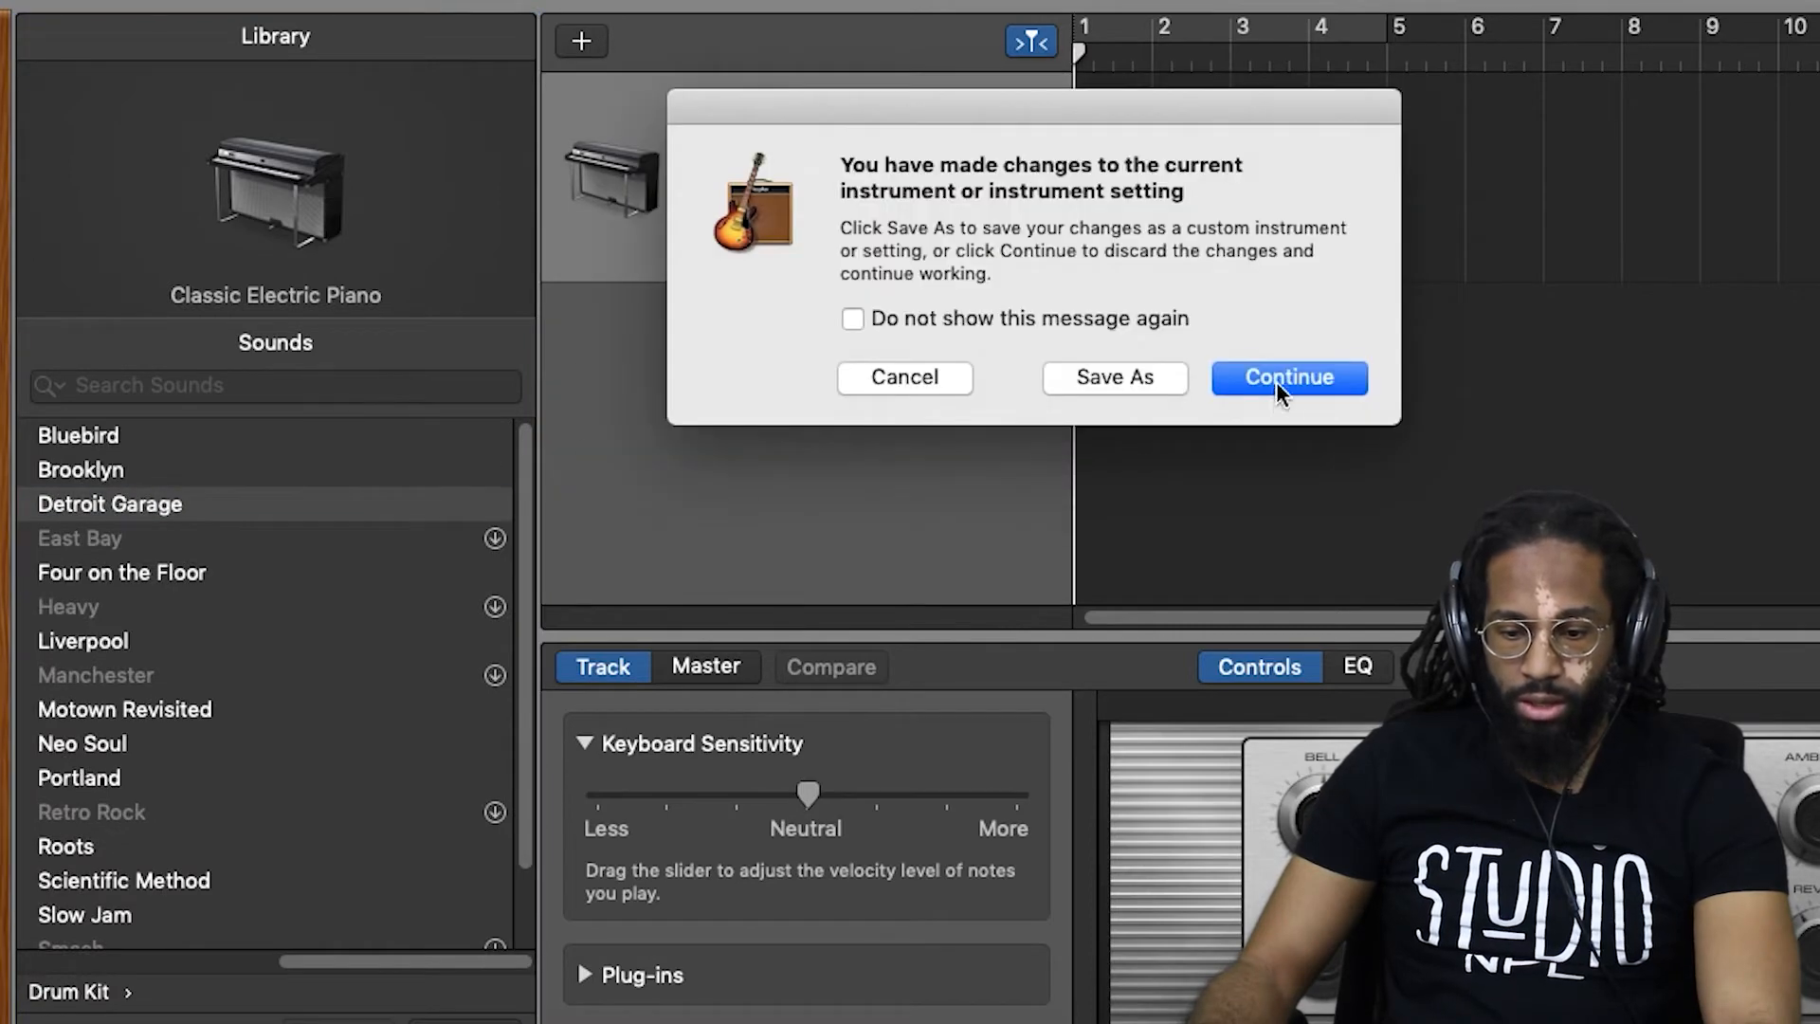
click(1278, 379)
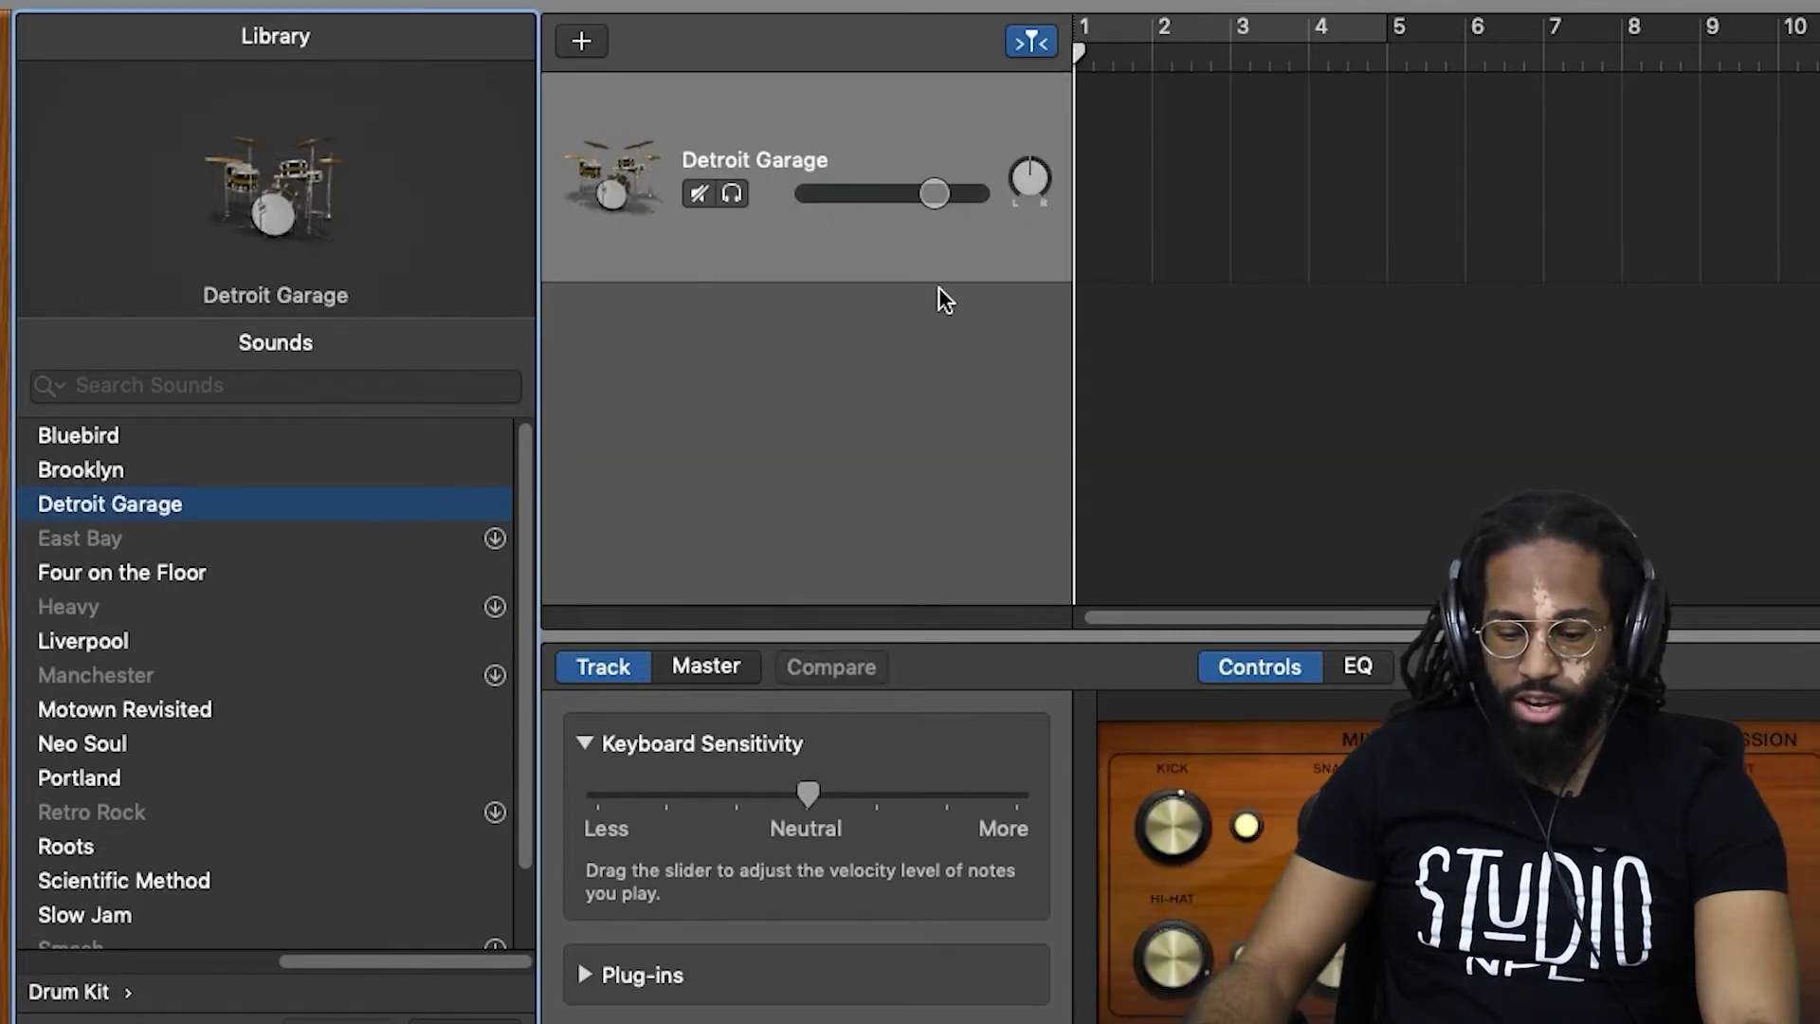
Reopen Musical Typing and play drum sounds of the Detroit Garage kit, lowering the octave to C1
key(super+k)
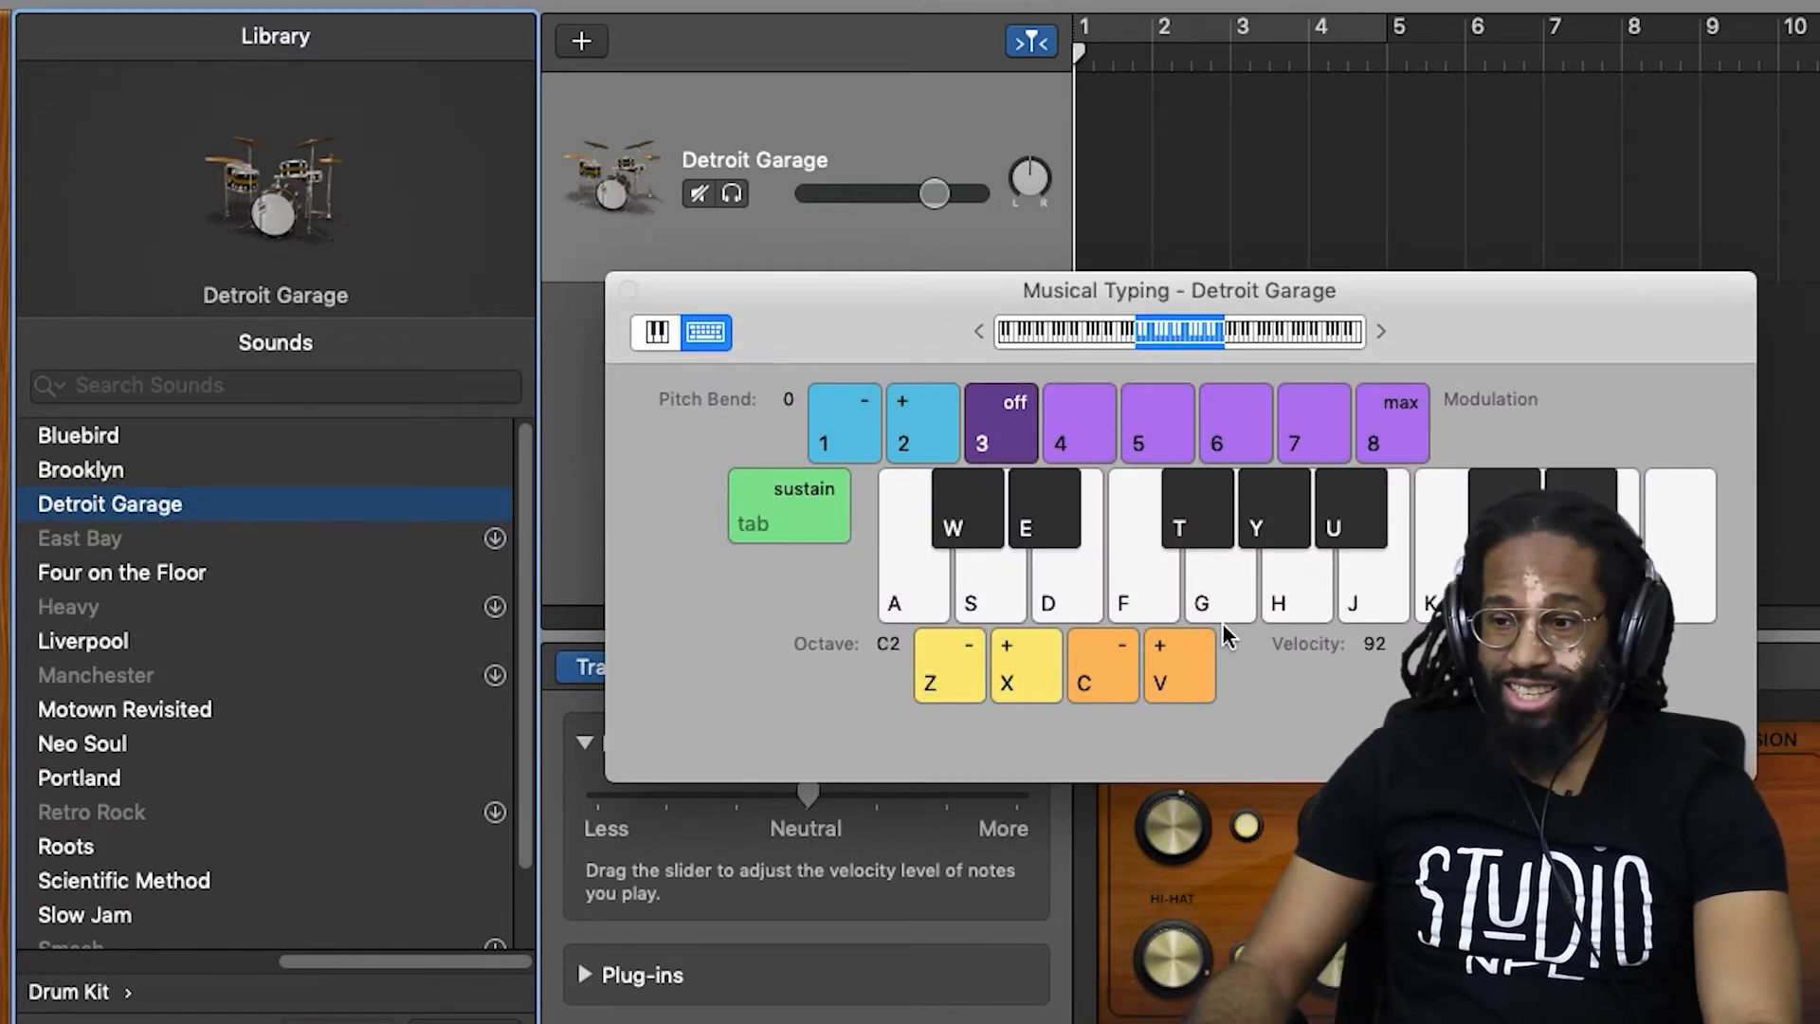
key(f)
key(g)
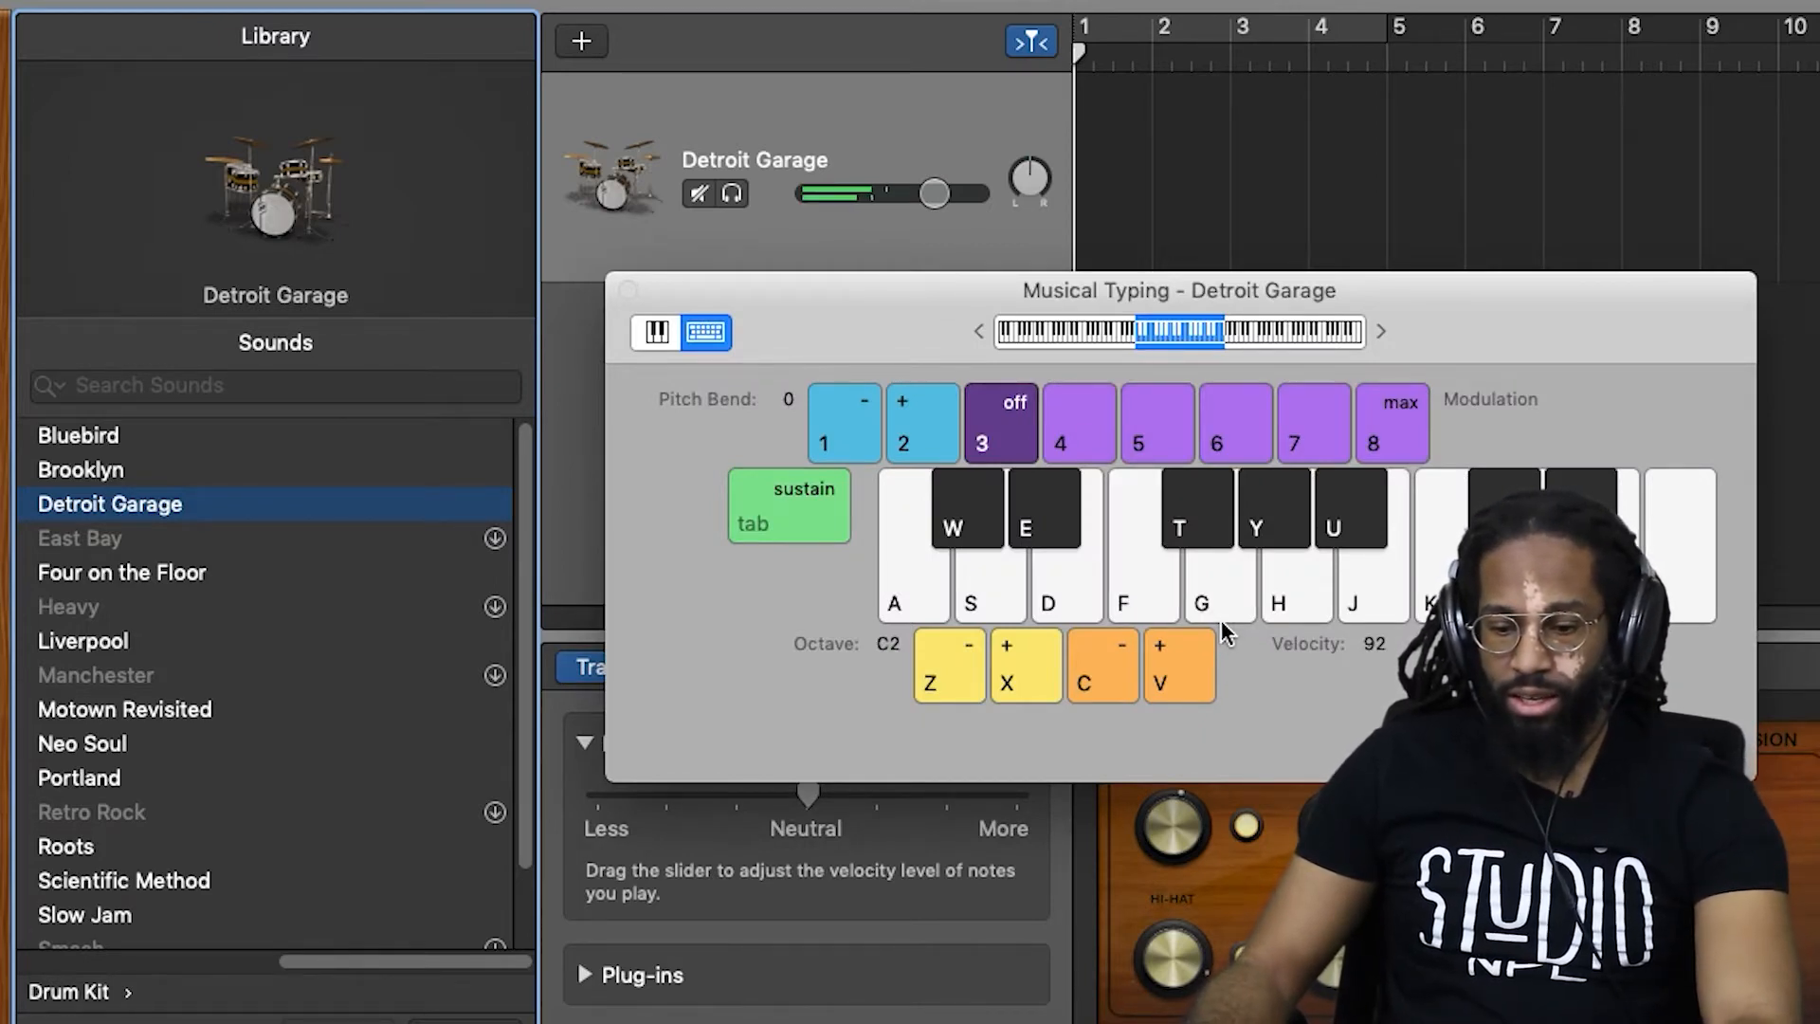
key(s)
key(a)
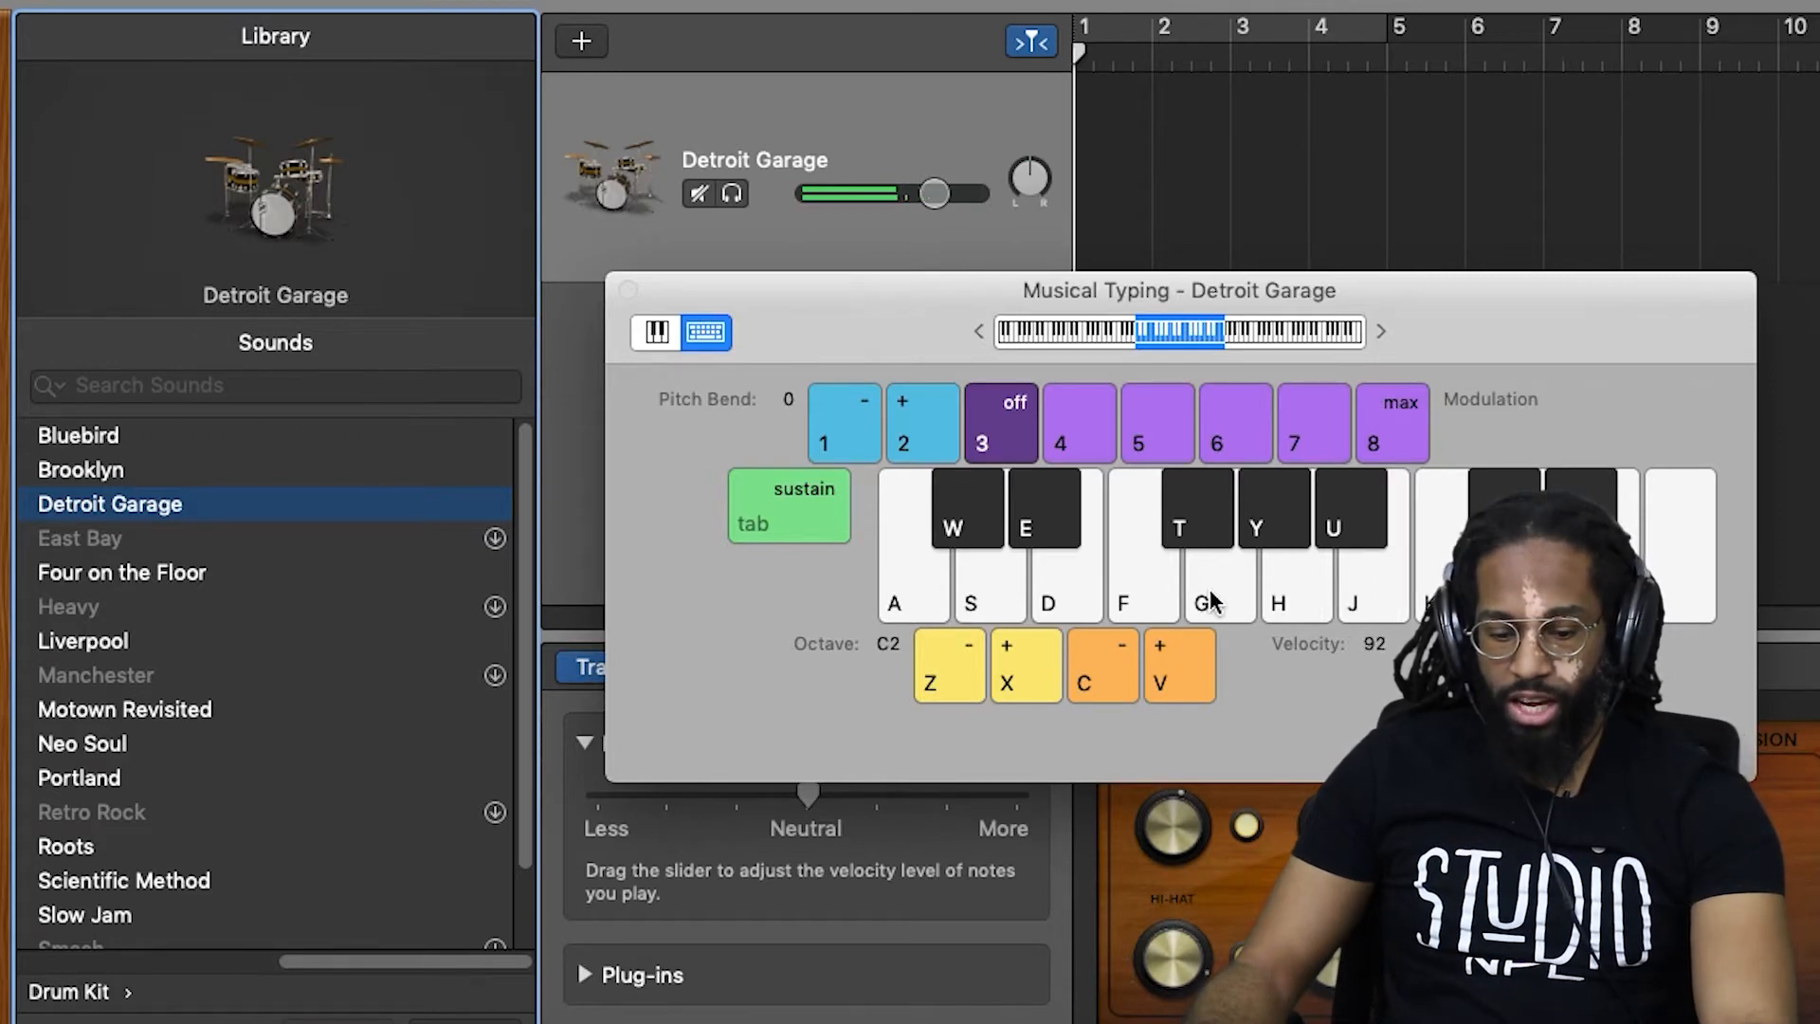
key(z)
key(s)
key(d)
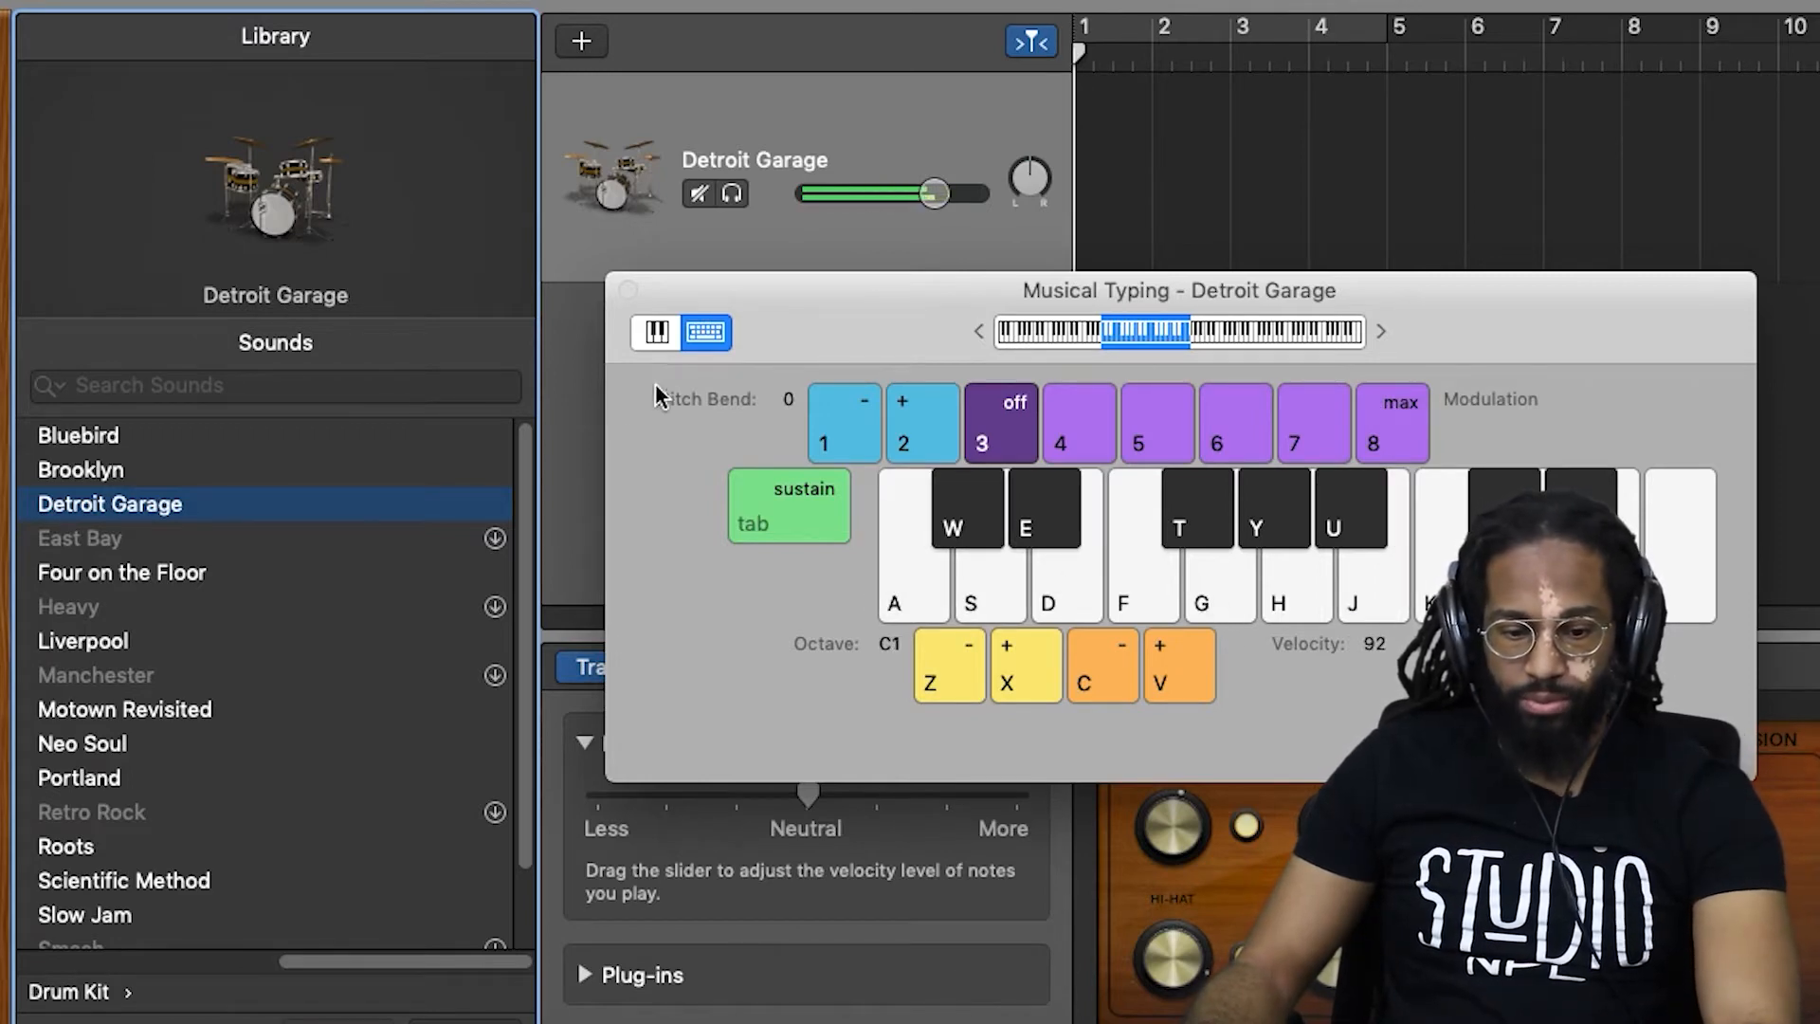
Switch the track to the Bluebird kit and on to Acoustic Guitar, audition the guitar, and close Musical Typing
click(288, 436)
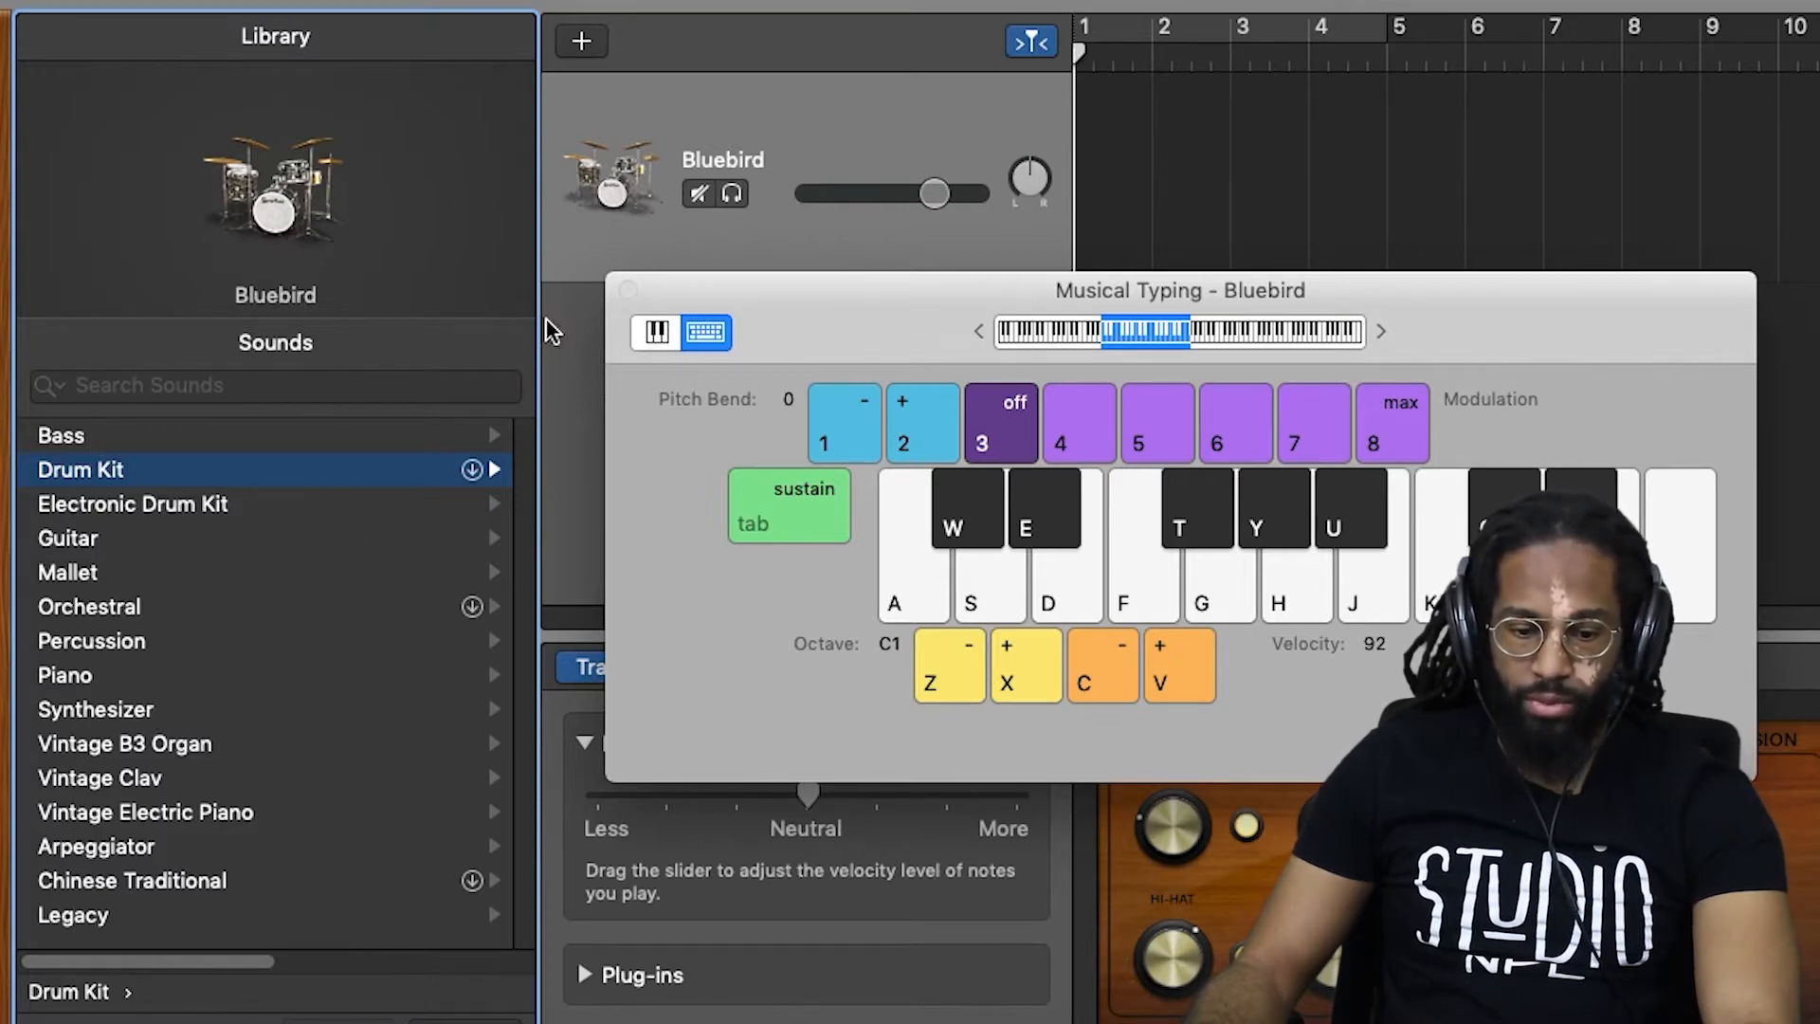
click(137, 540)
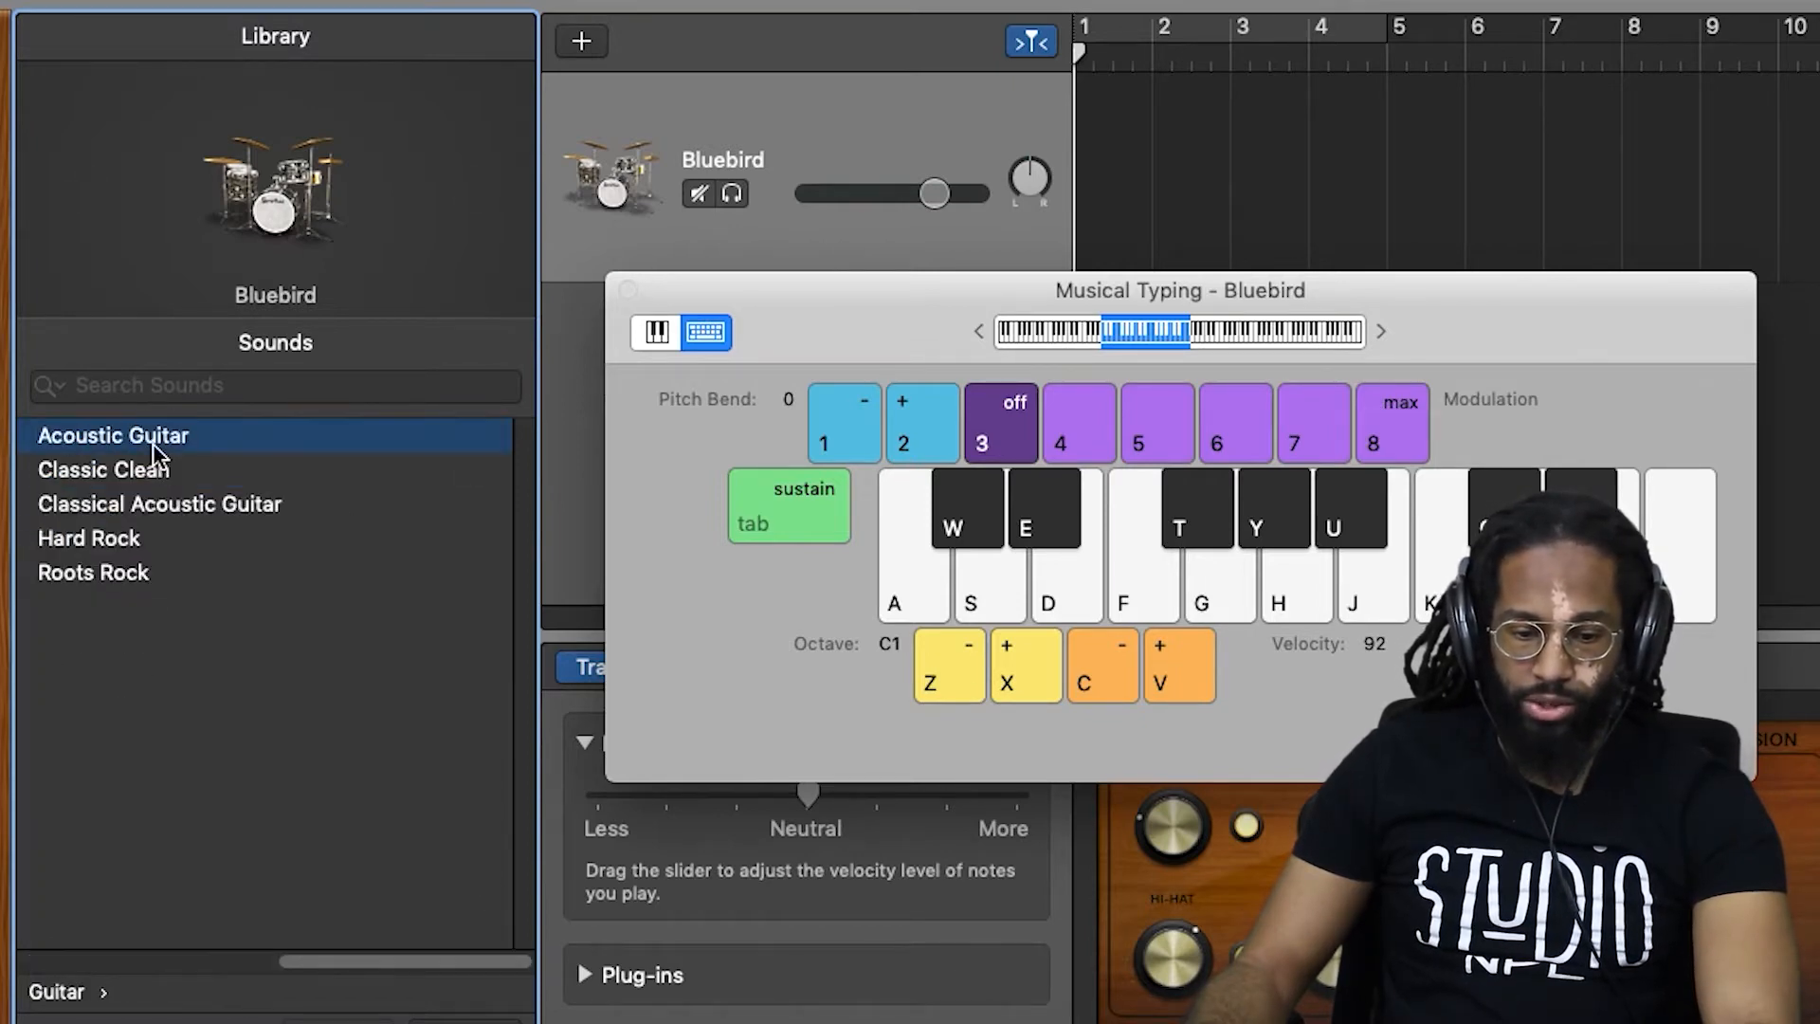
drag(1204, 600, 1415, 614)
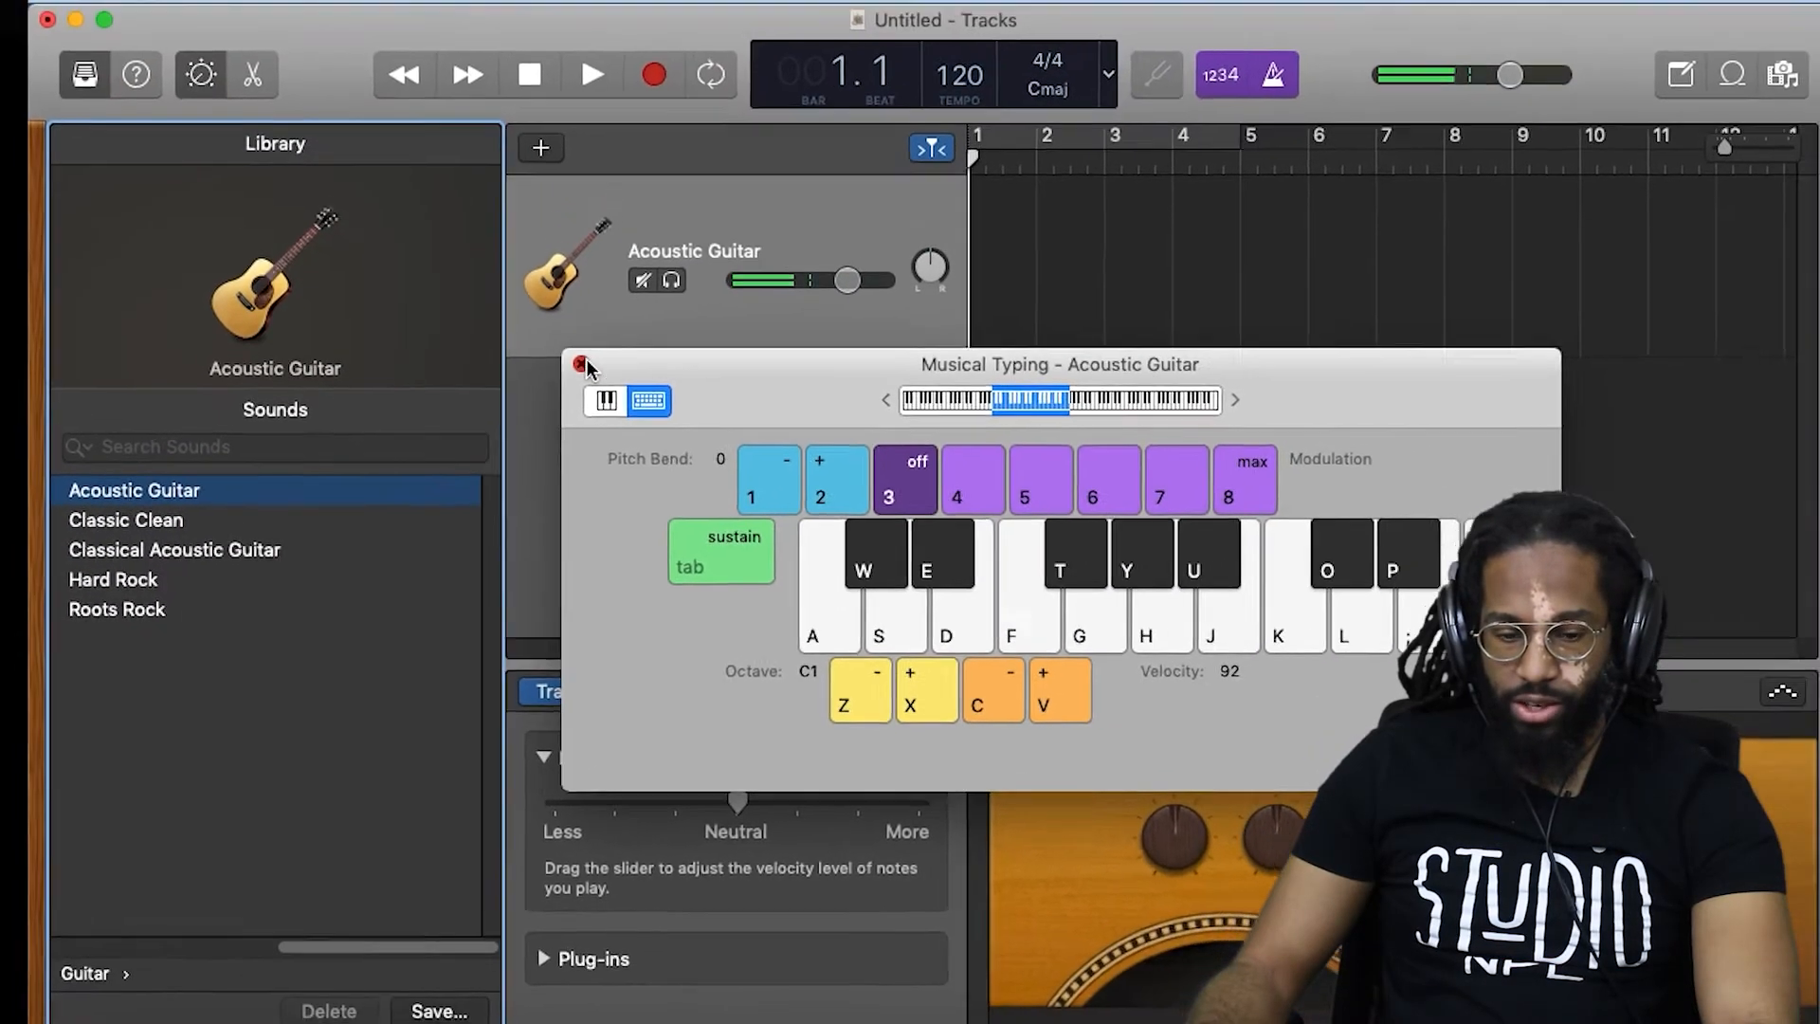
click(628, 289)
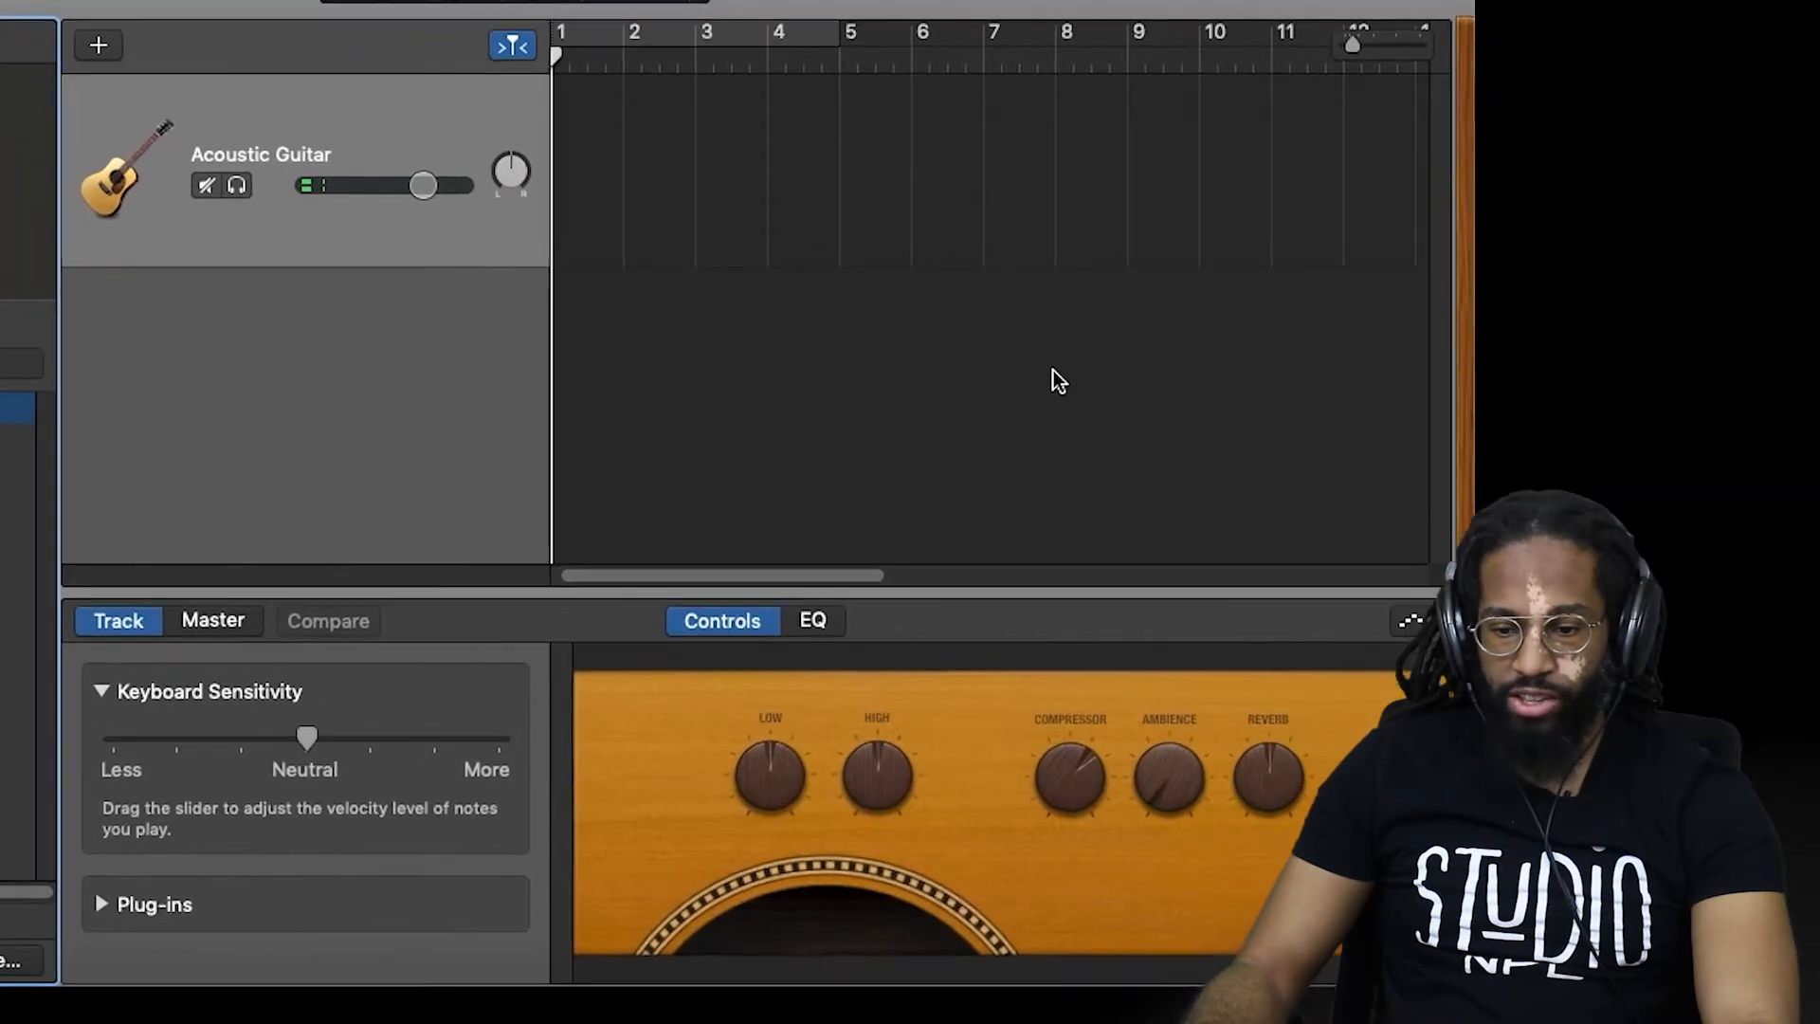
Try the Acoustic Guitar track's Low, Compressor and Reverb knobs and its keyboard sensitivity, leaving the sensitivity at Neutral
drag(316, 114, 275, 85)
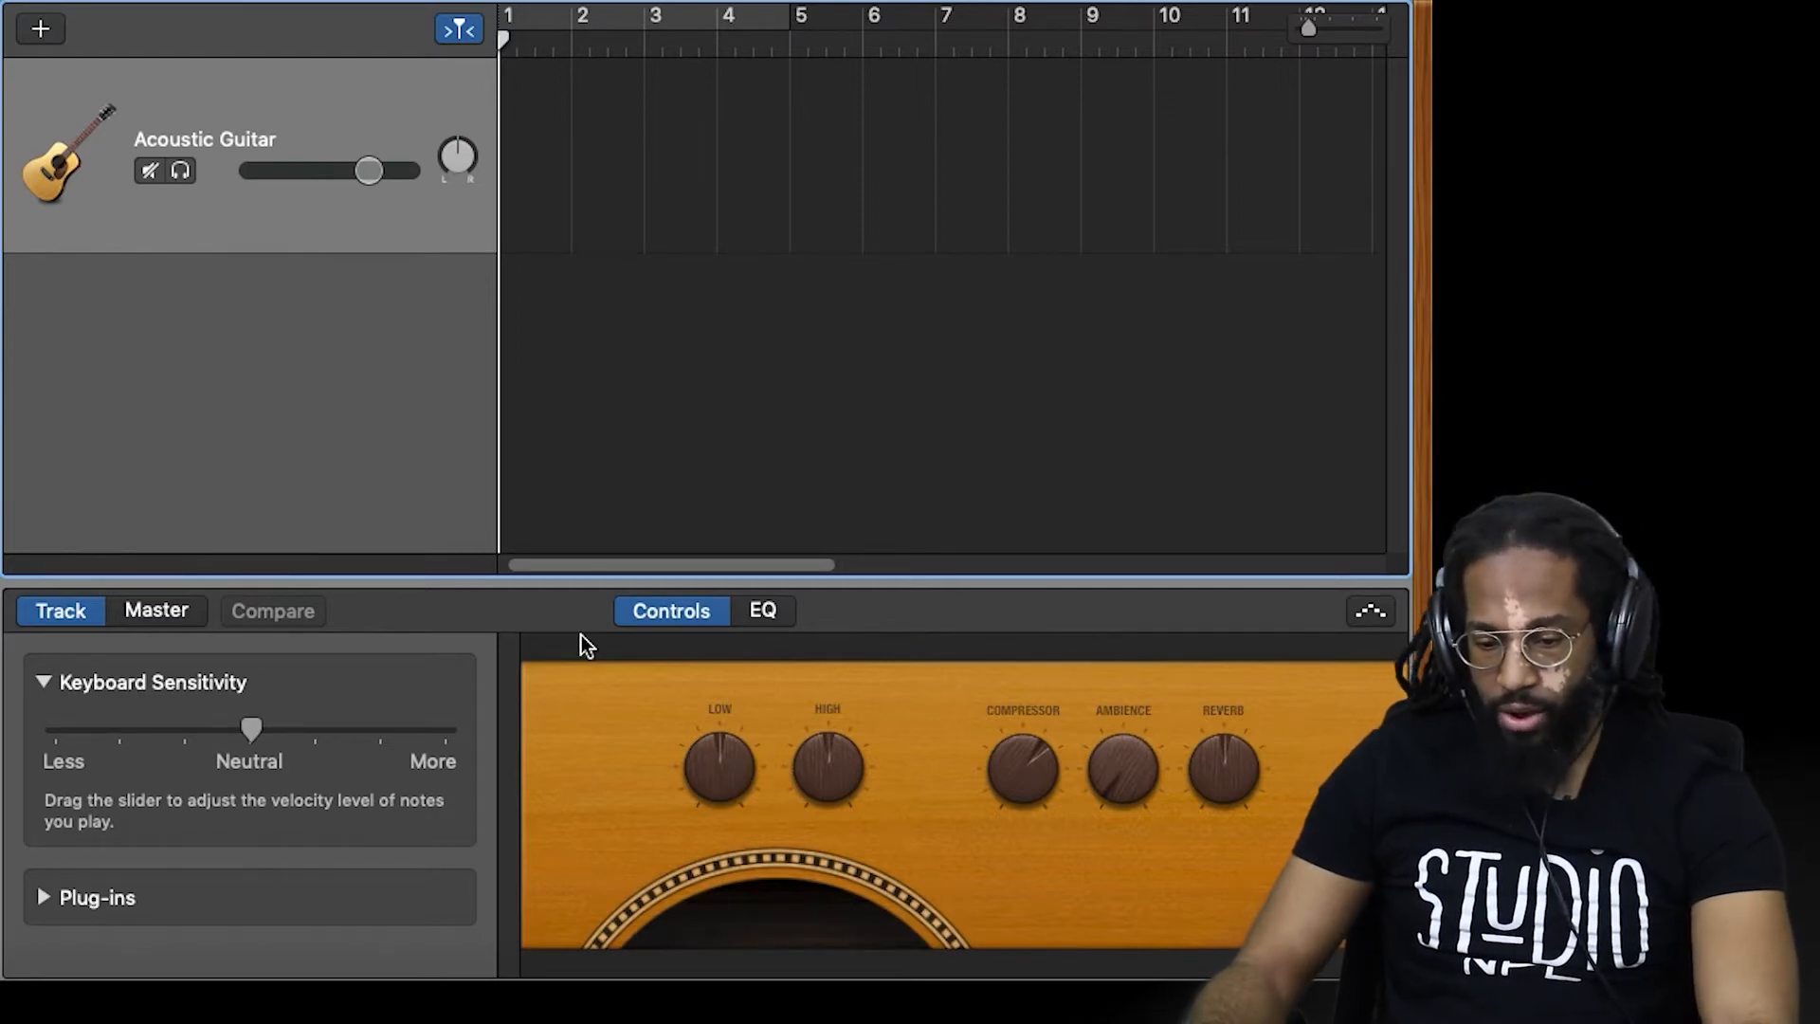
drag(724, 762, 806, 766)
drag(1052, 799, 1145, 810)
mouse_move(1207, 771)
mouse_down()
mouse_move(1214, 746)
mouse_move(1220, 773)
mouse_up()
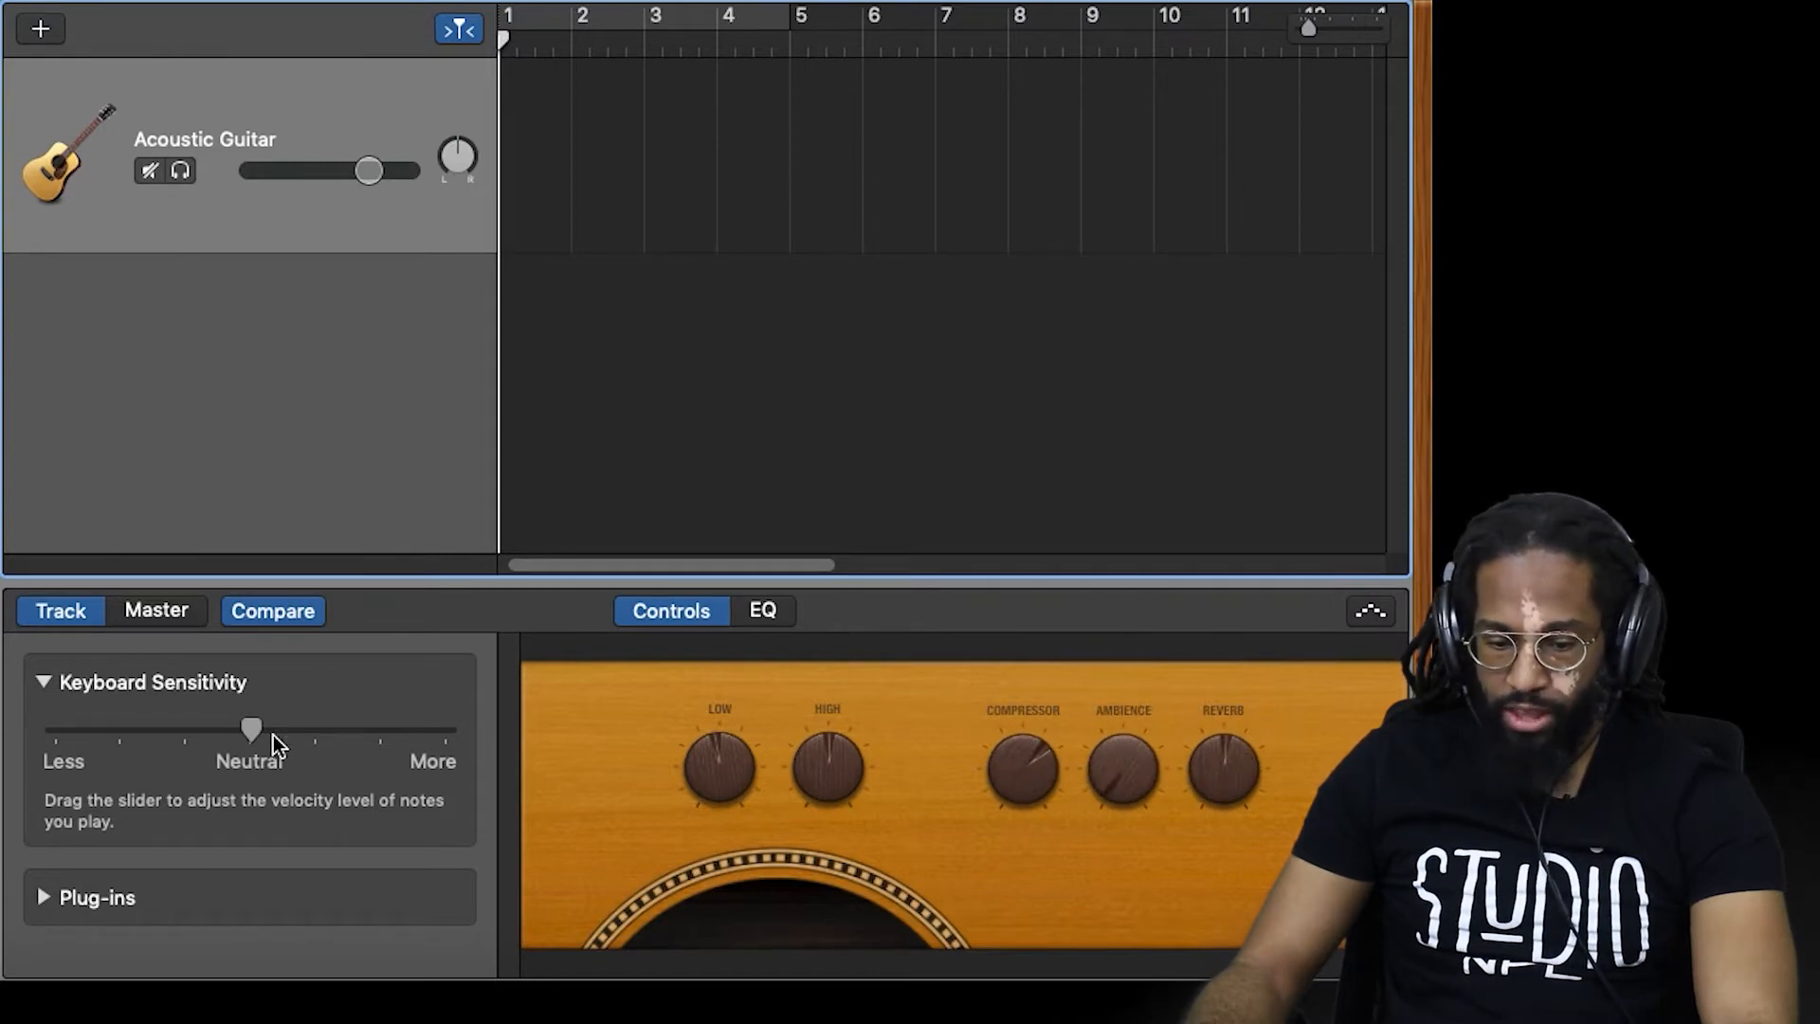
mouse_move(269, 732)
mouse_down()
mouse_move(379, 752)
mouse_move(256, 765)
mouse_up()
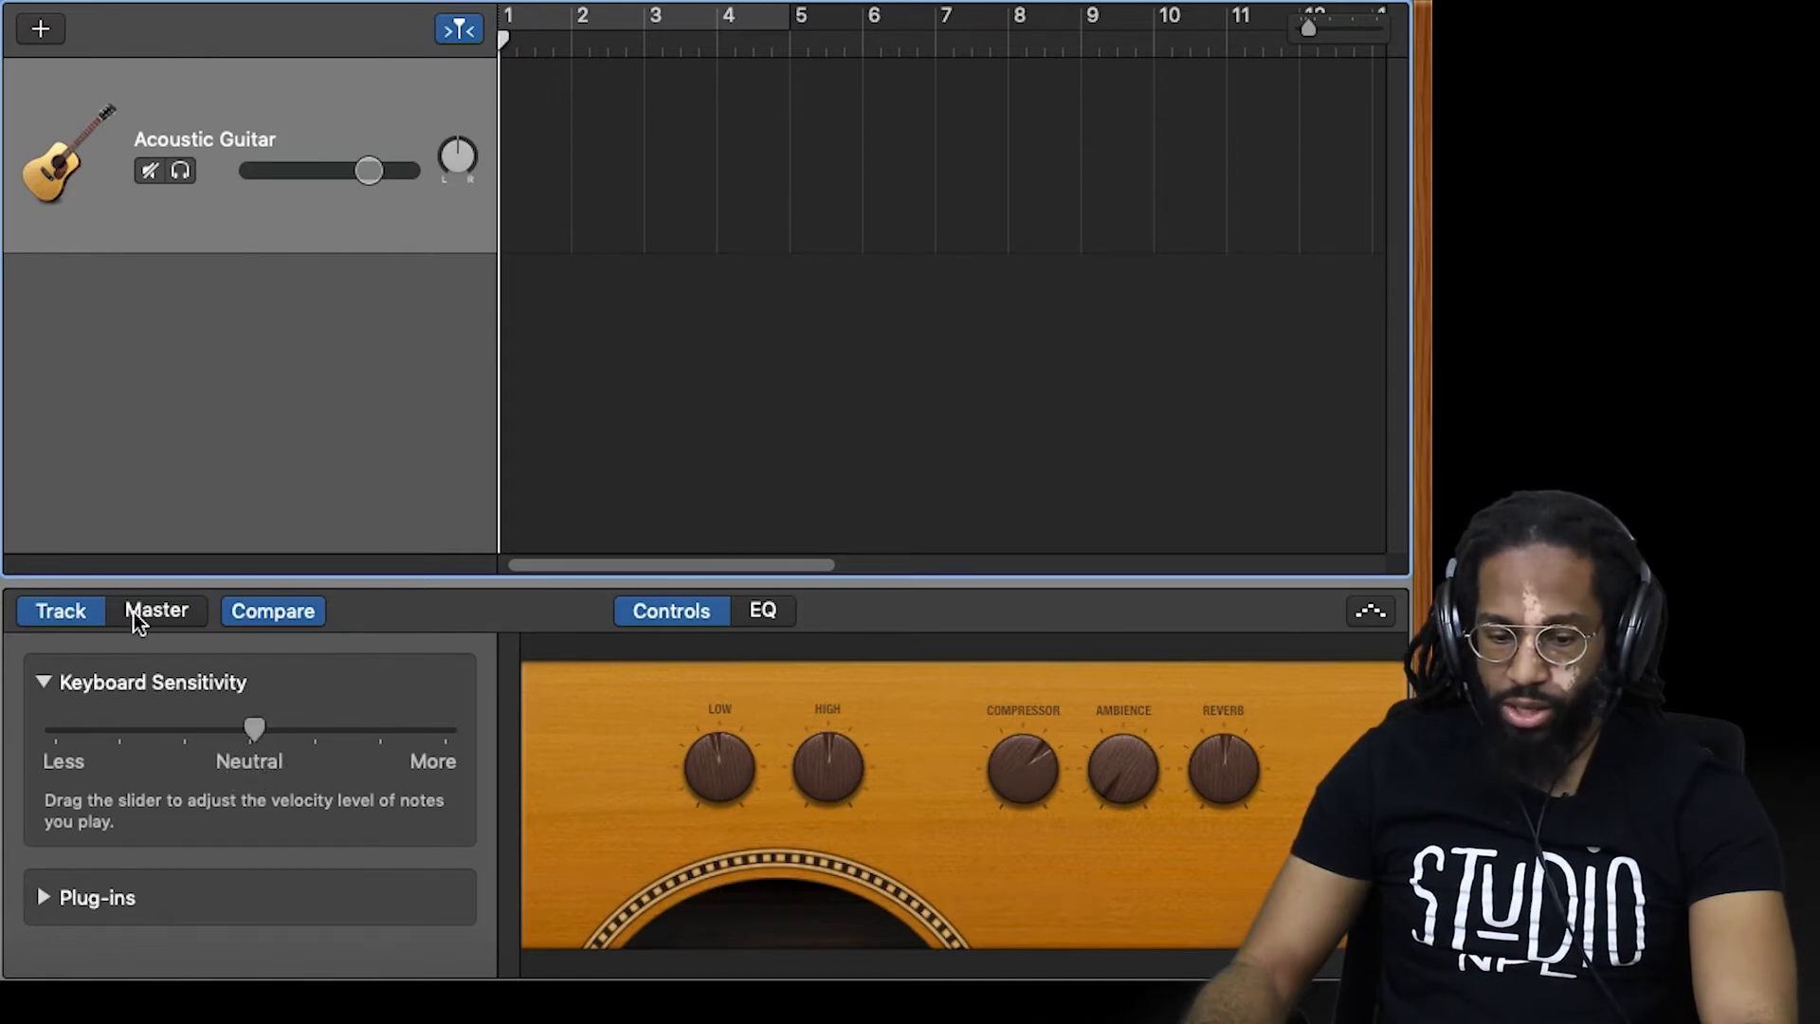
Examine the Acoustic Guitar track's plug-ins and its master echo and reverb settings
click(44, 897)
scroll(76, 827, down, 5)
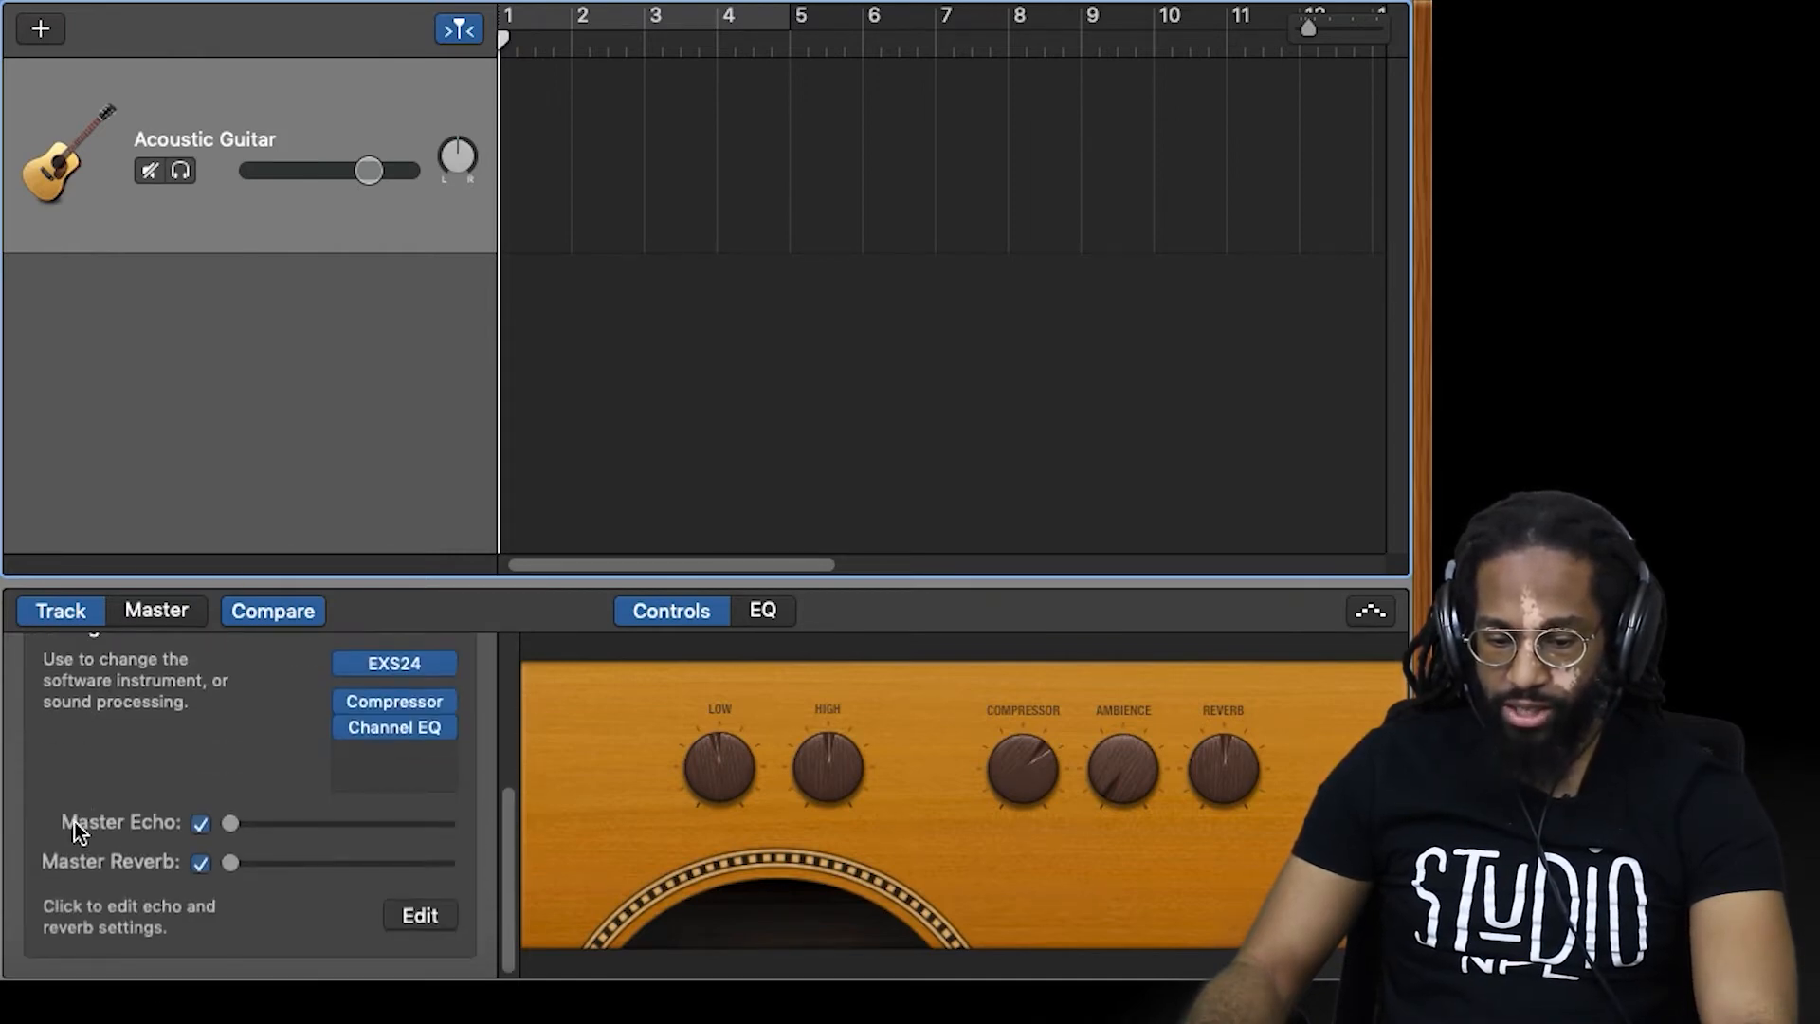
scroll(66, 815, up, 5)
click(43, 897)
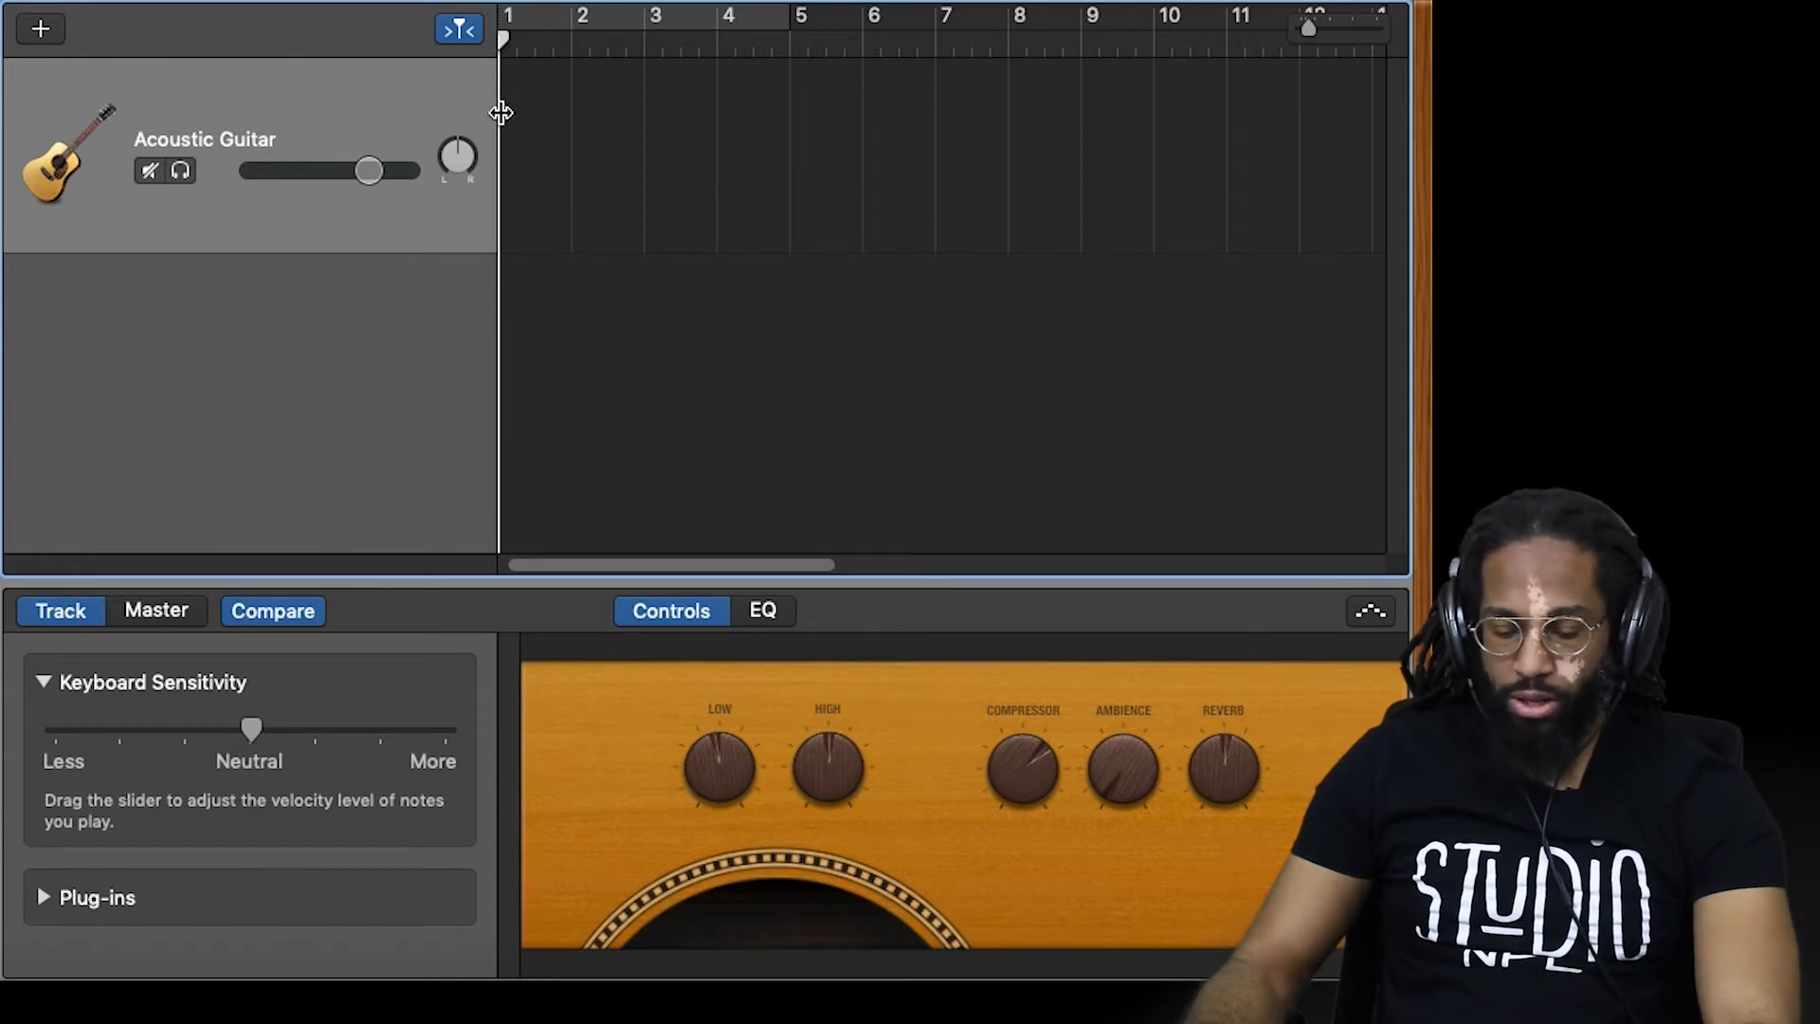
Compare the guitar and microphone audio track types, and create a microphone audio track using Input 1
key(super+k)
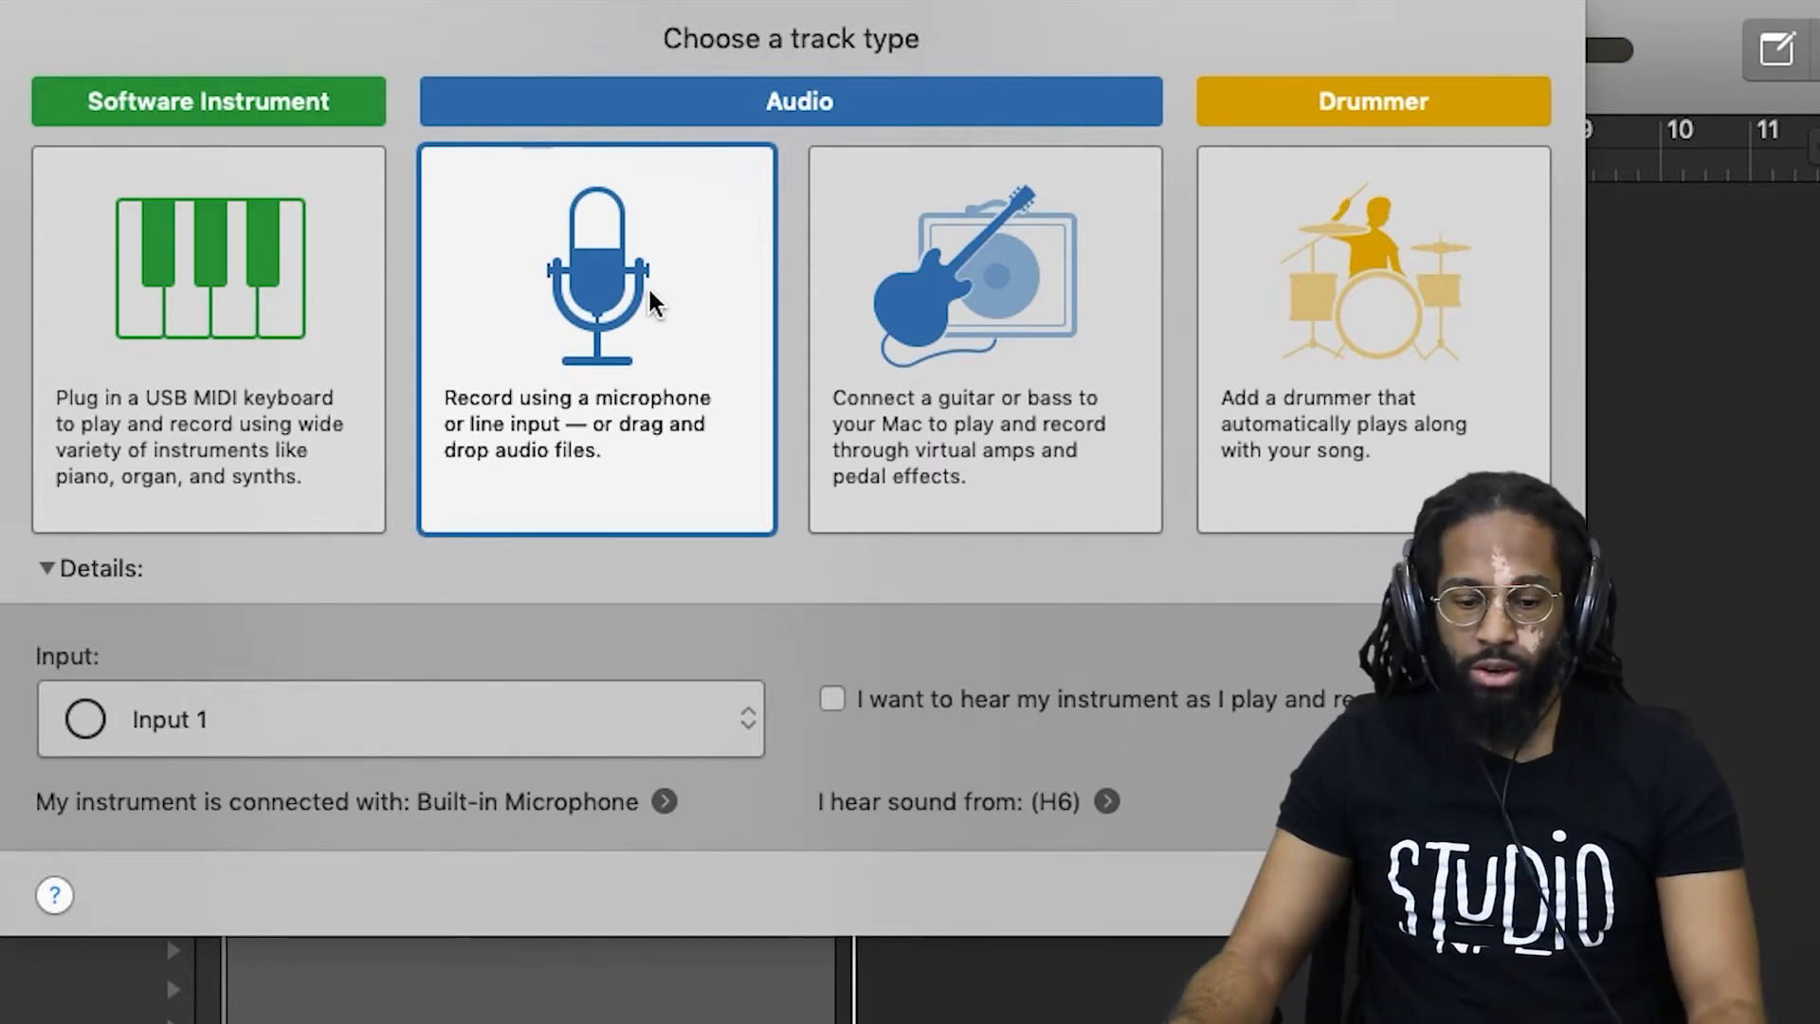
click(1007, 313)
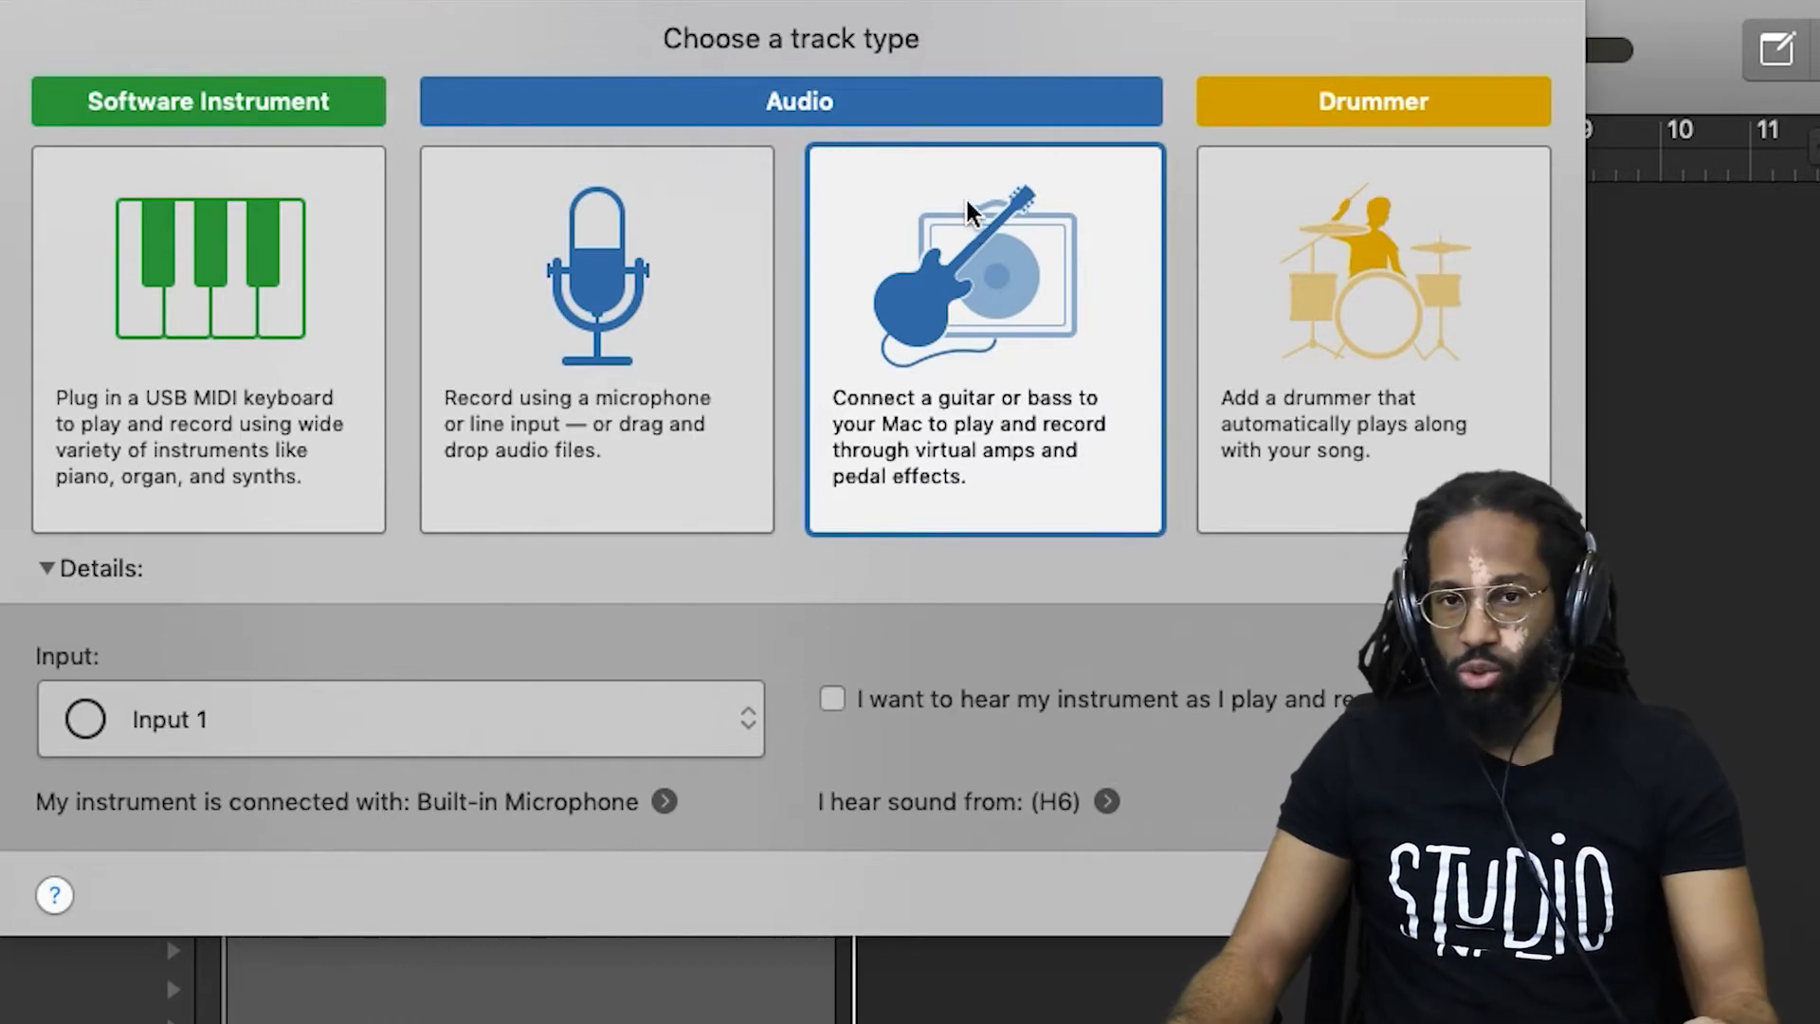
click(656, 313)
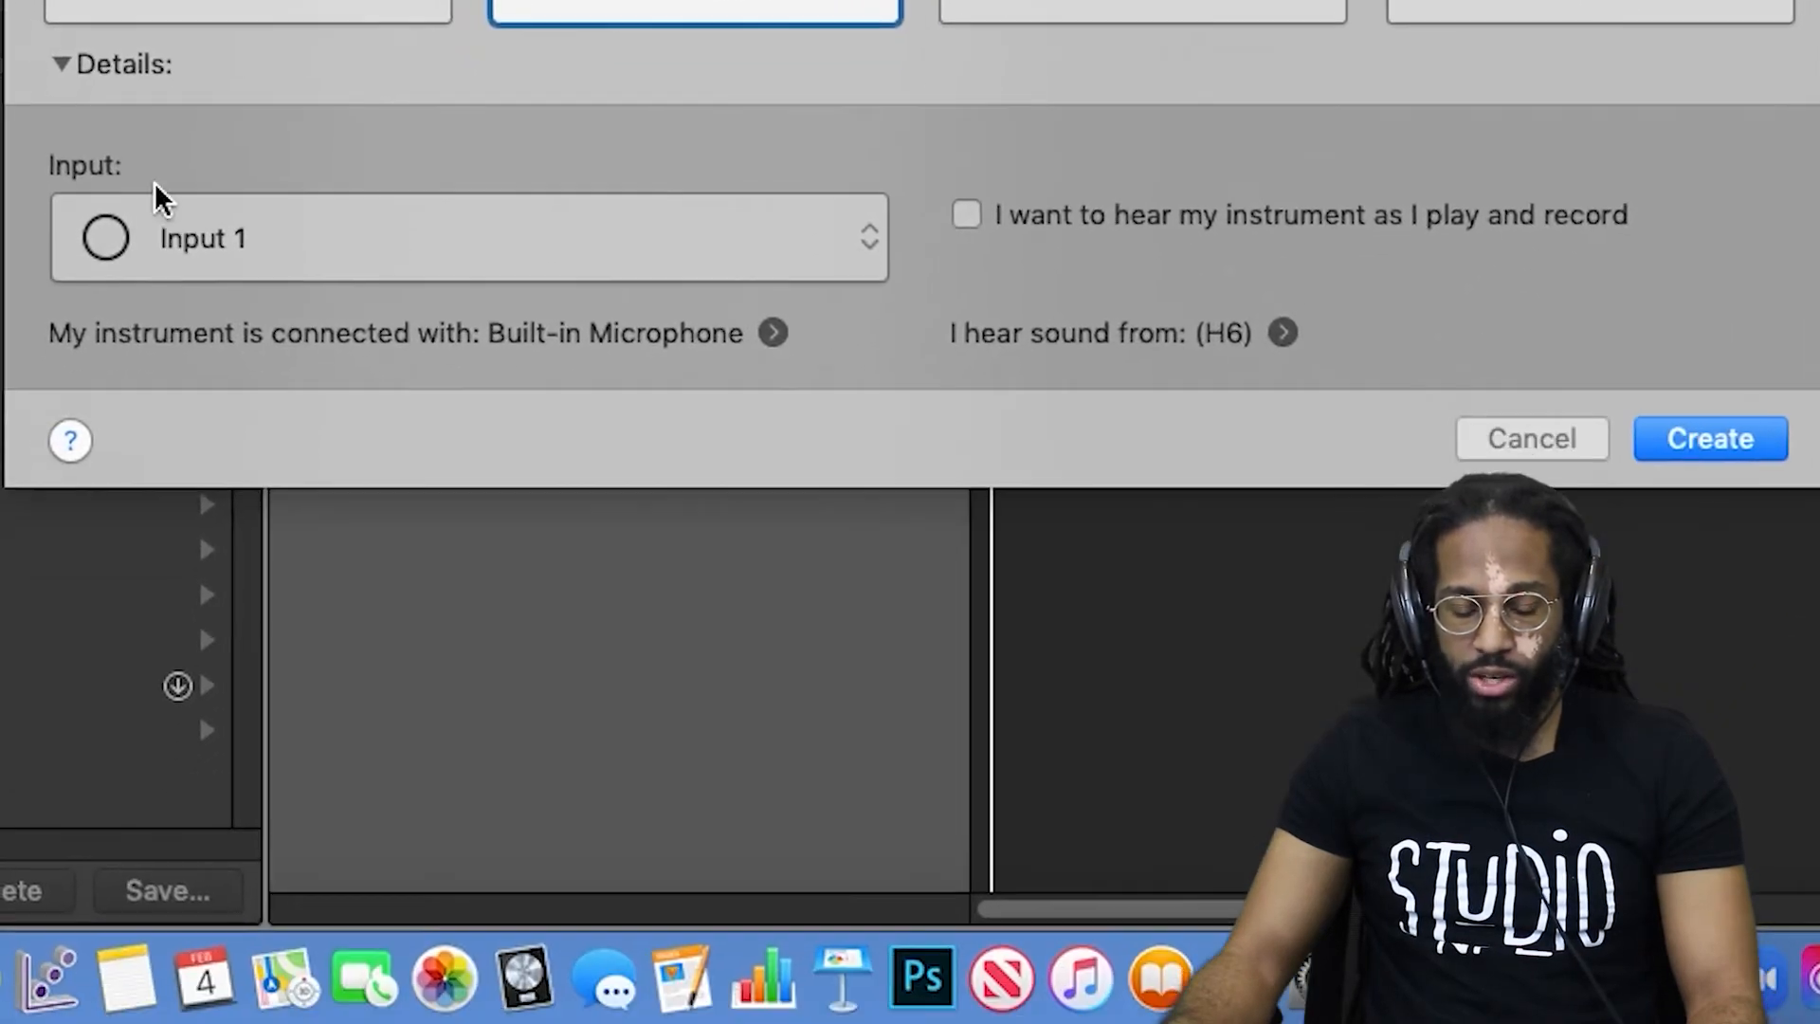
click(541, 253)
click(516, 240)
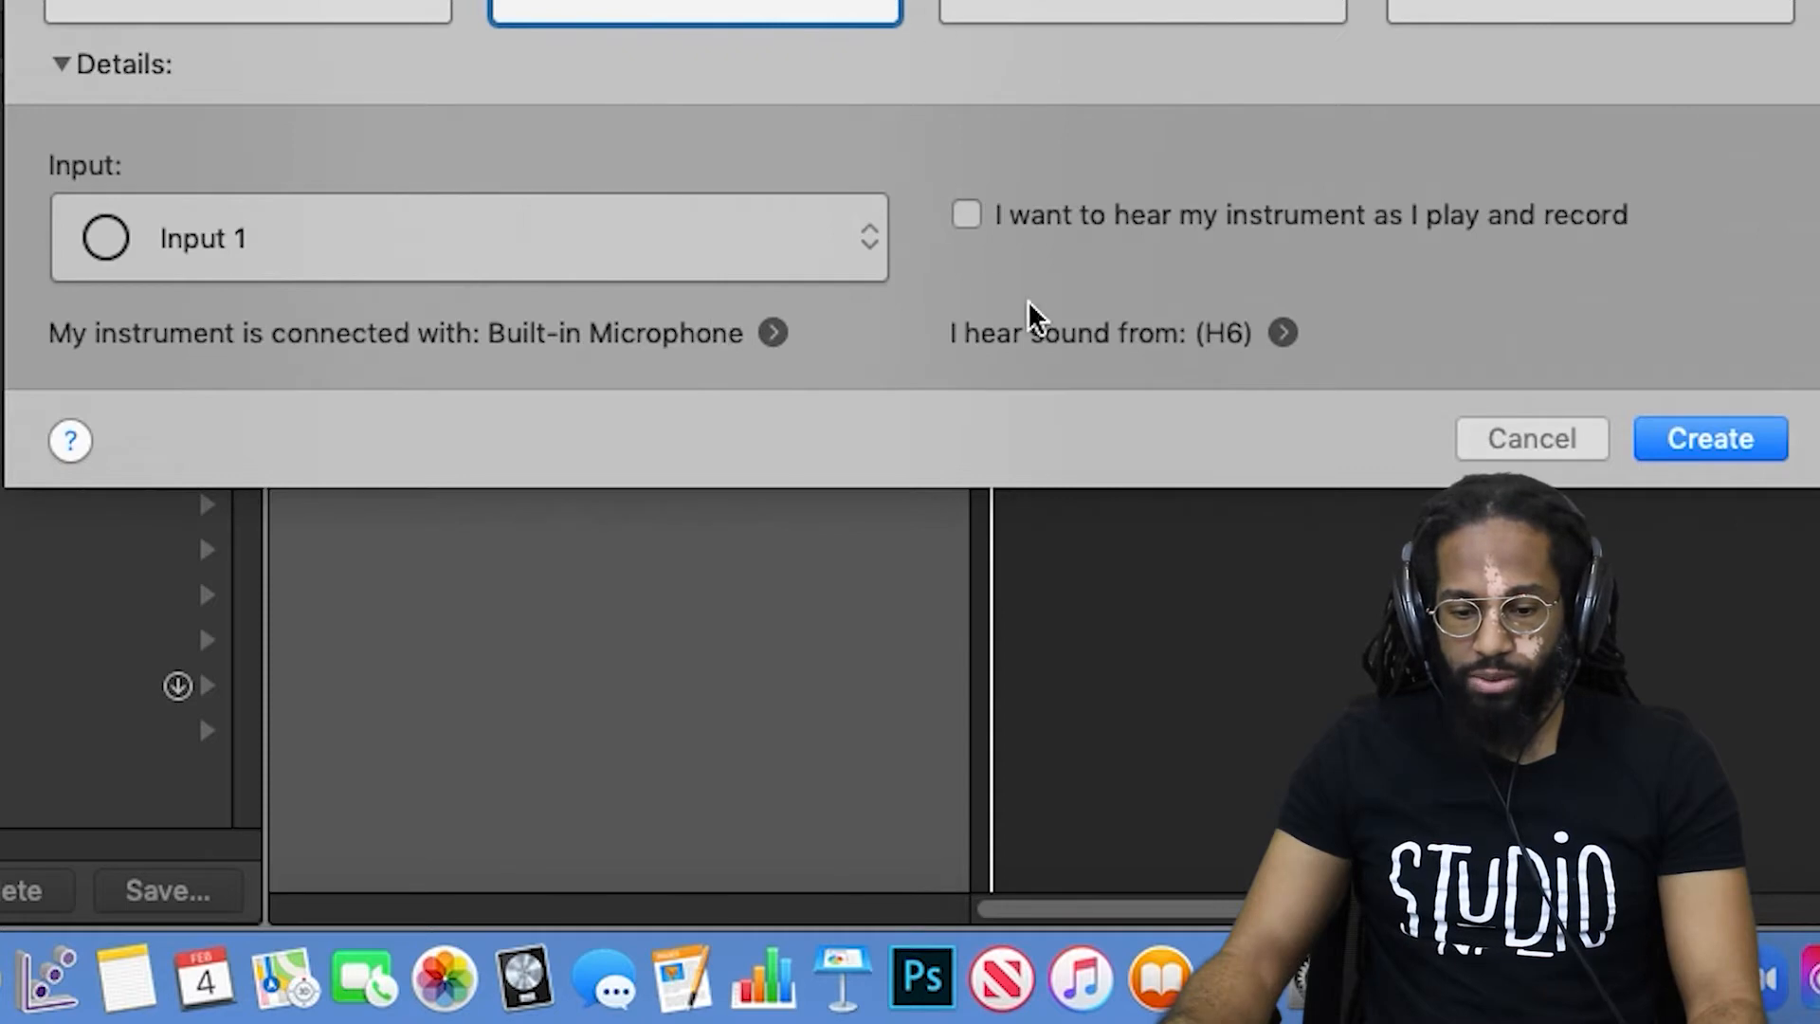
click(1730, 445)
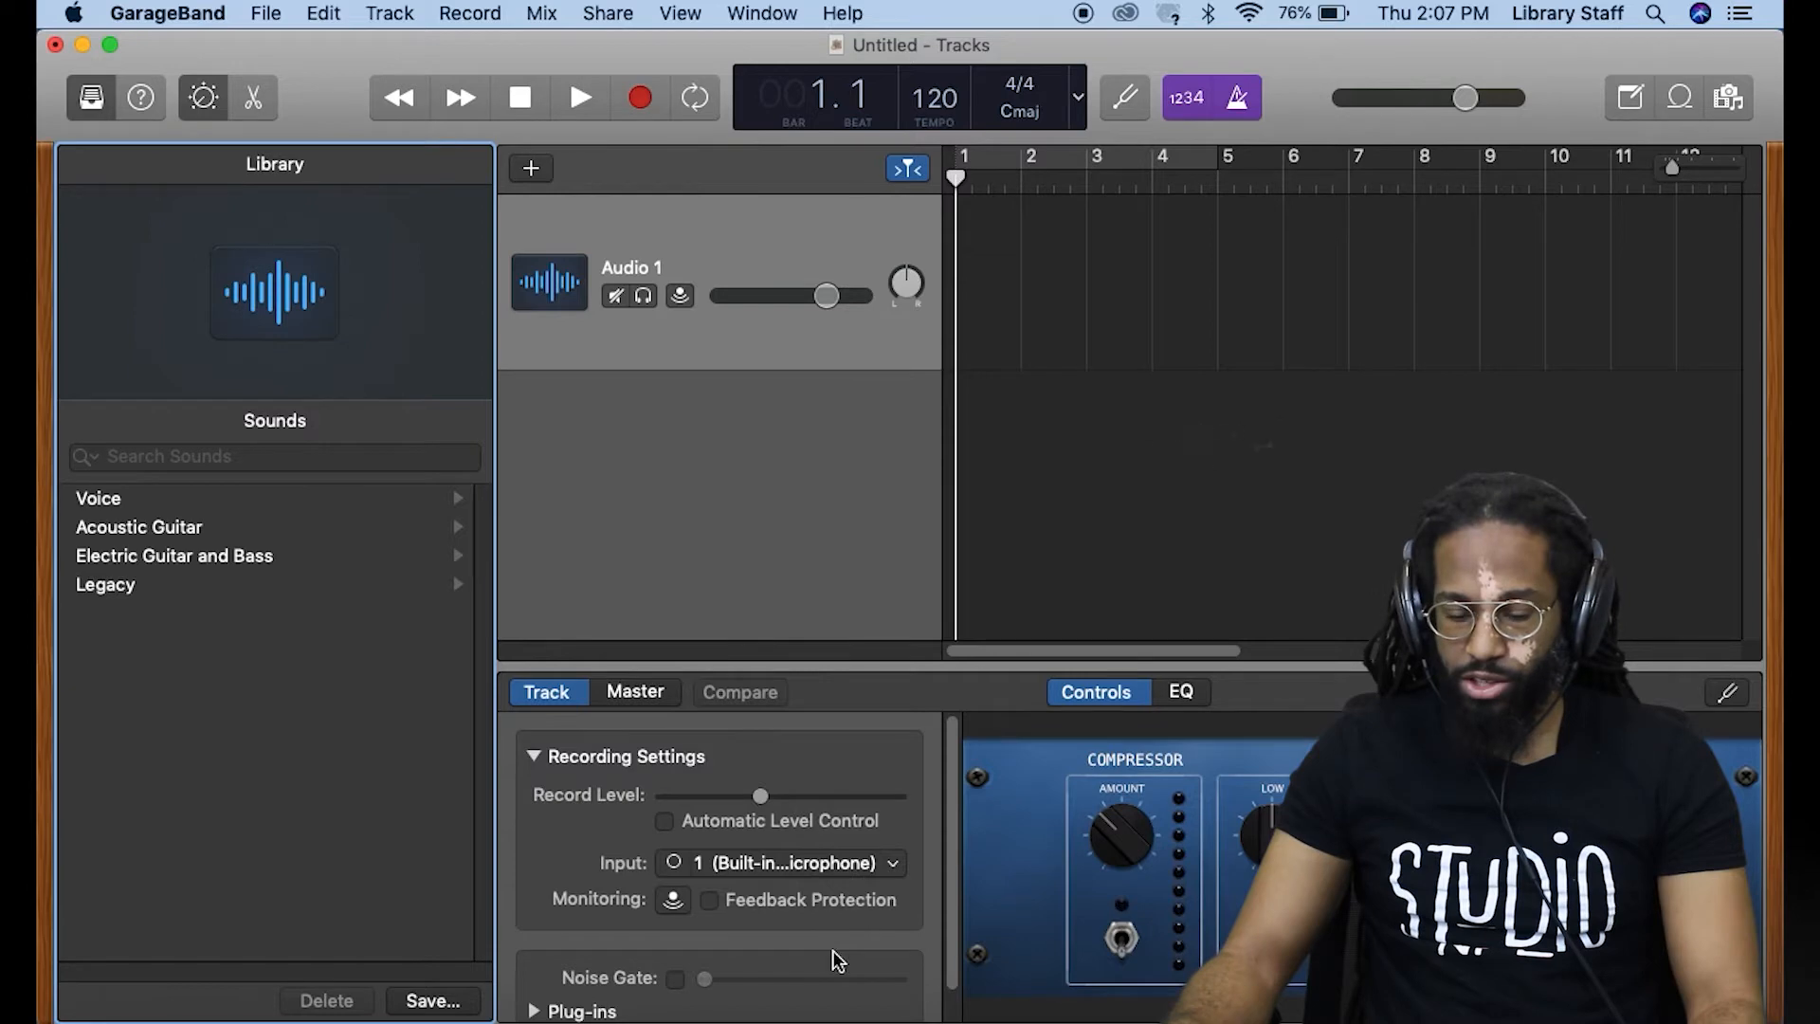
Test input monitoring on the Audio 1 track and record a microphone take of just over two bars from bar 1
click(685, 293)
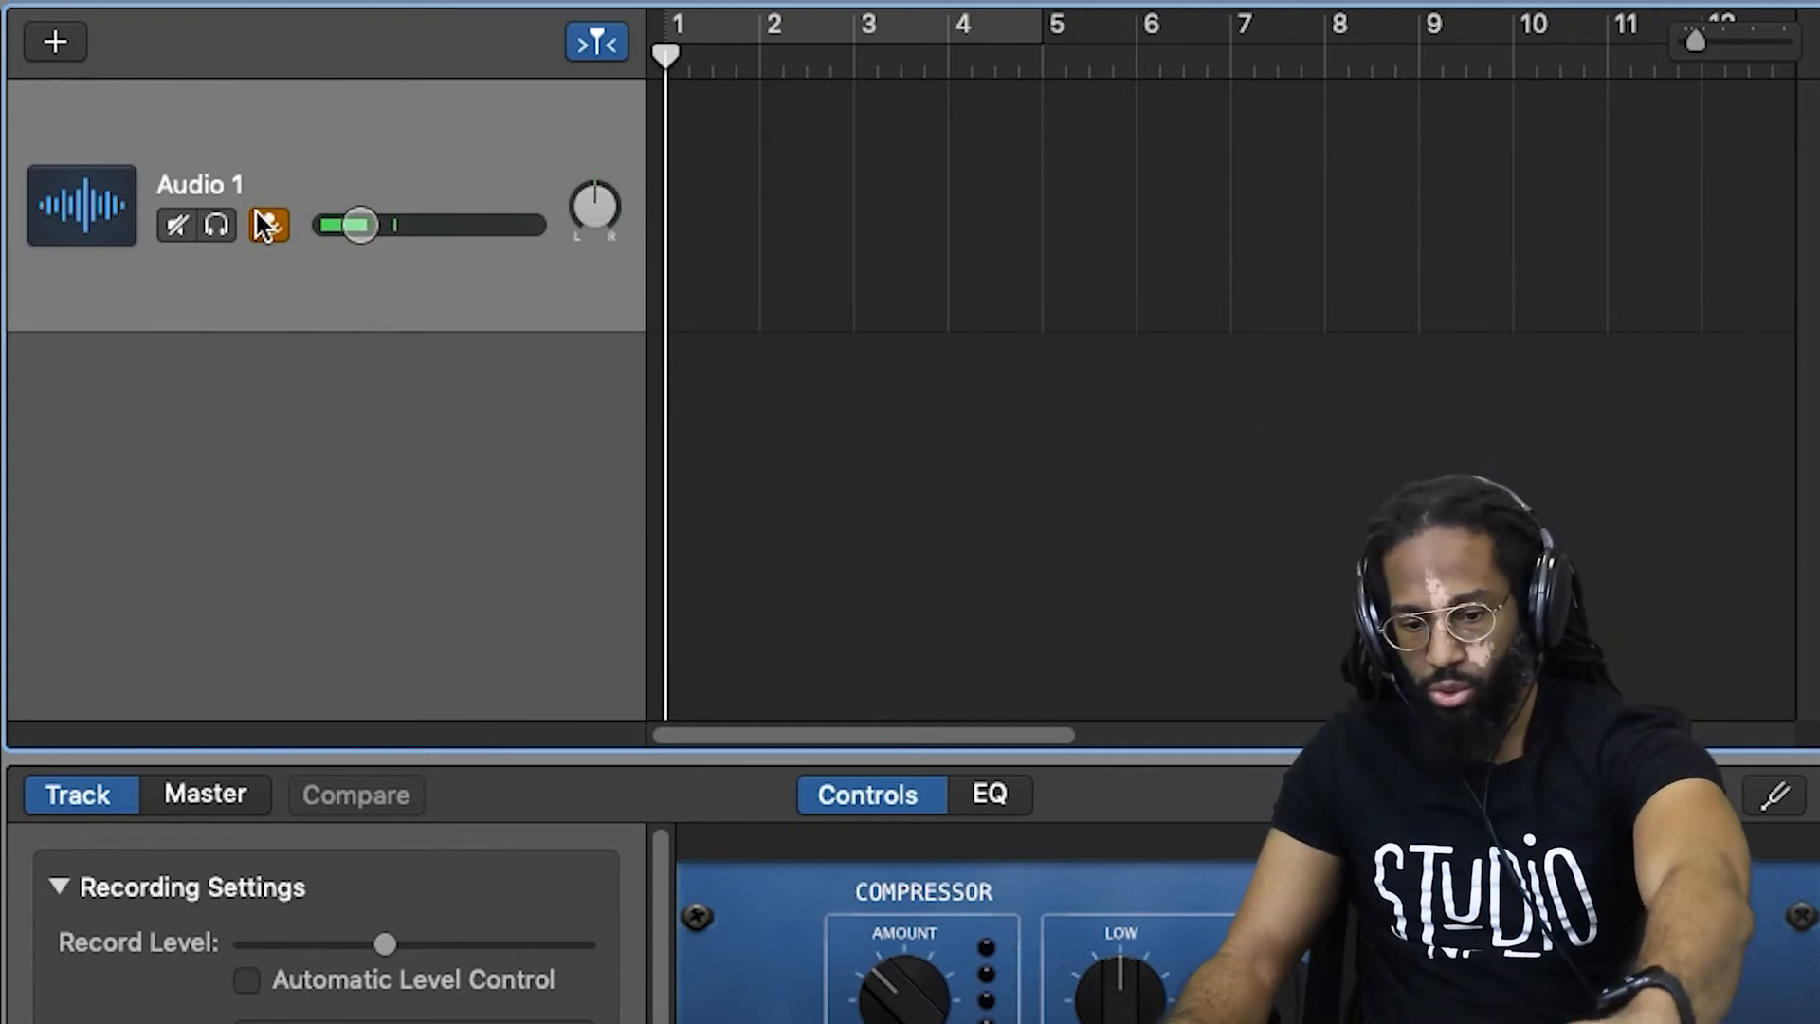
click(266, 226)
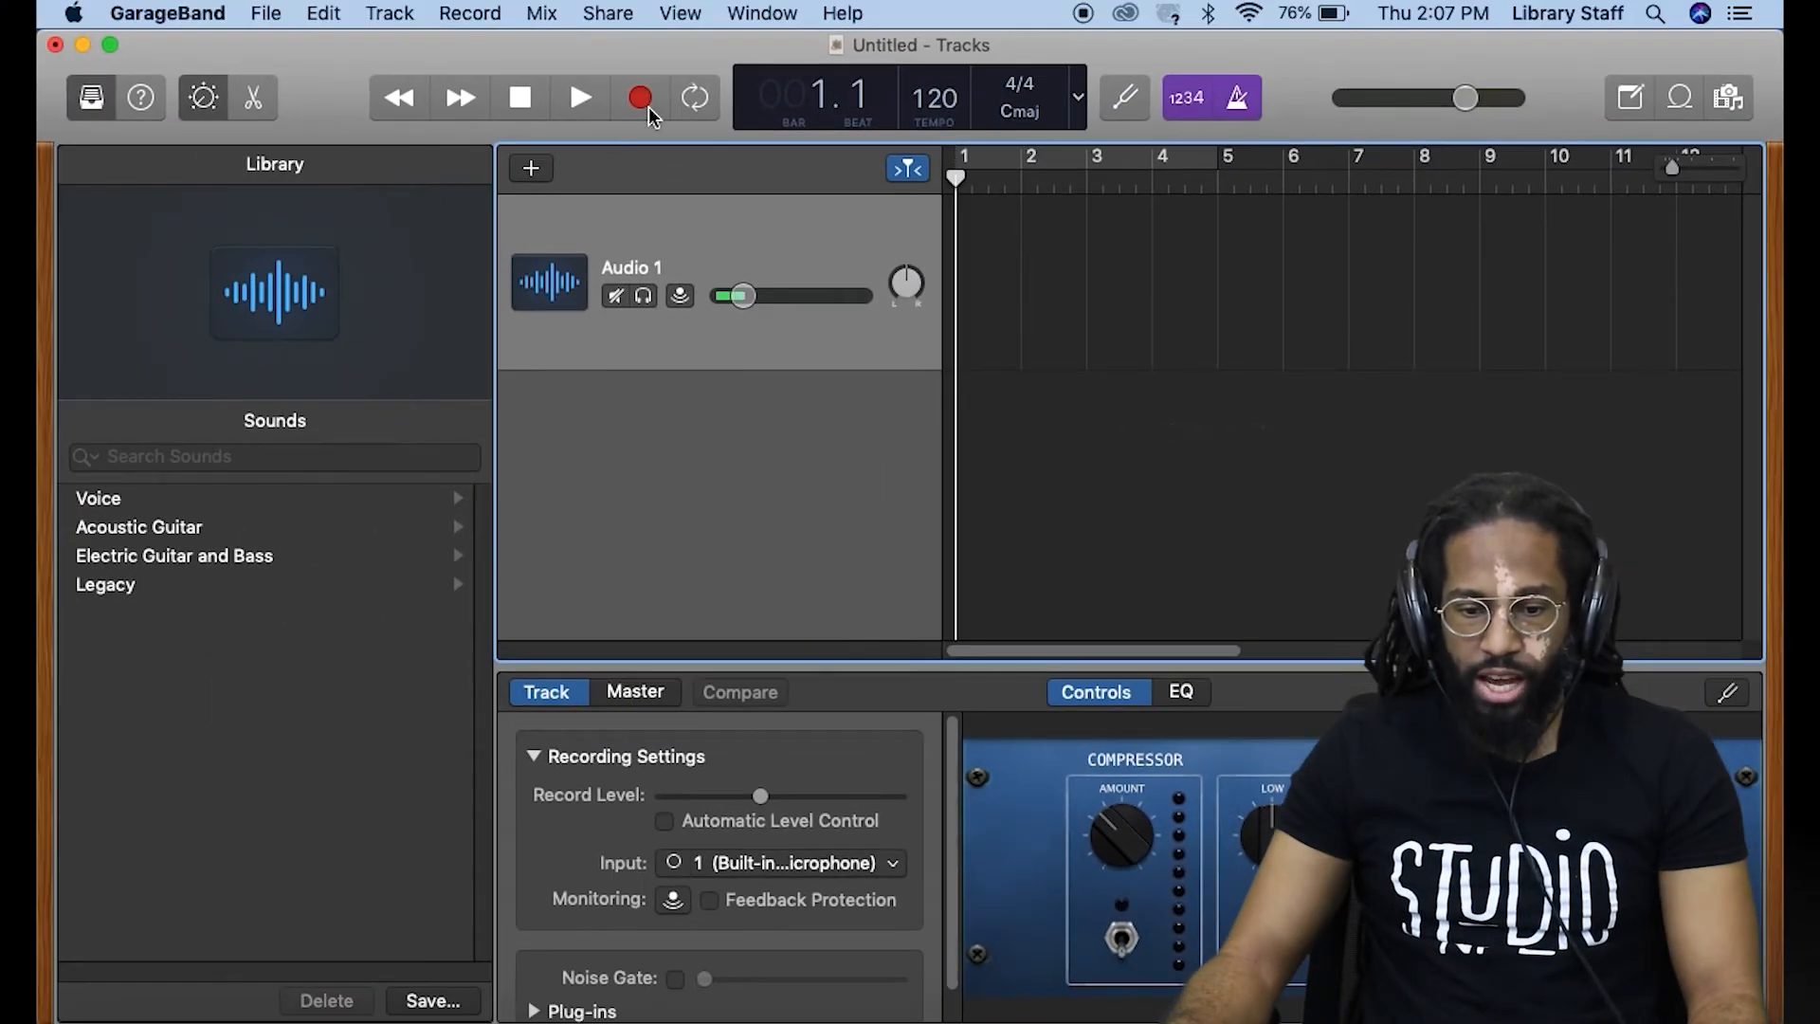
click(641, 98)
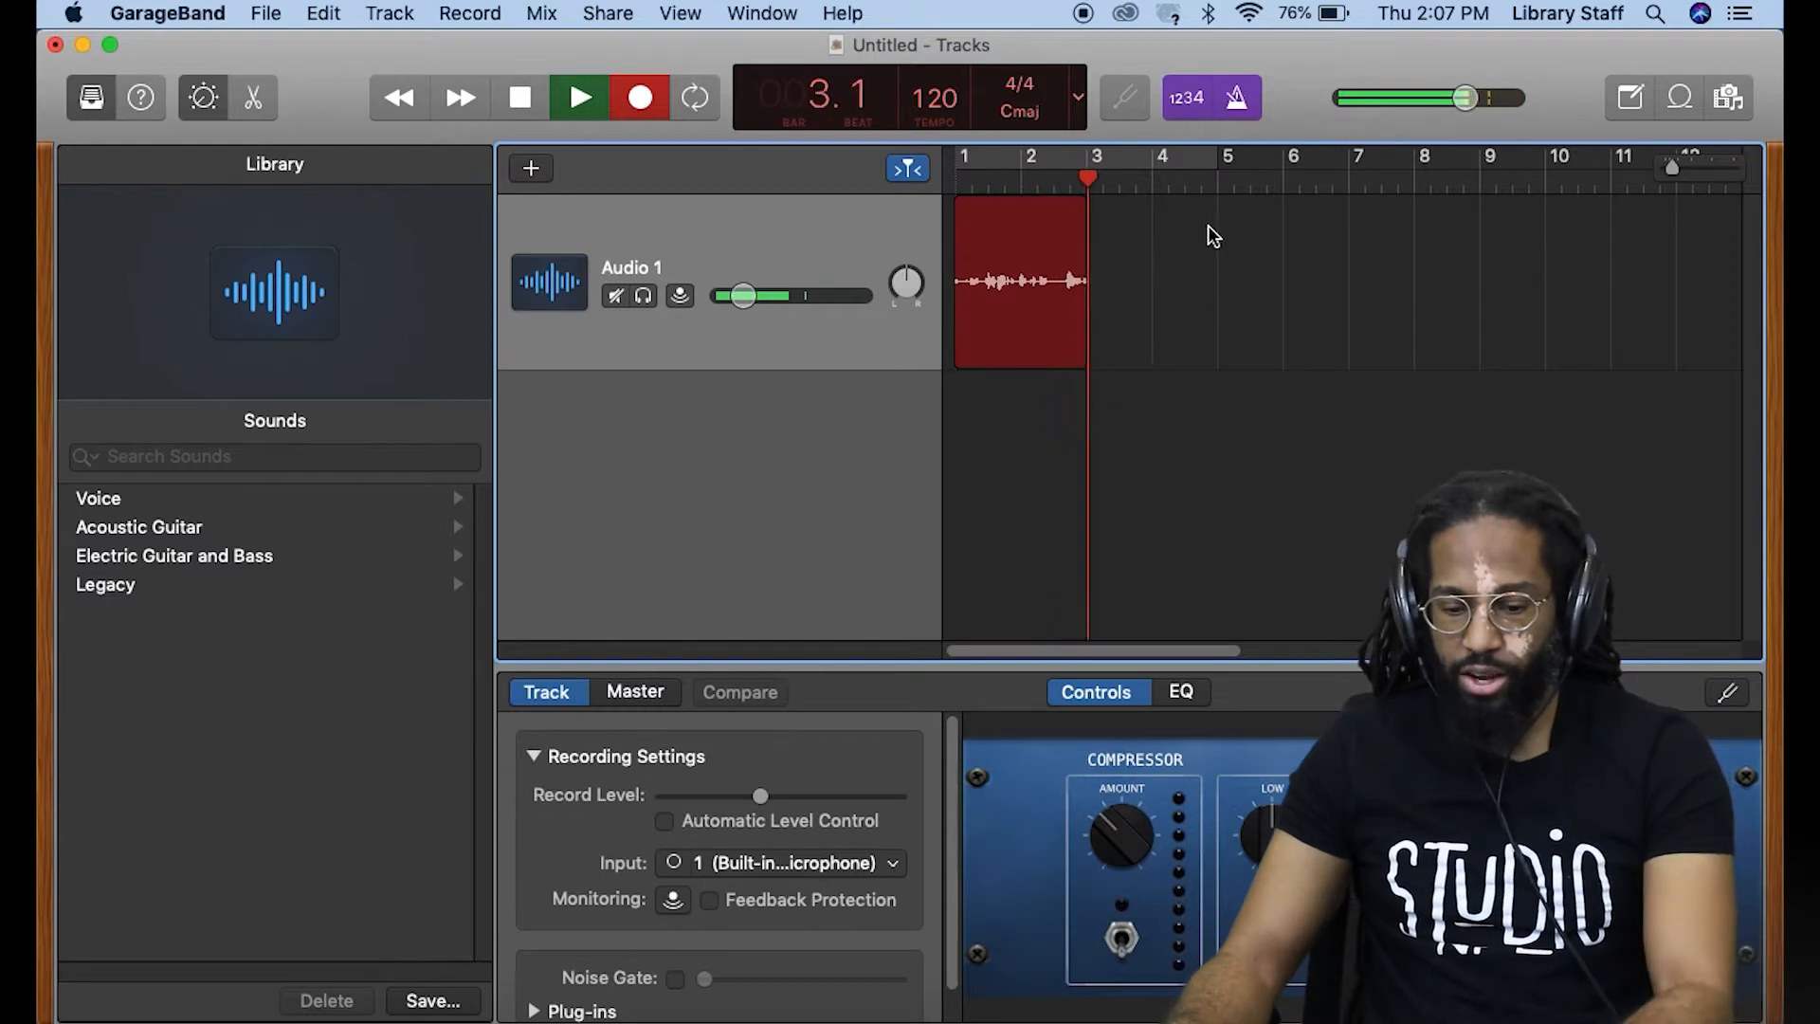
key(space)
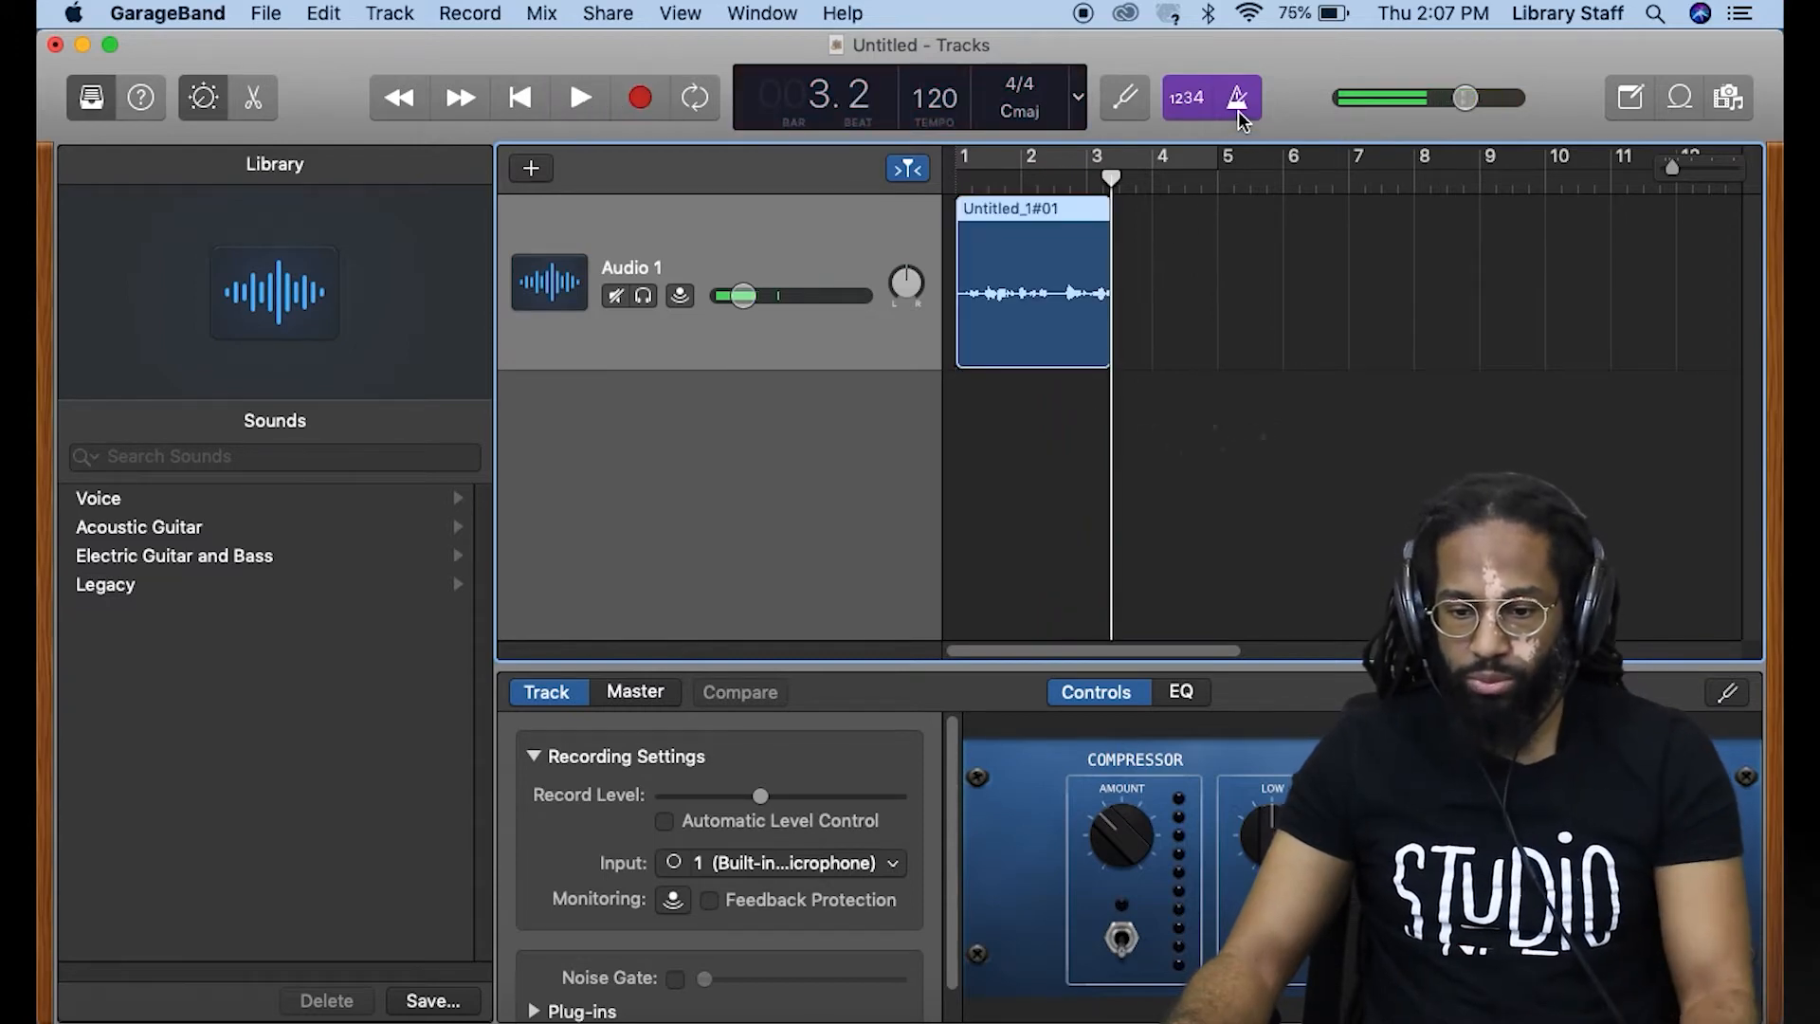
key(k)
mouse_move(1040, 207)
mouse_down()
mouse_move(1283, 236)
mouse_move(1042, 213)
mouse_up()
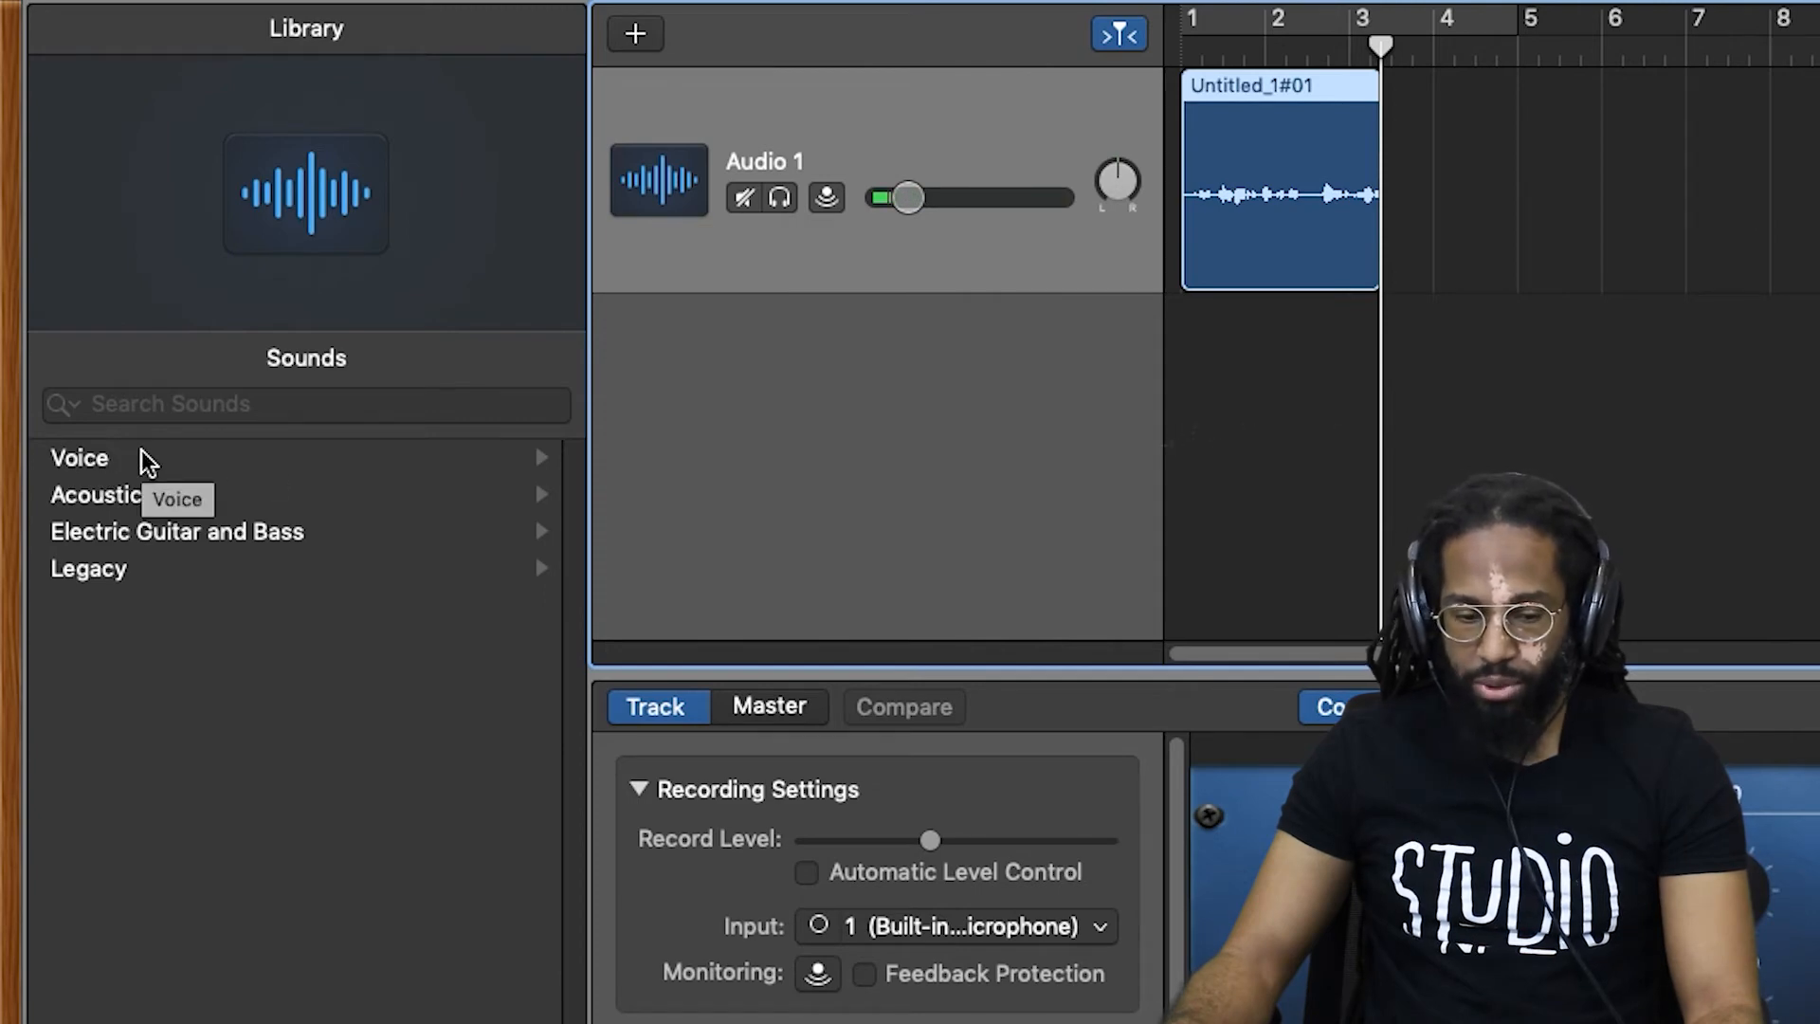
Browse the Voice and Acoustic Guitar sound categories available for the audio track
click(141, 460)
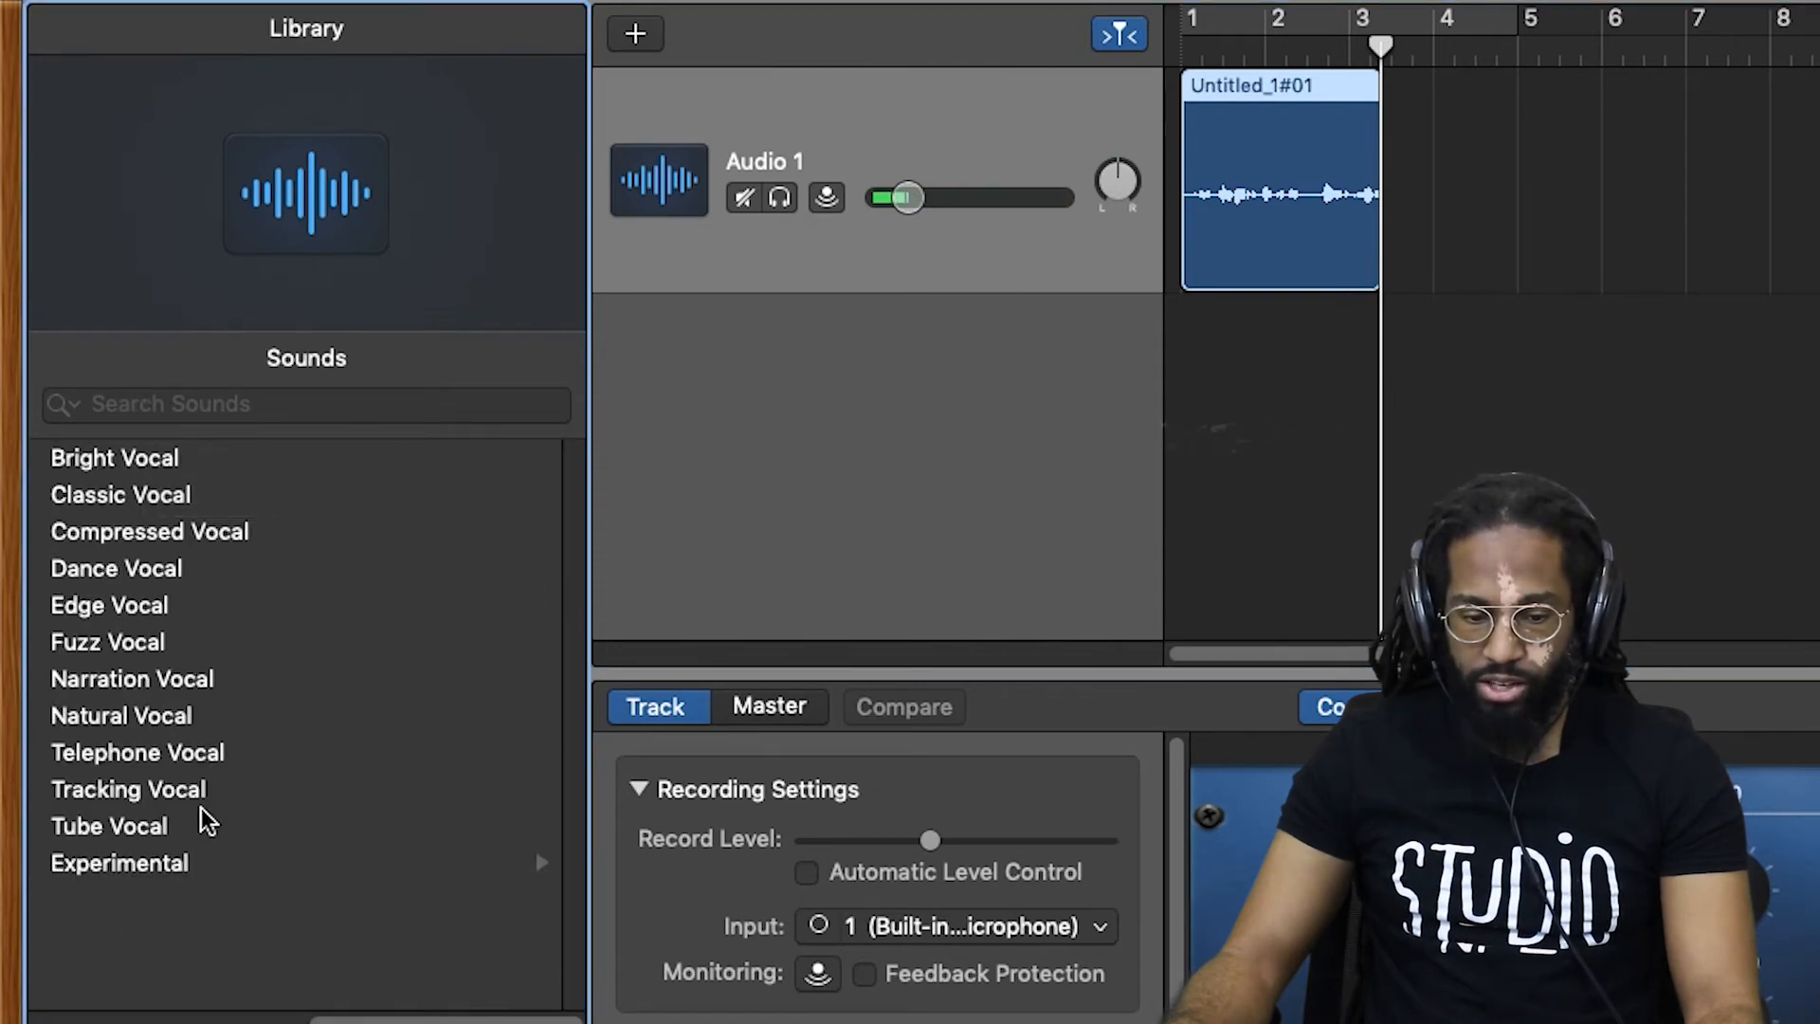
scroll(207, 795, left, 5)
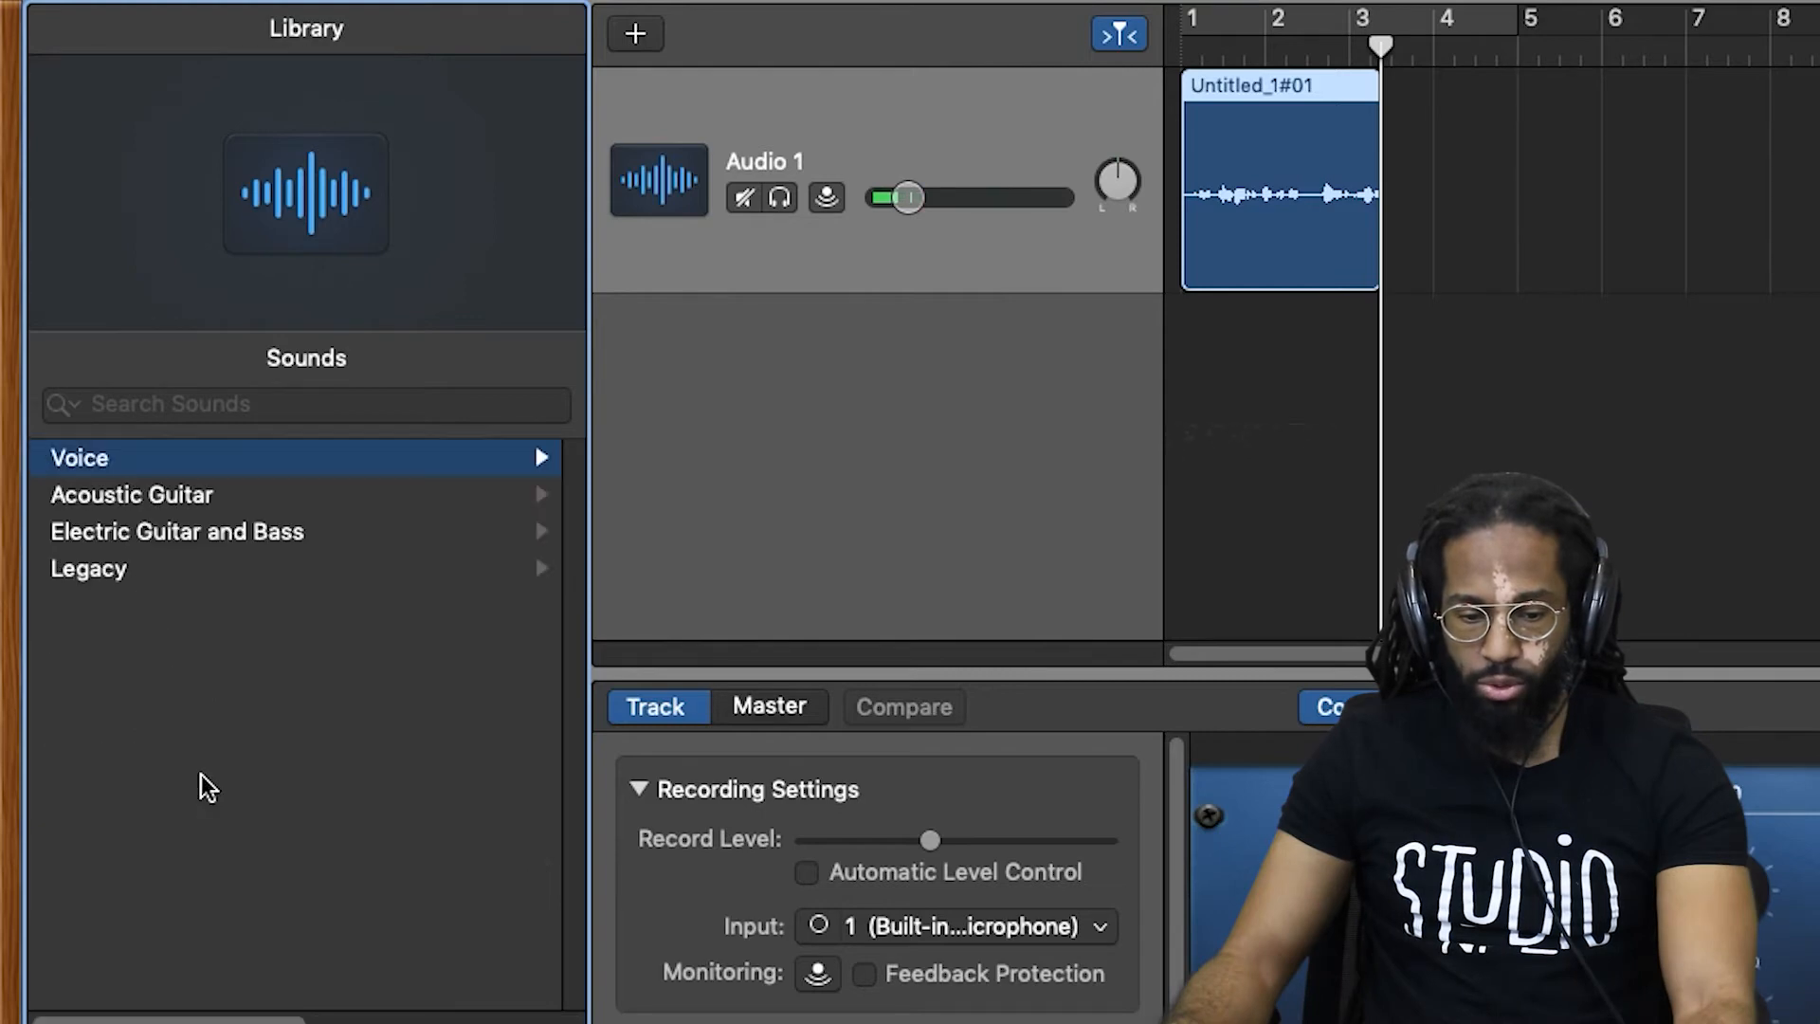
click(226, 497)
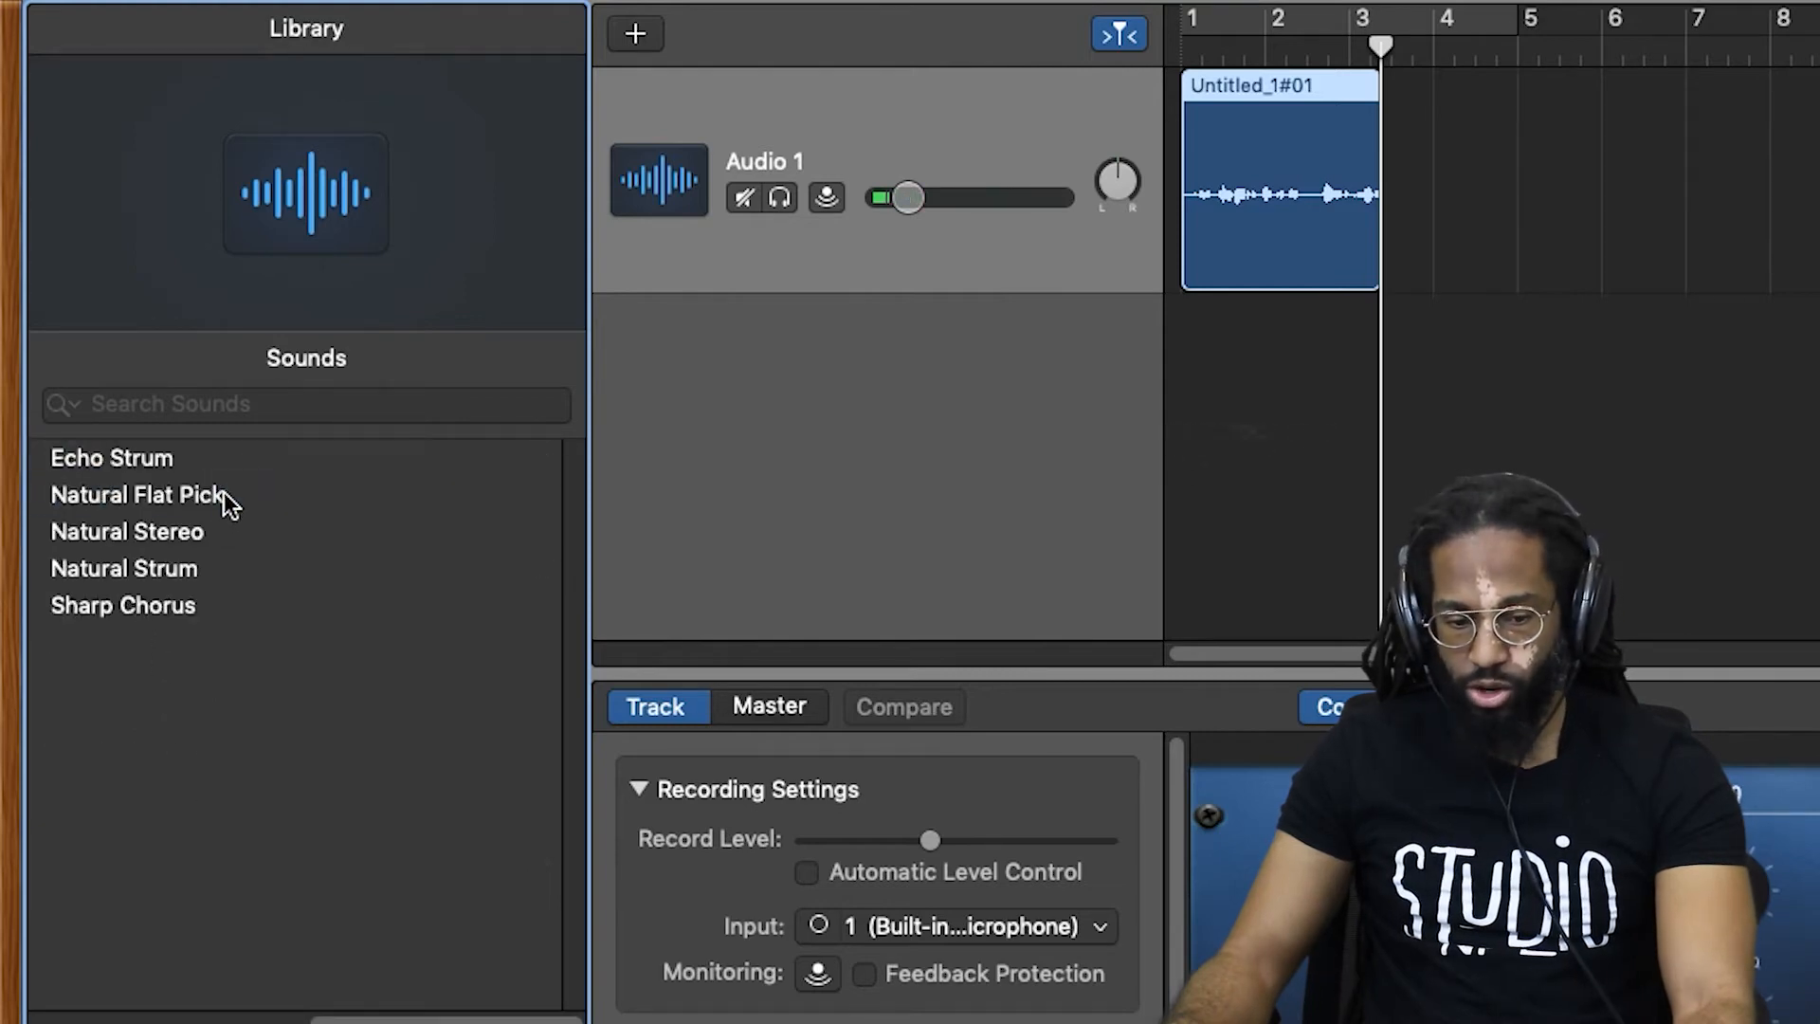
scroll(180, 542, left, 5)
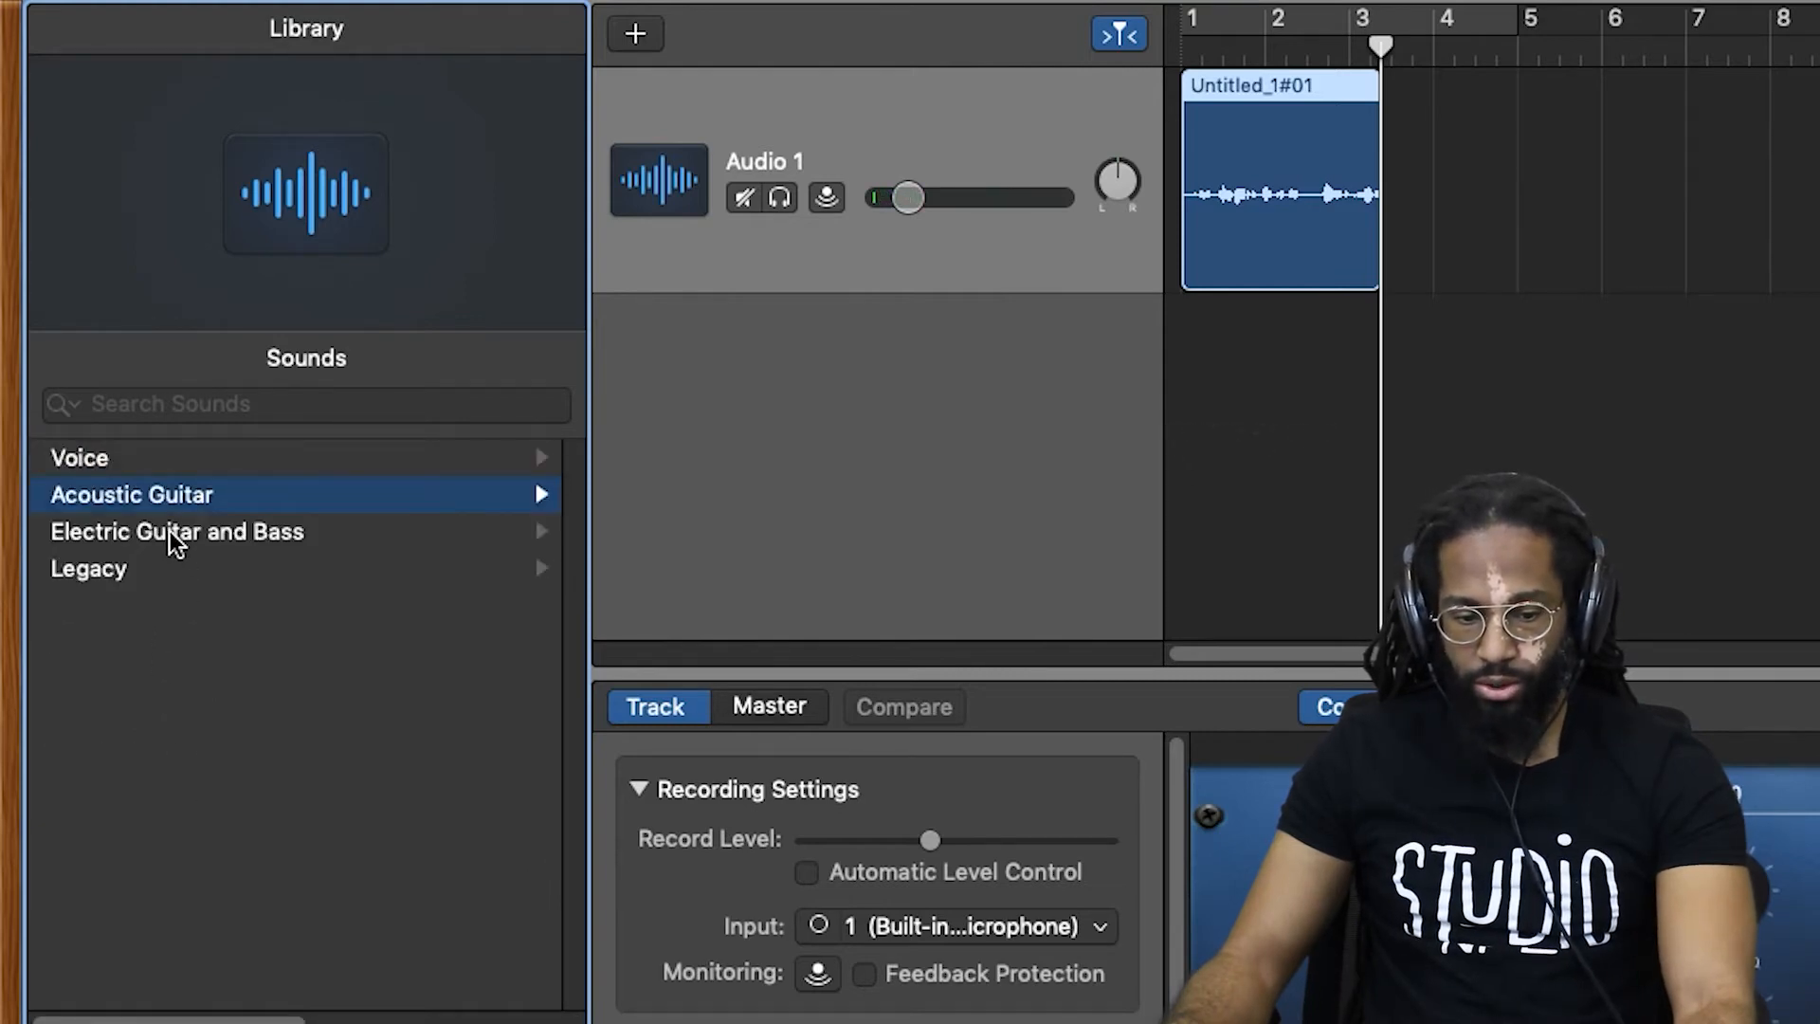
click(139, 458)
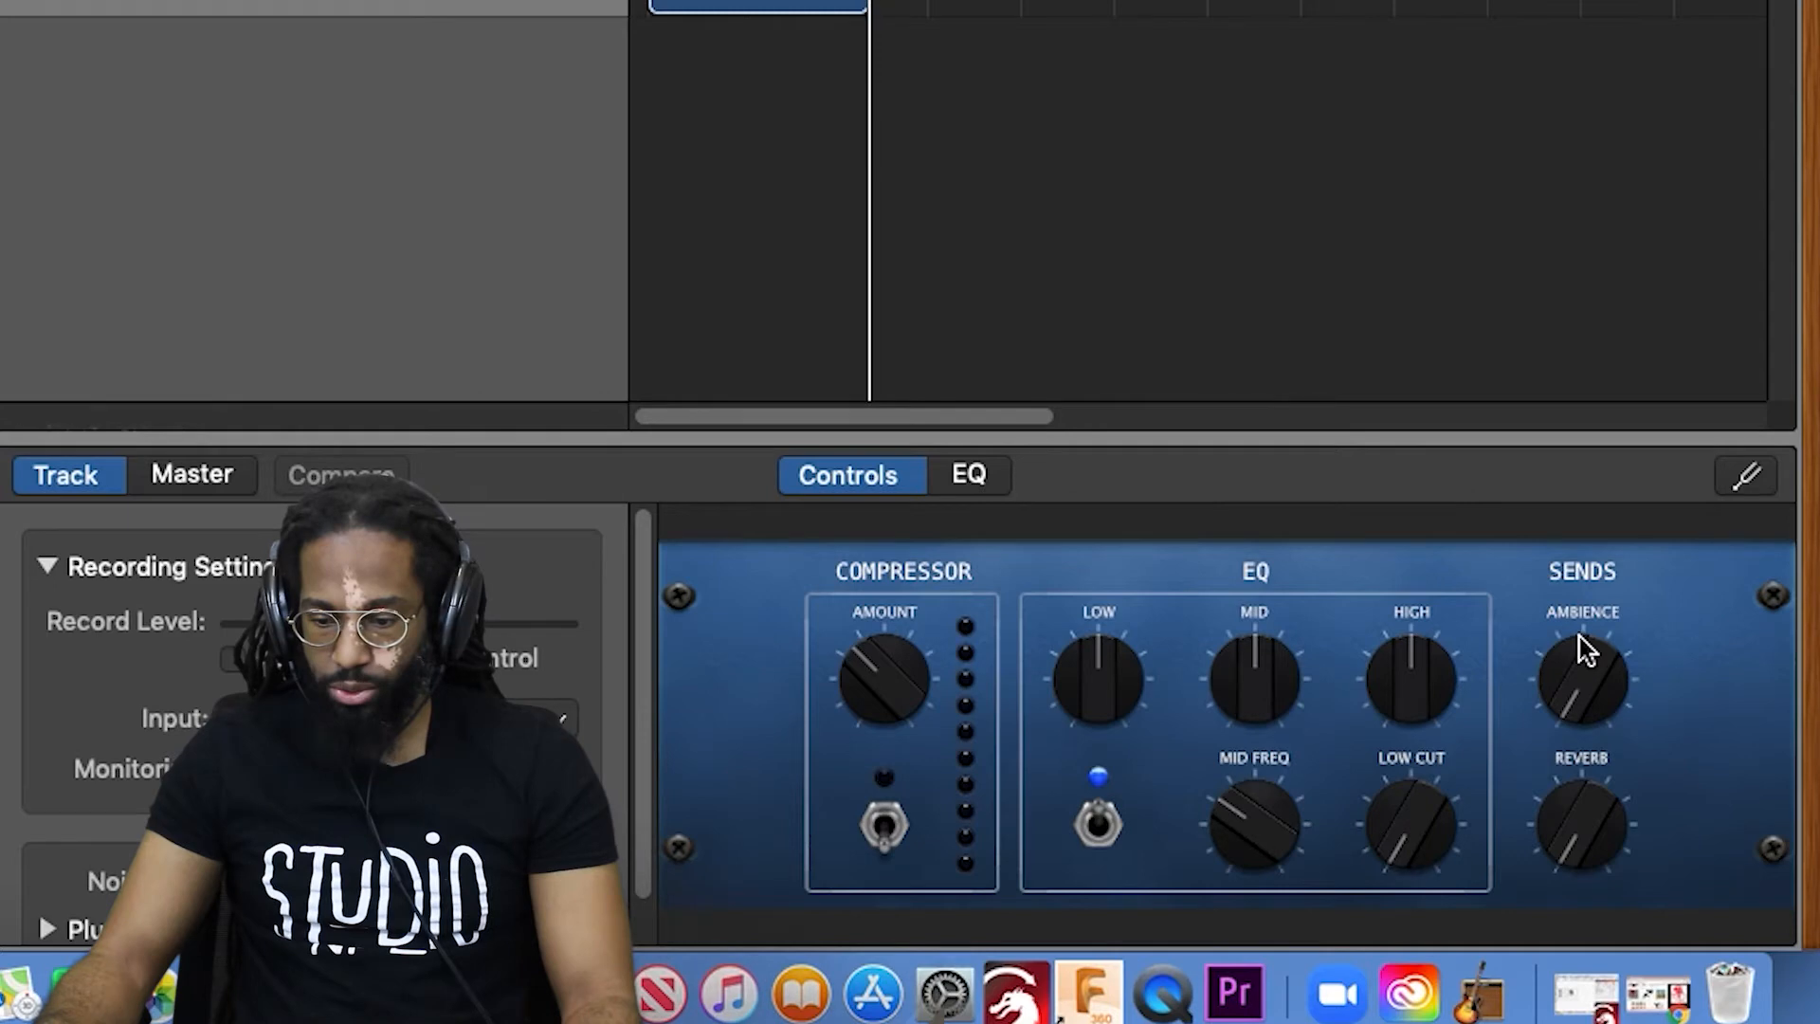
Examine the audio track's recording settings, including its input choices, noise gate, plug-ins, and master echo and reverb
scroll(149, 805, down, 2)
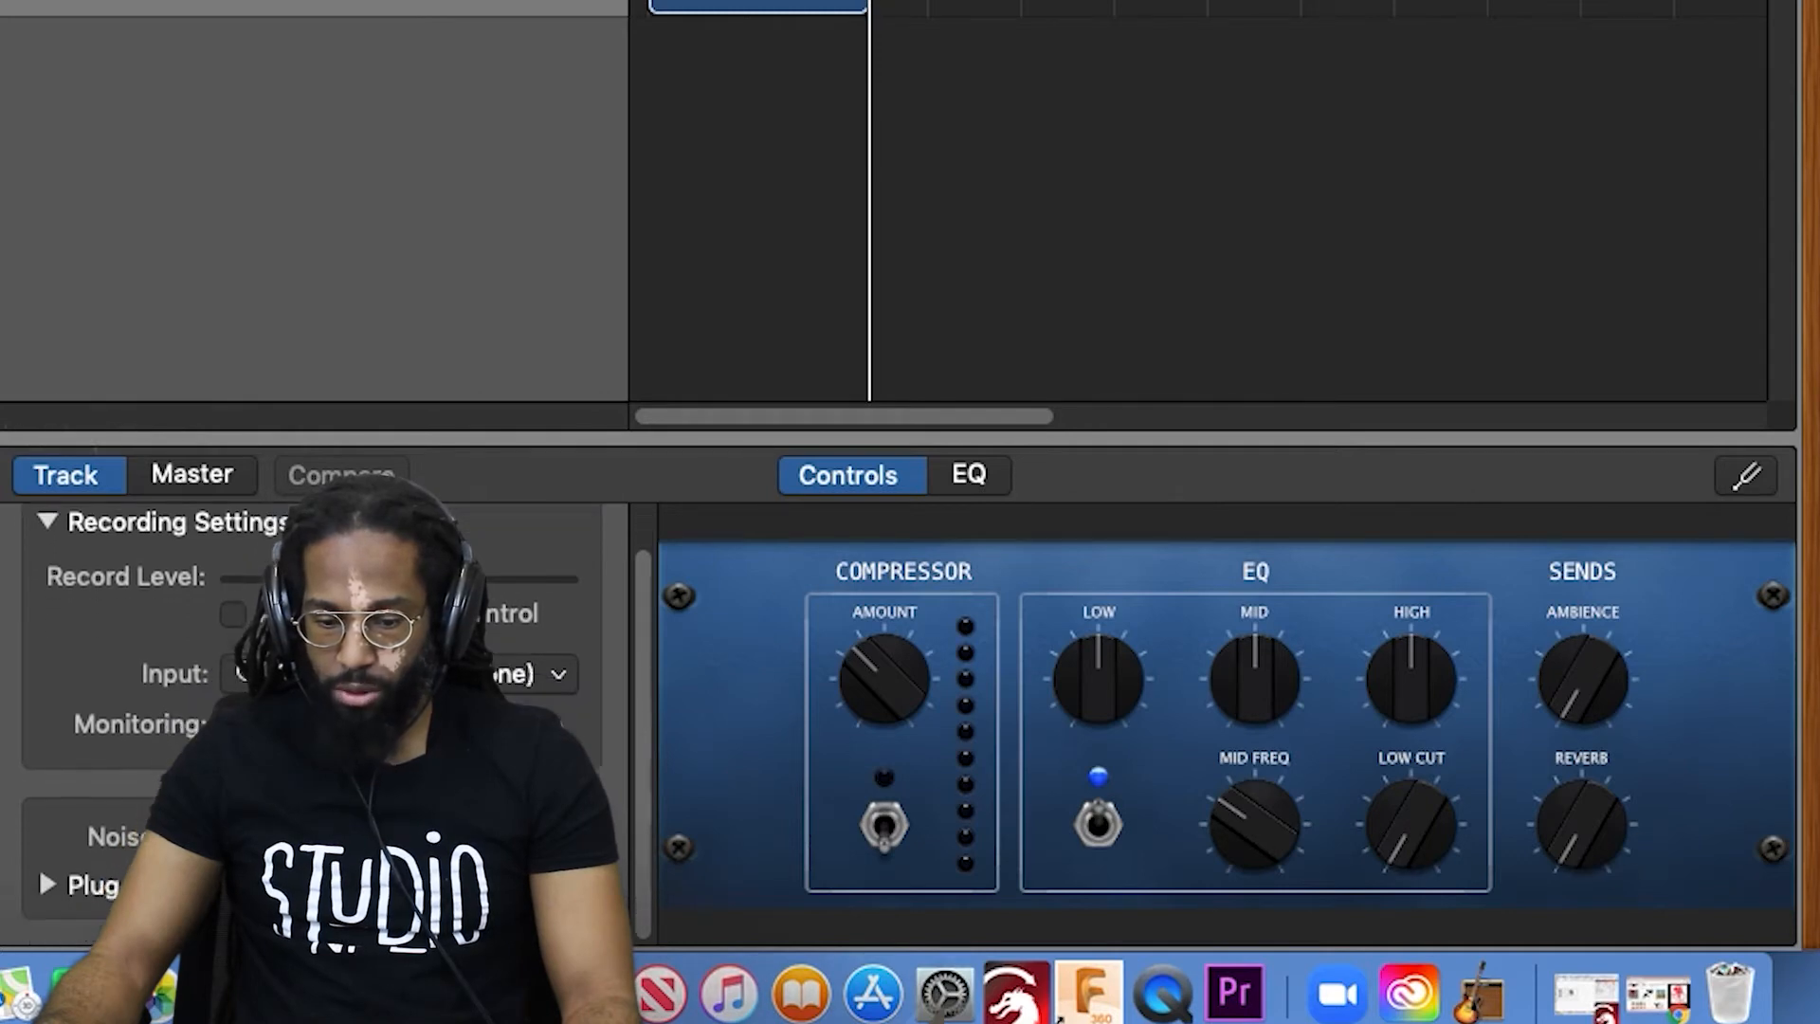
scroll(209, 739, up, 2)
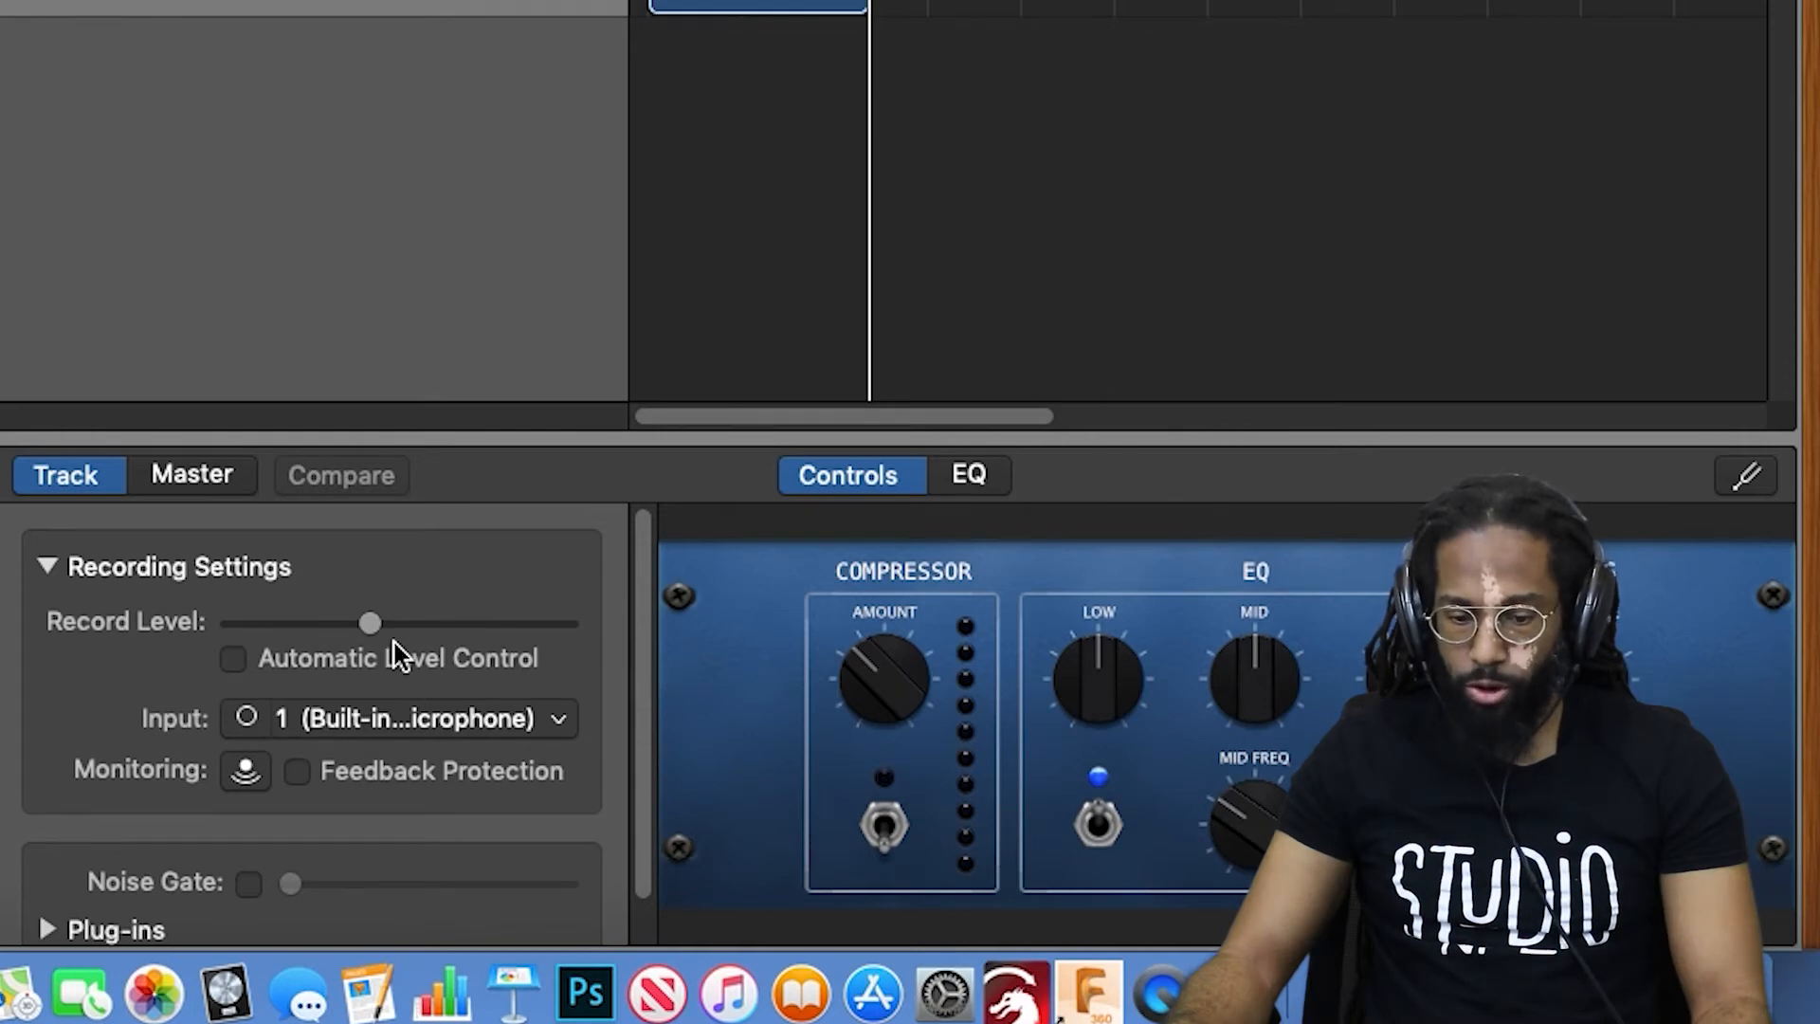
click(558, 719)
click(558, 717)
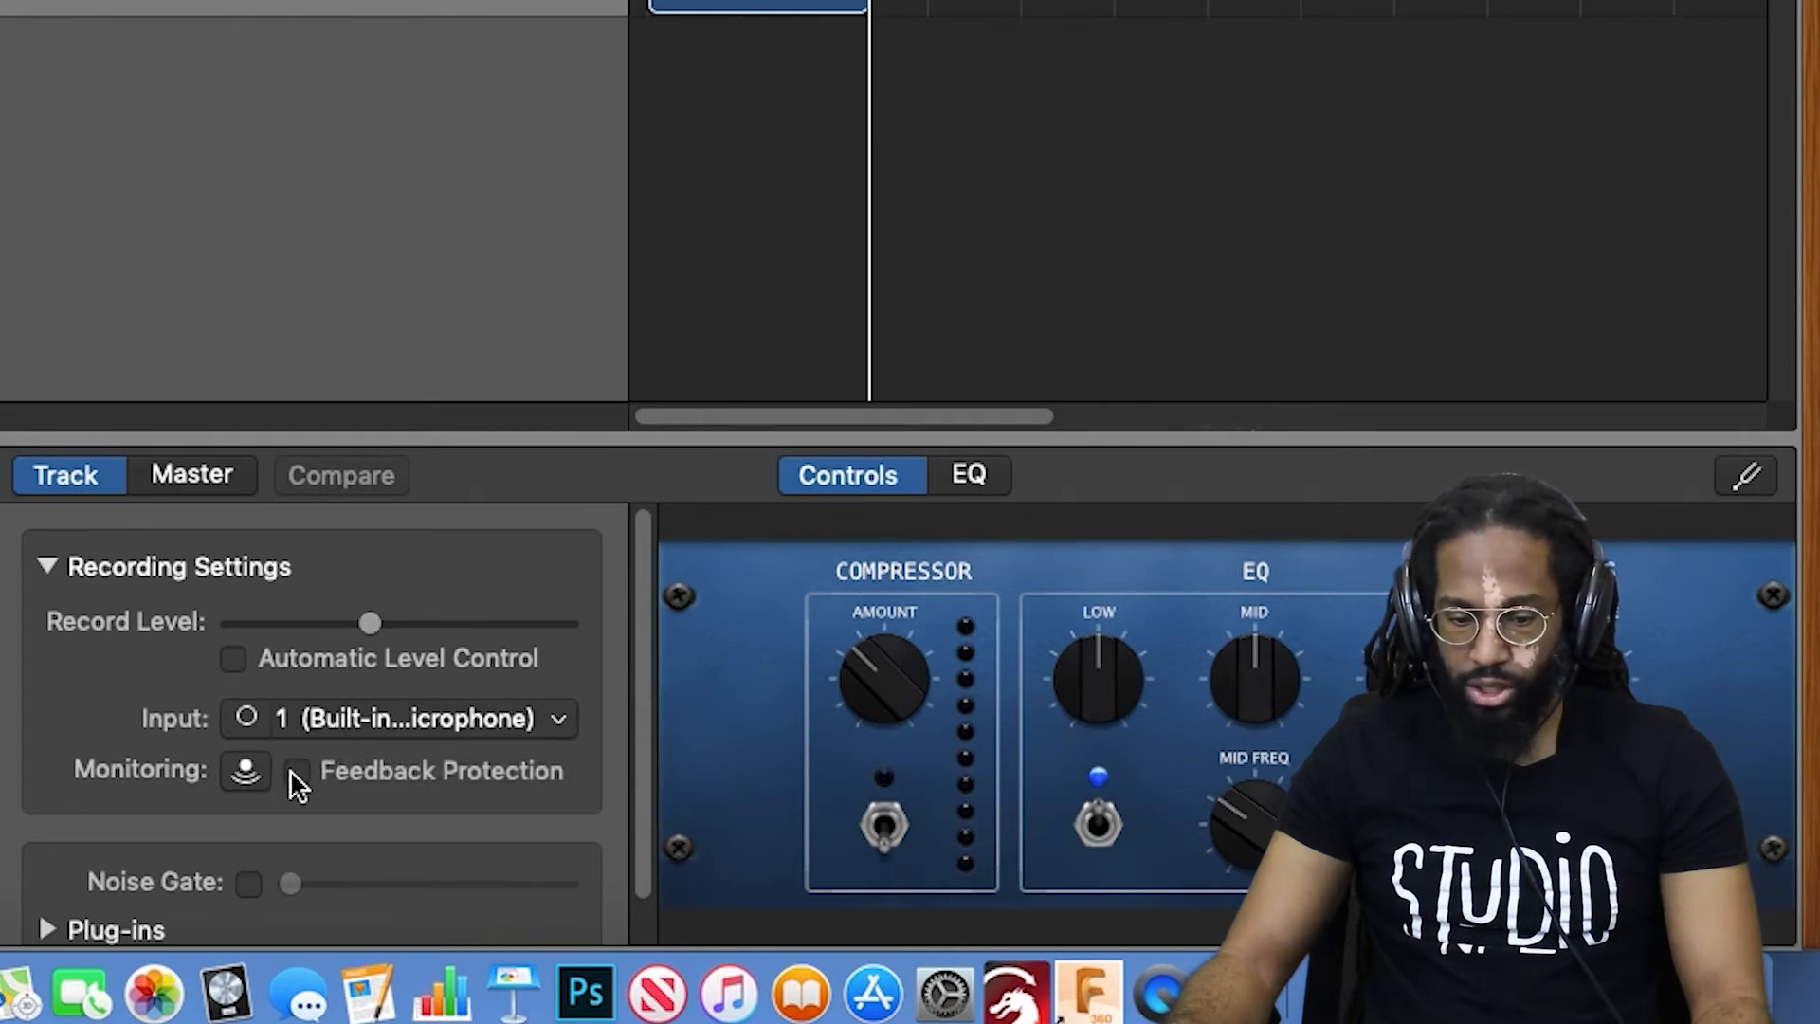
scroll(311, 787, down, 1)
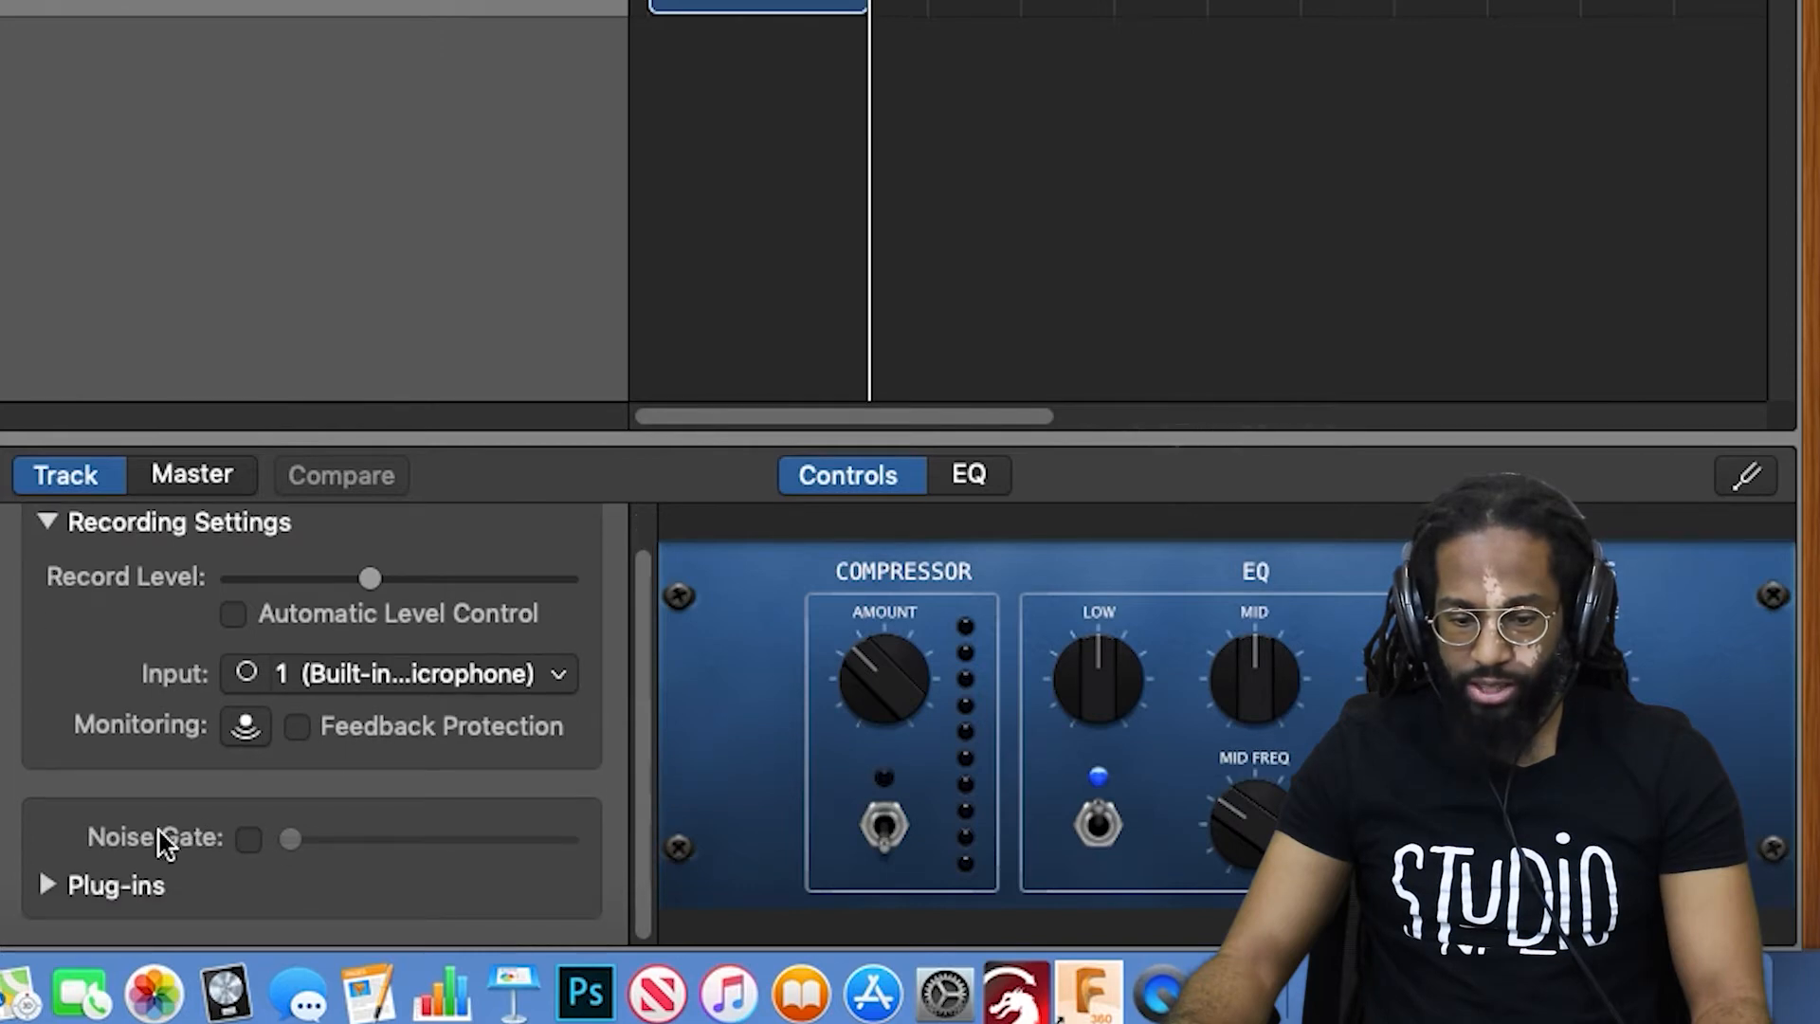
click(46, 886)
scroll(60, 856, down, 5)
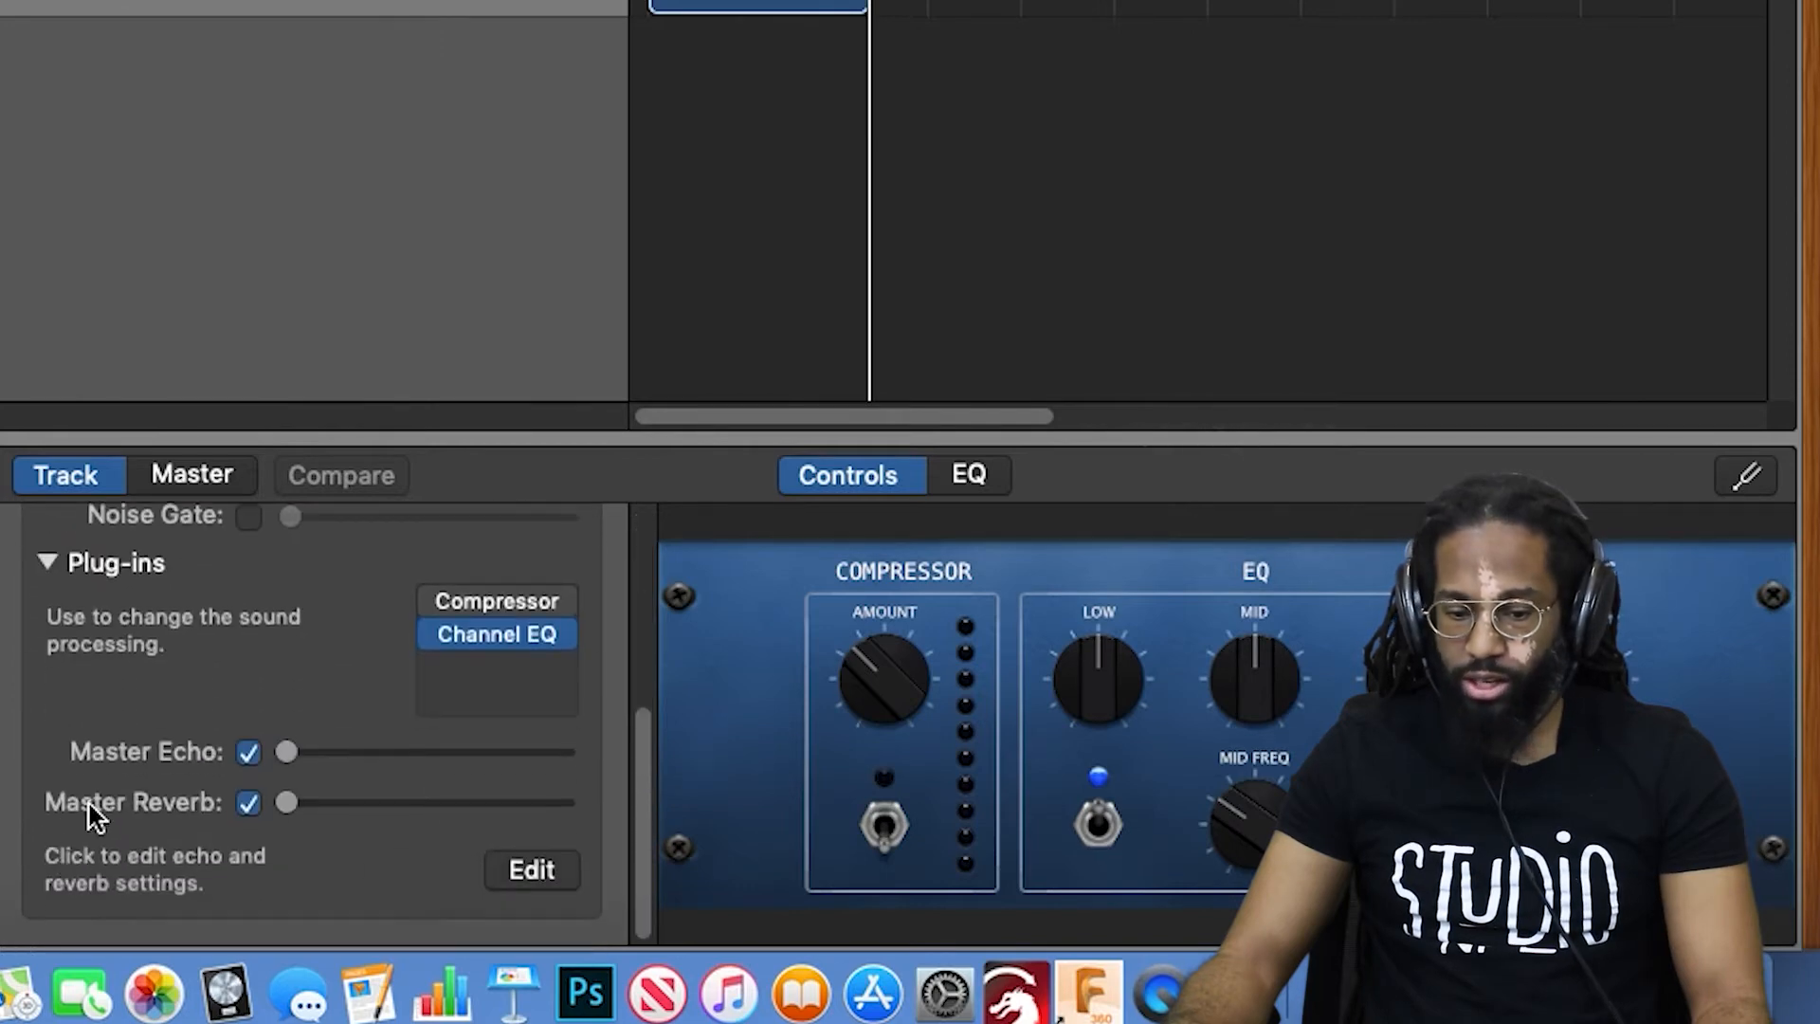
click(52, 564)
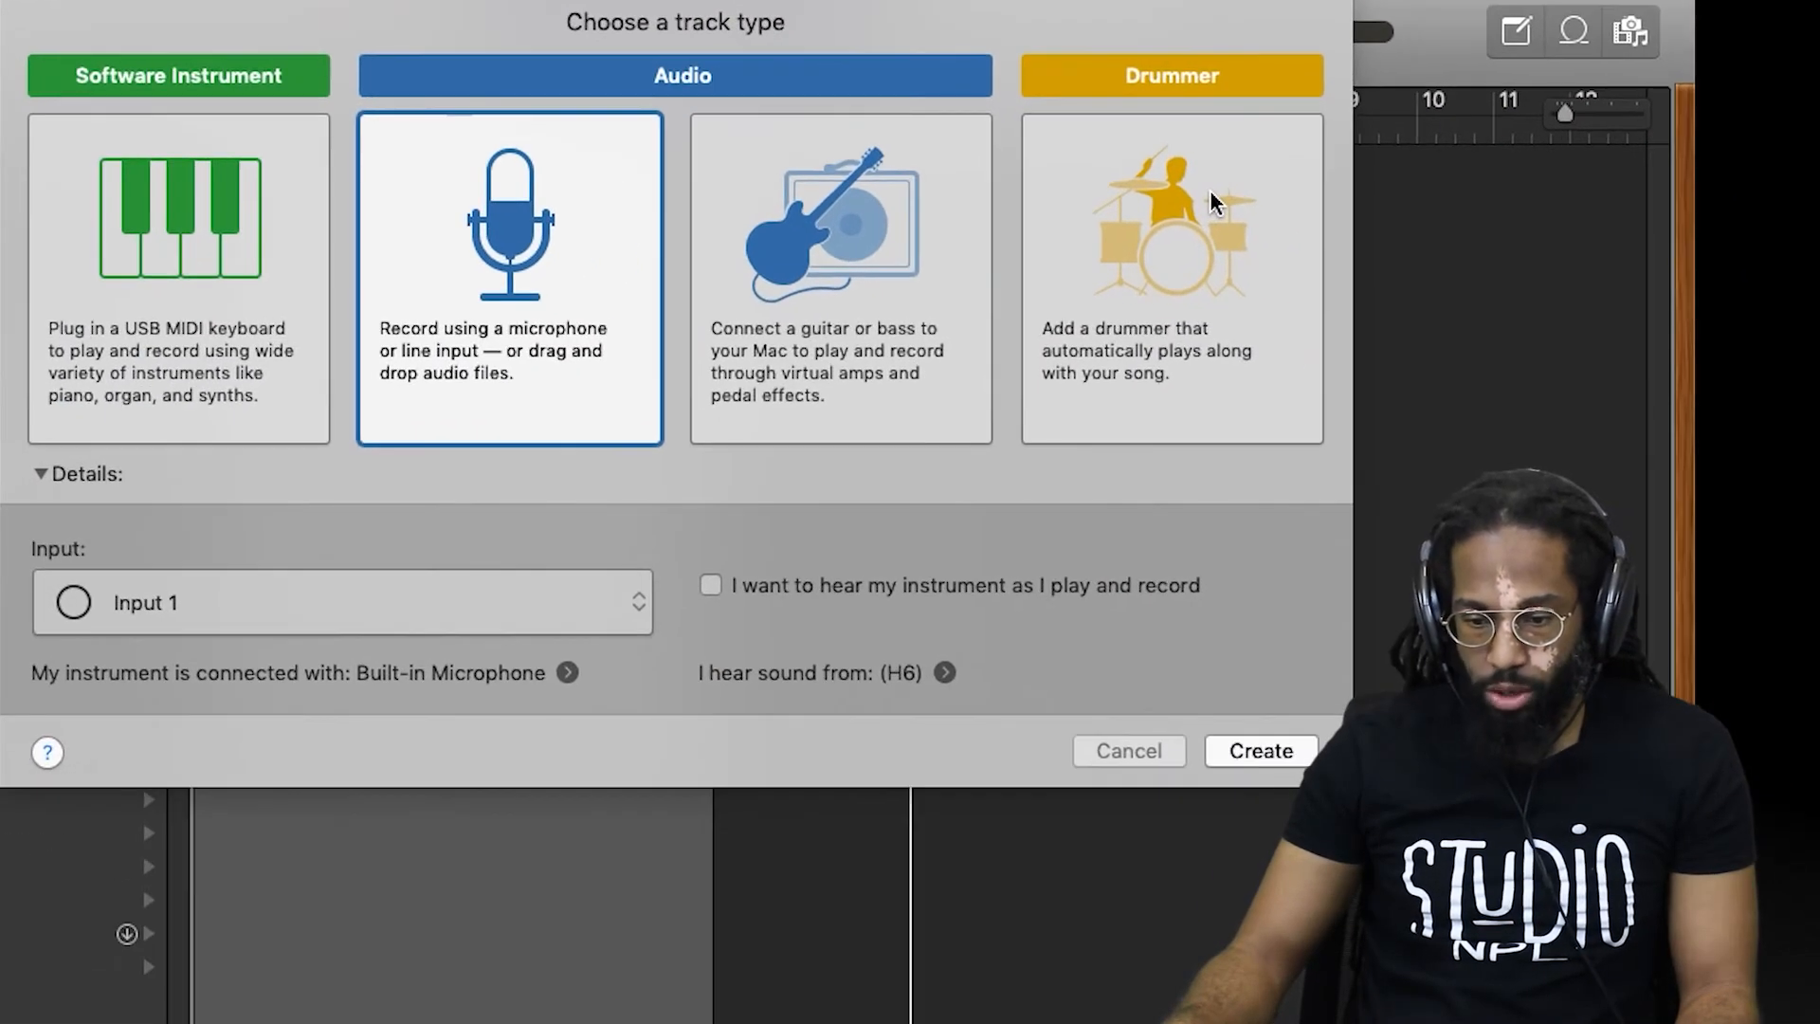
Create a Drummer track and play its default region from bar 1
click(1213, 199)
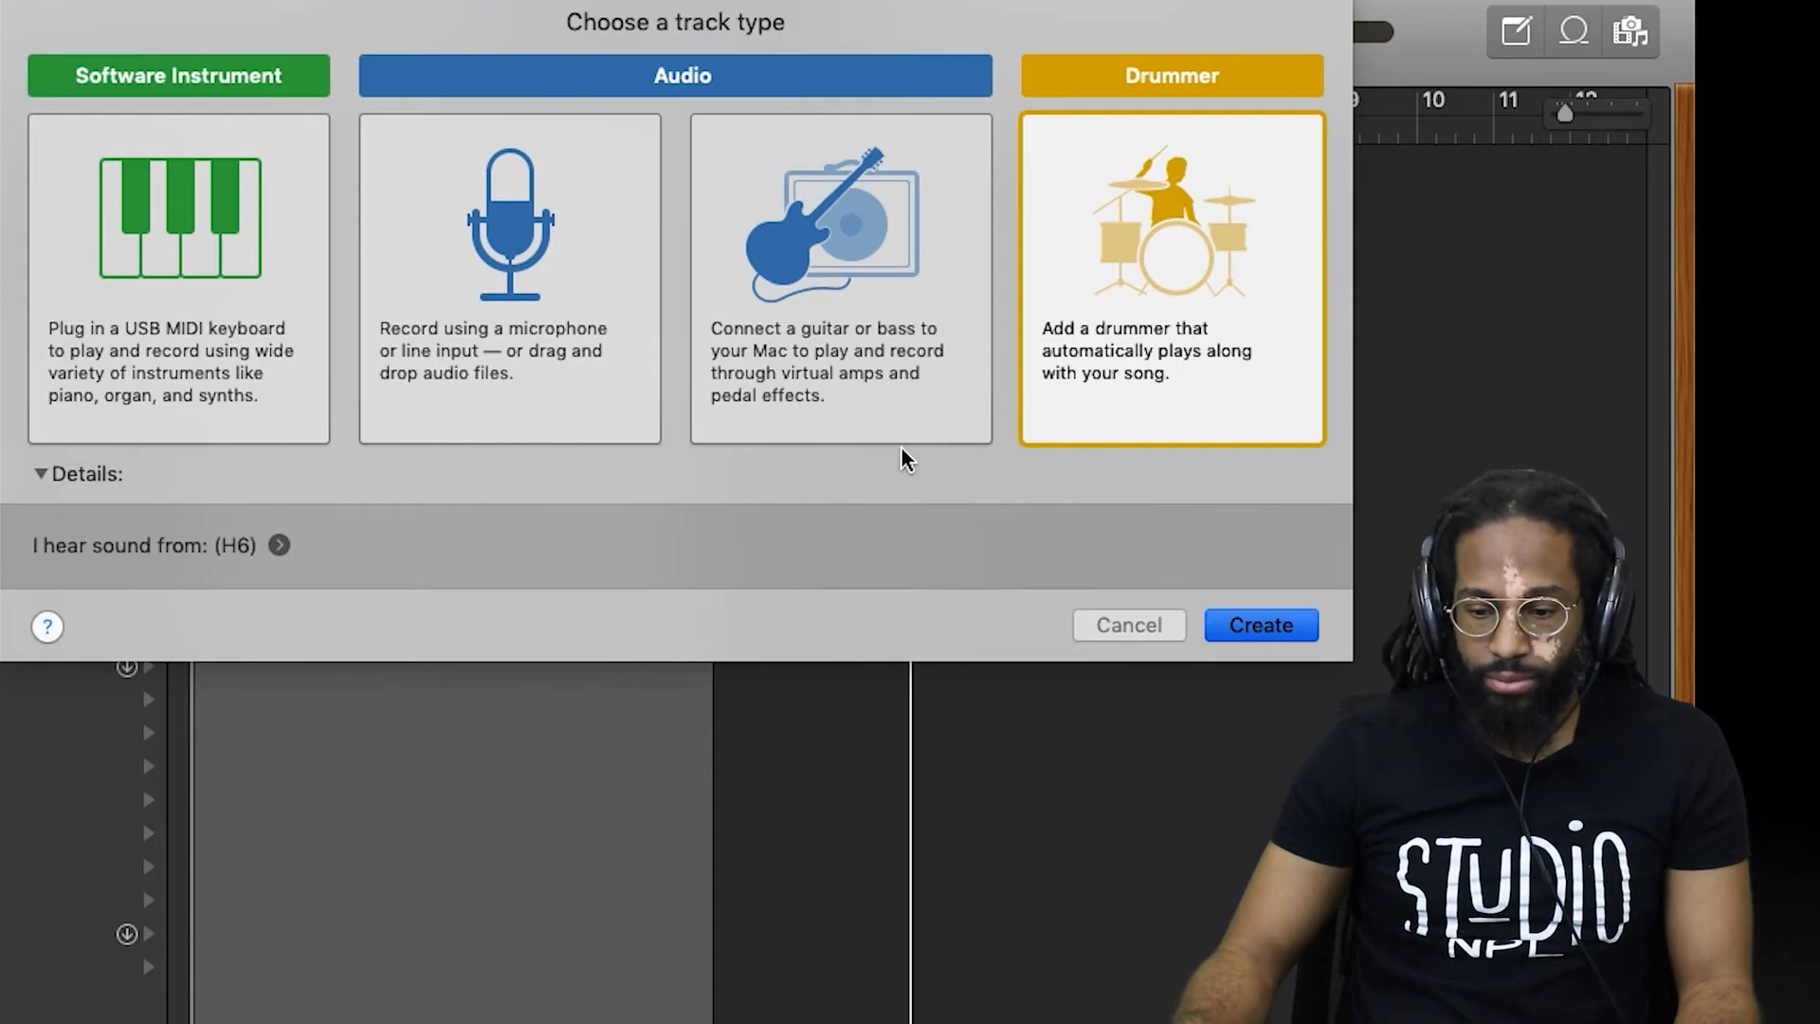
key(Return)
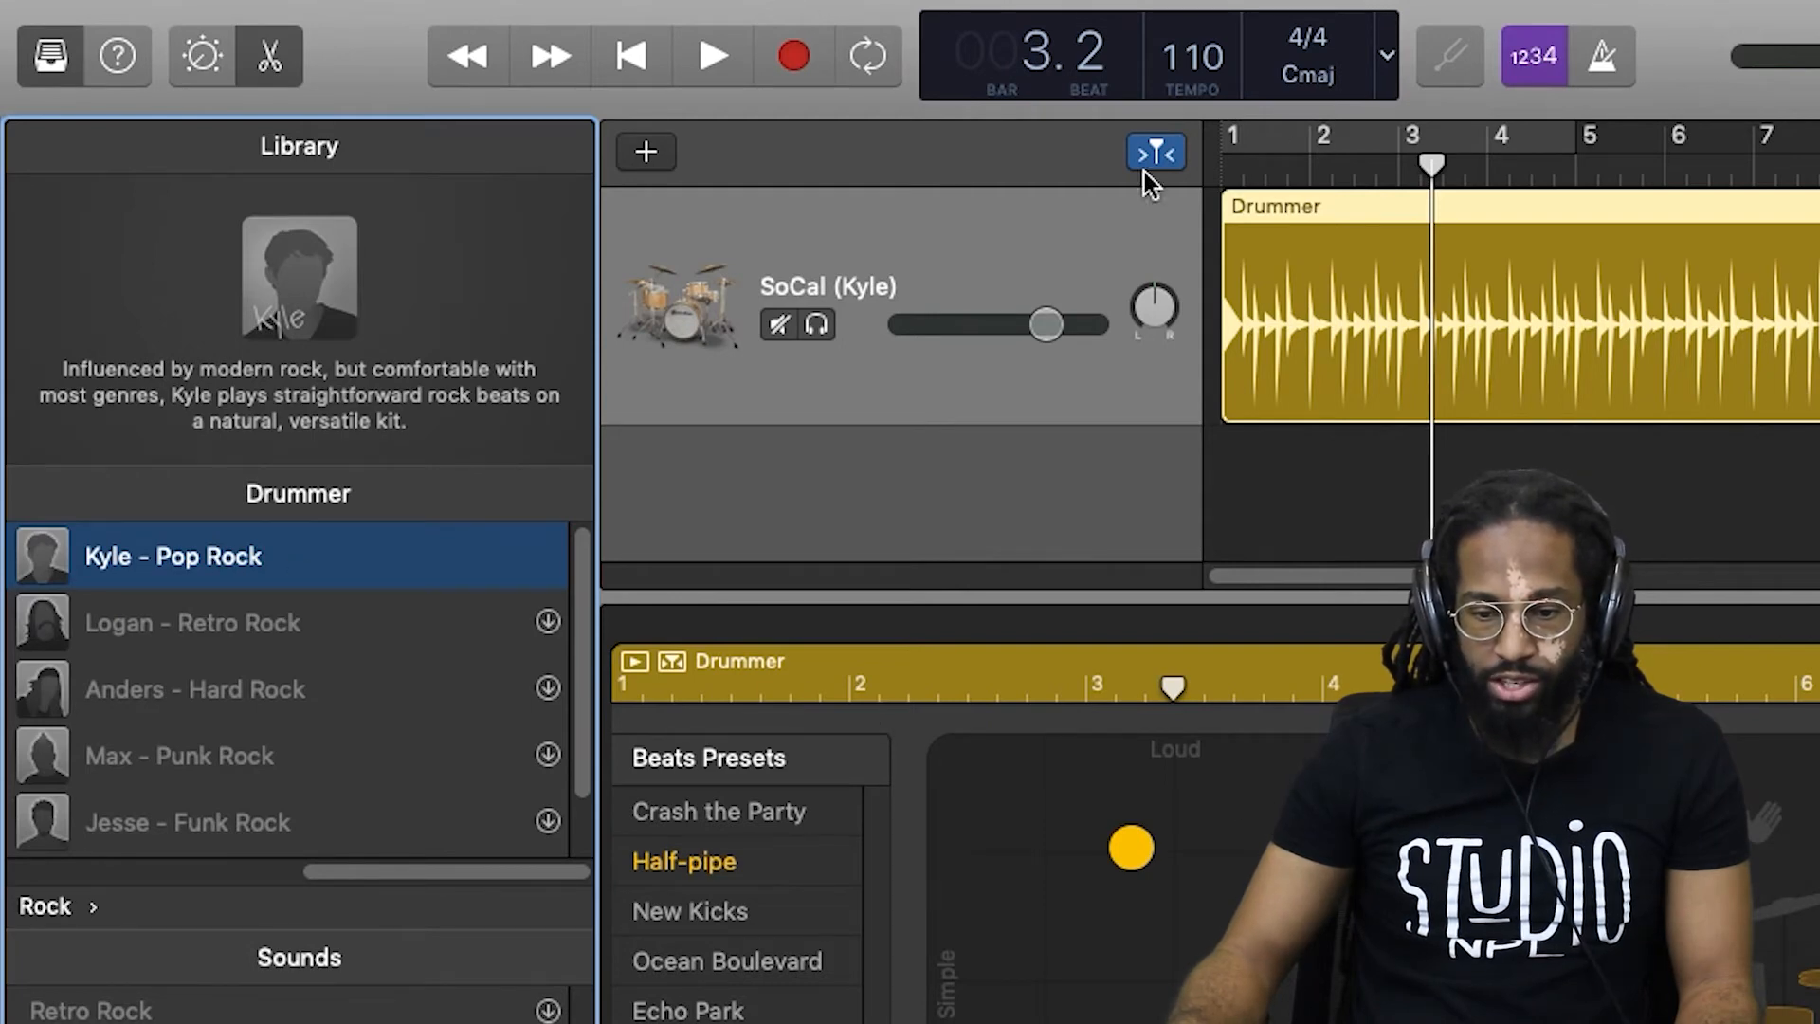
click(1100, 131)
key(Return)
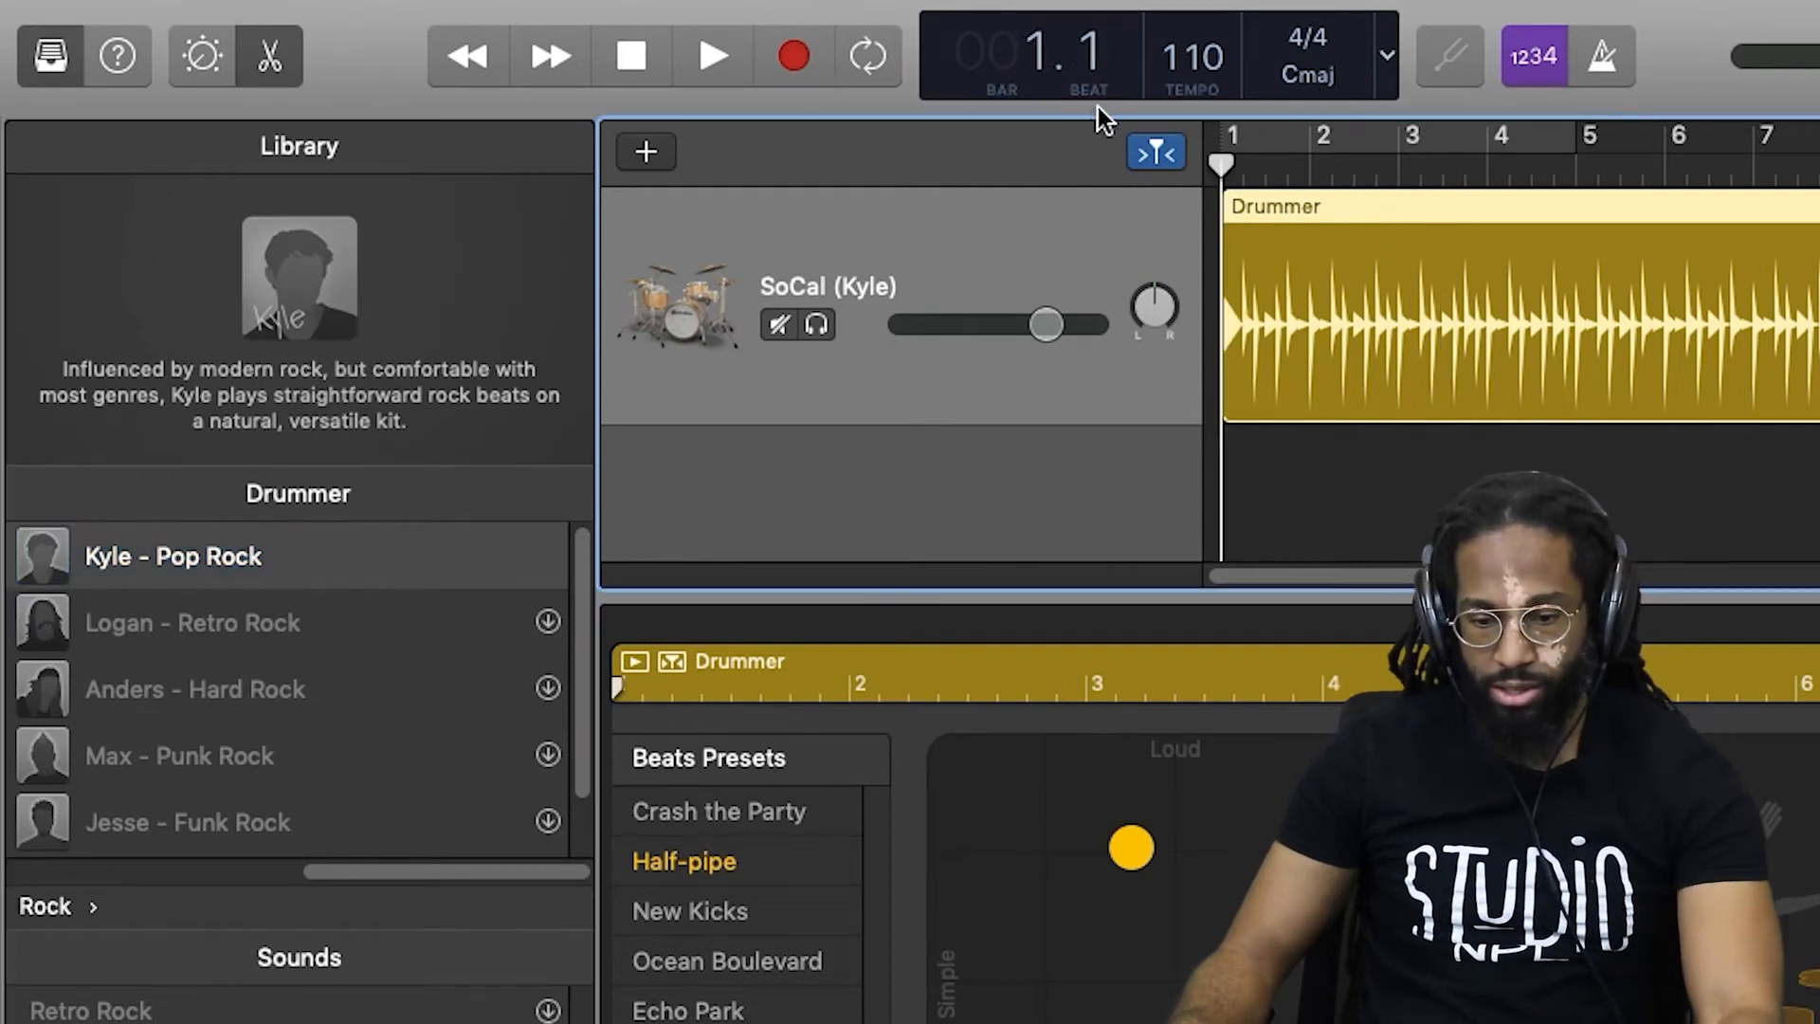
key(space)
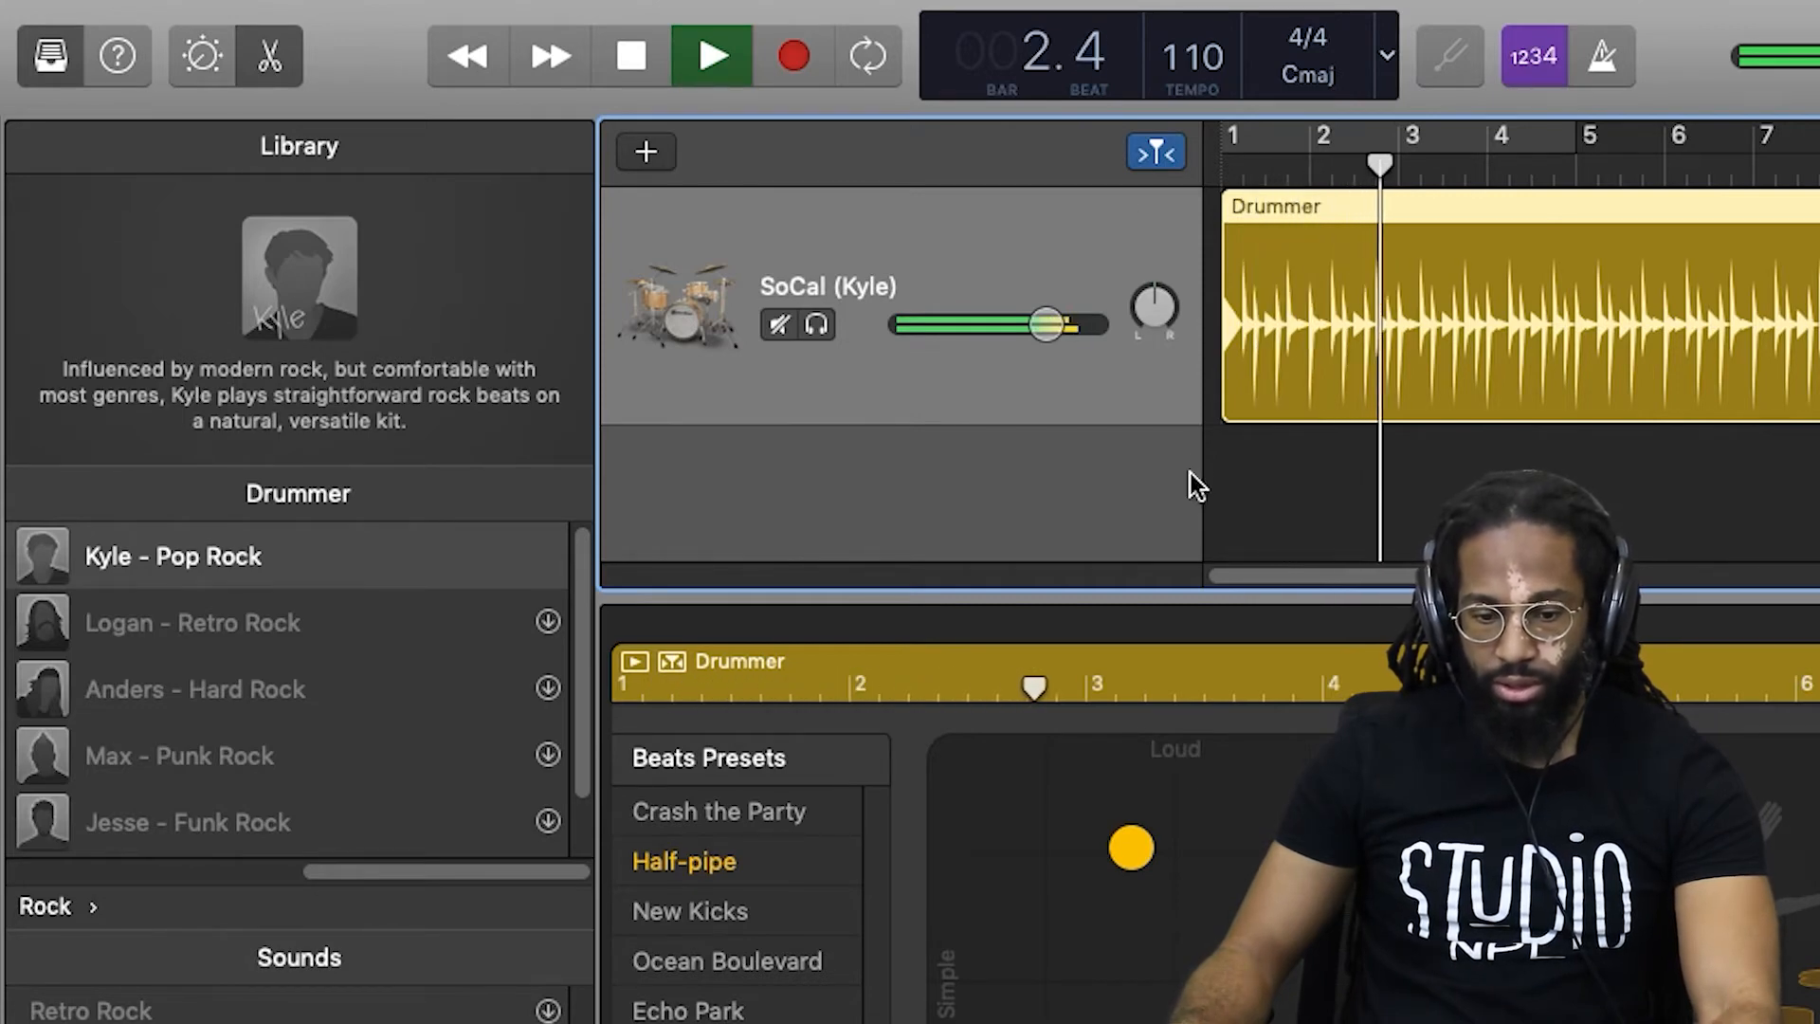
key(space)
Raise the project tempo to 140 and replay the drummer's beat
drag(1220, 49, 1224, 1)
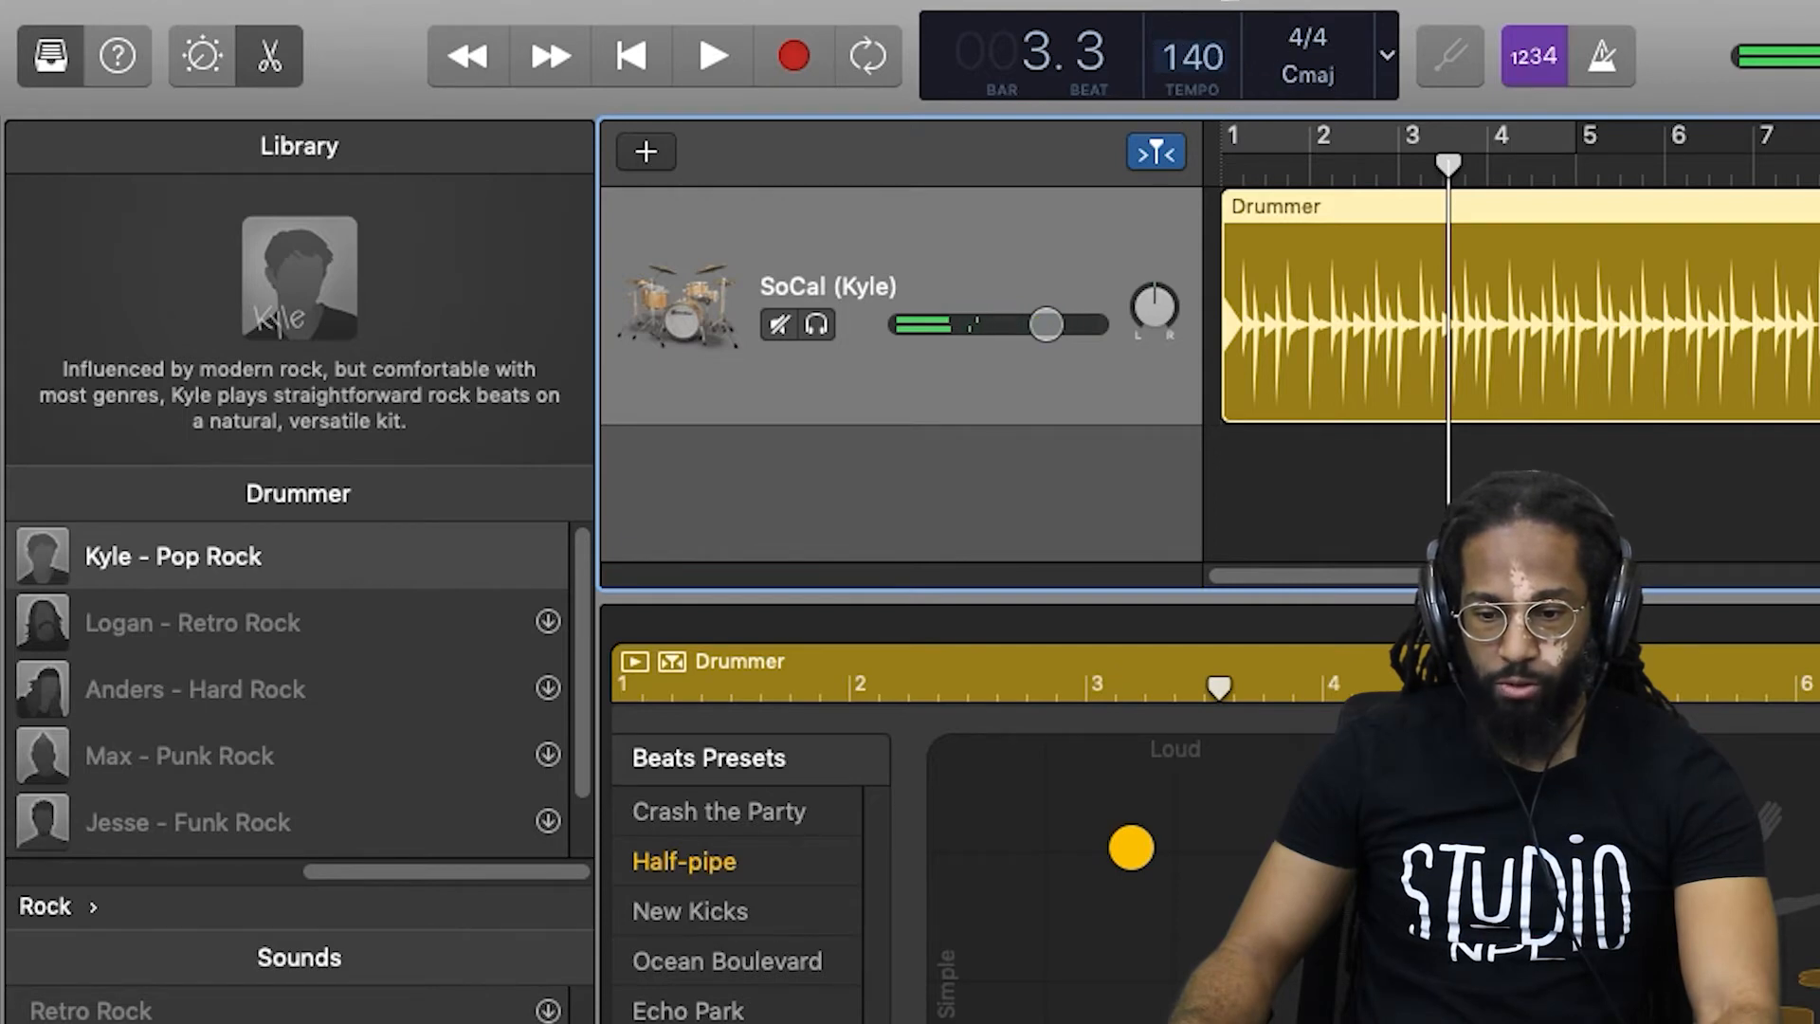
key(space)
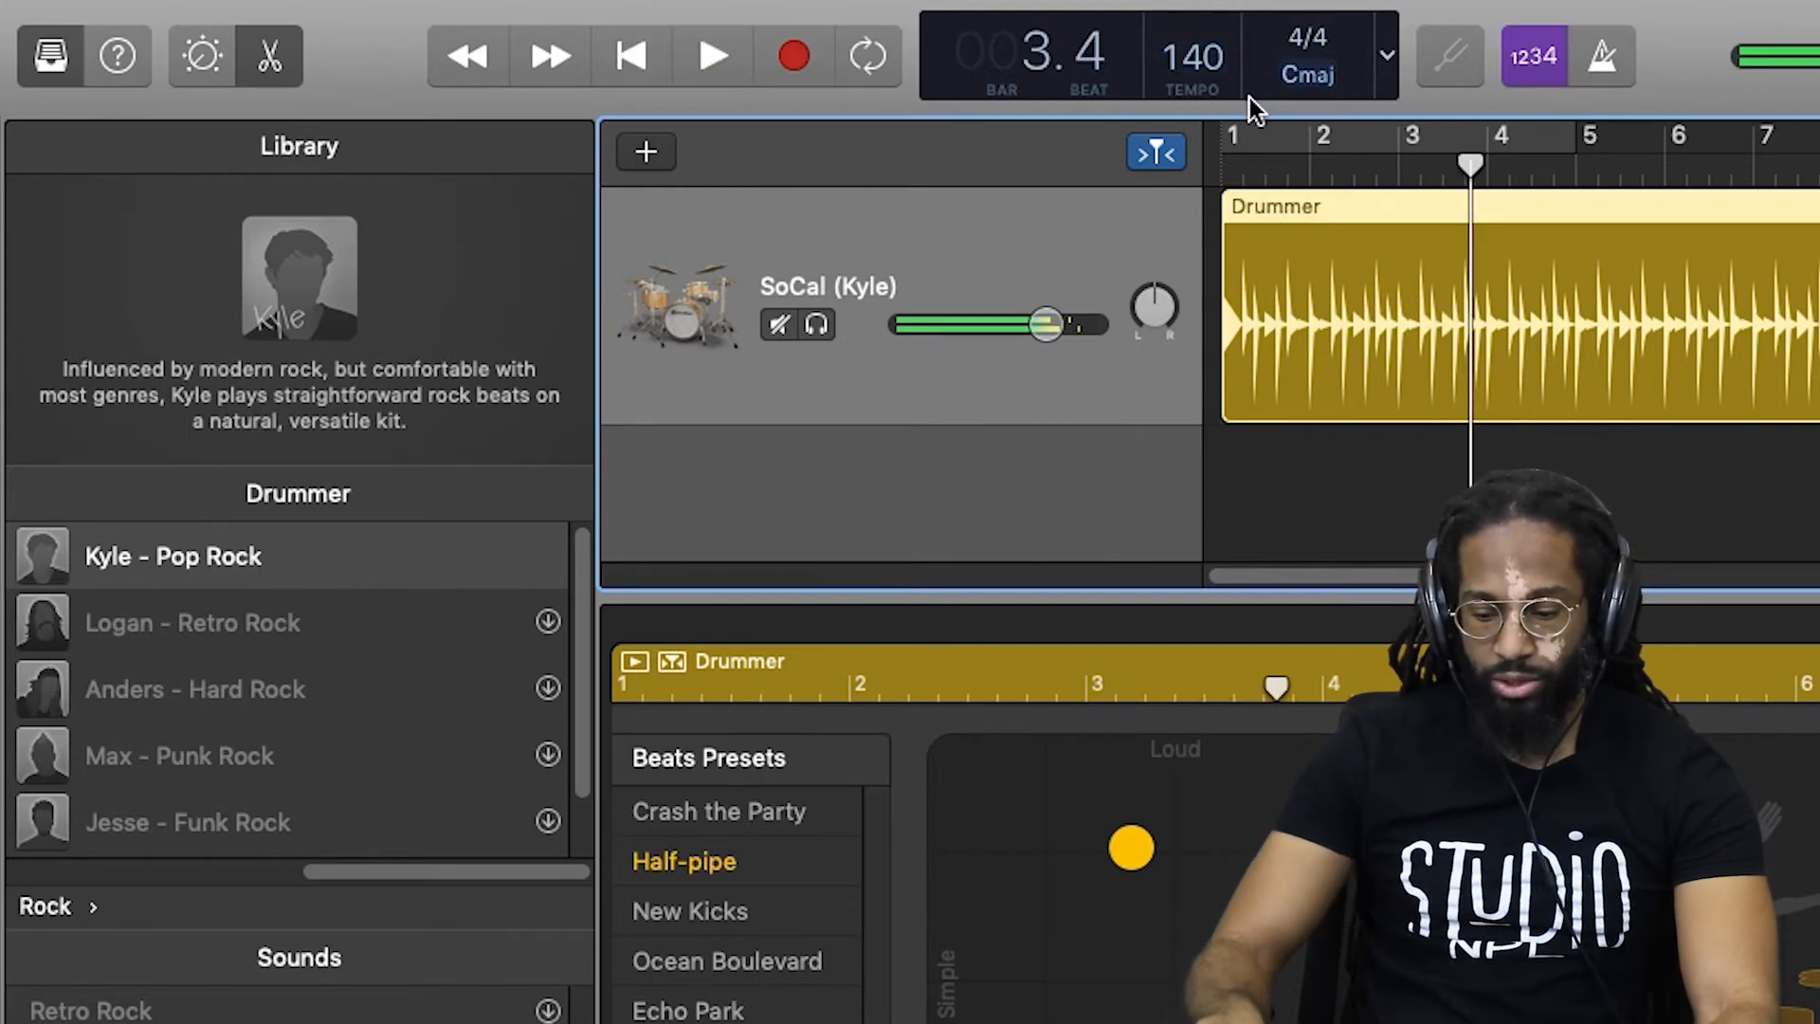
key(Return)
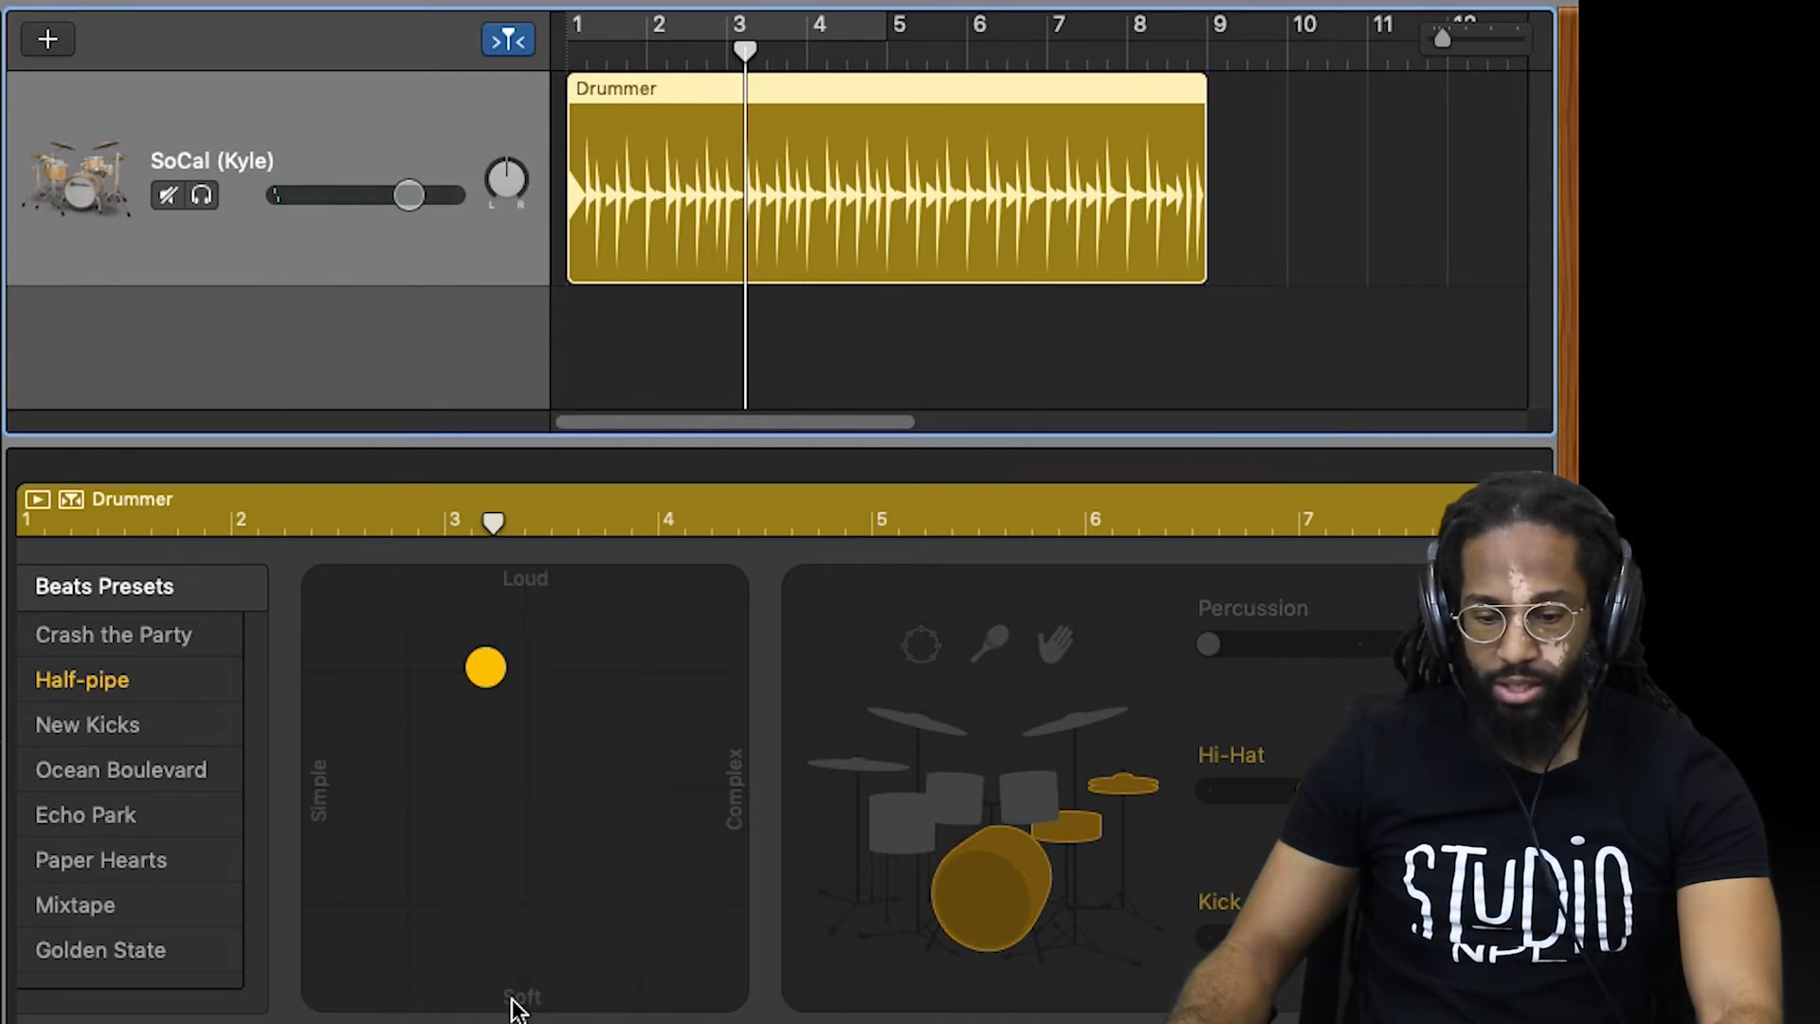
Loop the first four bars and vary the beat between soft-simple and loud-complex, ending near the middle of the pad
drag(495, 670, 514, 810)
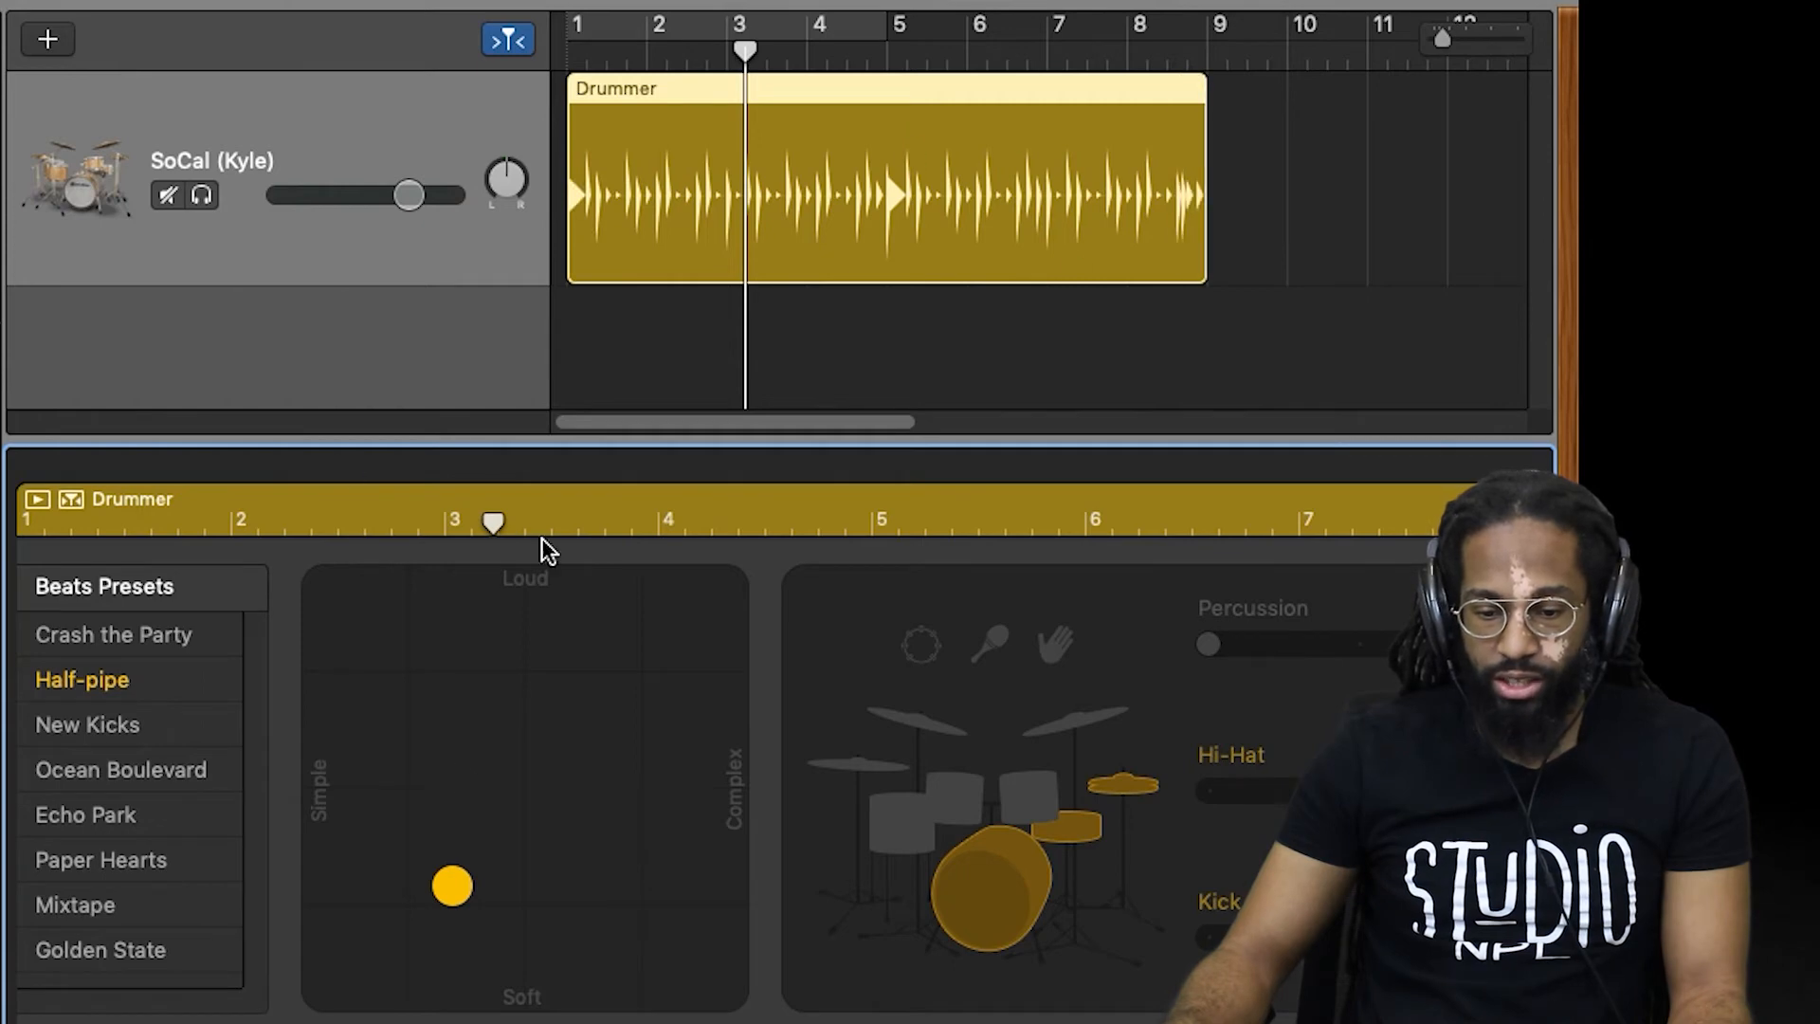
key(c)
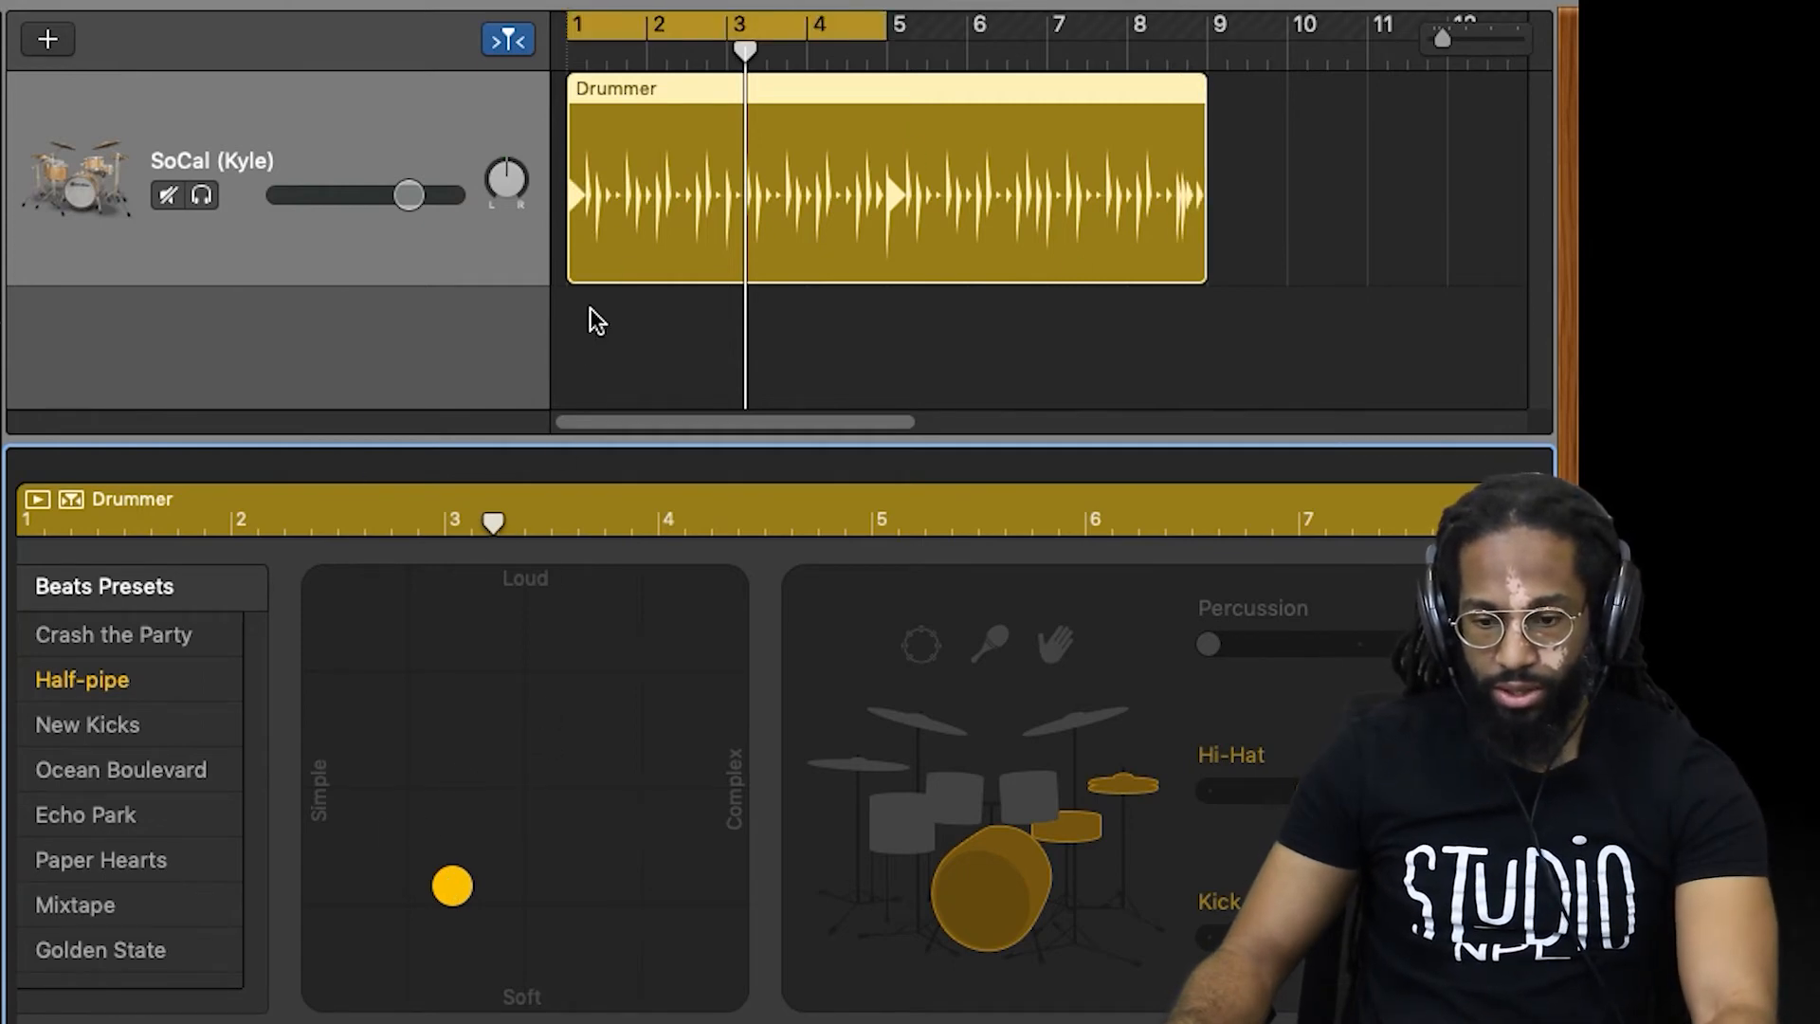
key(space)
drag(452, 885, 322, 995)
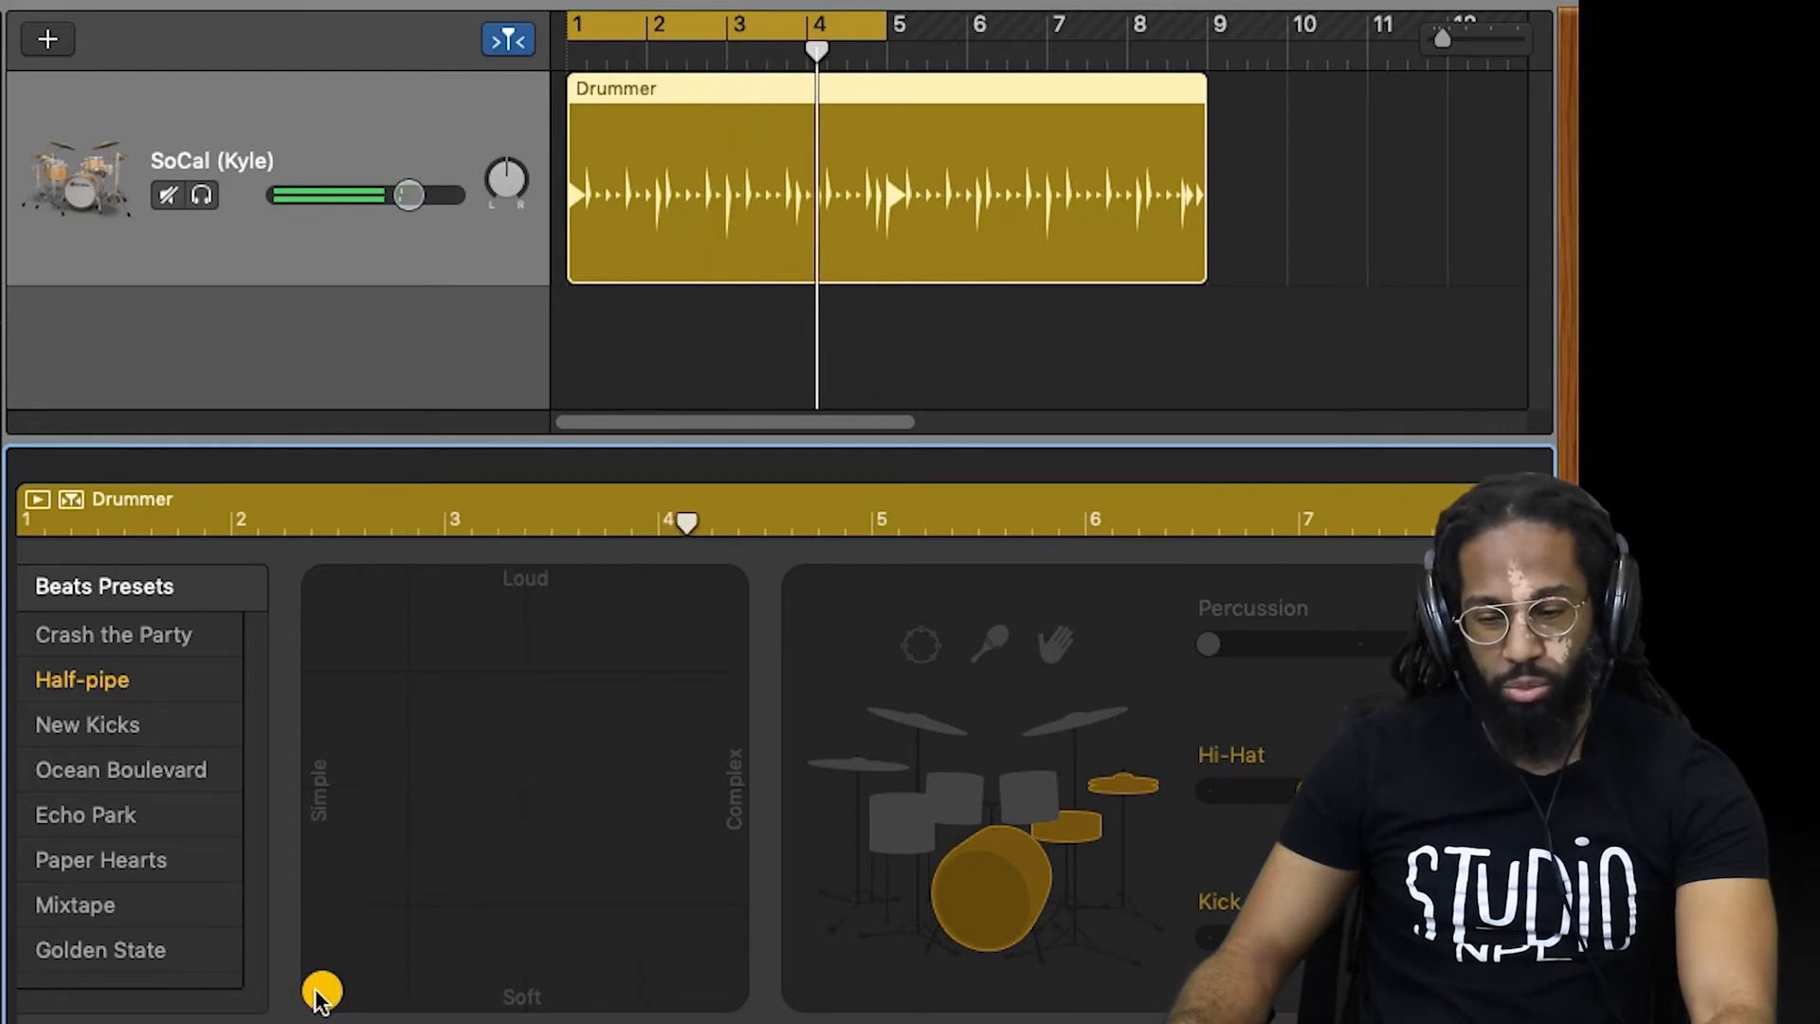
drag(323, 993, 911, 435)
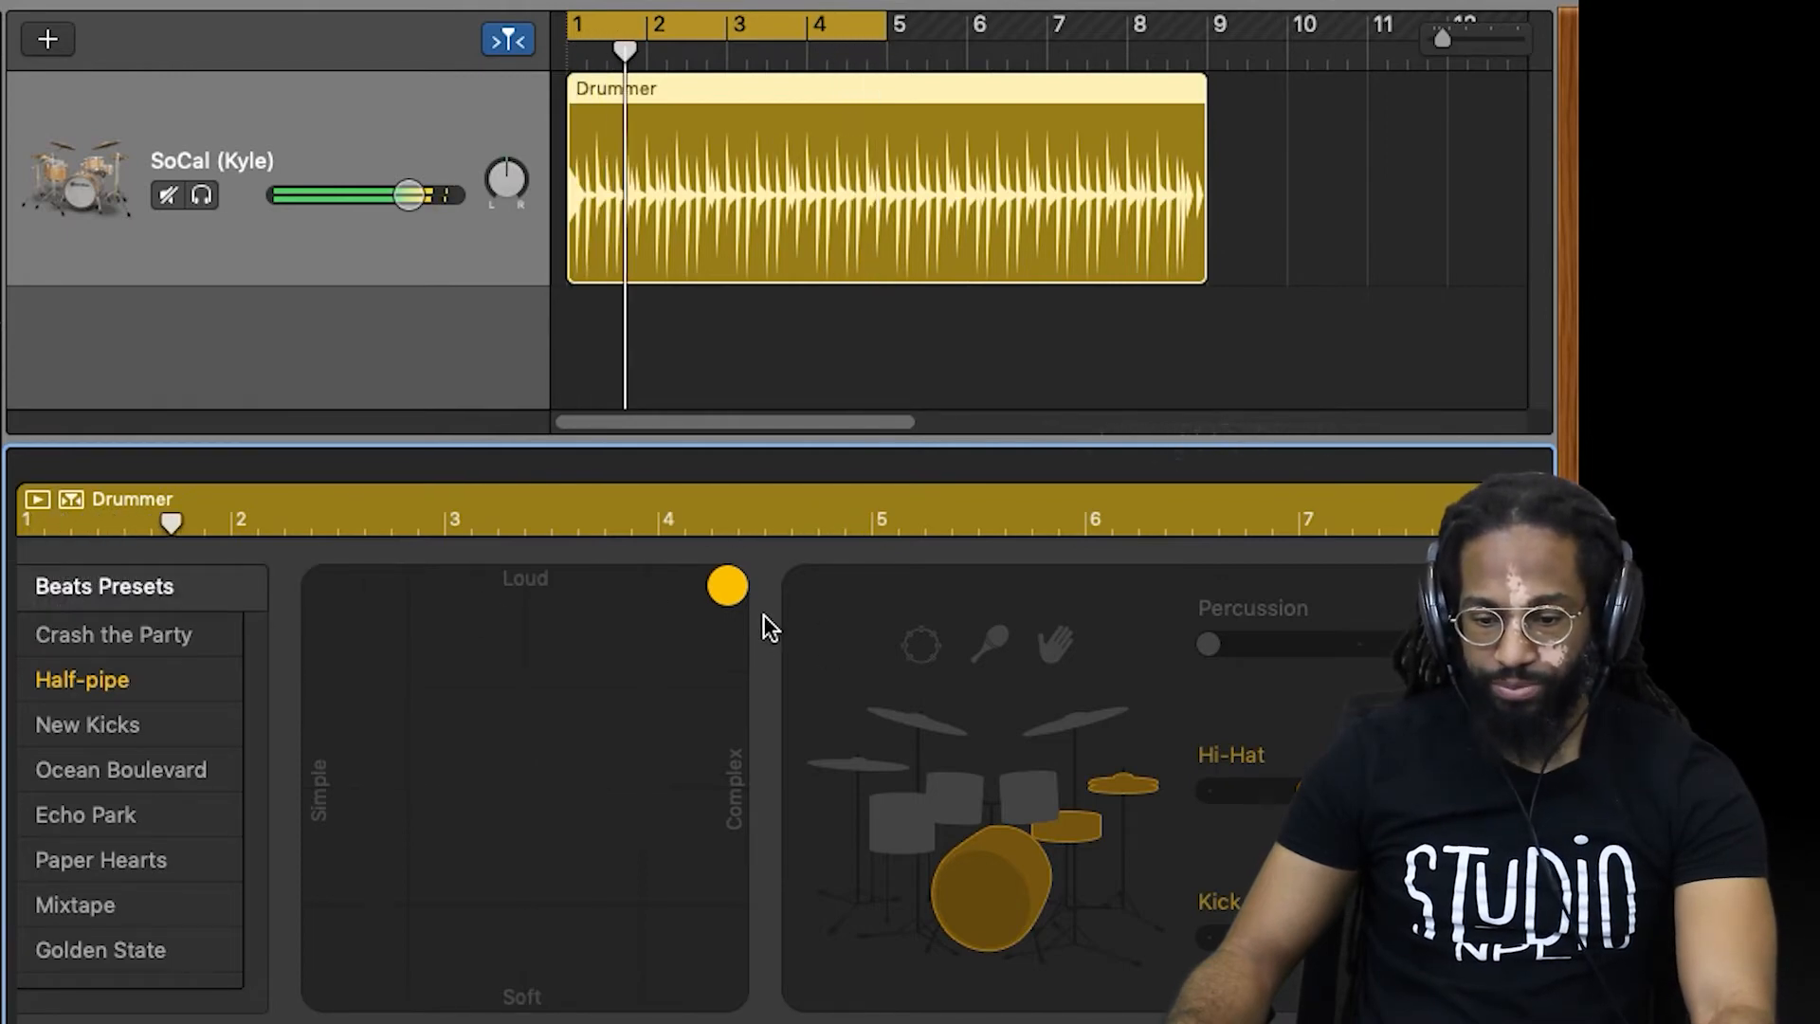
drag(718, 583, 547, 742)
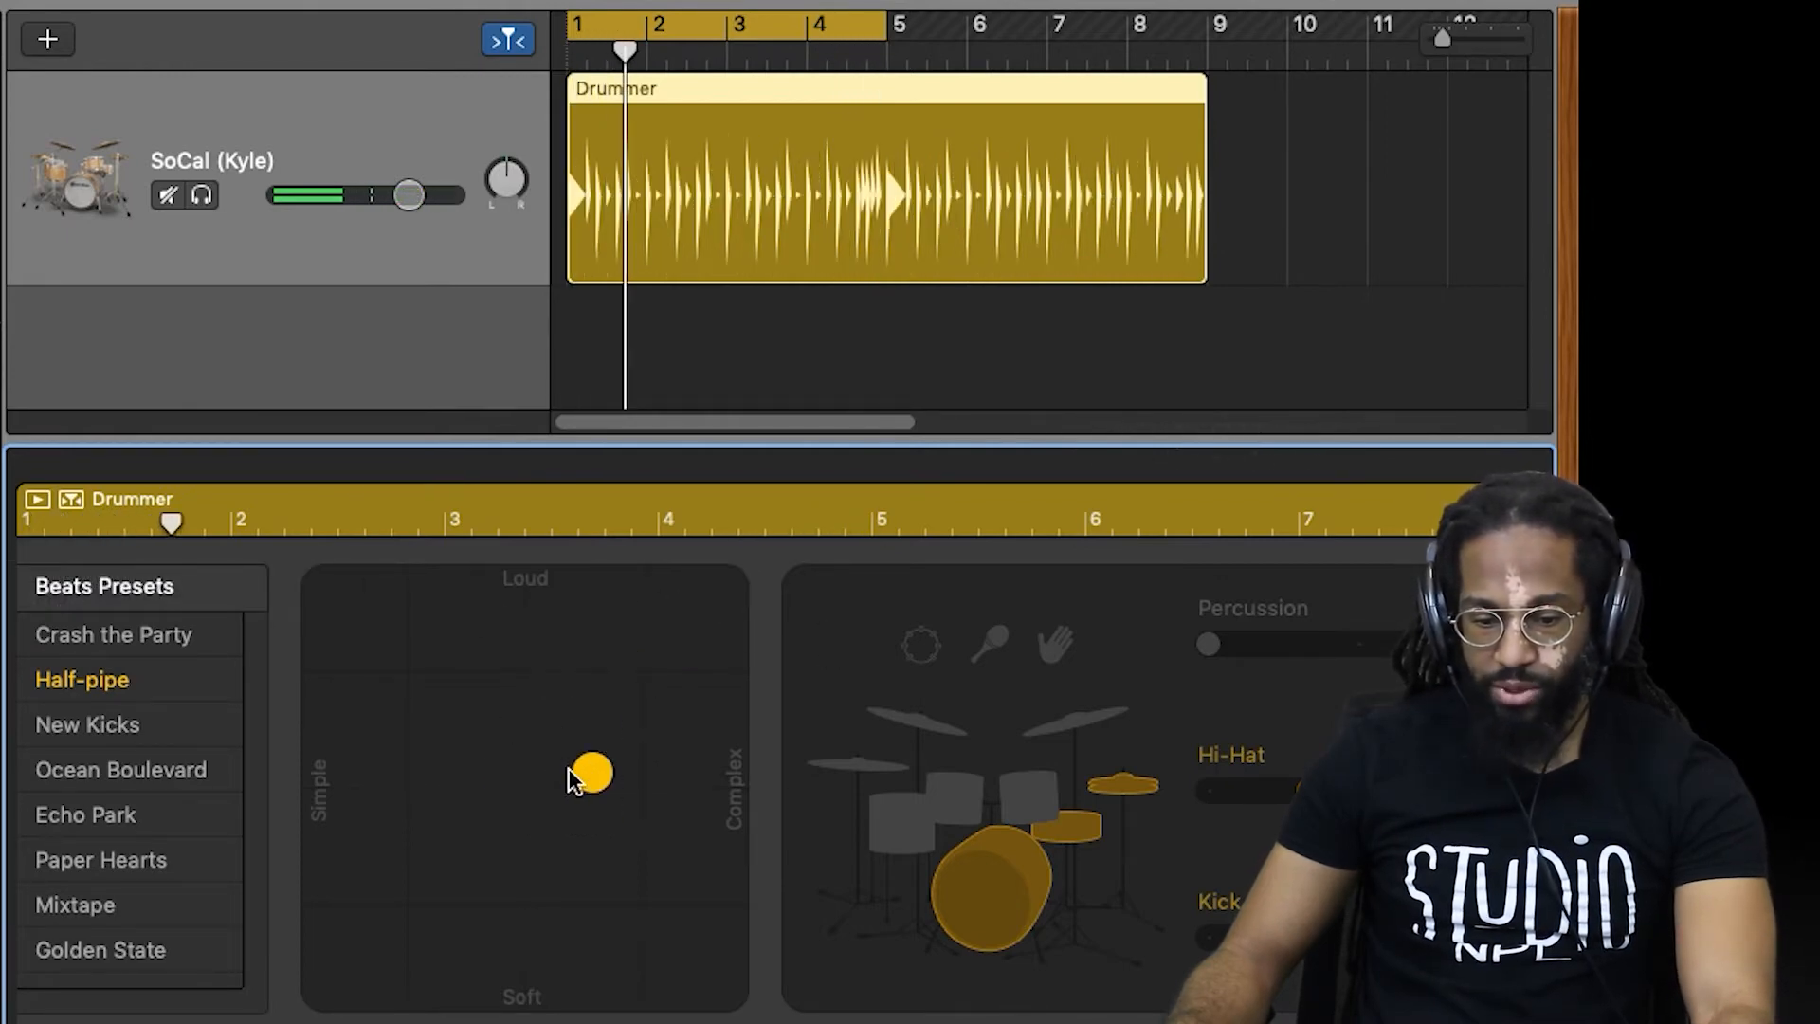
Switch the drummer region to the Echo Park beat preset and audition it
click(92, 812)
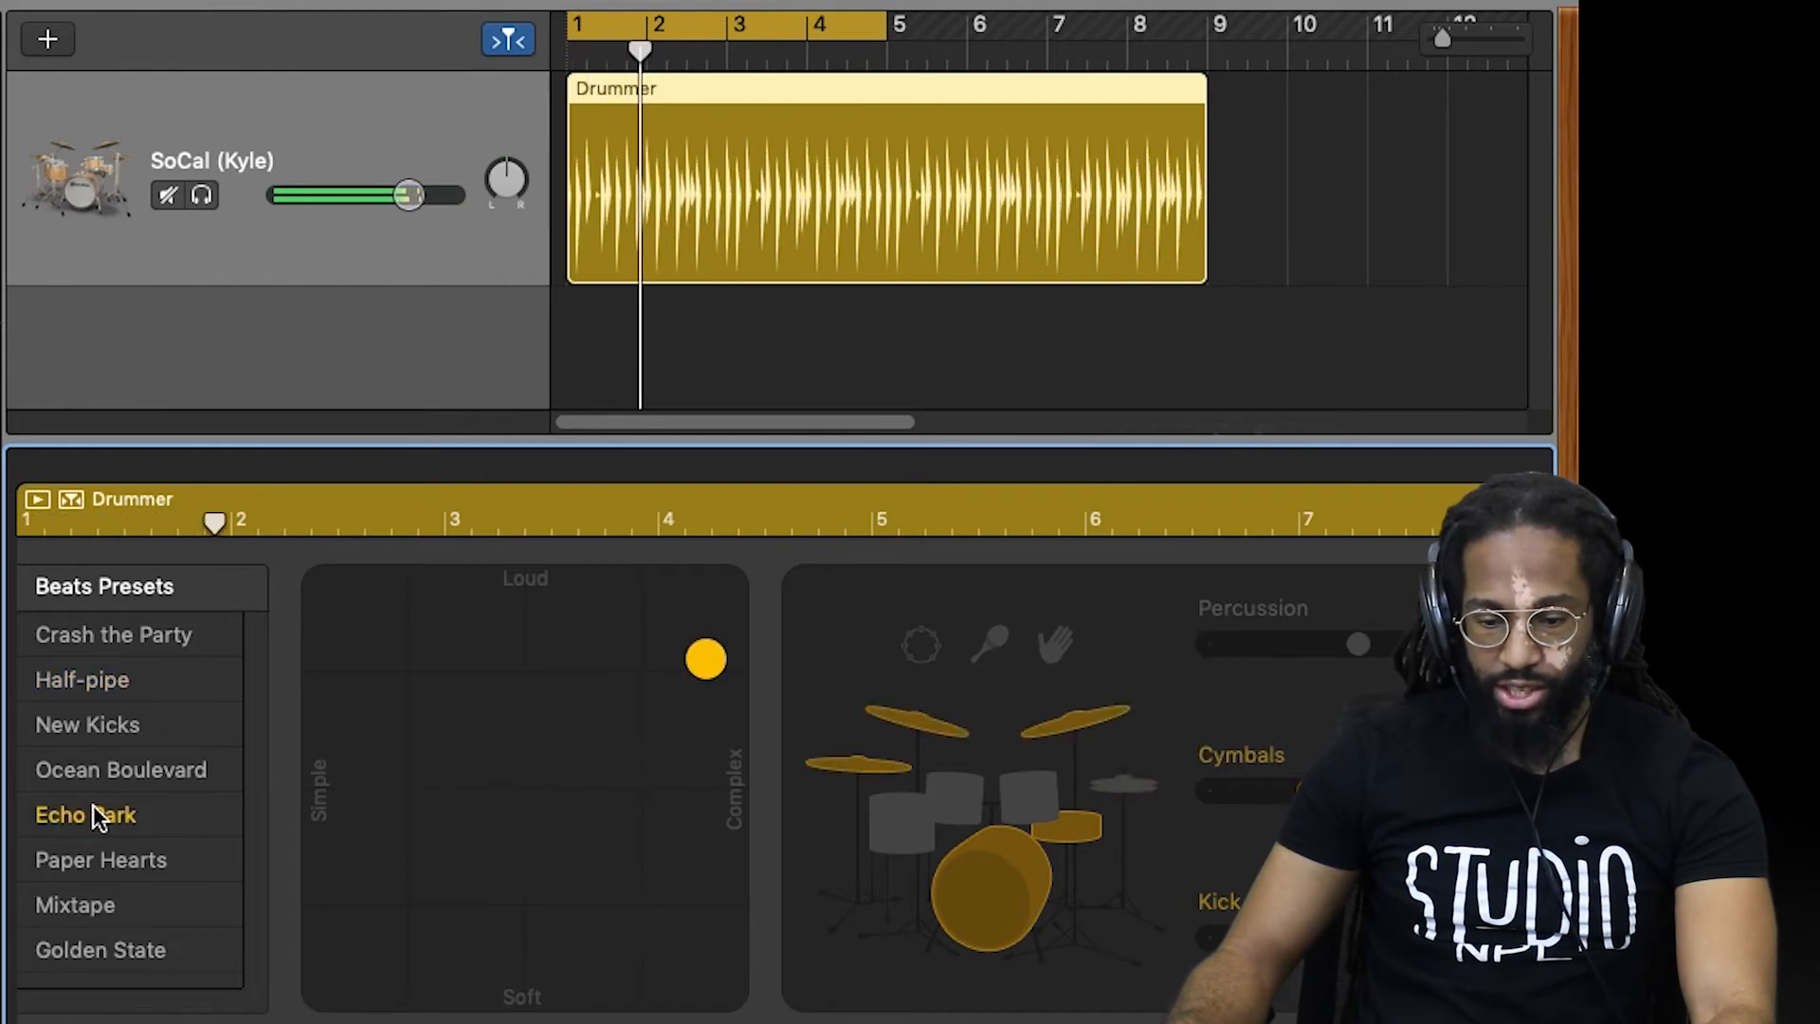
key(space)
key(space)
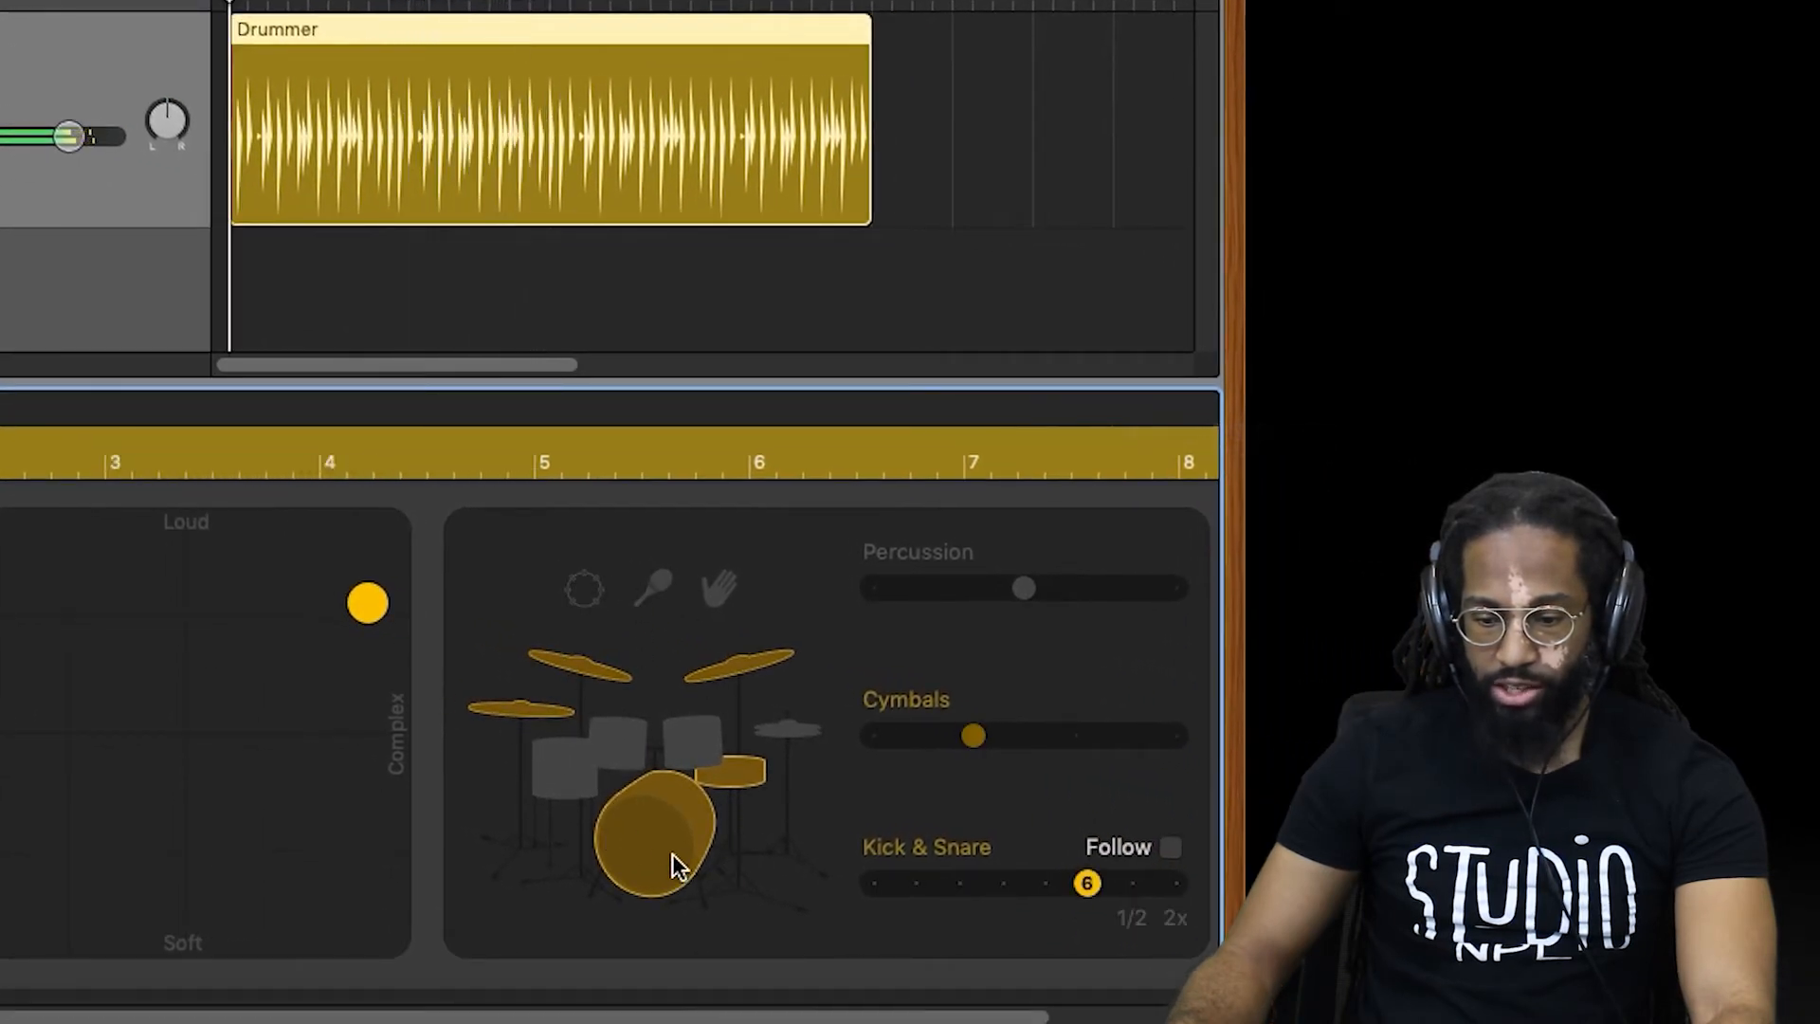
Set the drummer's kick and snare to pattern 1 and the cymbals to their highest pattern
drag(1087, 882, 914, 888)
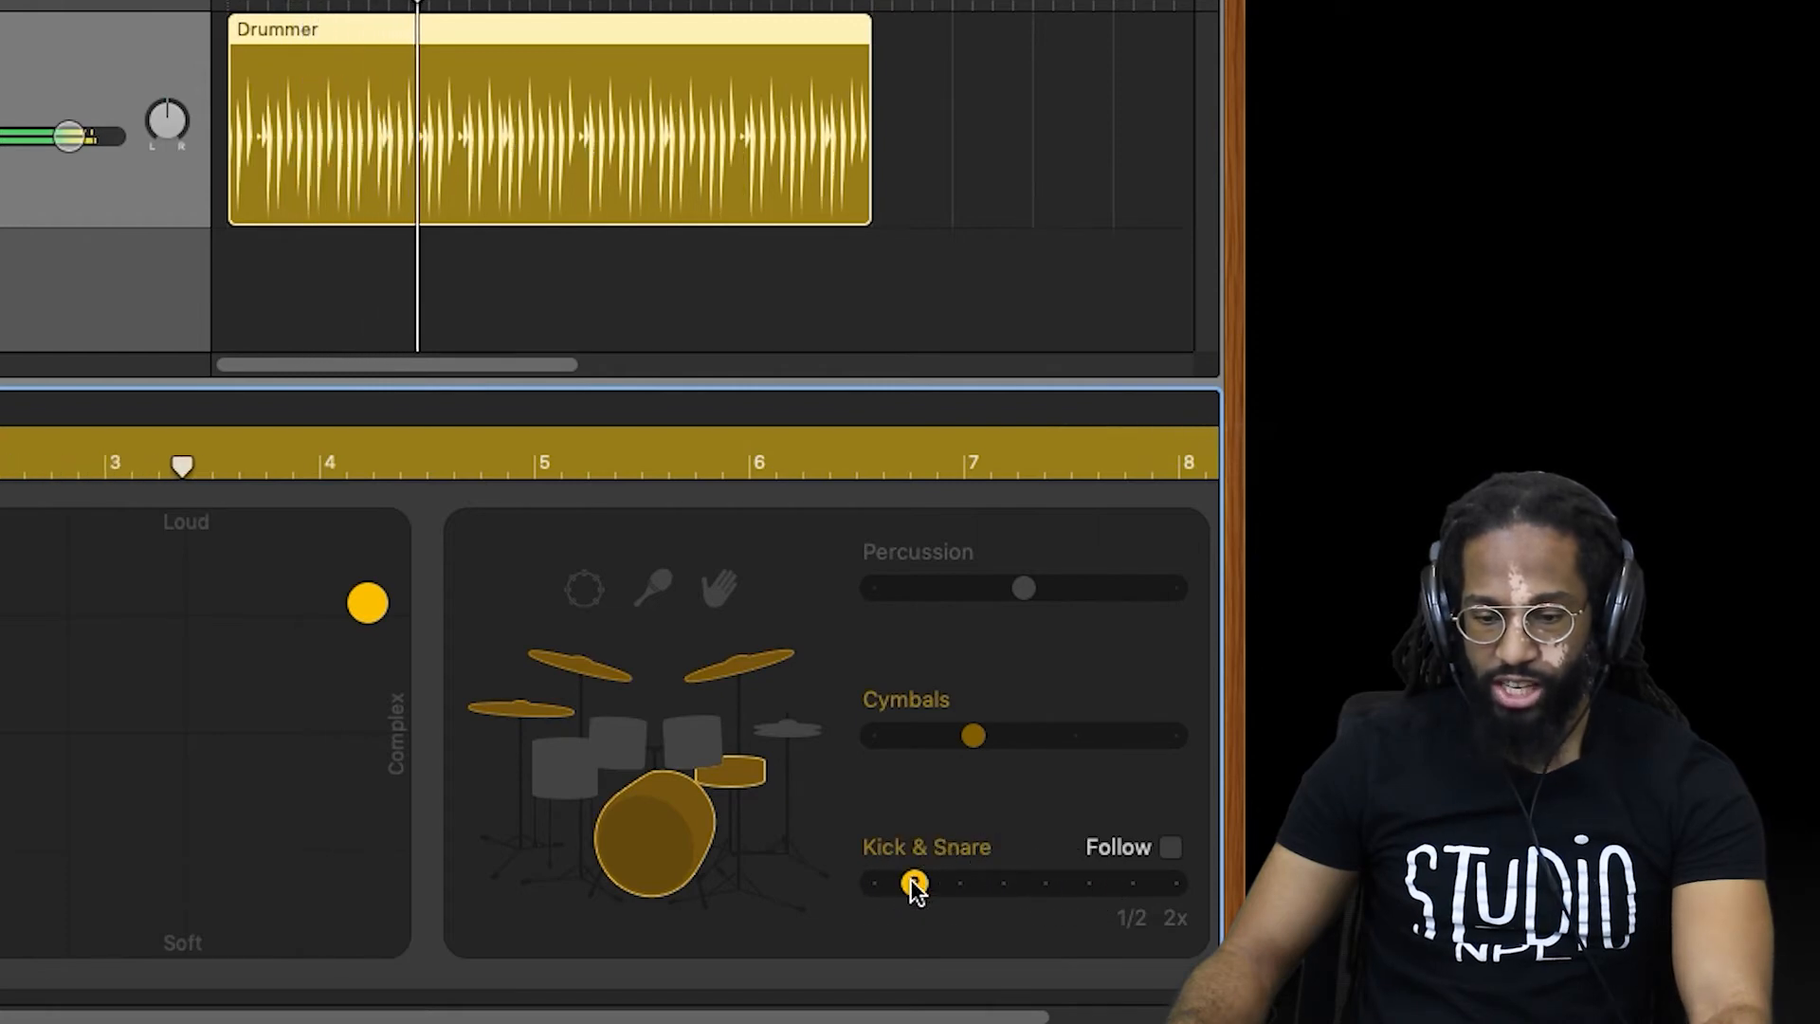
drag(914, 888, 873, 878)
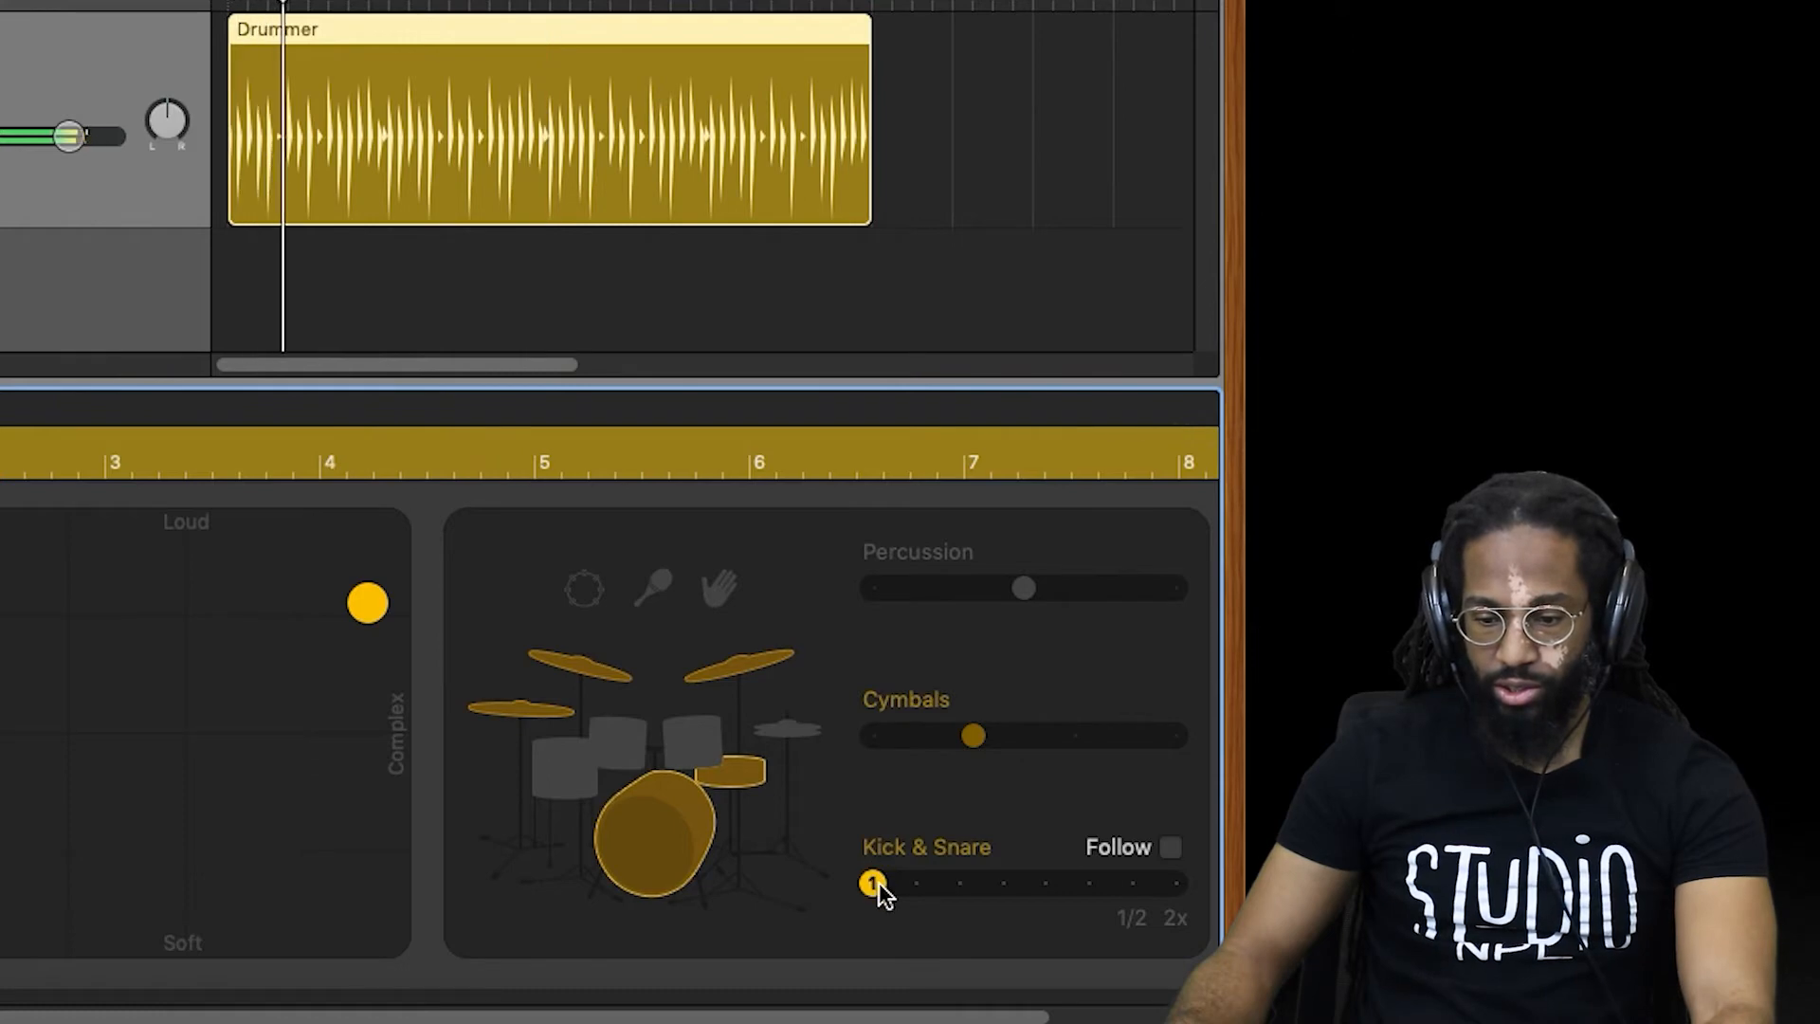
drag(976, 735, 1174, 740)
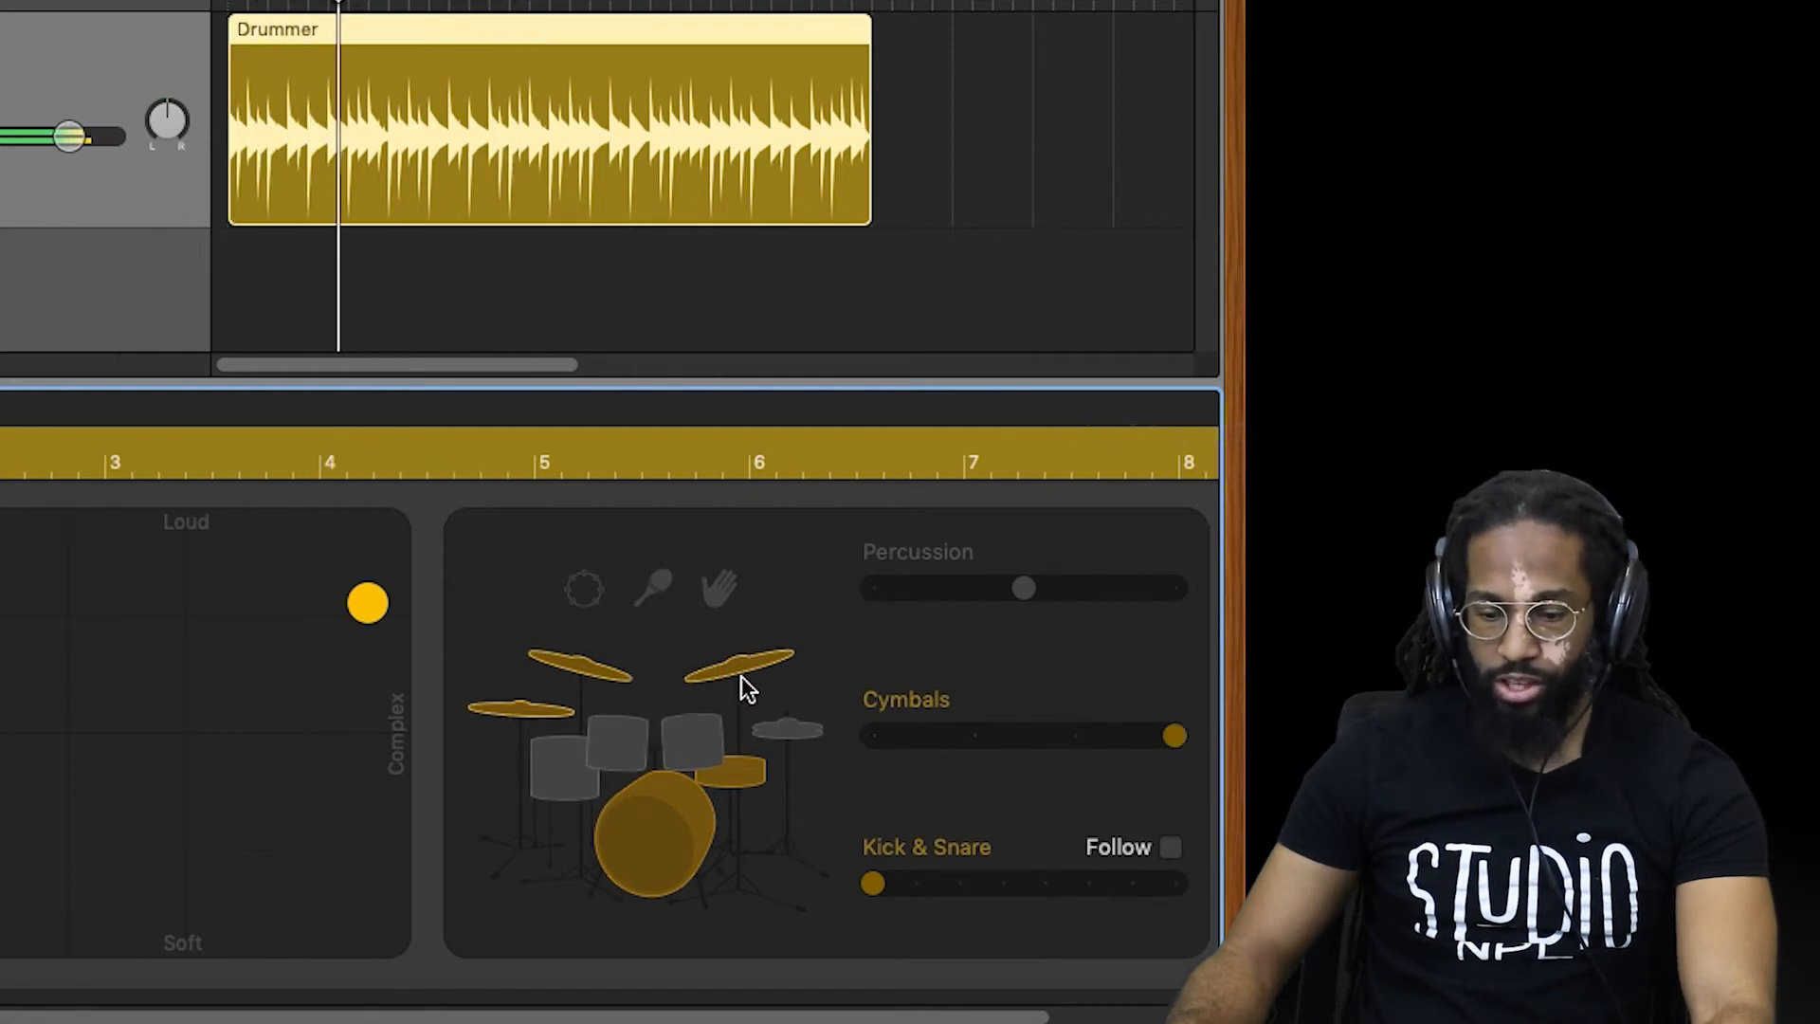
Replace the cymbals with the hi-hat at its highest pattern, and swap it for the toms at their lowest pattern
click(793, 726)
click(874, 736)
drag(877, 736, 1175, 738)
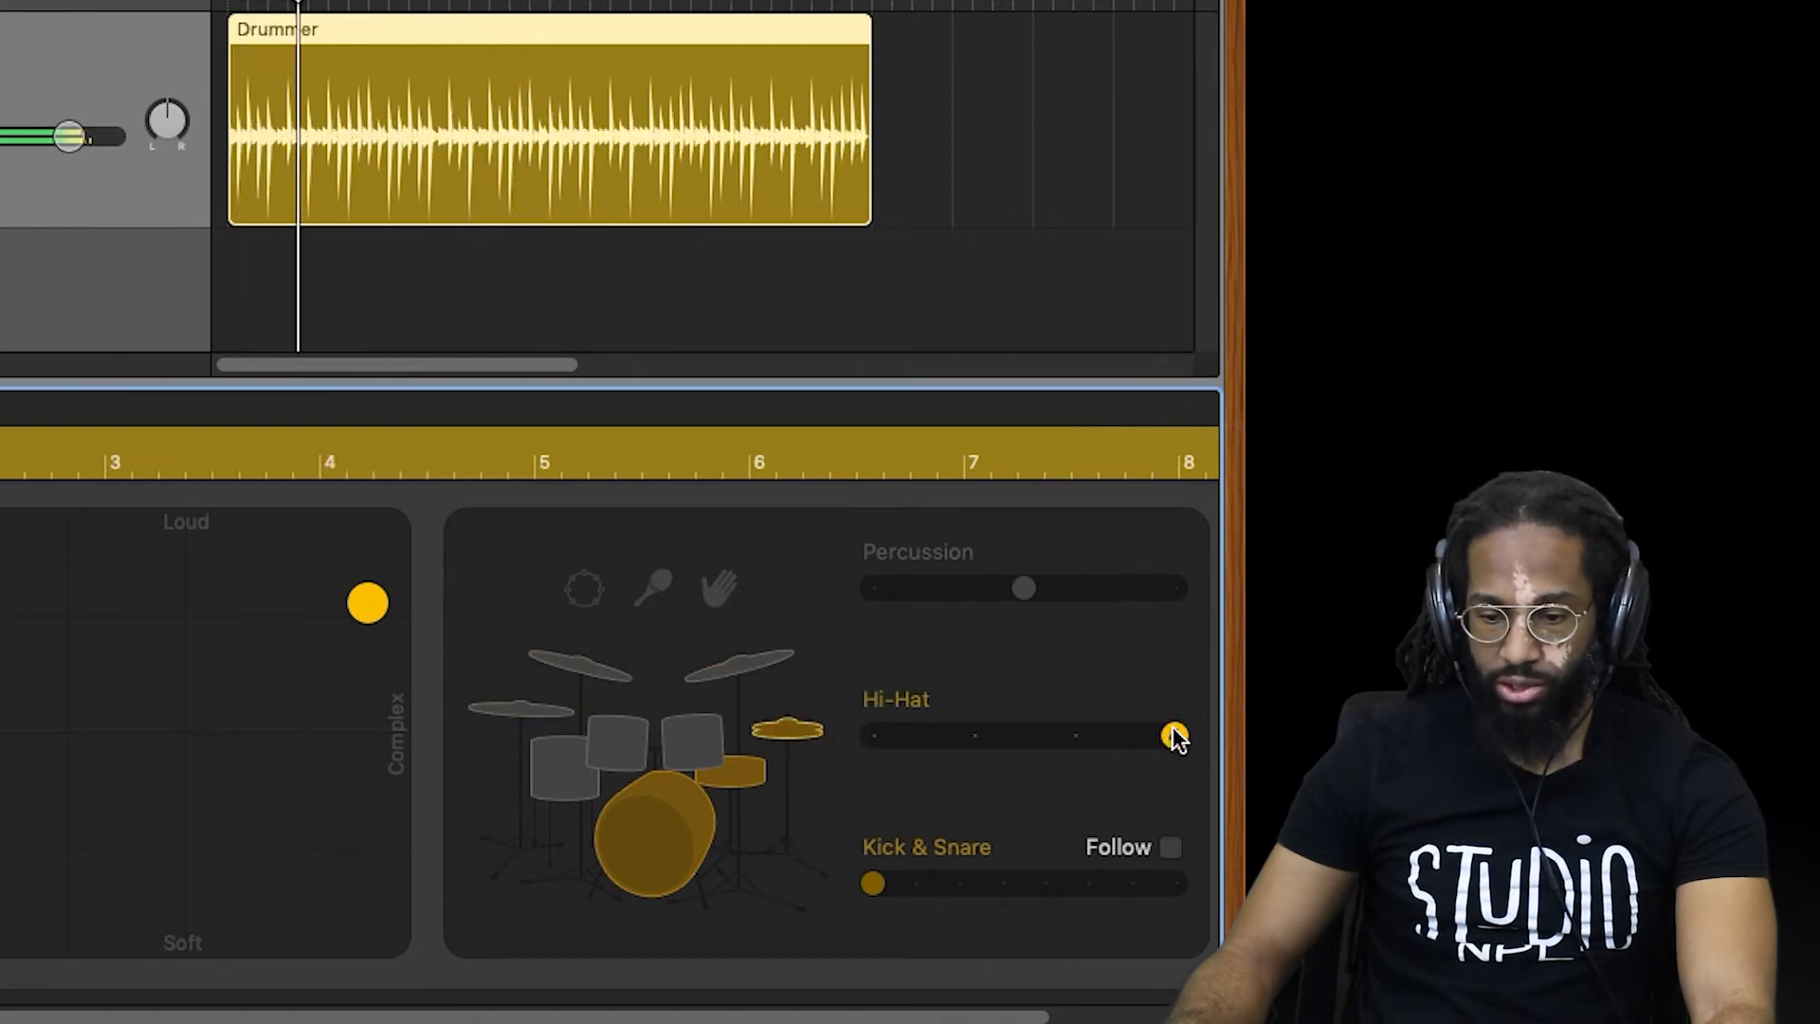
click(696, 739)
mouse_move(861, 743)
mouse_down()
mouse_move(1125, 747)
mouse_move(975, 719)
mouse_move(858, 731)
mouse_up()
Add percussion at its highest pattern, auditioning the handclaps and shaker and ending with the tambourine
click(716, 590)
drag(897, 590, 1035, 592)
click(644, 591)
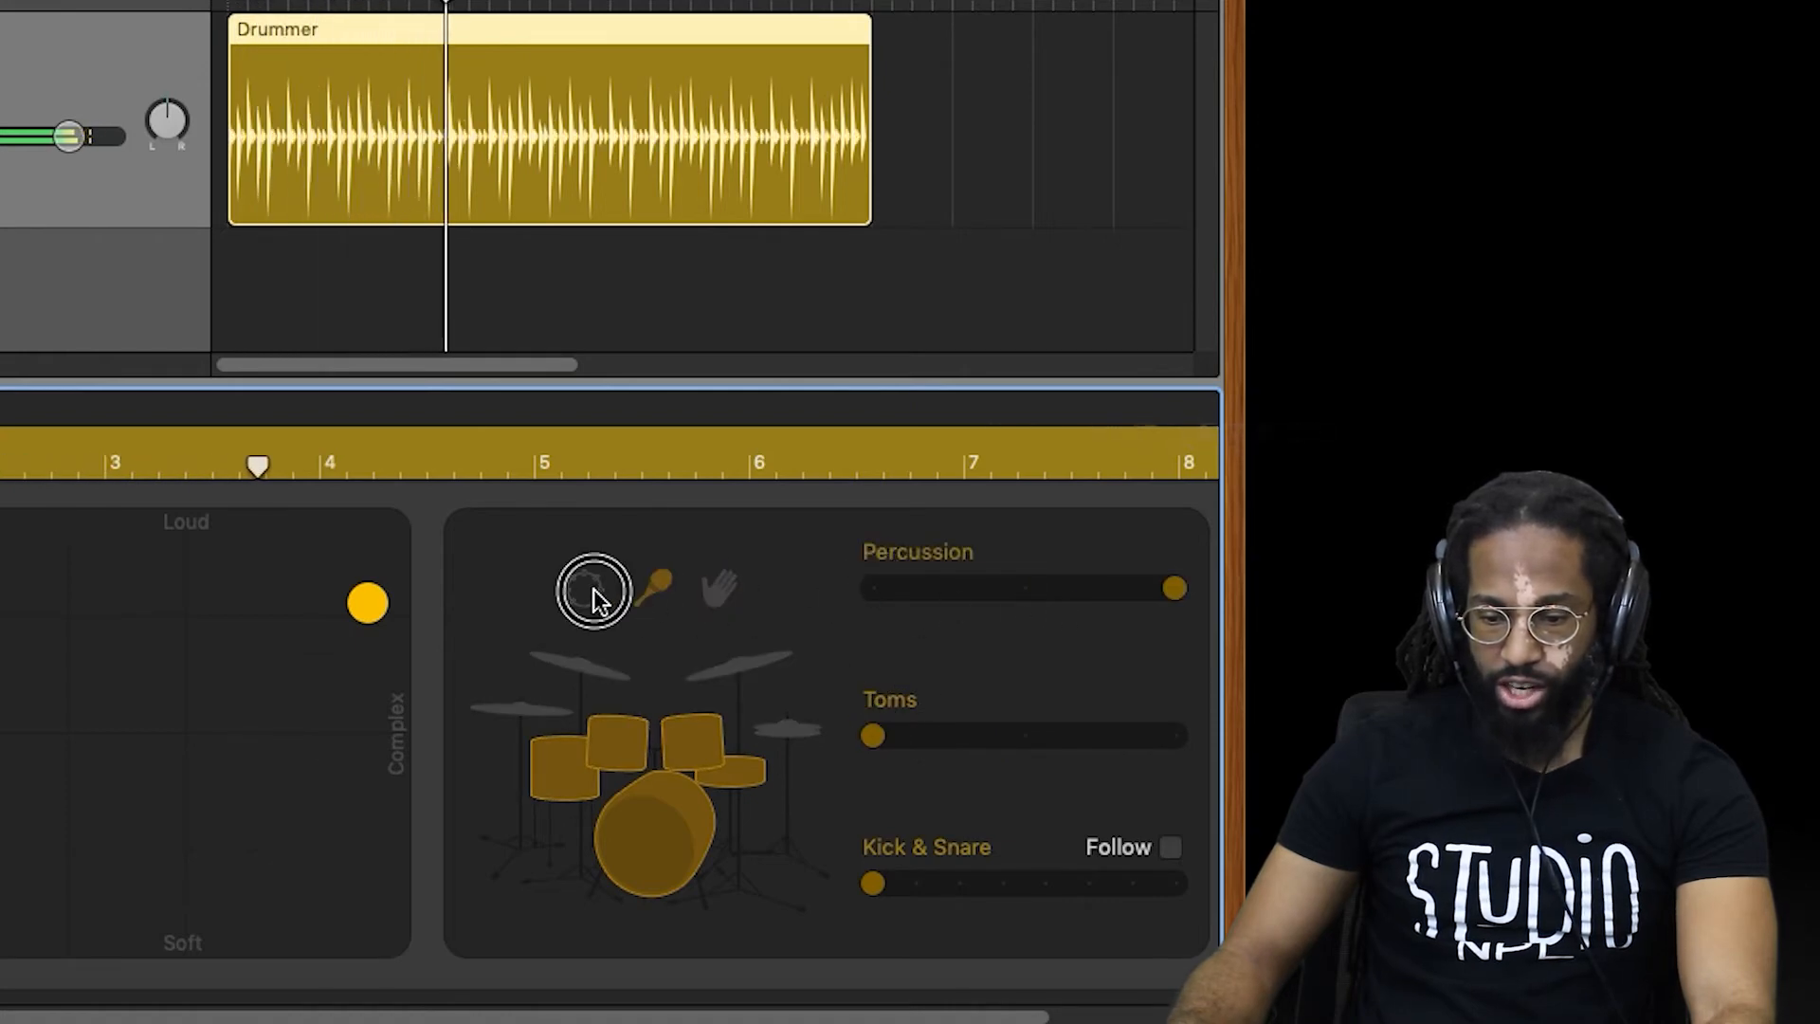
click(594, 589)
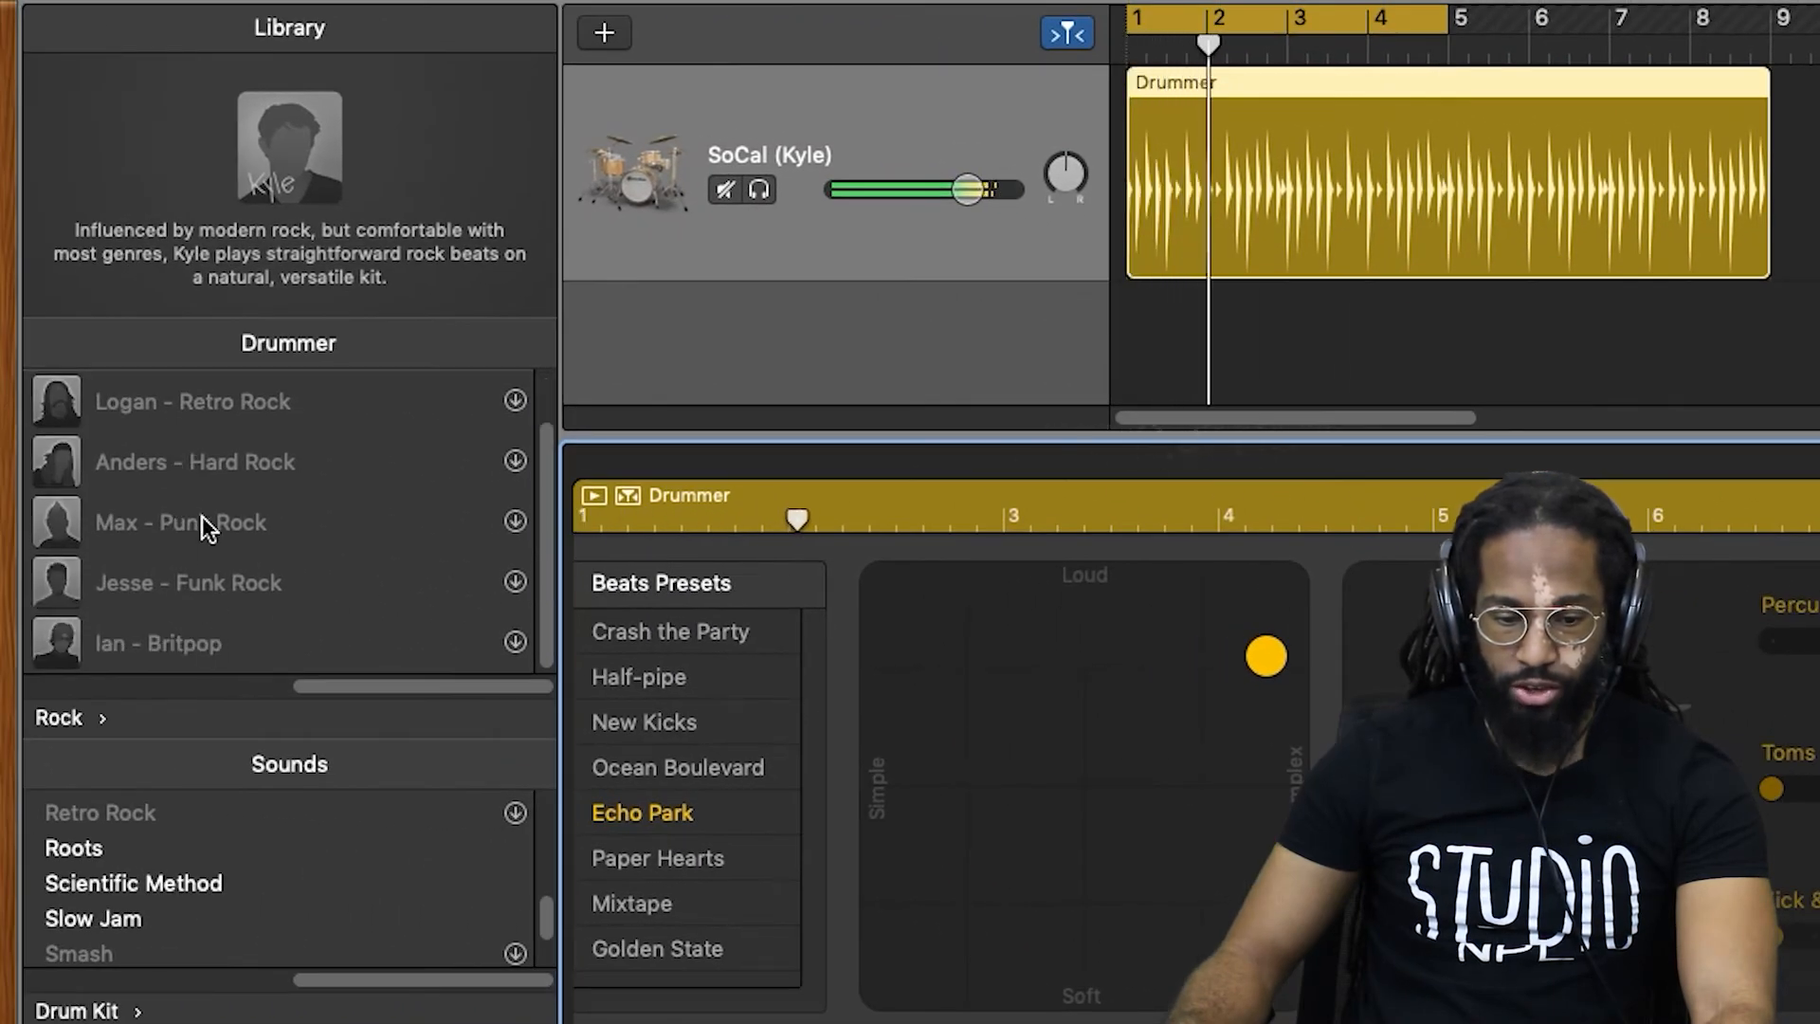
Browse the Rock drummers and the drum kit sounds, and choose another kit sound for the drummer track
scroll(202, 503, up, 1)
scroll(173, 521, down, 1)
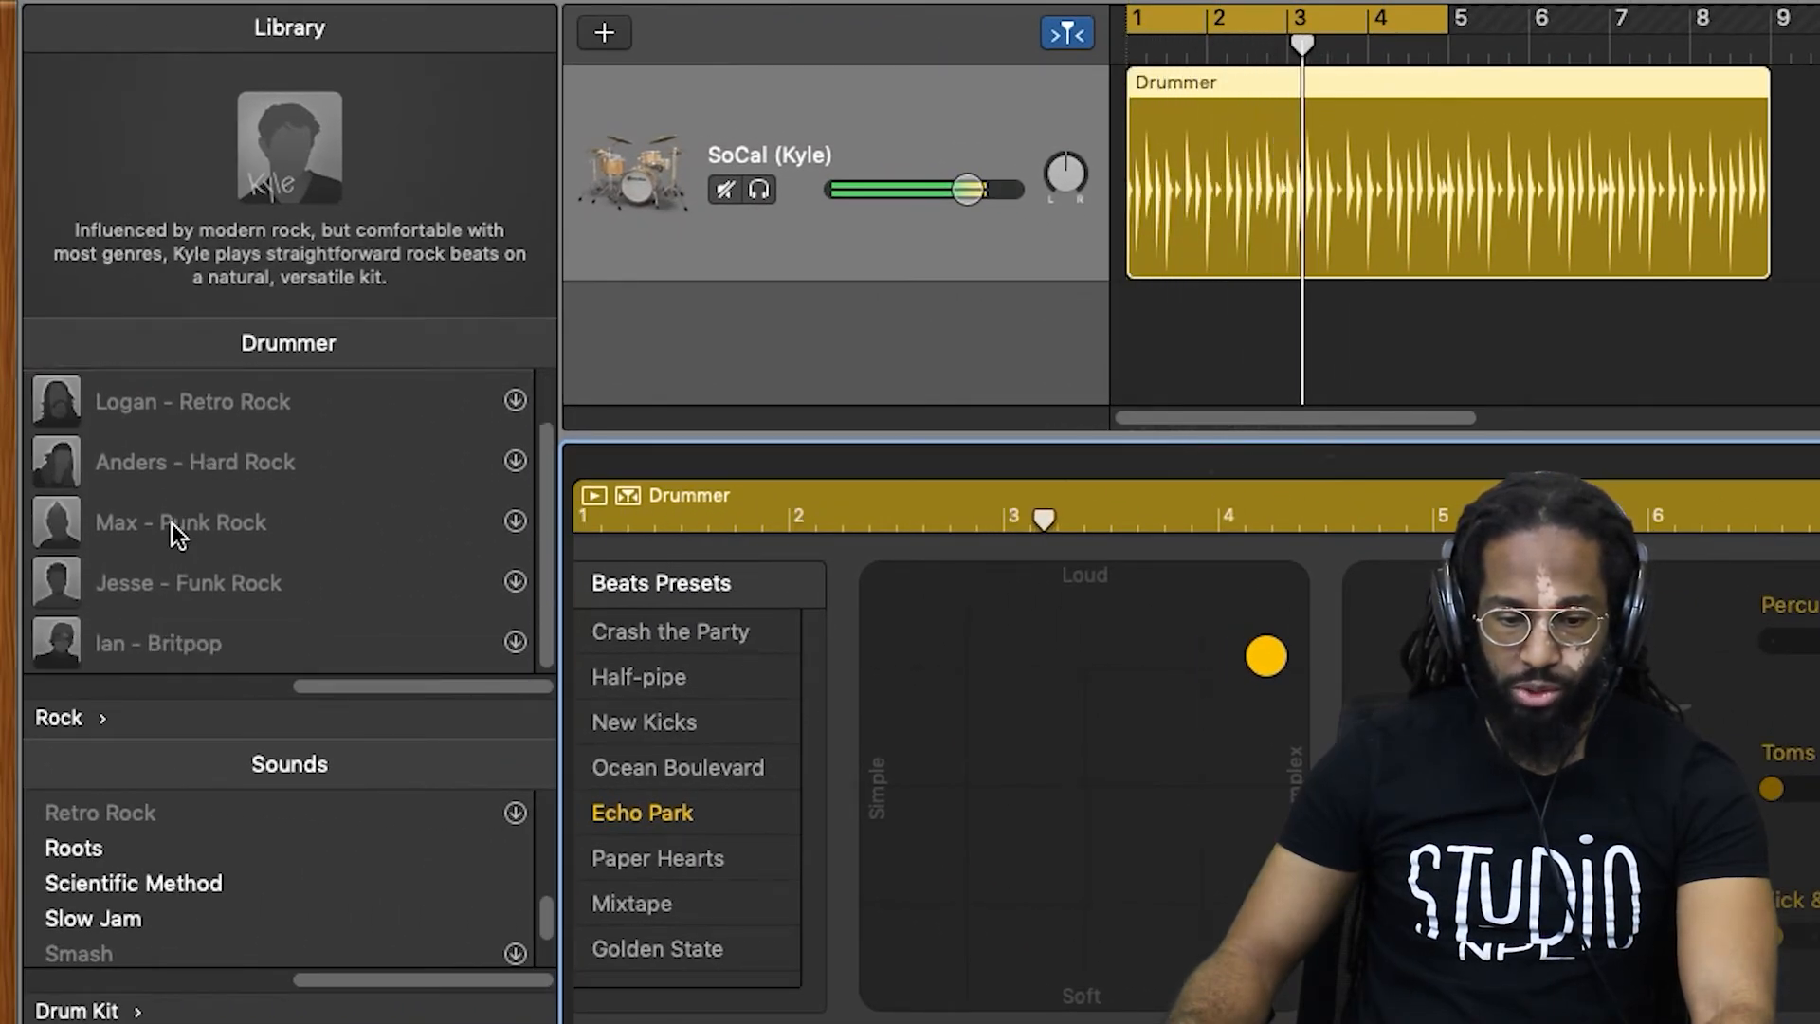
scroll(229, 823, down, 2)
scroll(229, 823, up, 8)
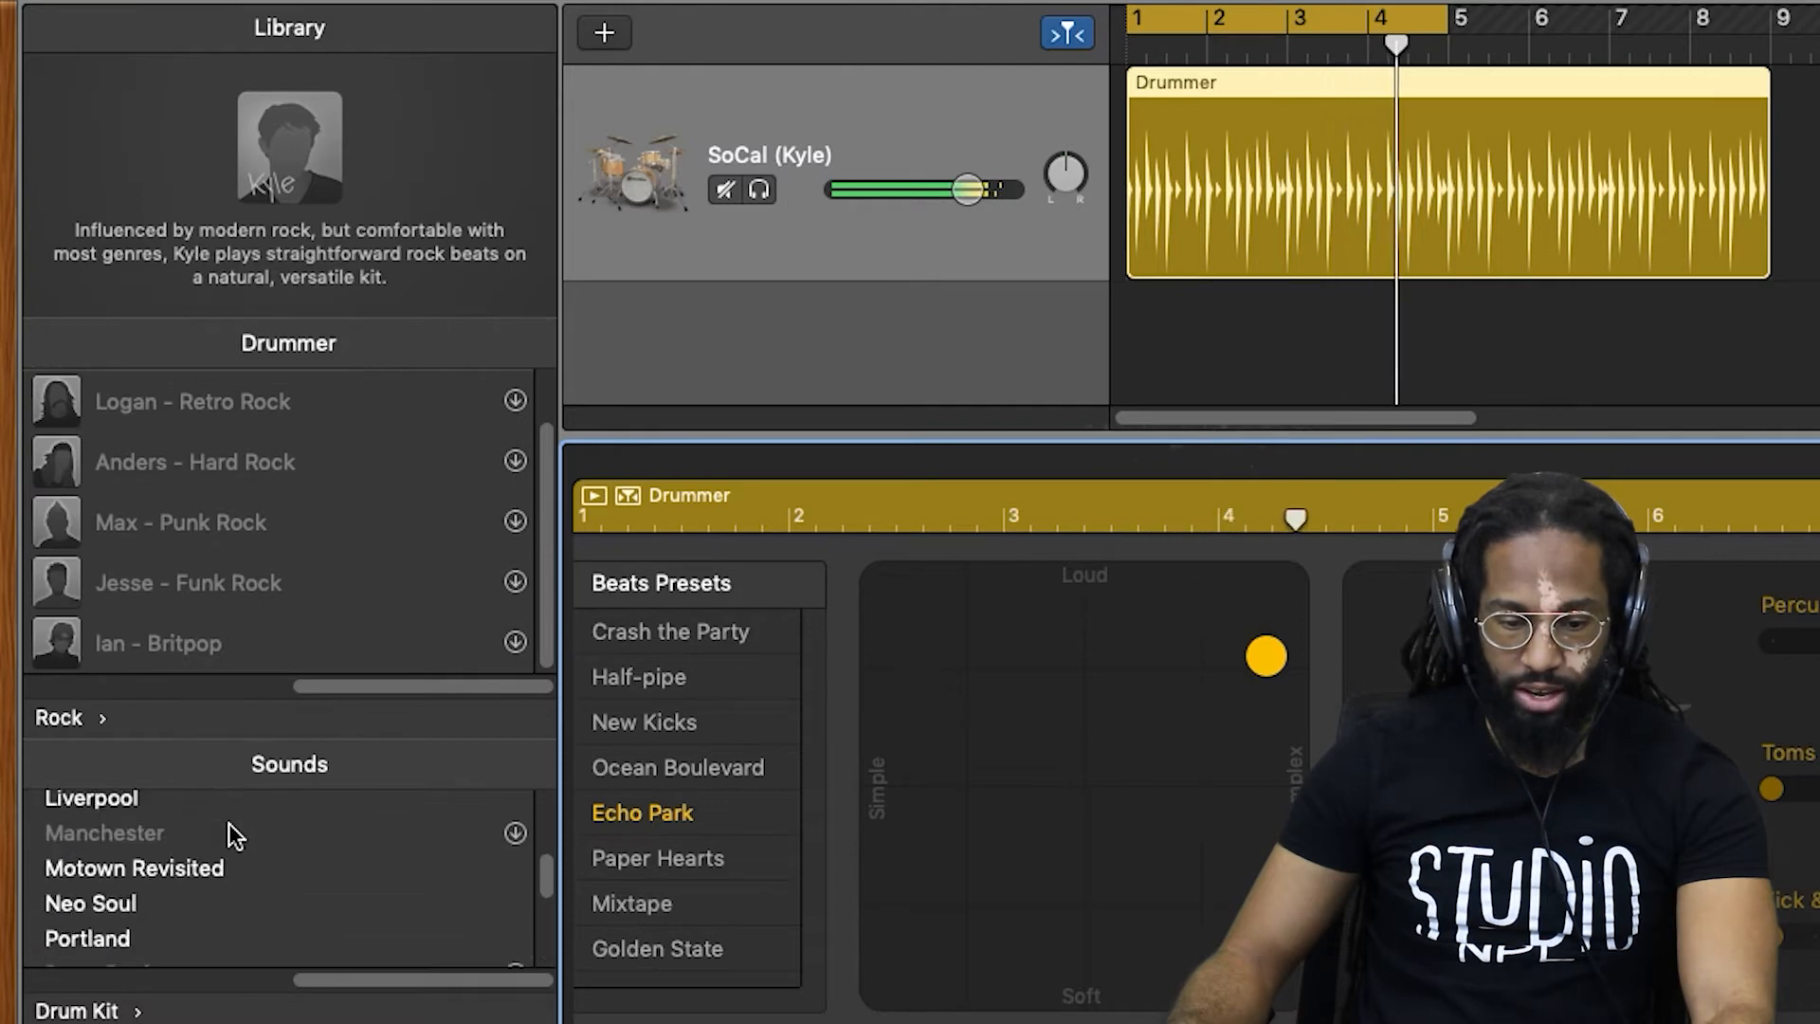
click(161, 879)
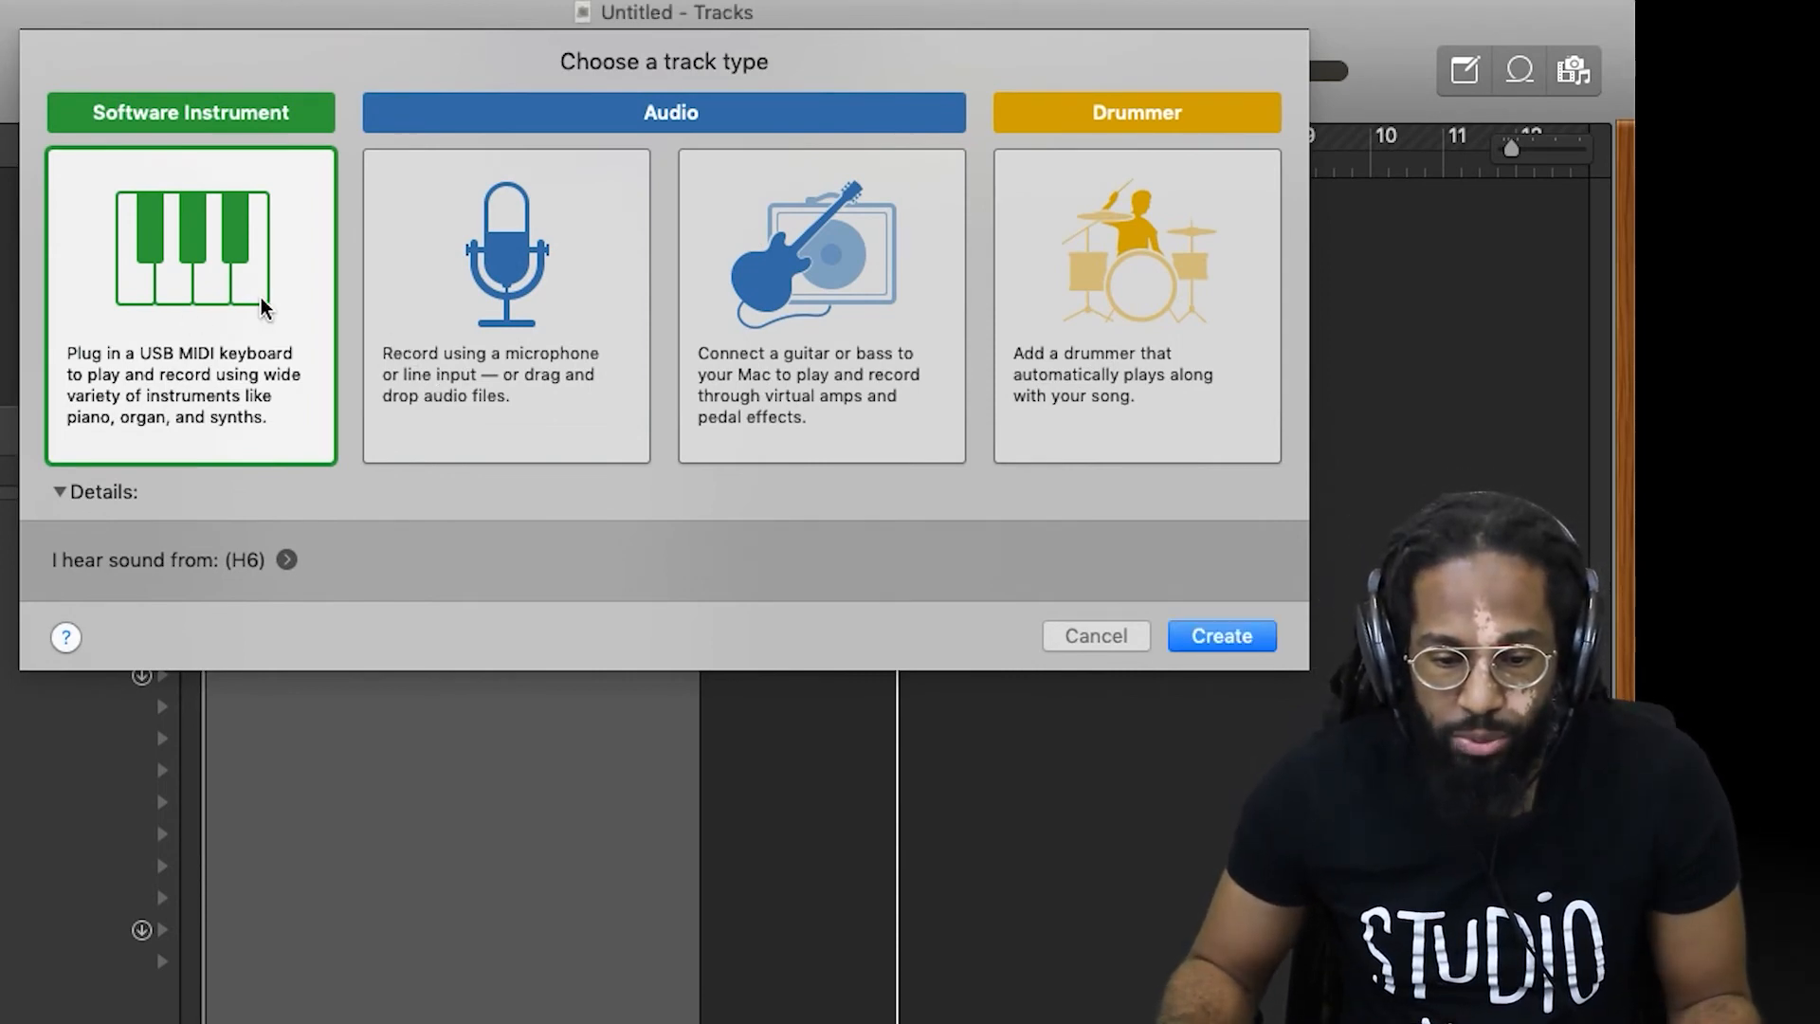
Create a software instrument track, play a few notes on the Musical Typing keyboard and close it
double_click(265, 301)
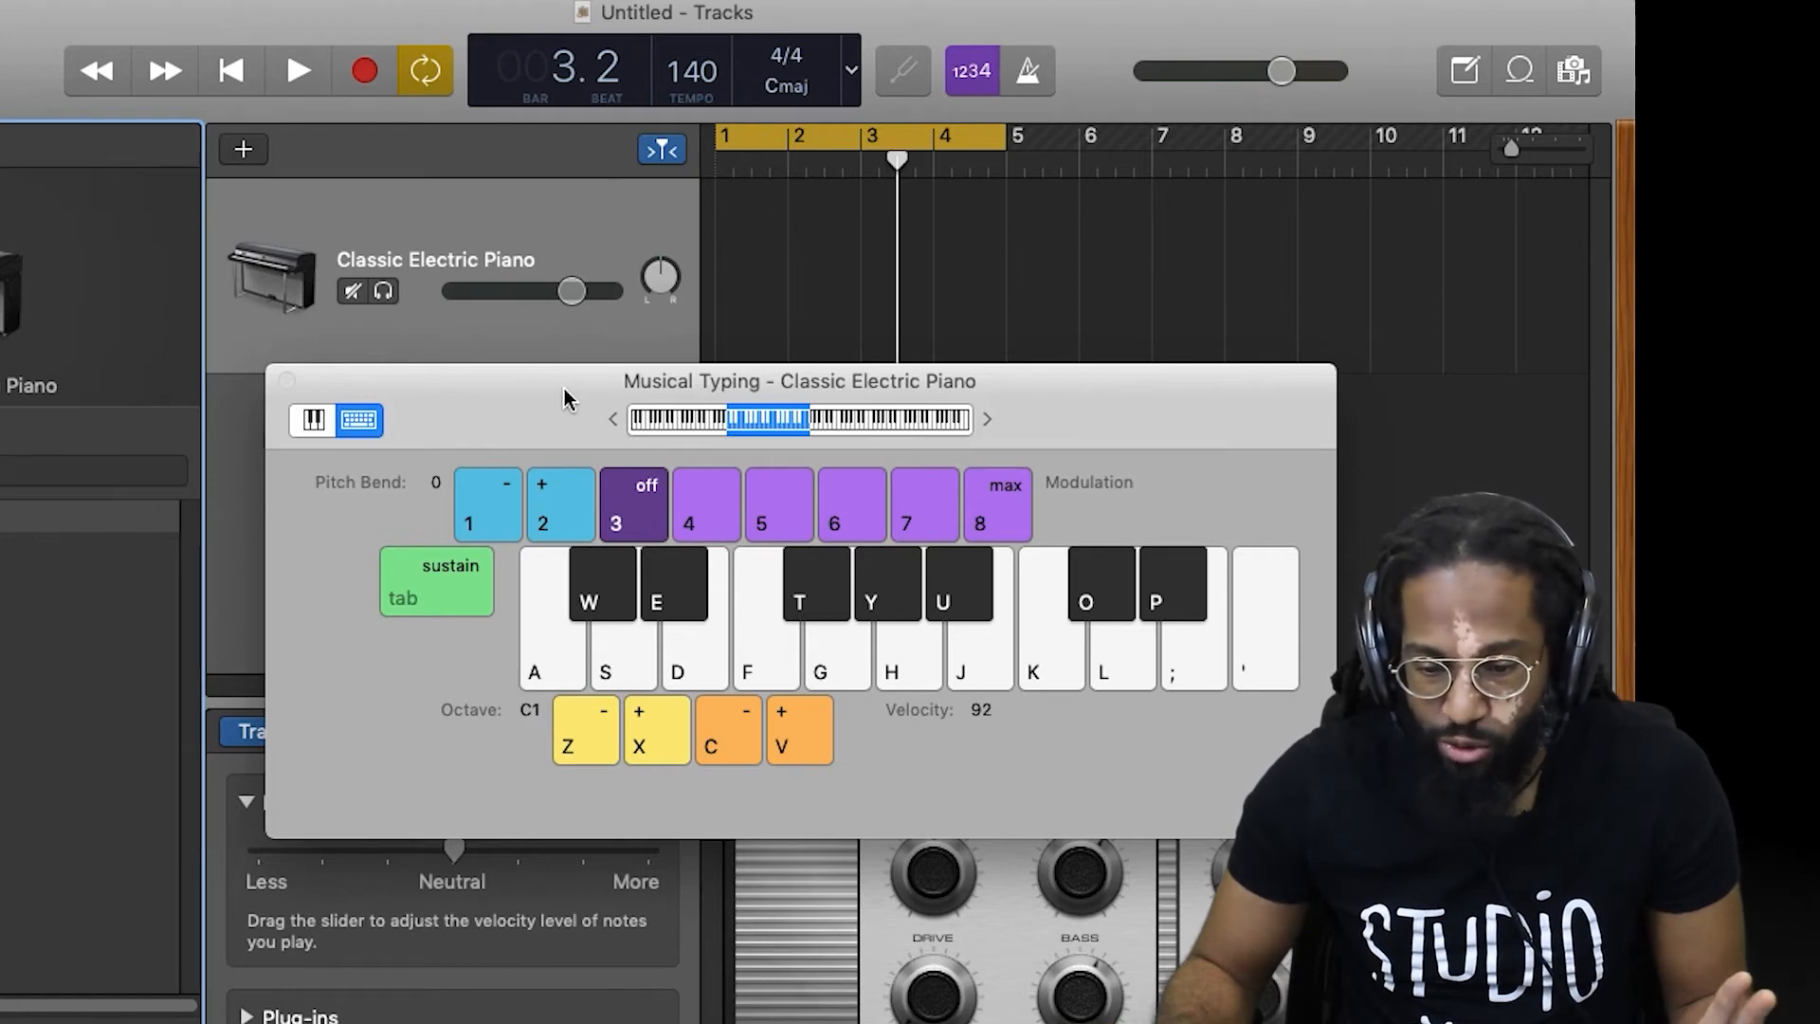
drag(564, 397, 555, 322)
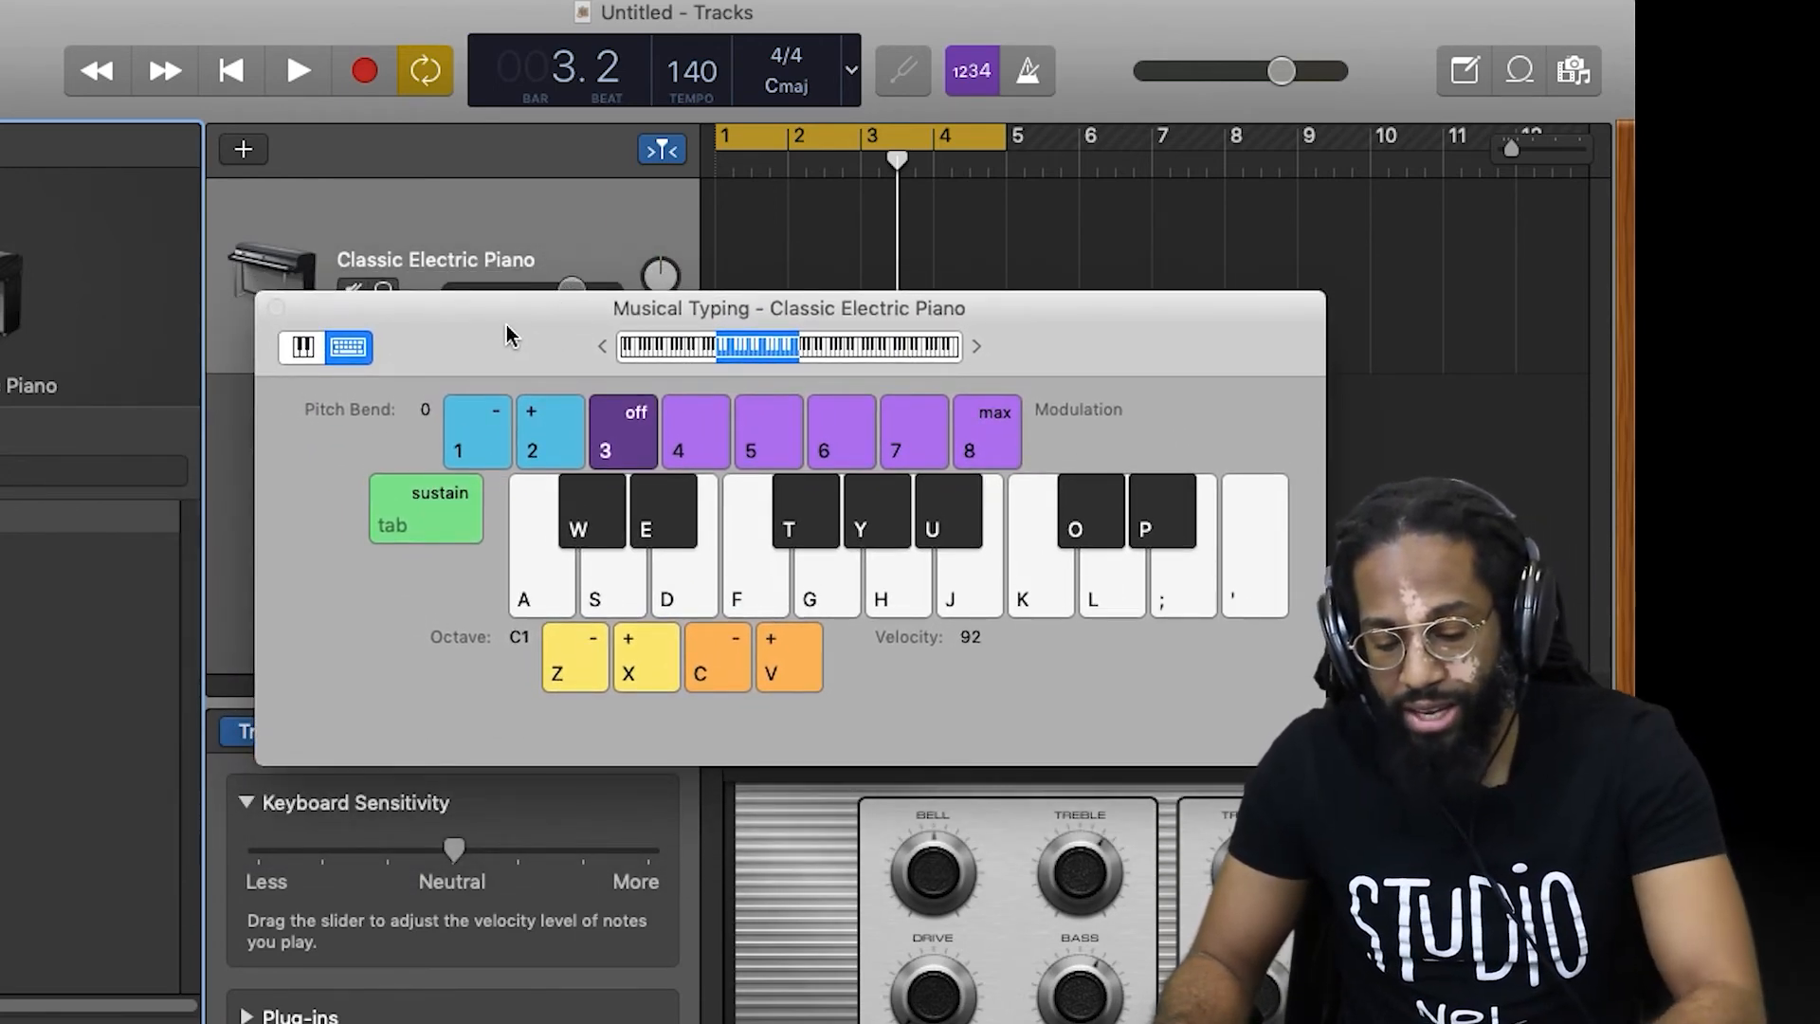
click(626, 581)
click(825, 583)
click(971, 610)
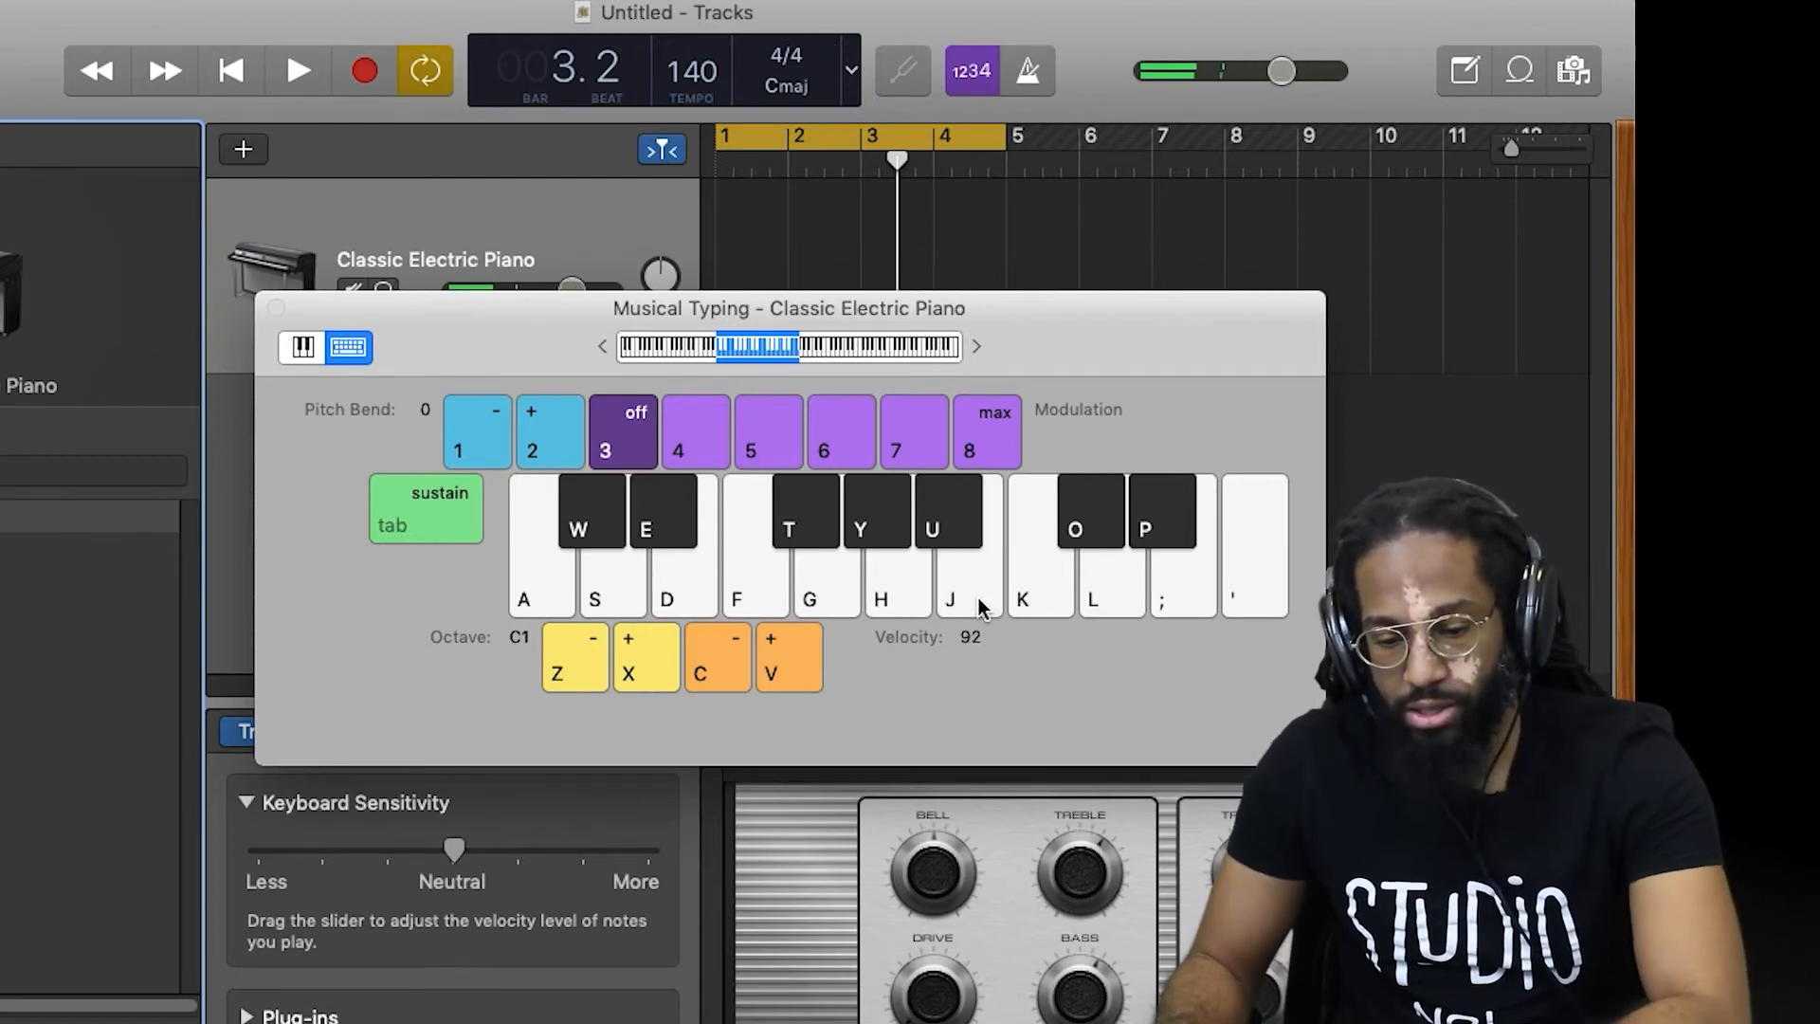
key(super+k)
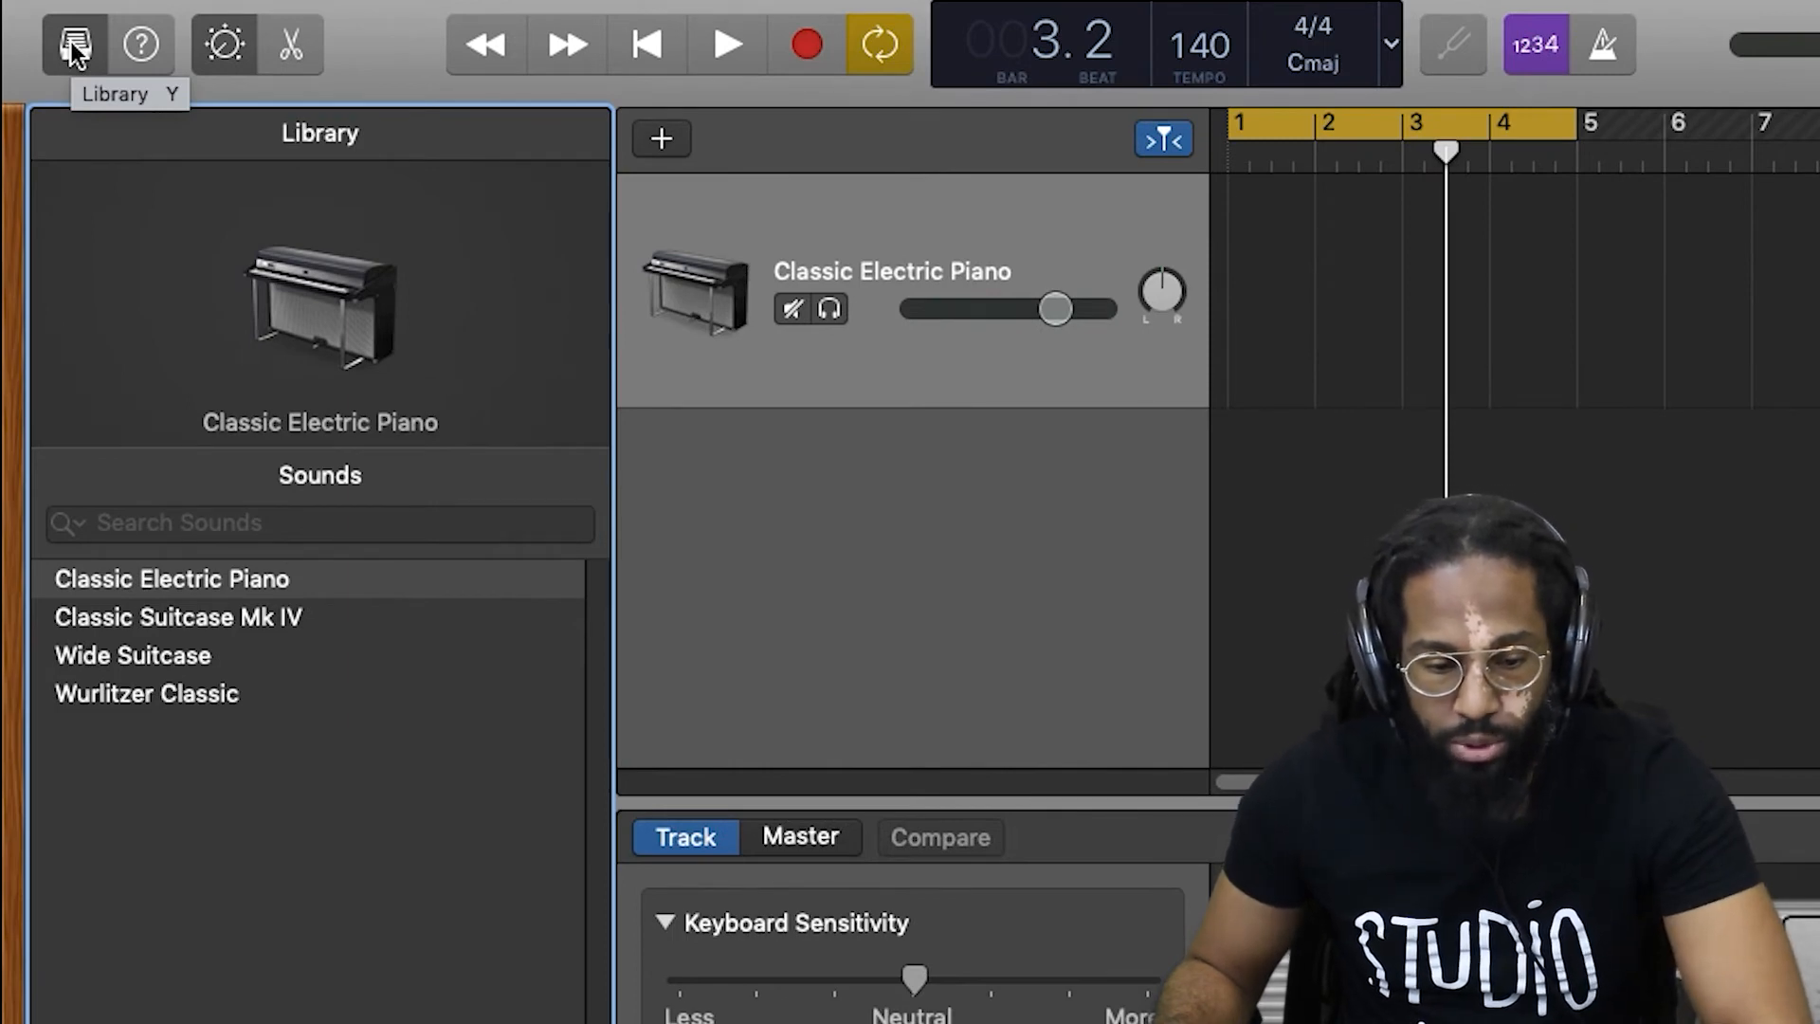
Browse the Library's top-level instrument categories and hide the Library
click(75, 44)
click(74, 44)
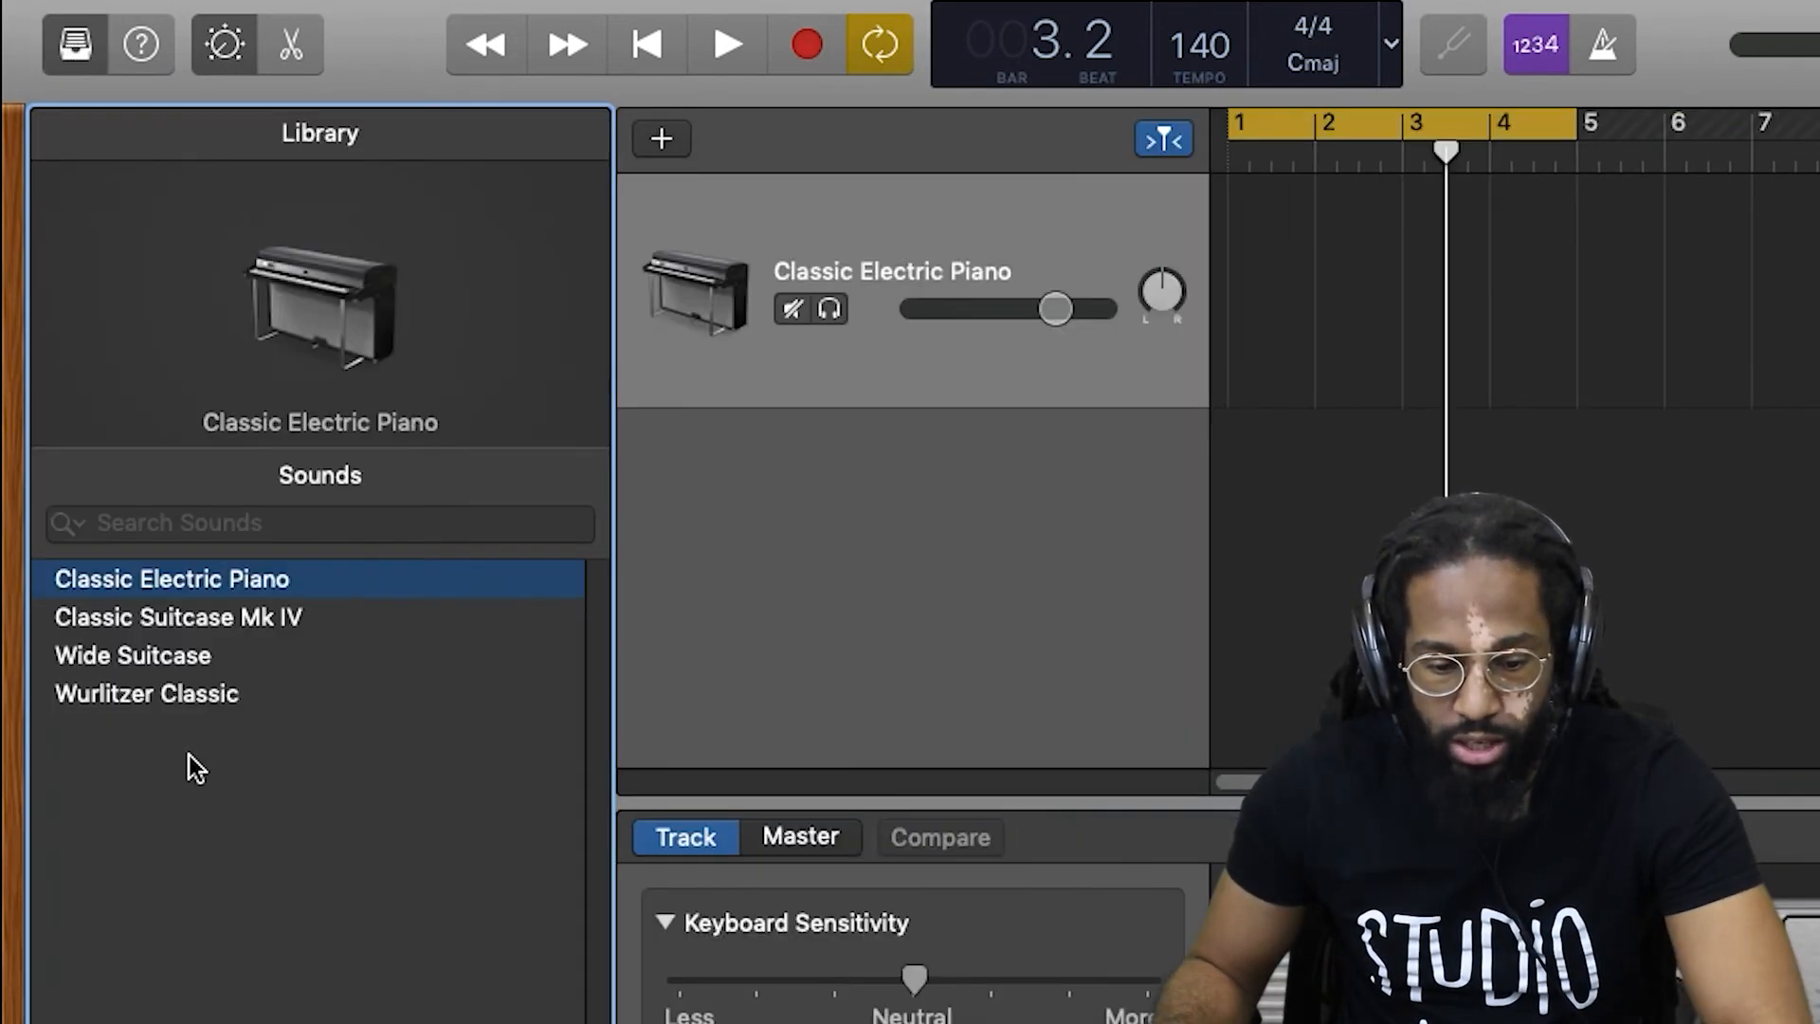
scroll(218, 715, left, 5)
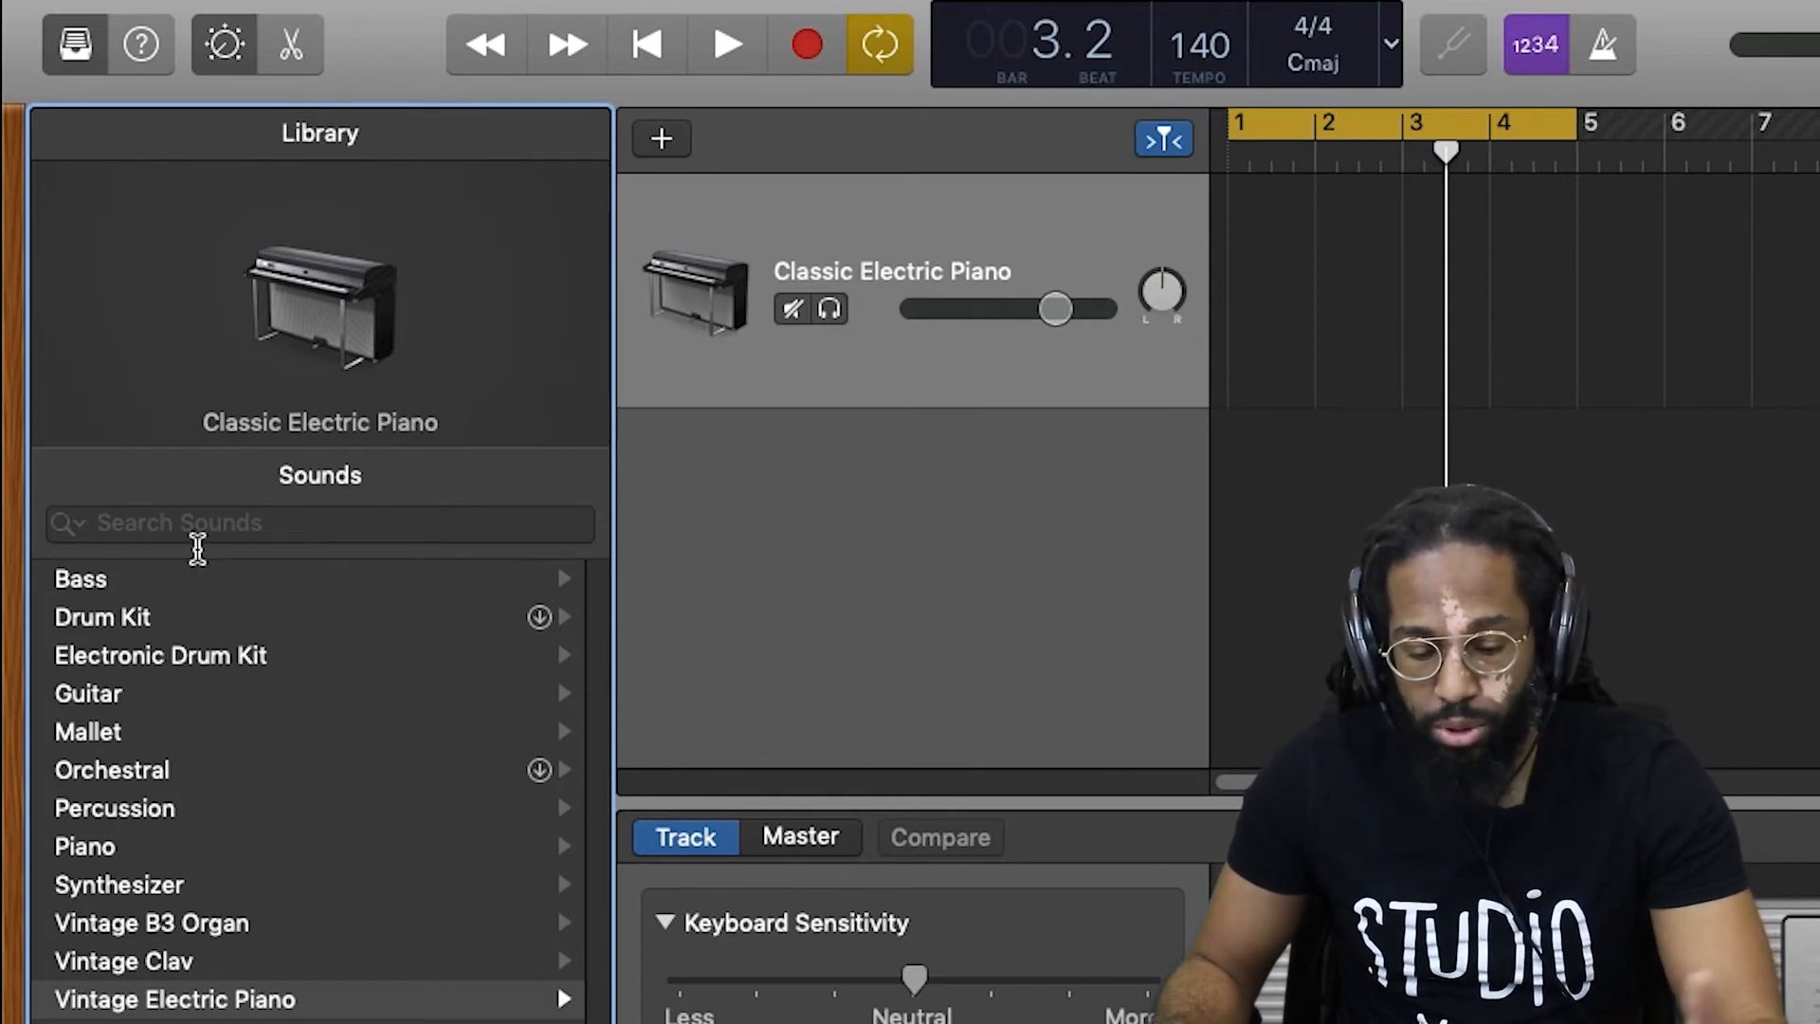
click(74, 48)
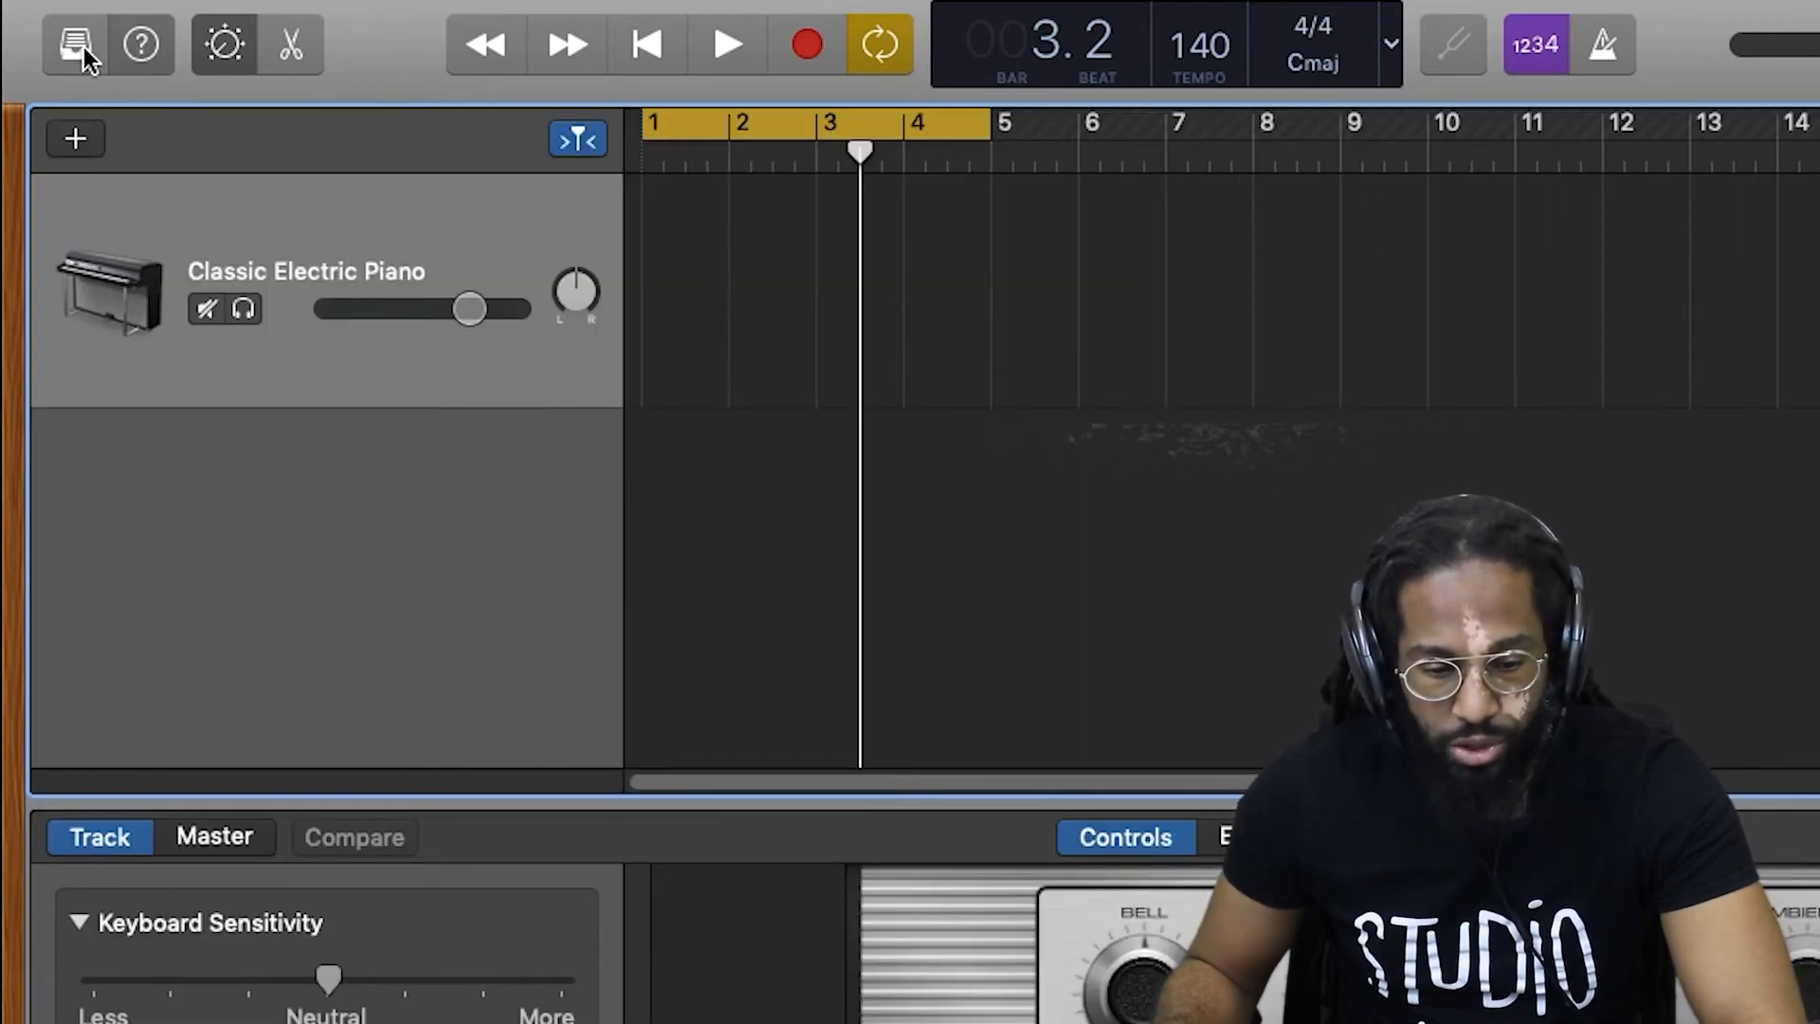
Turn on Quick Help, read the tips for the main controls, and turn it off
click(142, 45)
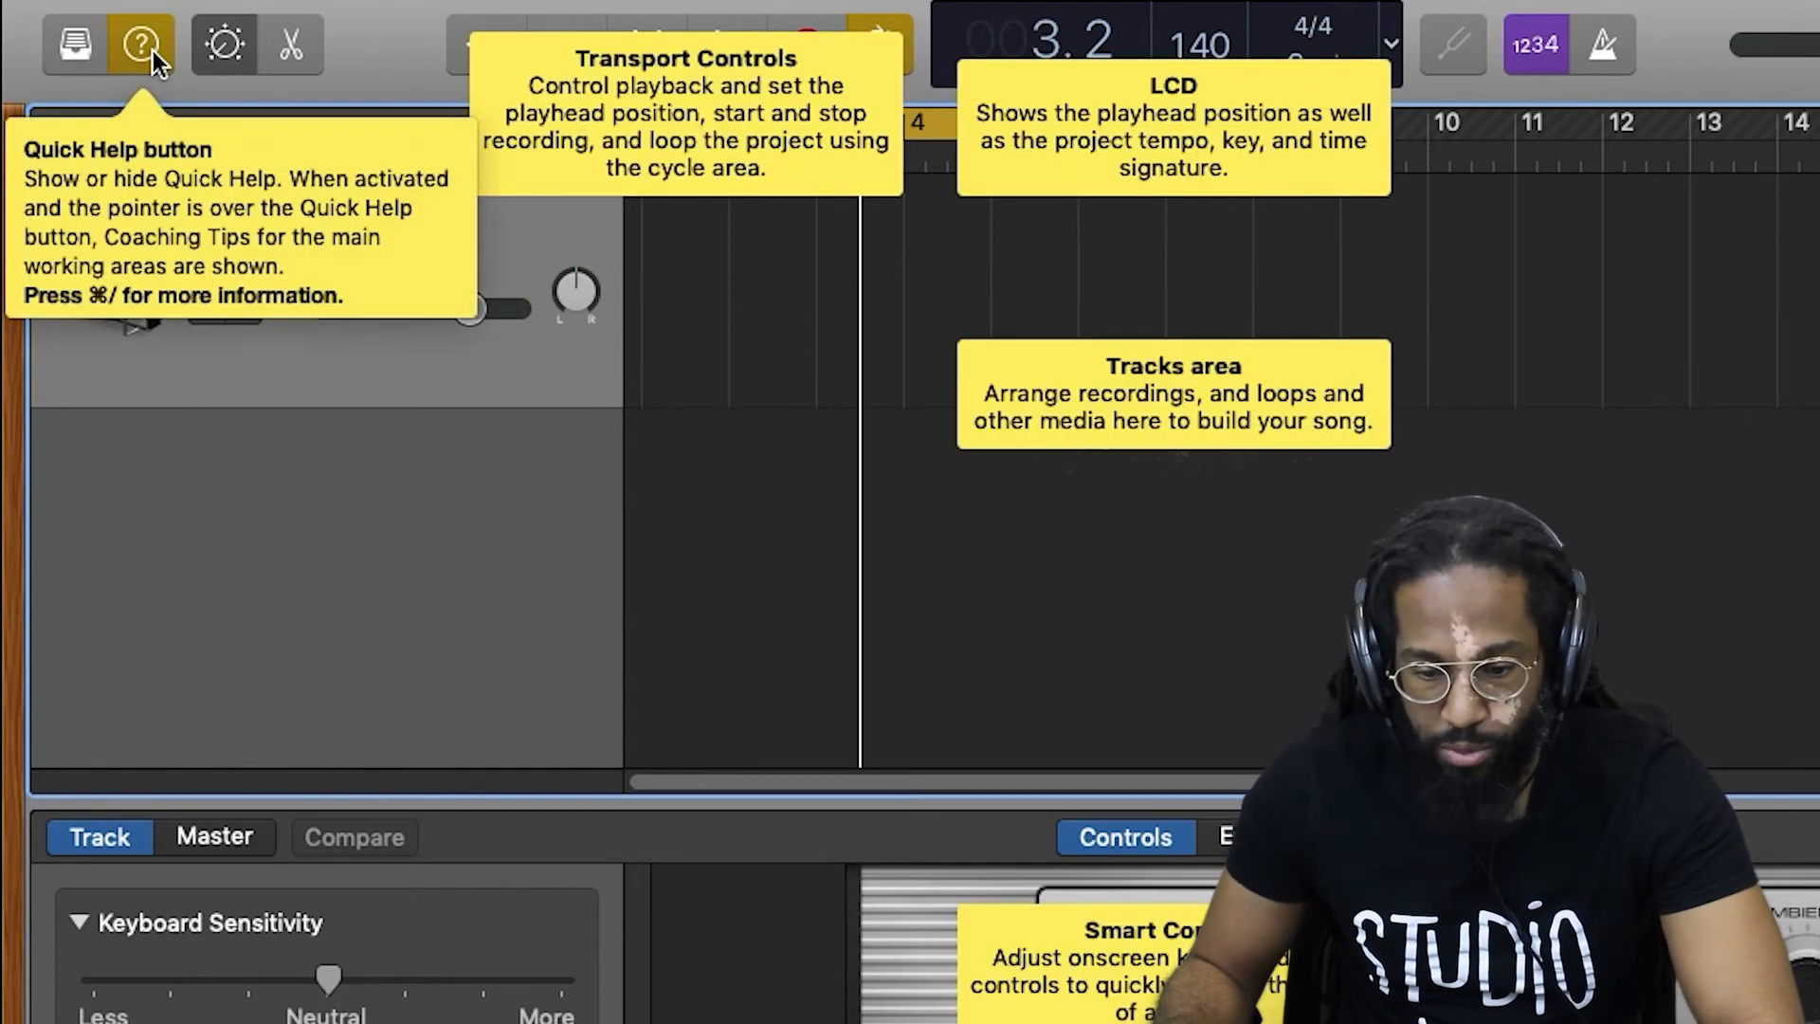
mouse_move(574, 294)
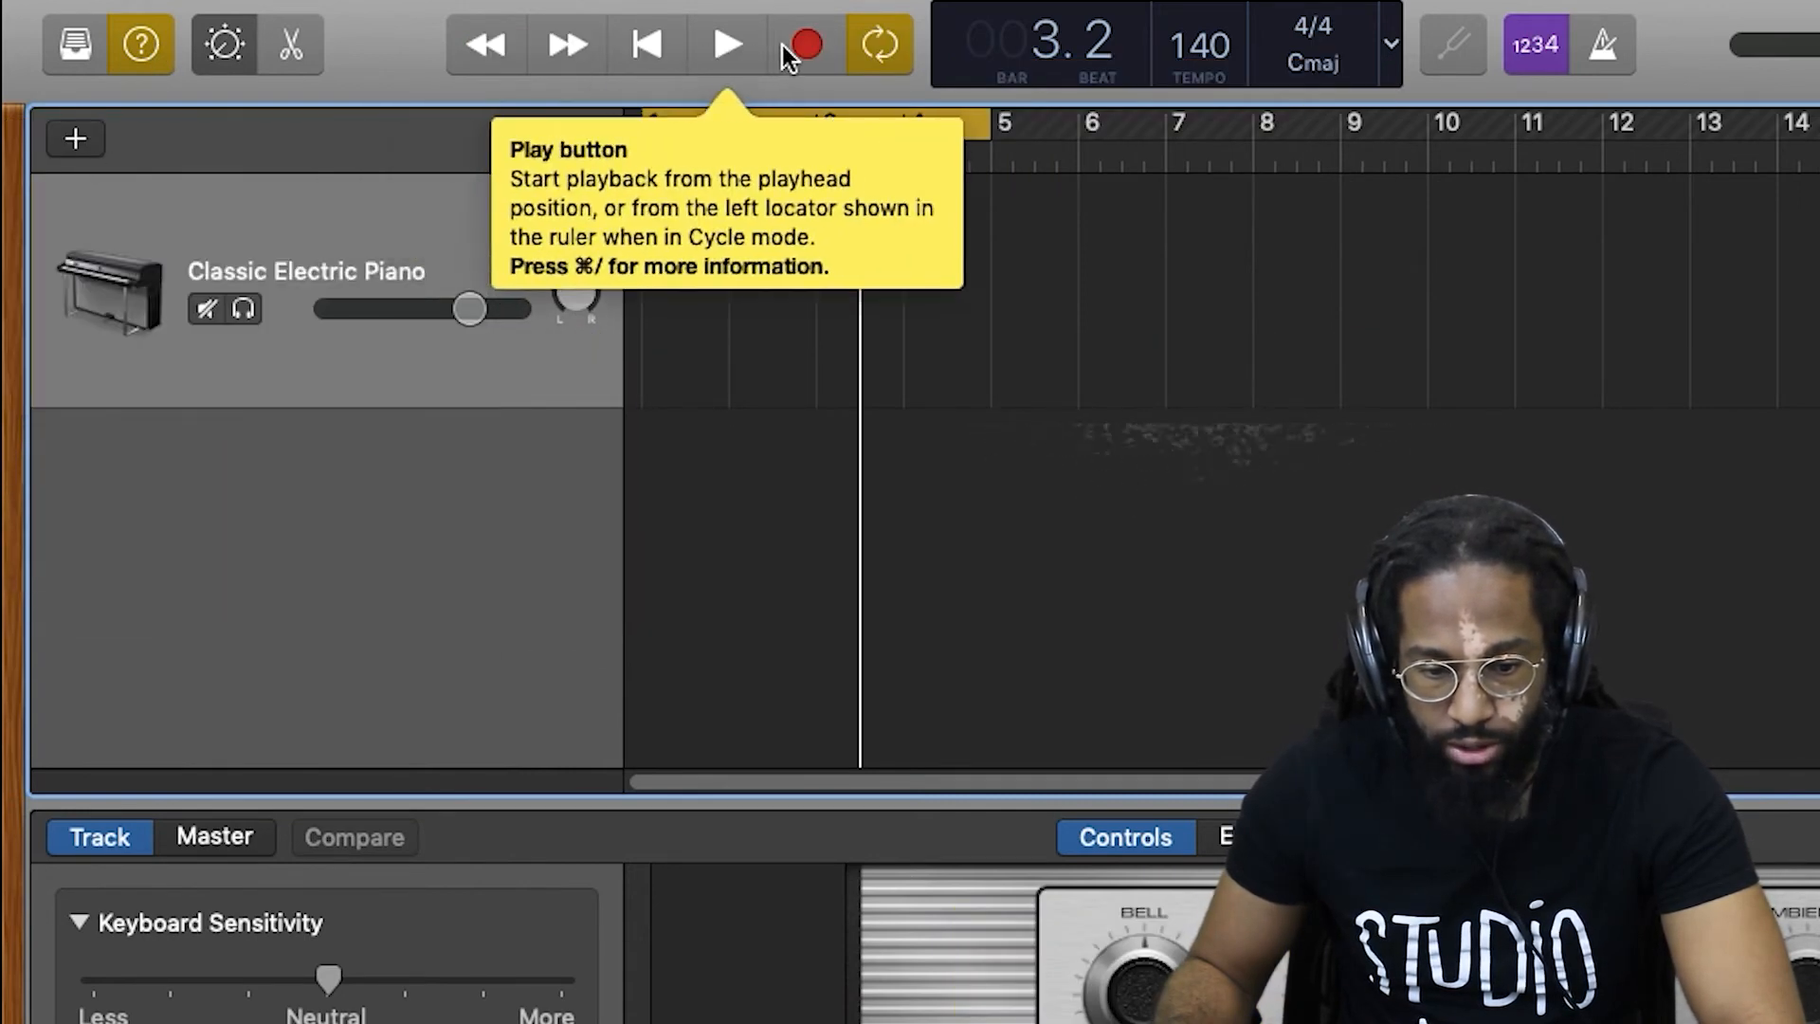
click(138, 47)
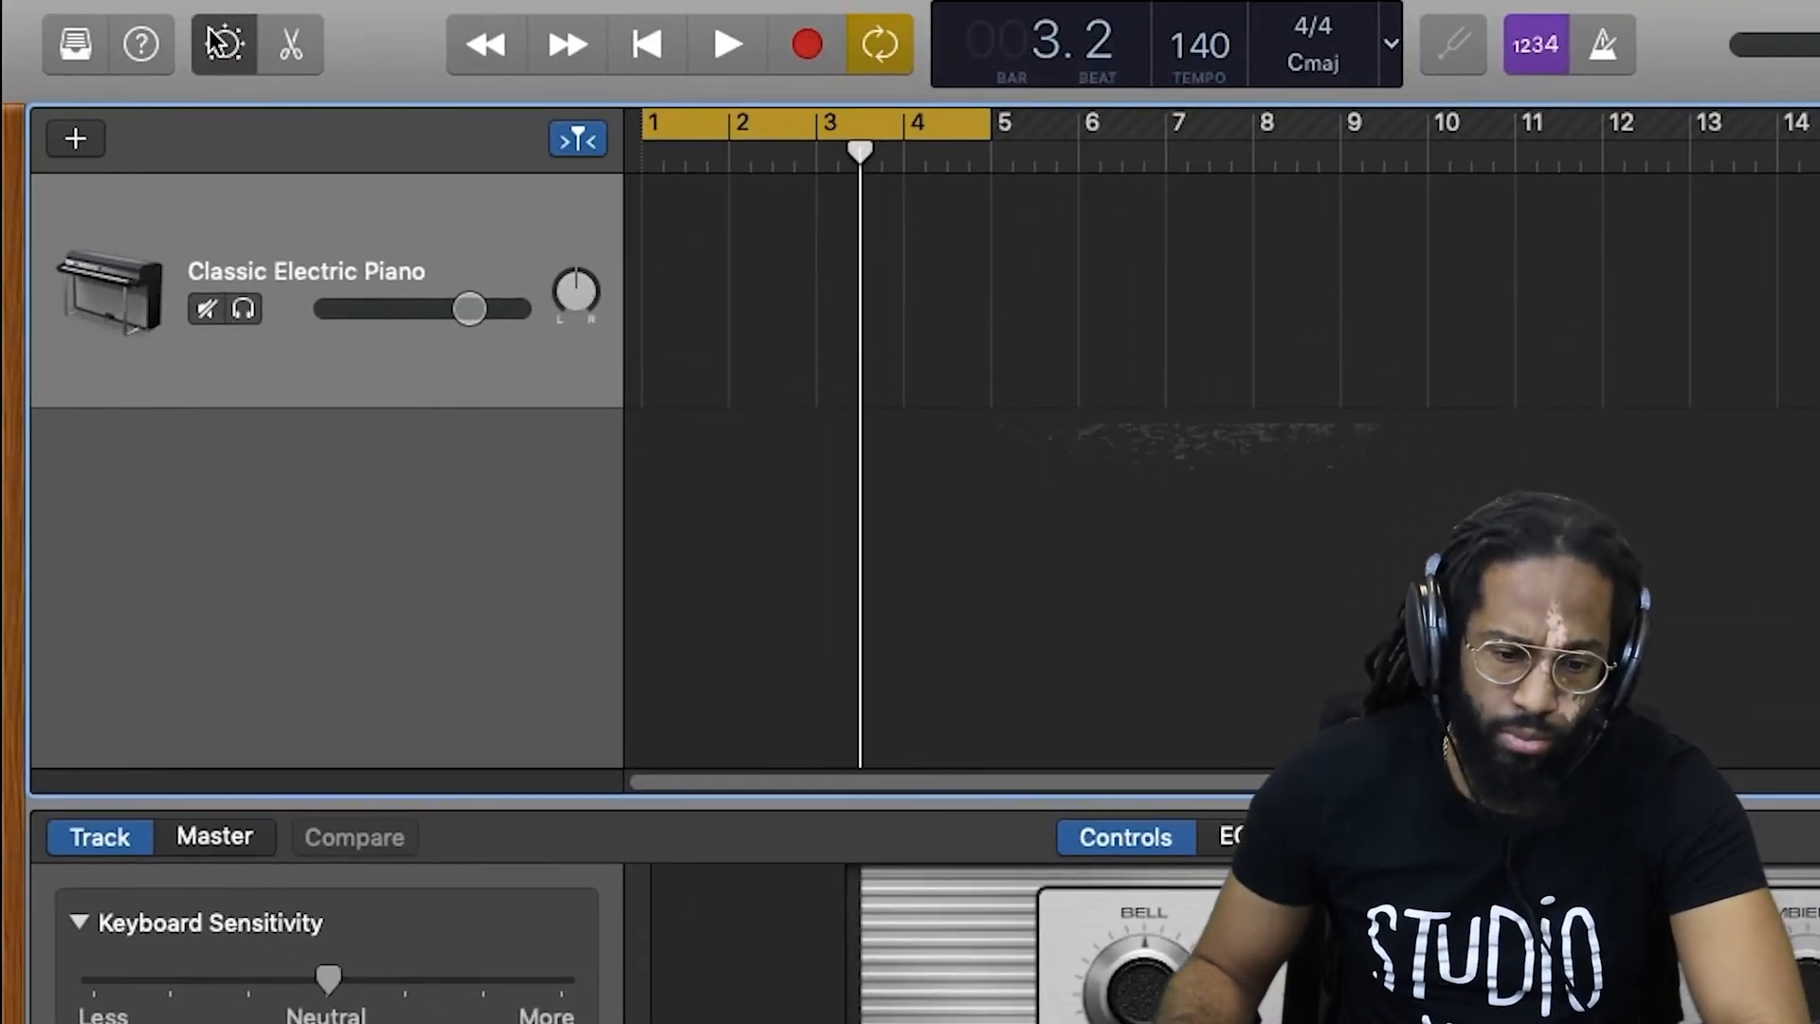
Hide the Smart Controls, and open the Piano Roll editor to try the notes on its keyboard
click(220, 42)
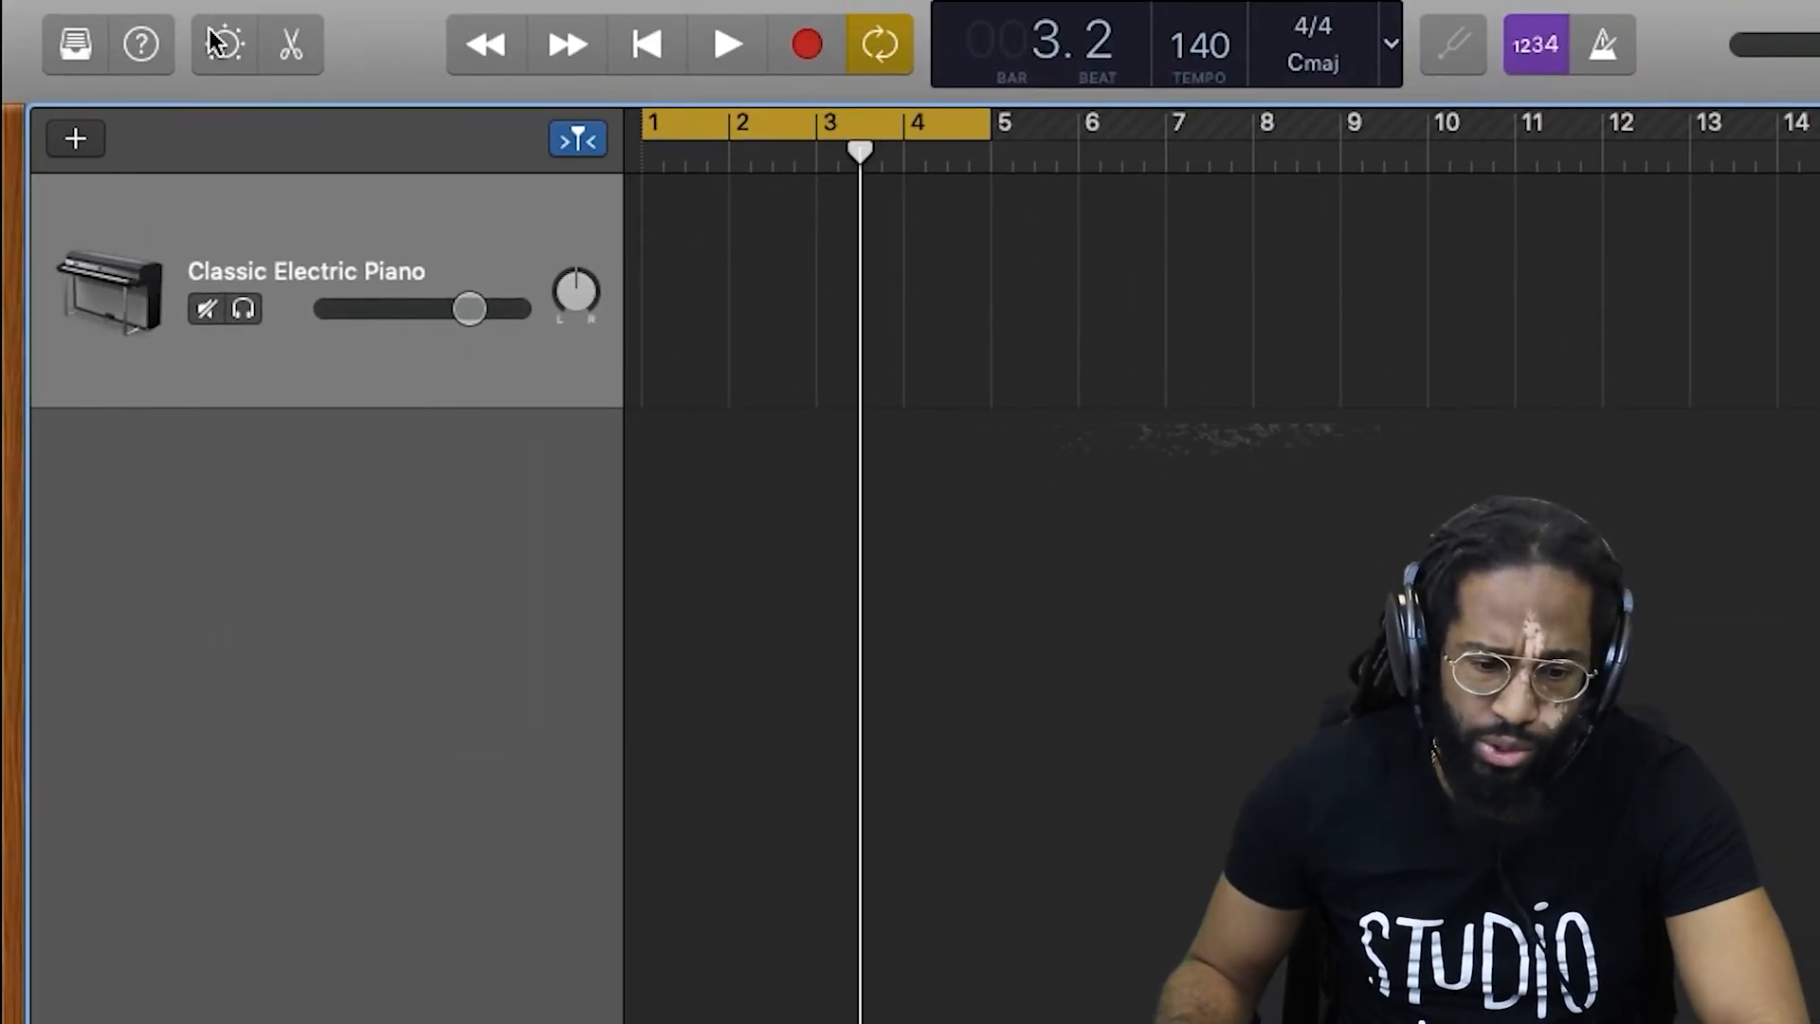
click(291, 48)
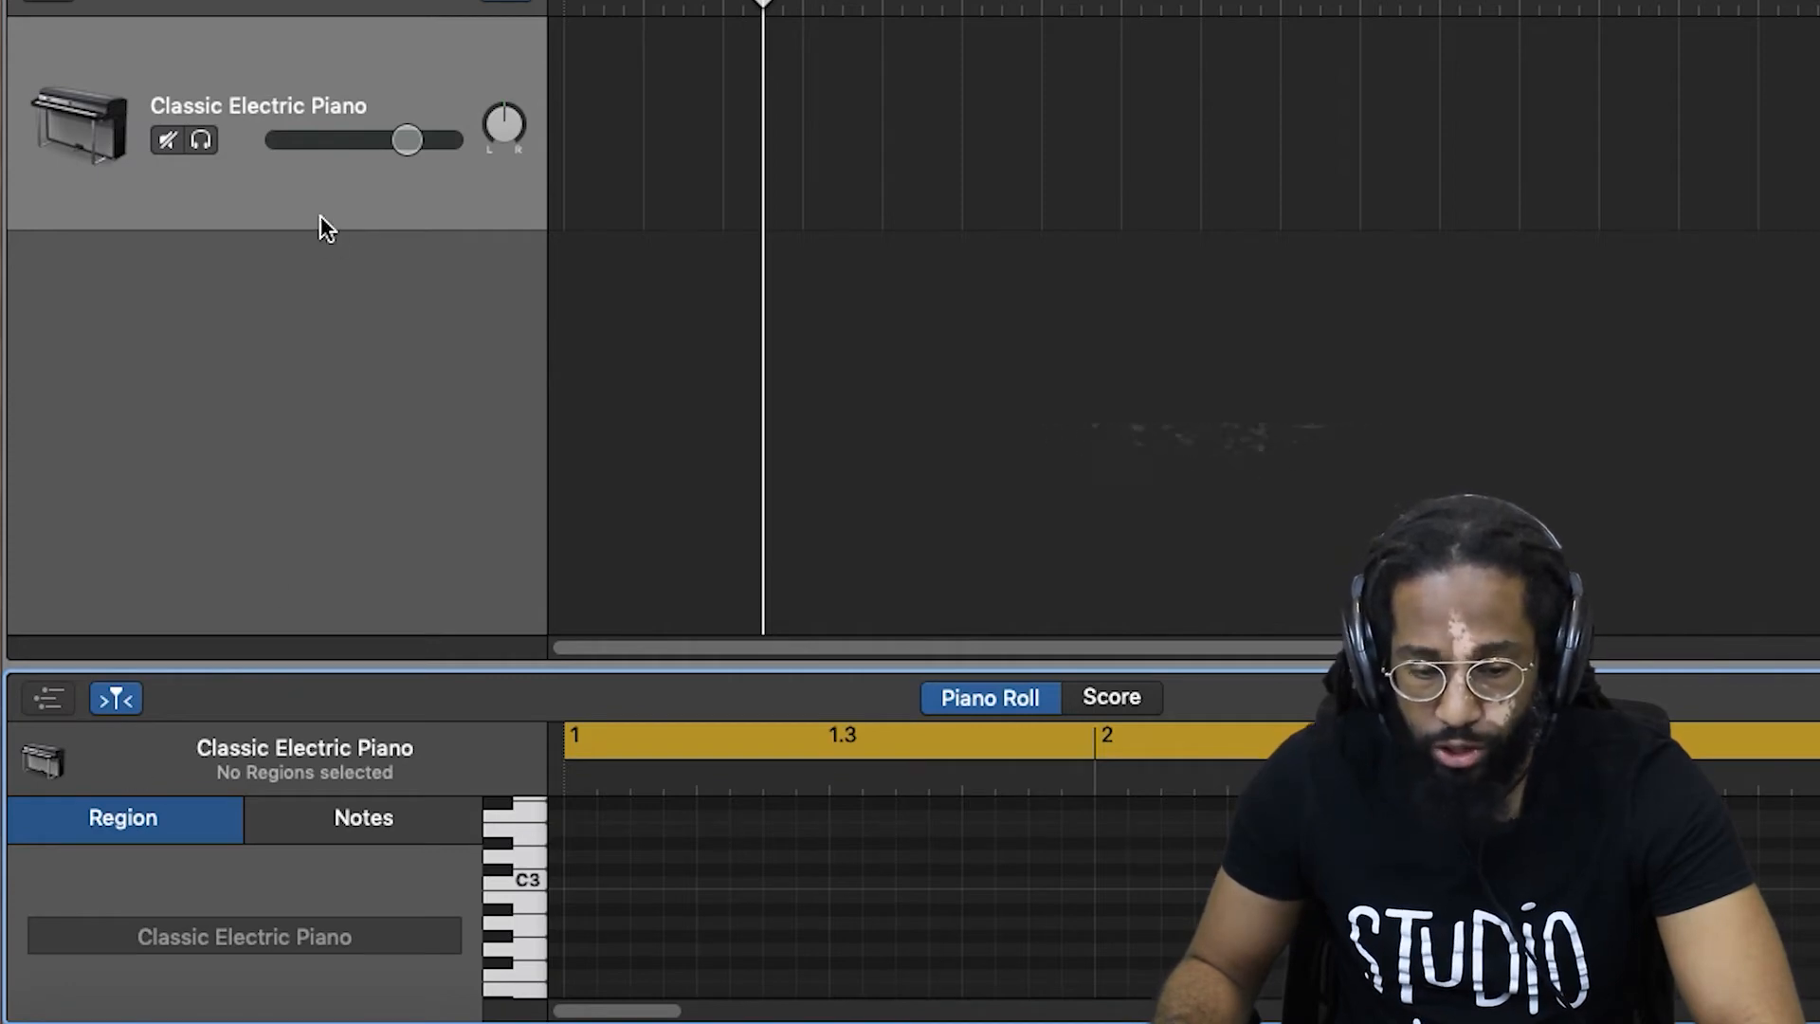
drag(535, 888, 532, 832)
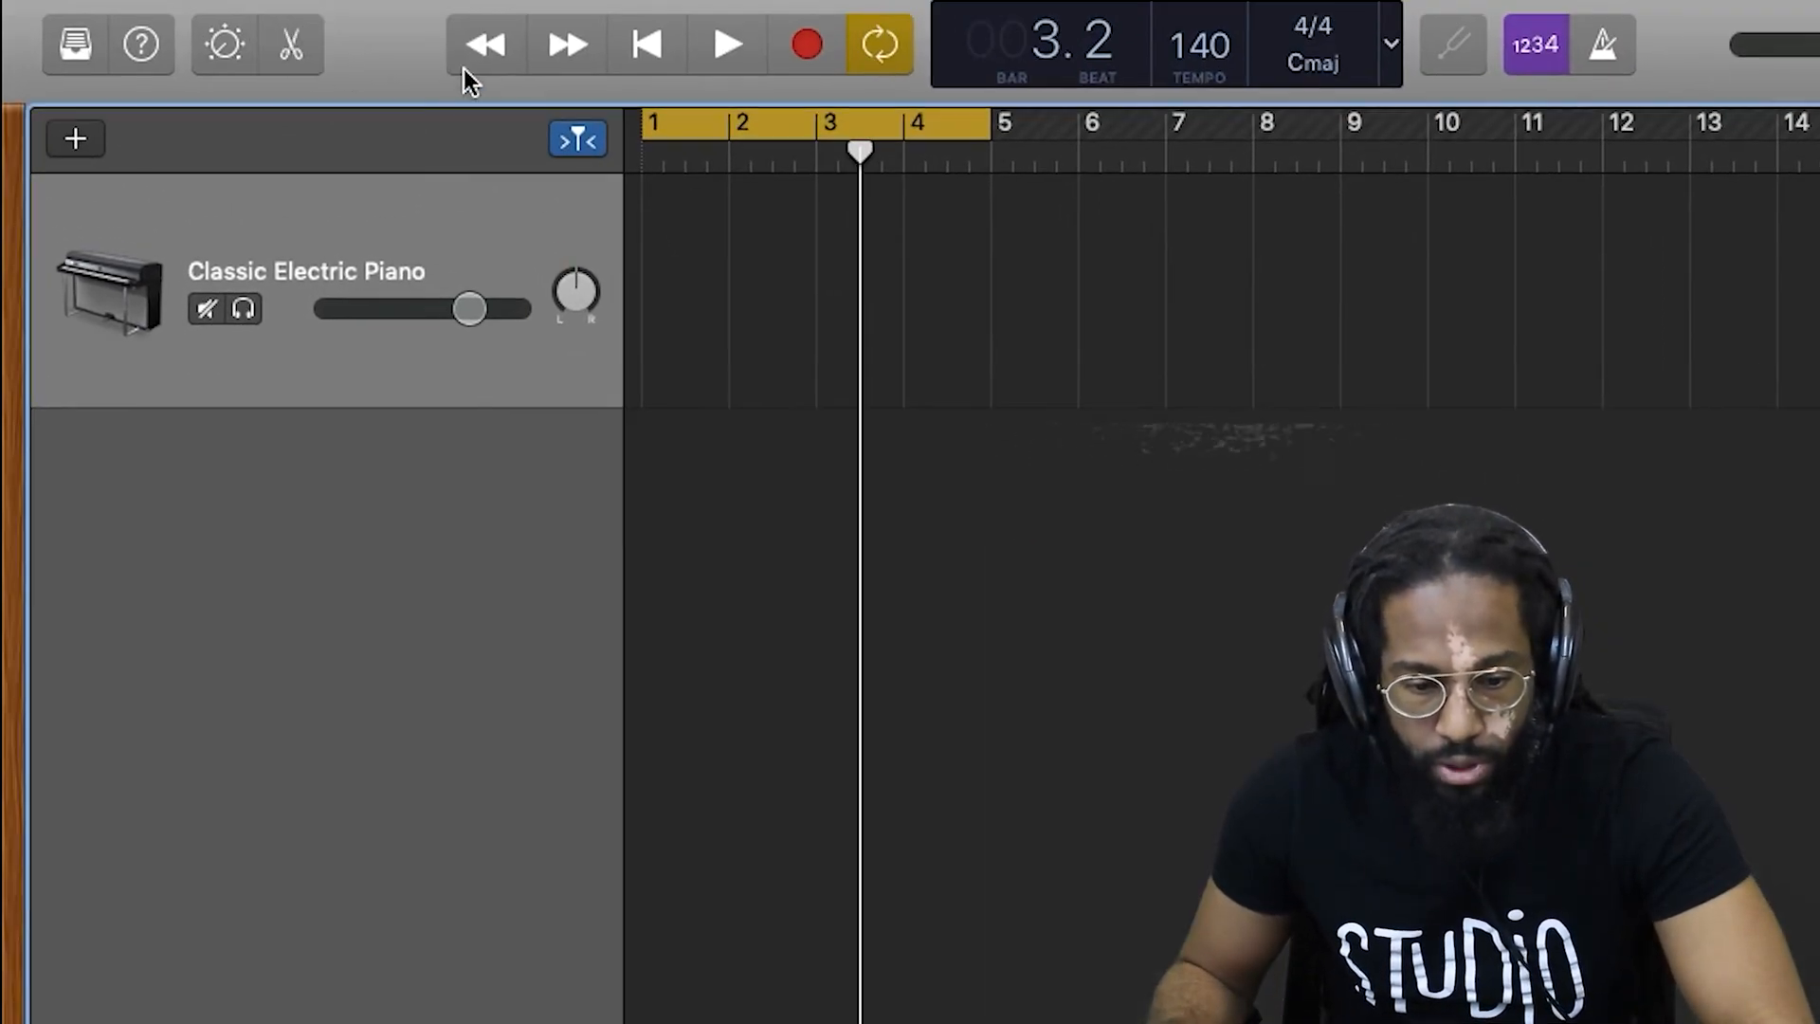
Rewind the playhead to bar 1, step it one bar forward and back, and play the project briefly
click(482, 59)
click(485, 55)
click(485, 55)
mouse_move(646, 175)
mouse_down()
mouse_move(894, 186)
mouse_move(645, 180)
mouse_up()
click(564, 42)
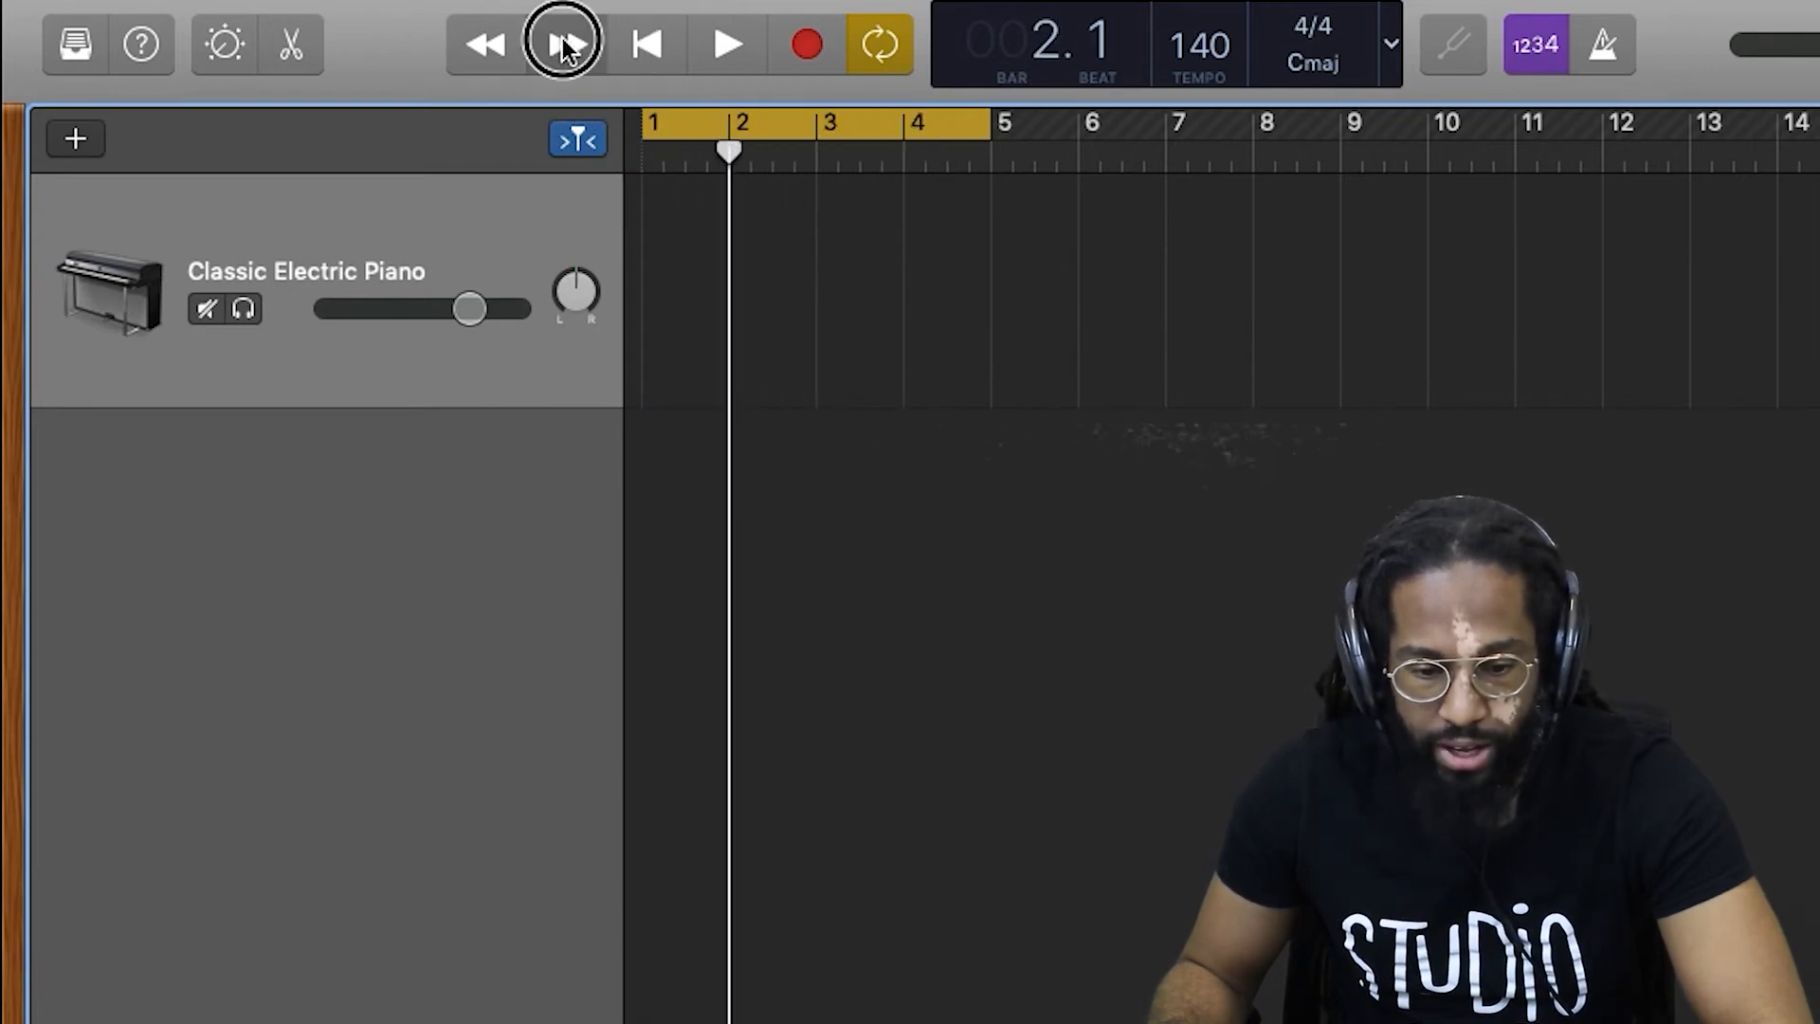
click(492, 40)
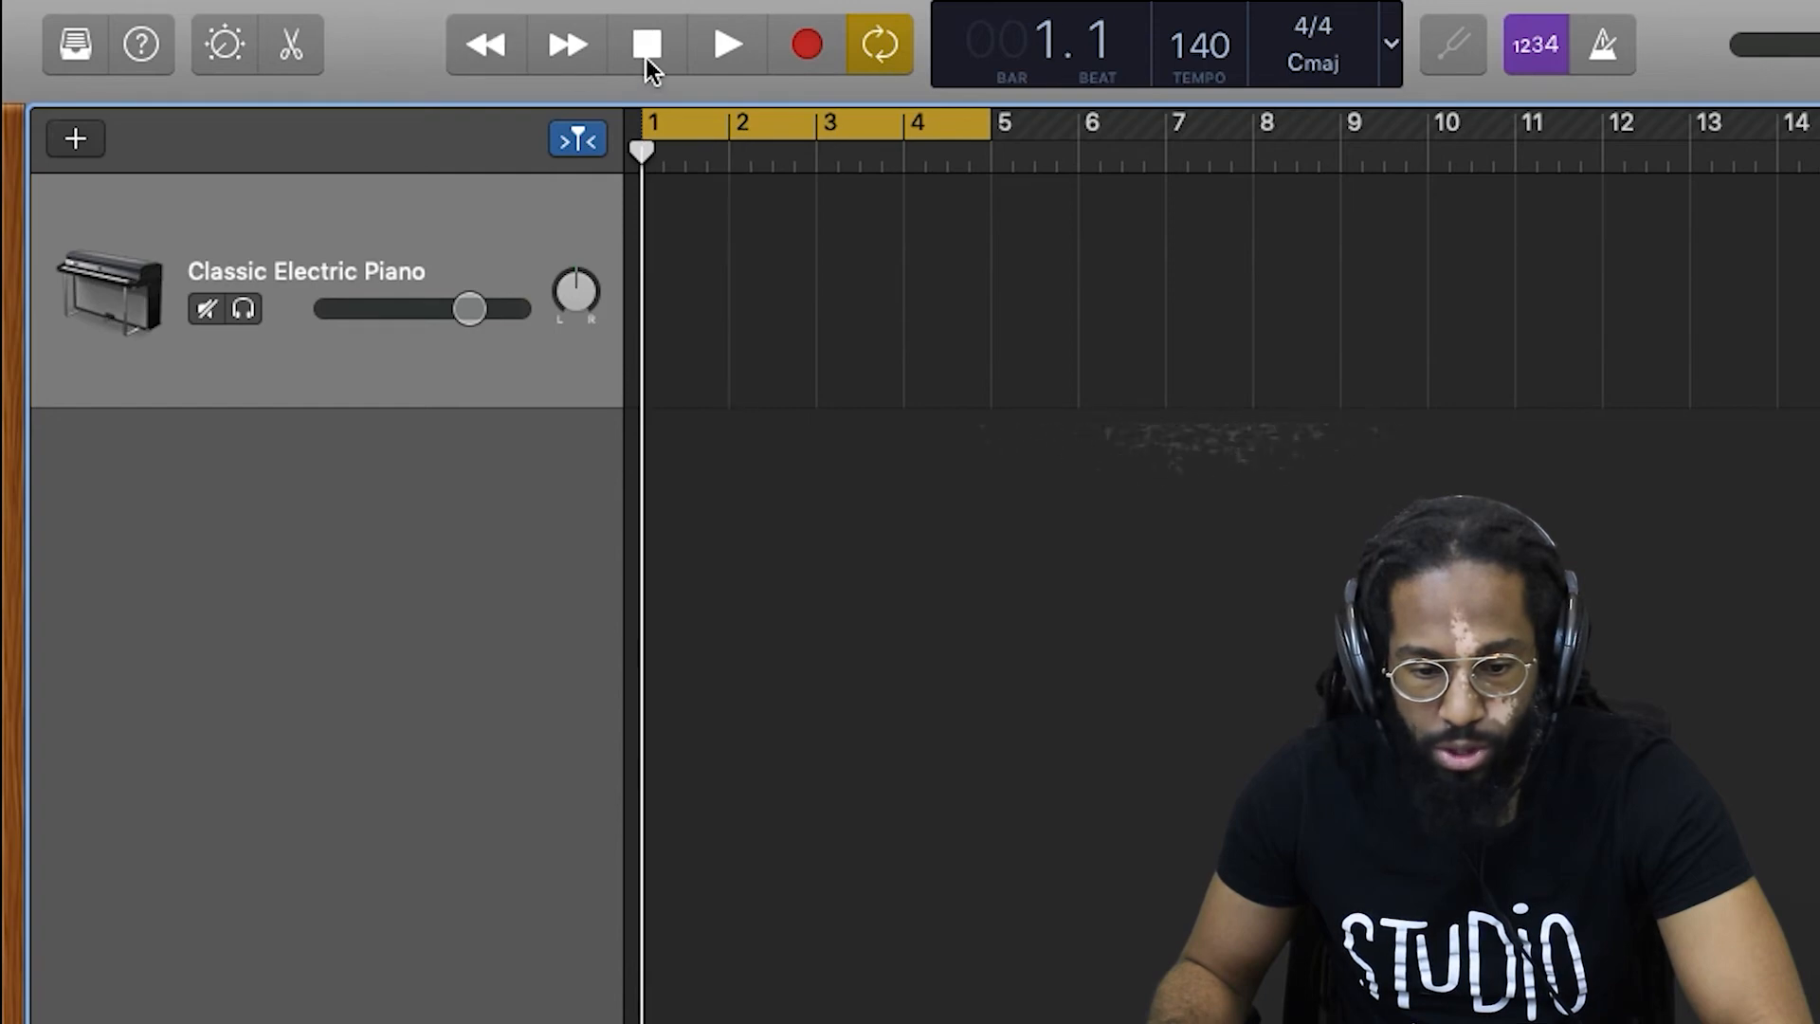
click(735, 48)
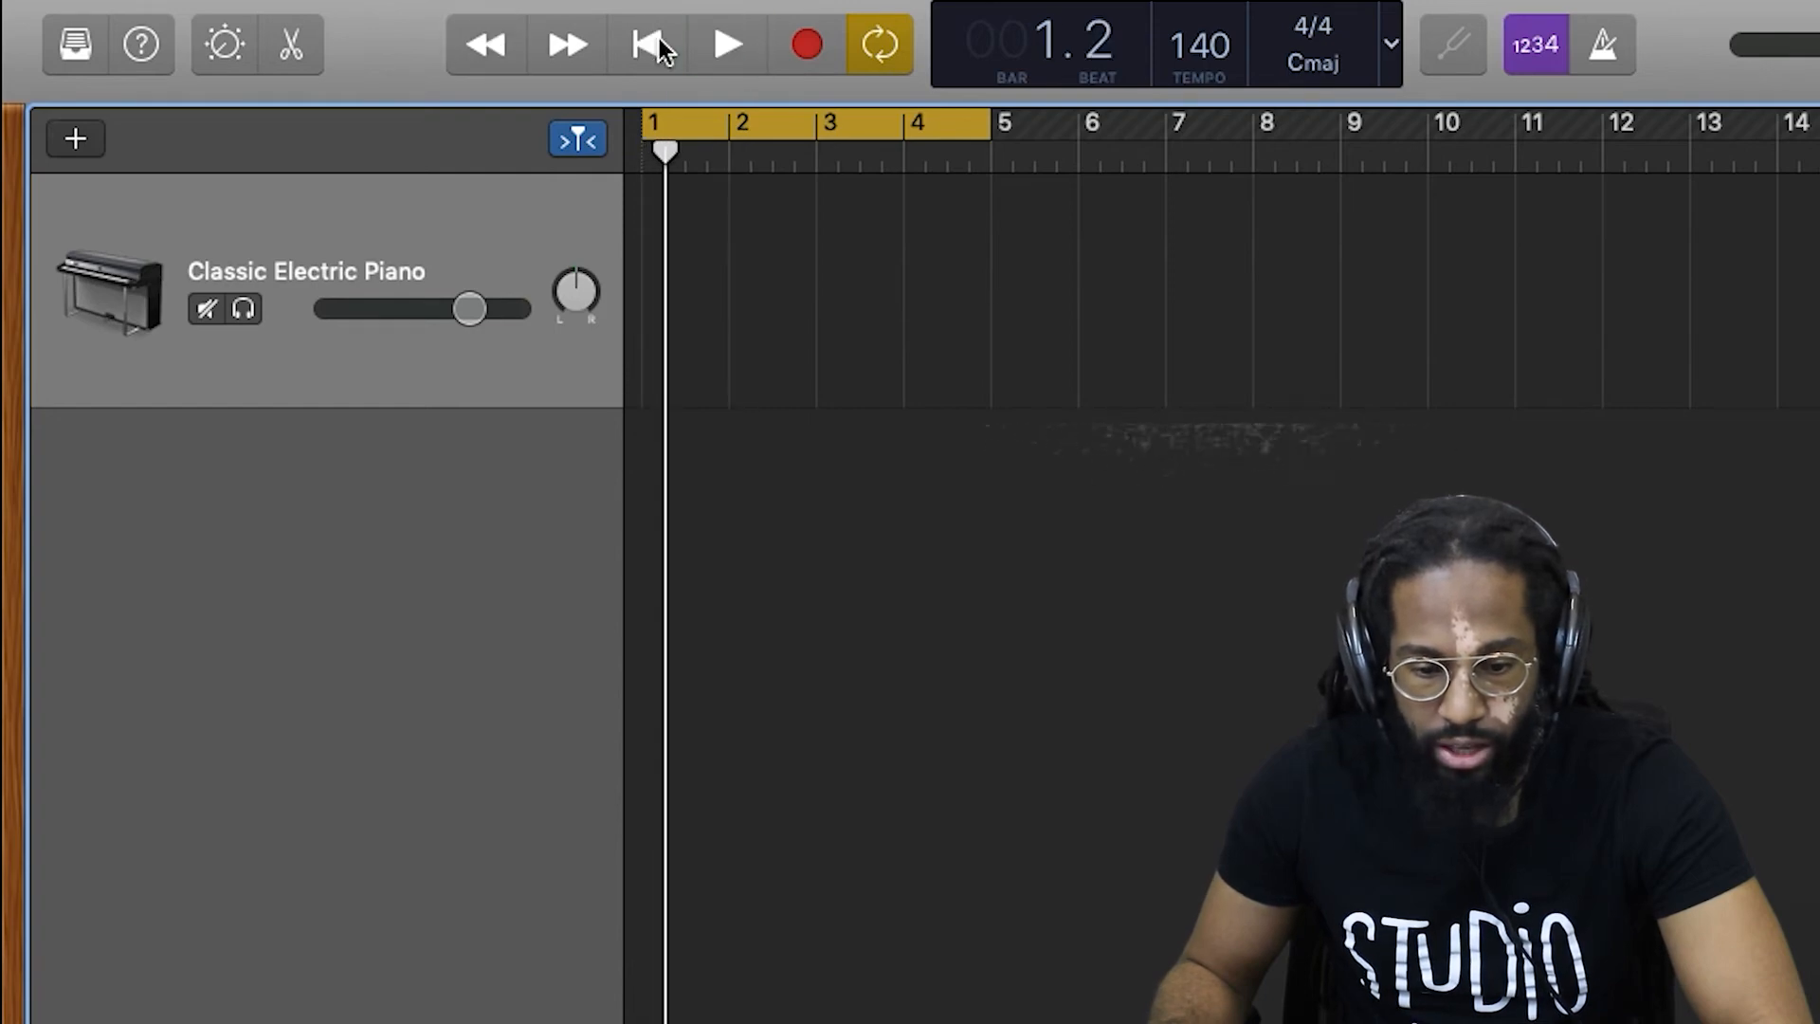
Toggle the cycle area over bars 1 to 4, ending with it off, and return the playhead to the start
click(878, 43)
click(877, 43)
click(878, 42)
click(859, 115)
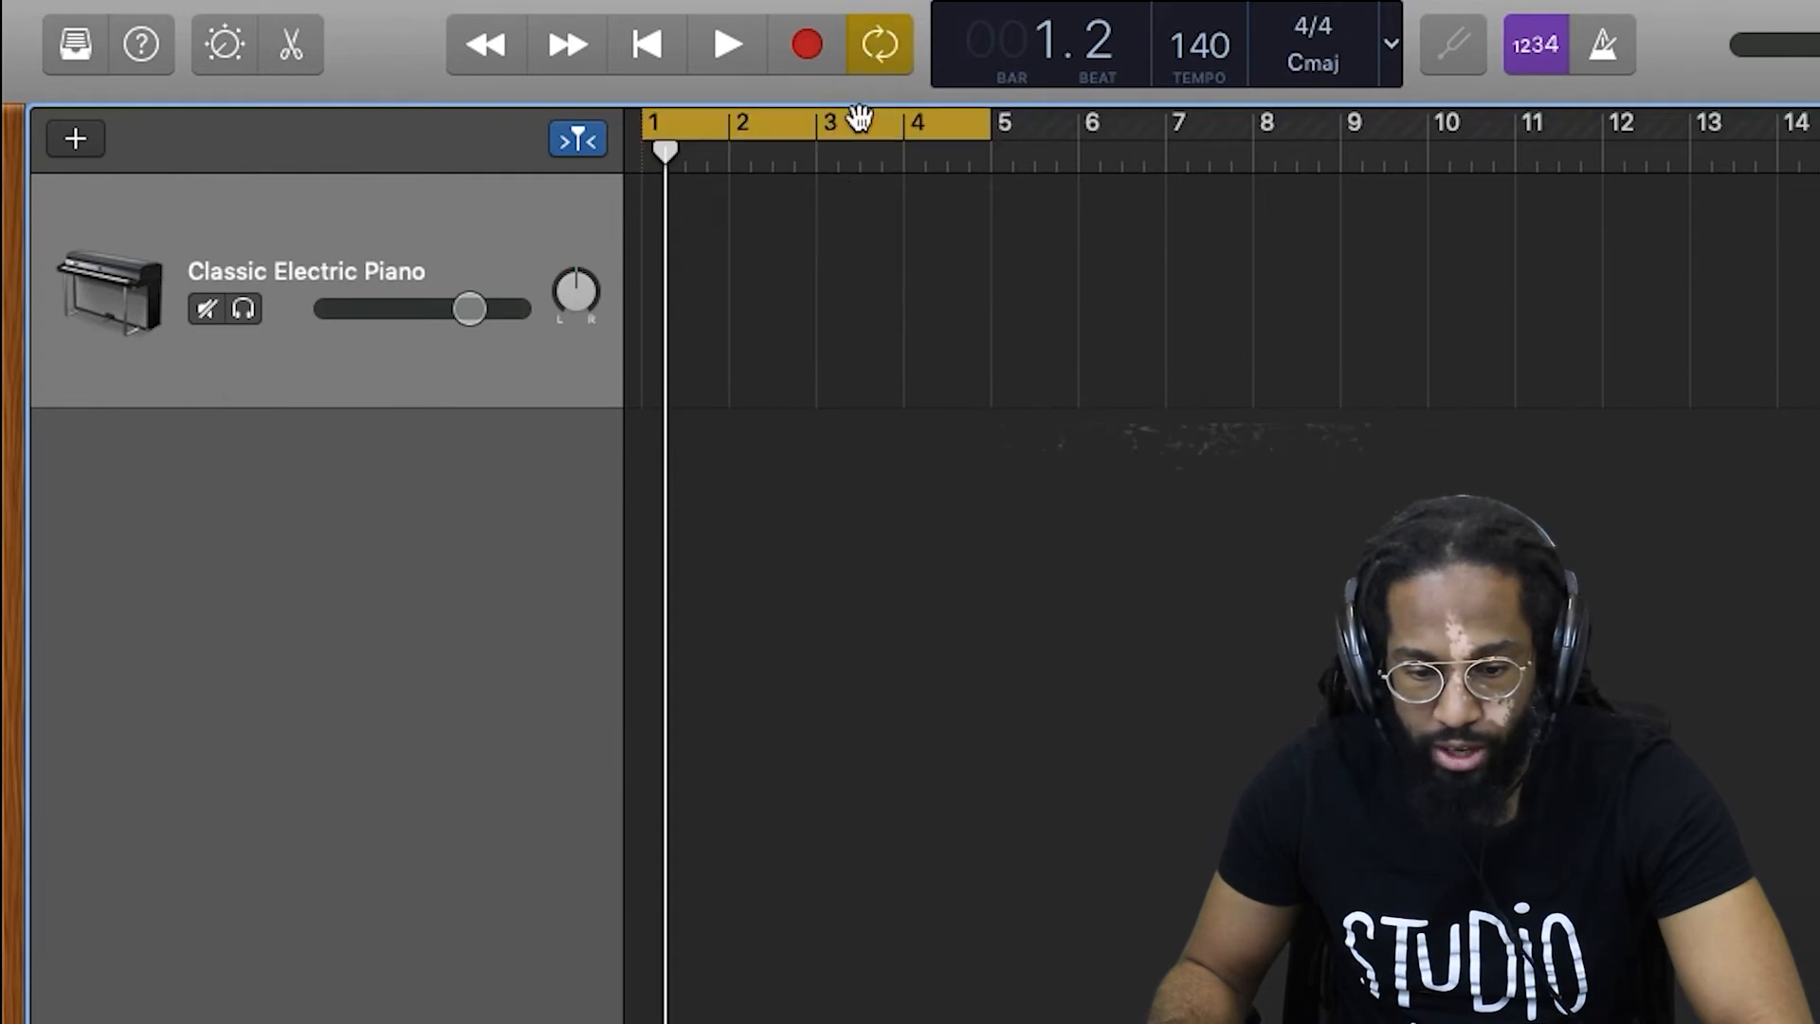
click(858, 115)
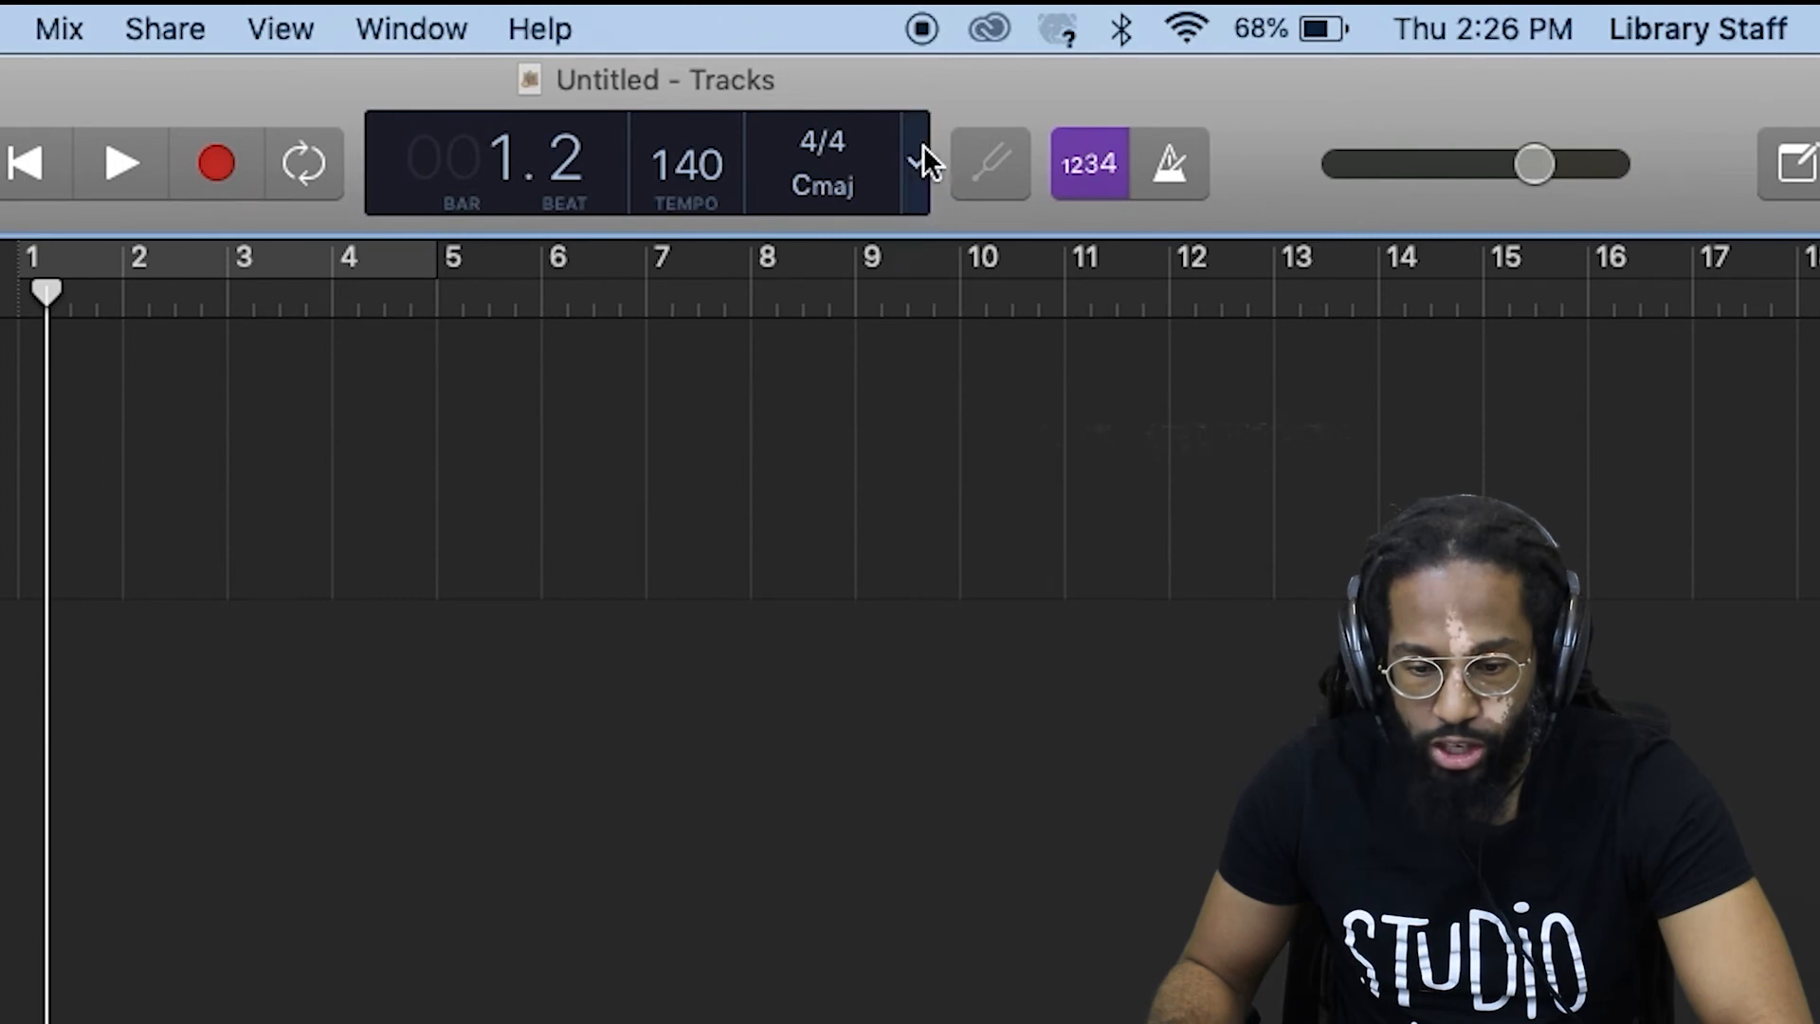
mouse_move(55, 314)
mouse_down()
mouse_move(562, 315)
mouse_move(33, 315)
mouse_up()
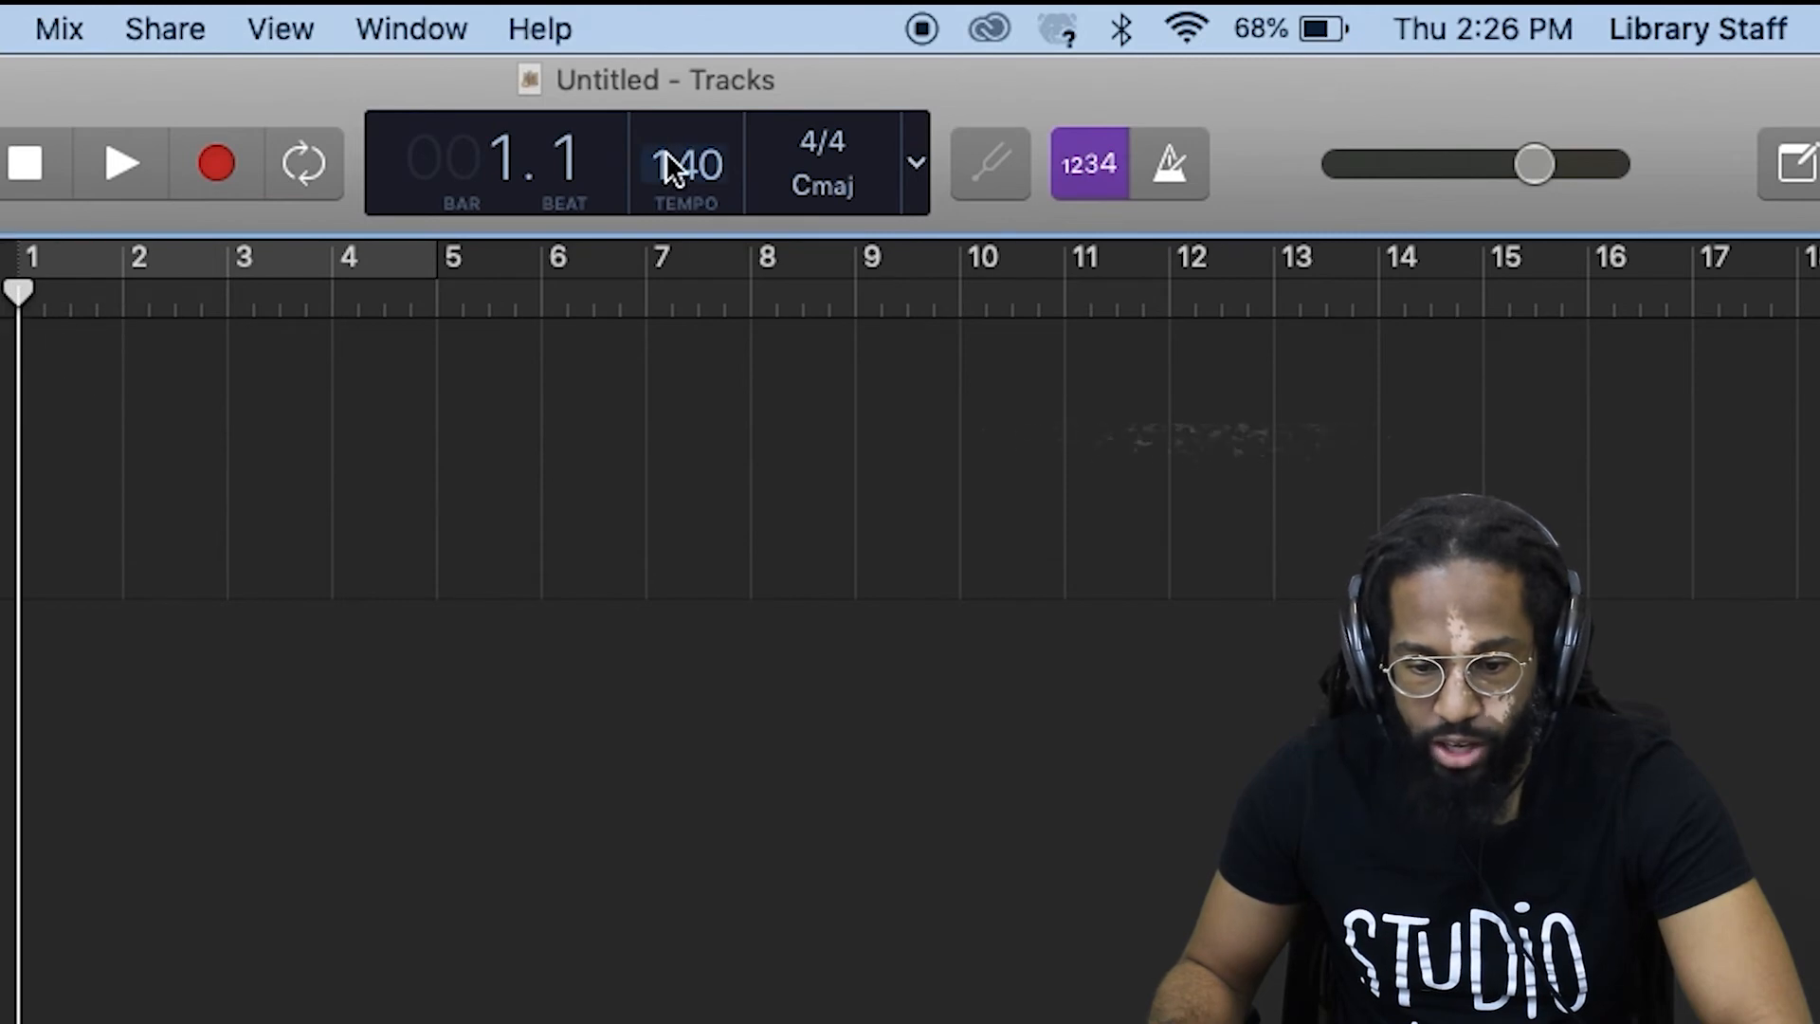
Check the project tempo and view the available time signatures, keeping 4/4
drag(682, 156, 682, 156)
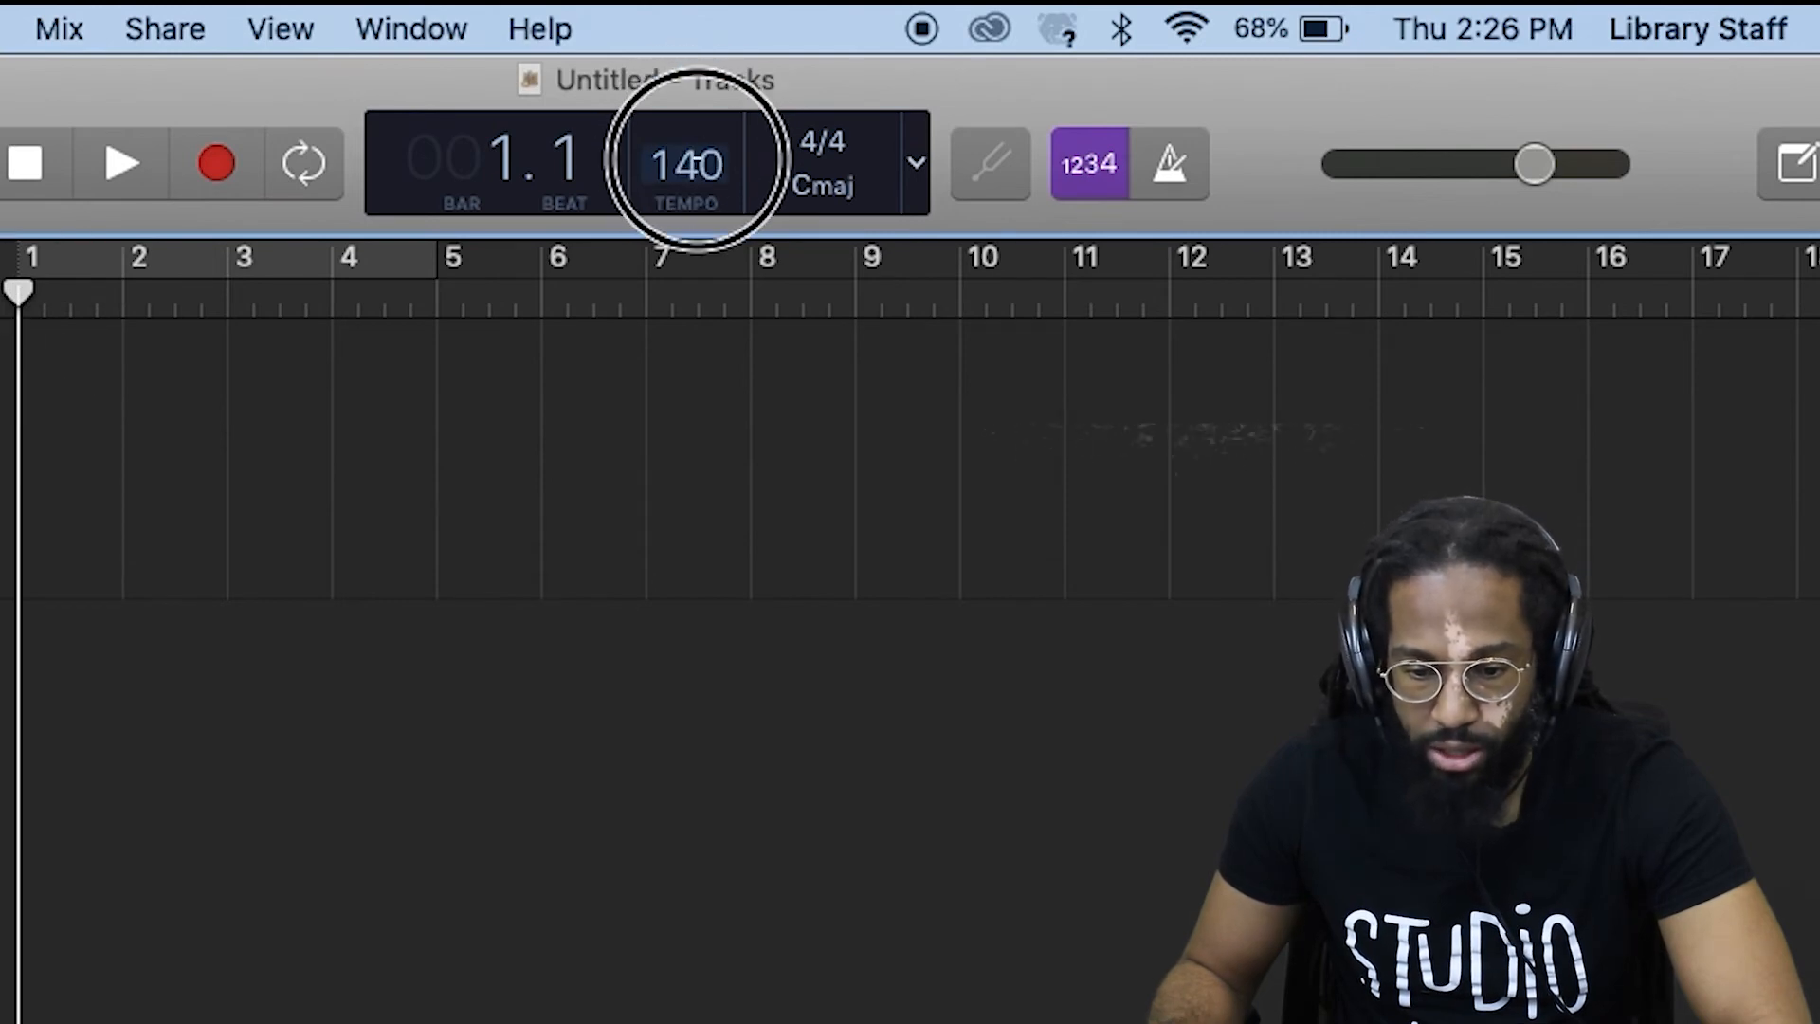
click(833, 134)
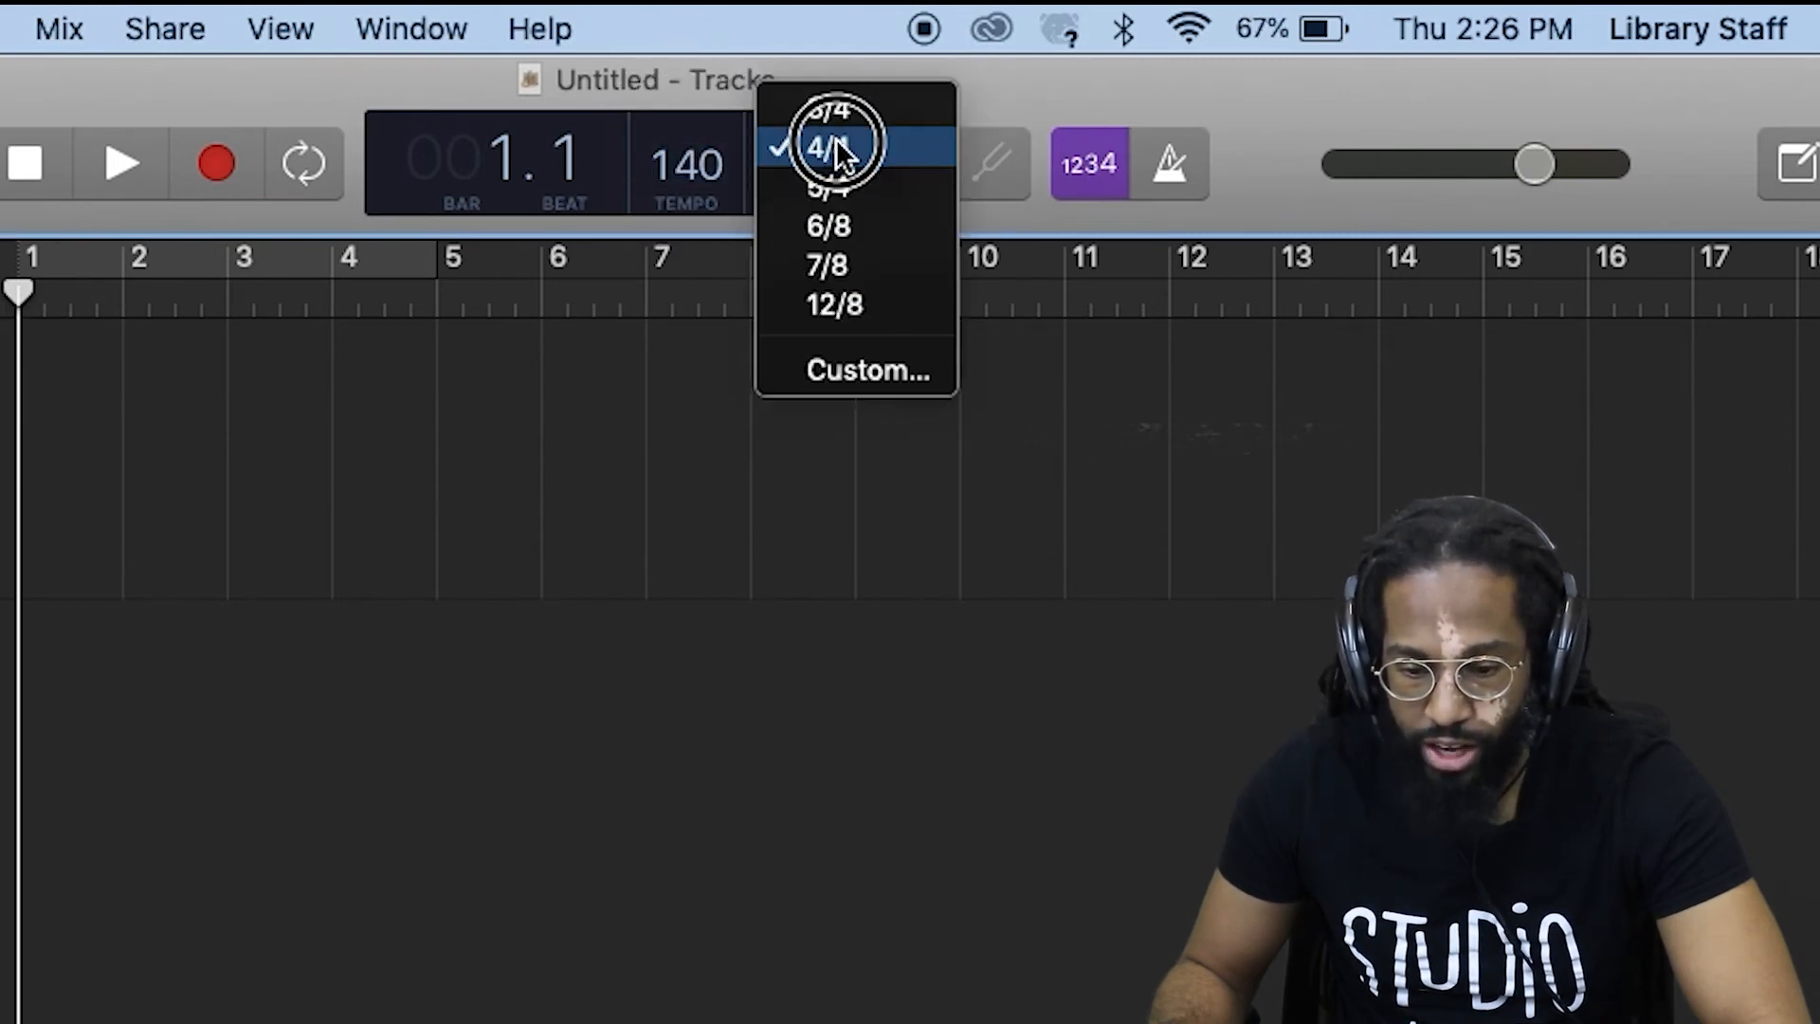
click(834, 148)
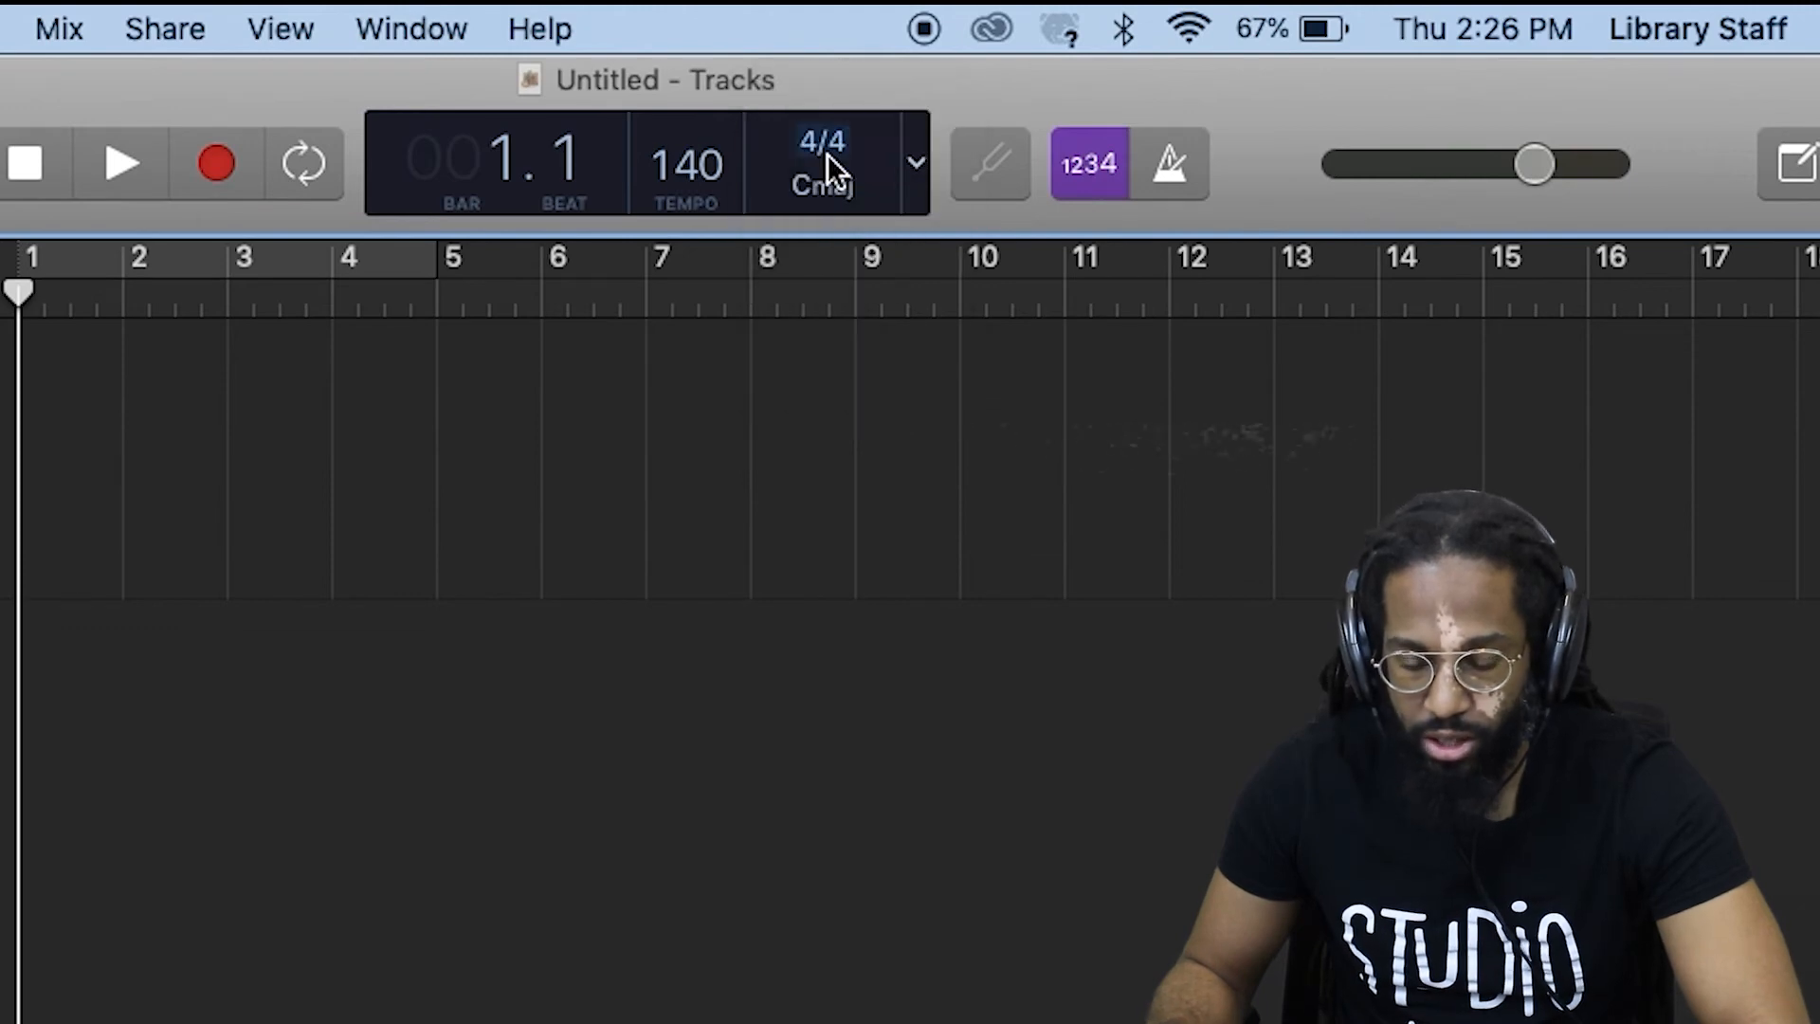
View the available key signatures for the project, keeping C major
click(832, 189)
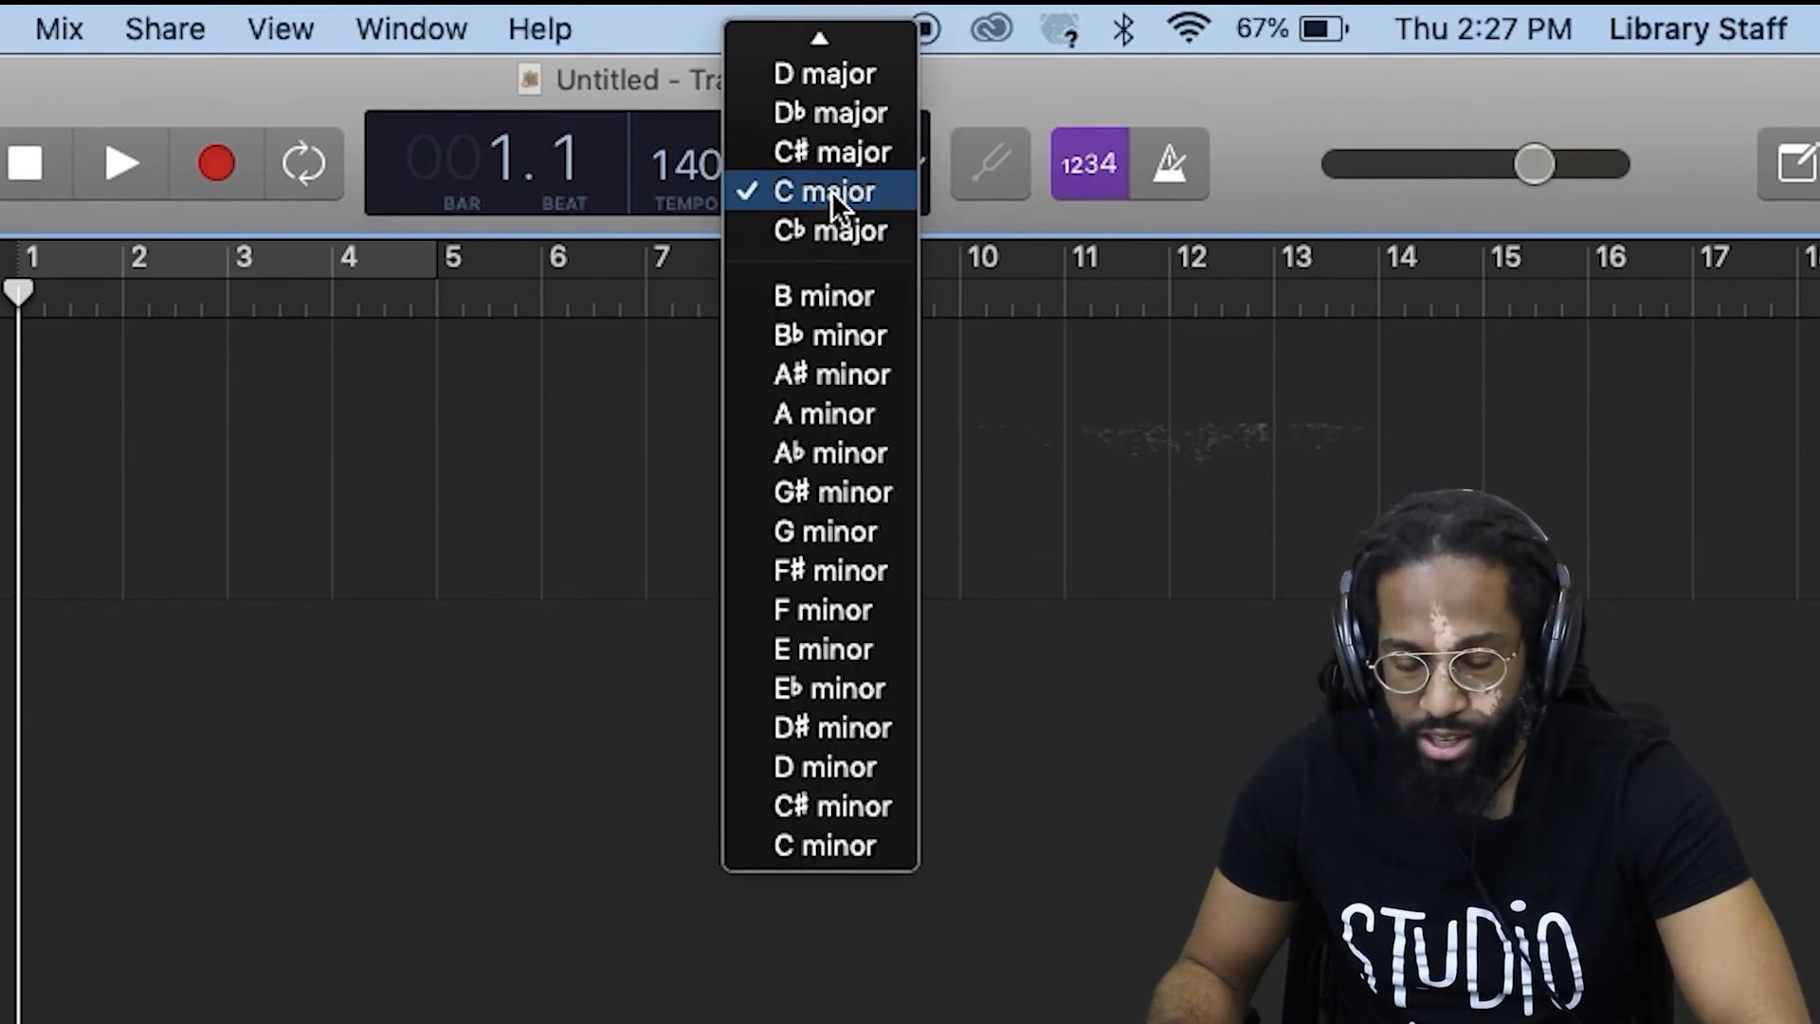
click(850, 191)
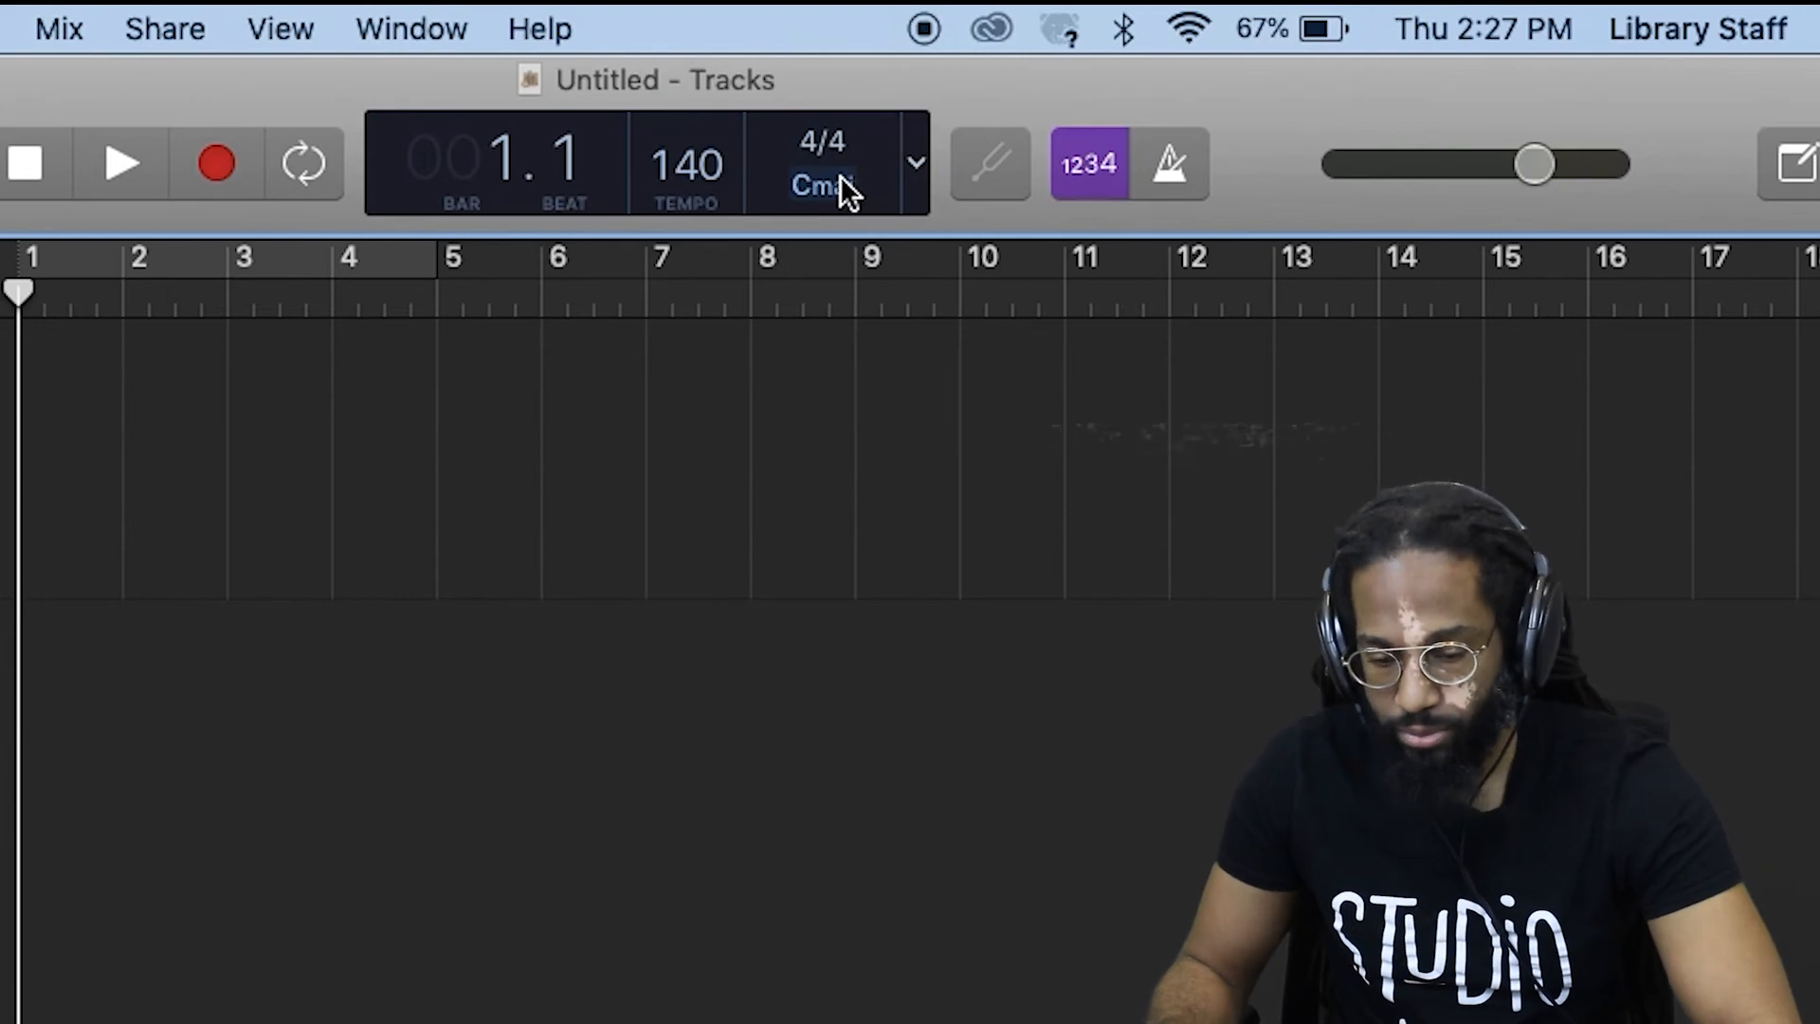
click(840, 174)
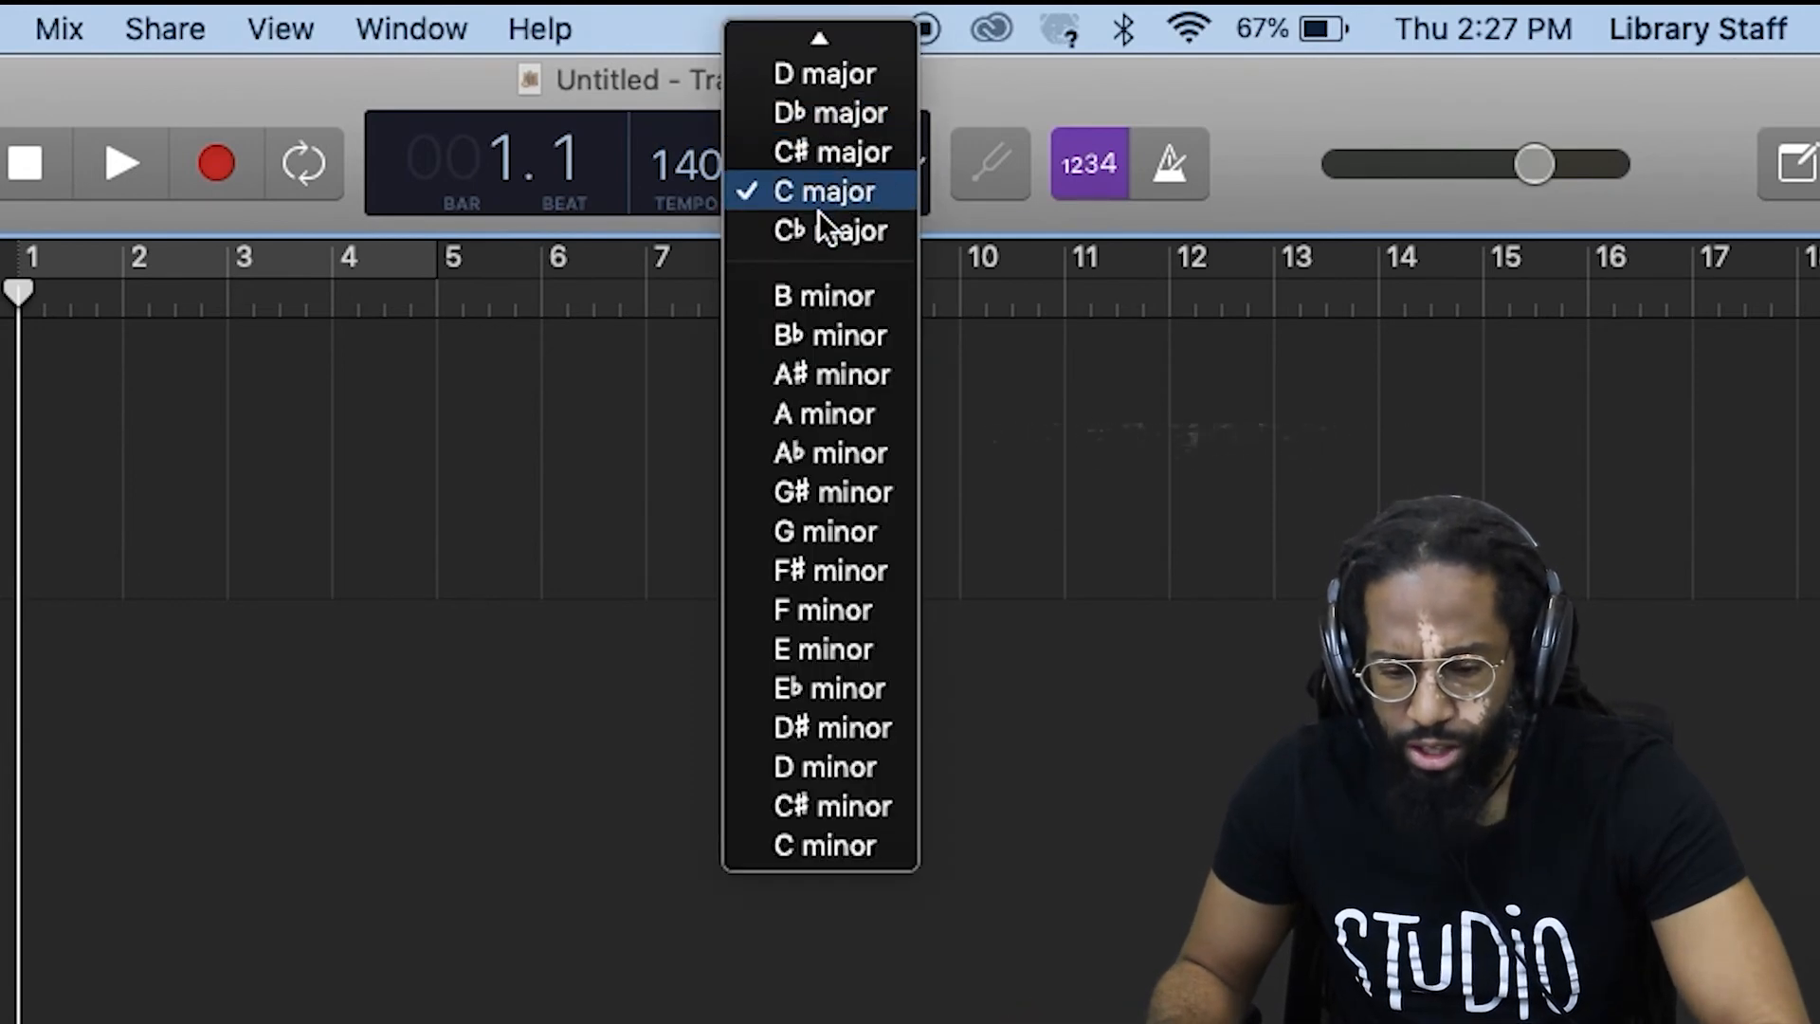
click(821, 185)
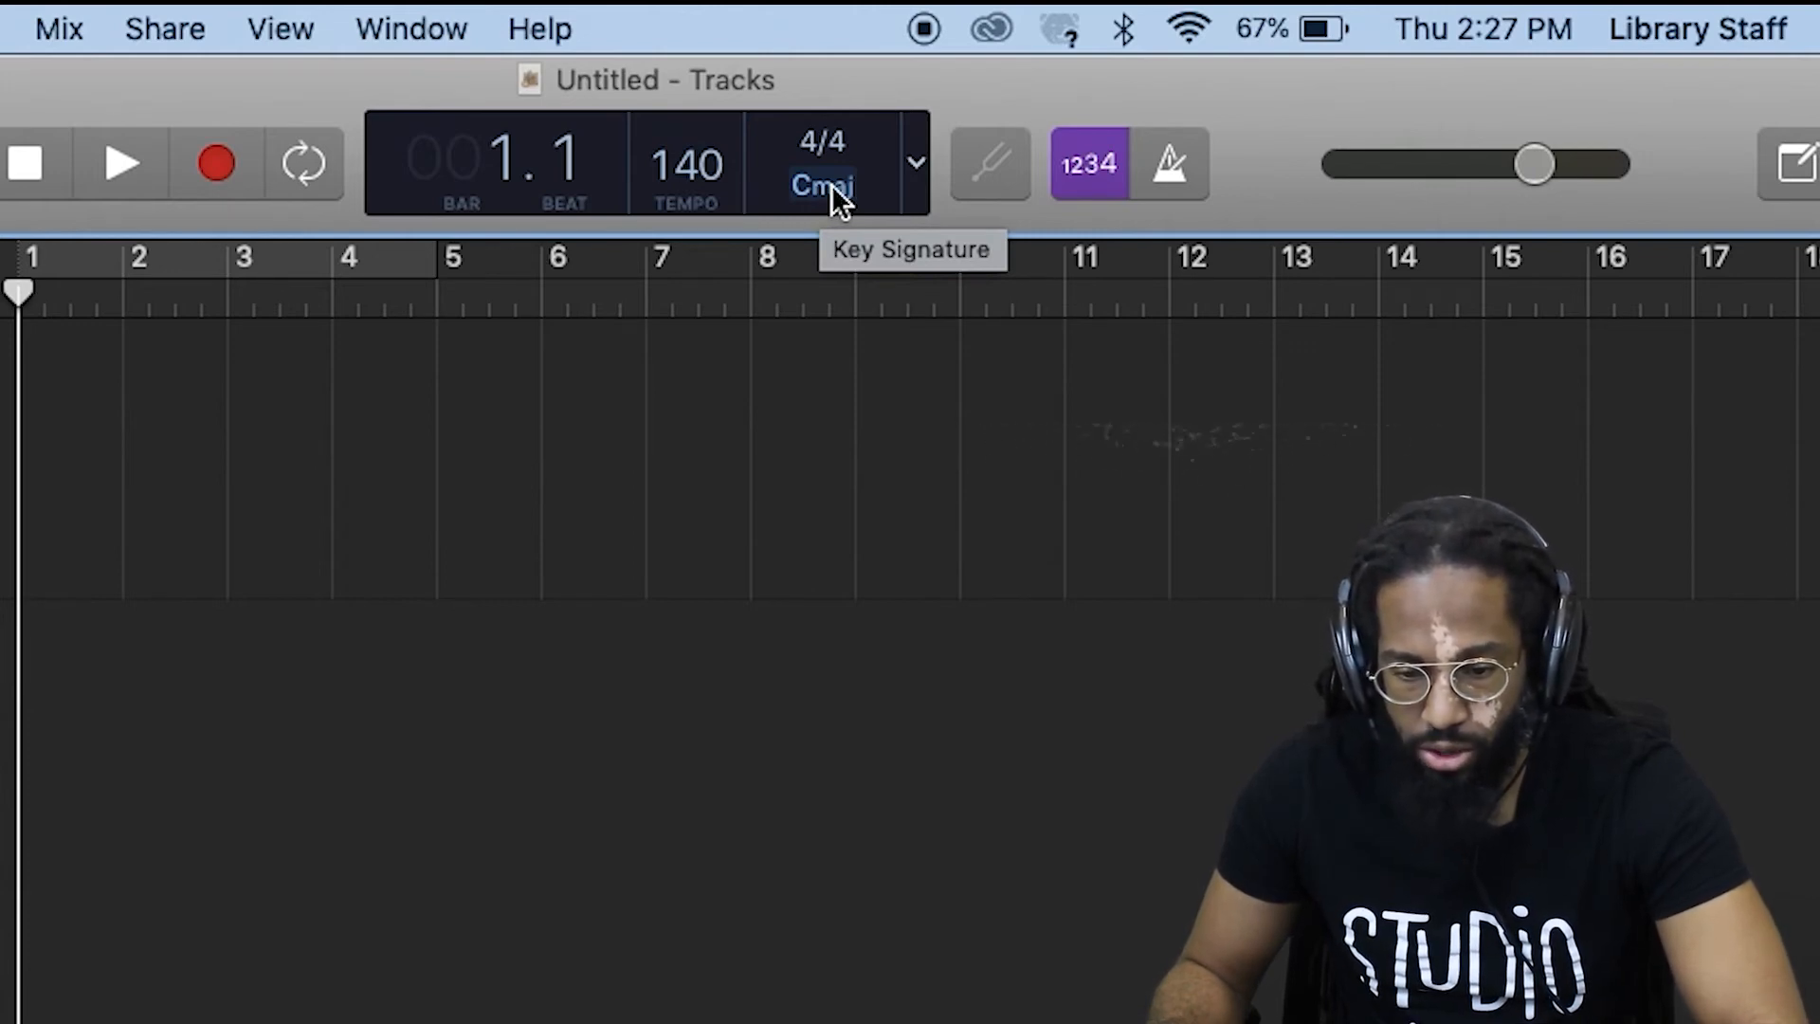
Browse the key signatures, keeping C major, and cycle the project display through Beats & Time, Beats and Time before restoring Beats & Project
click(832, 186)
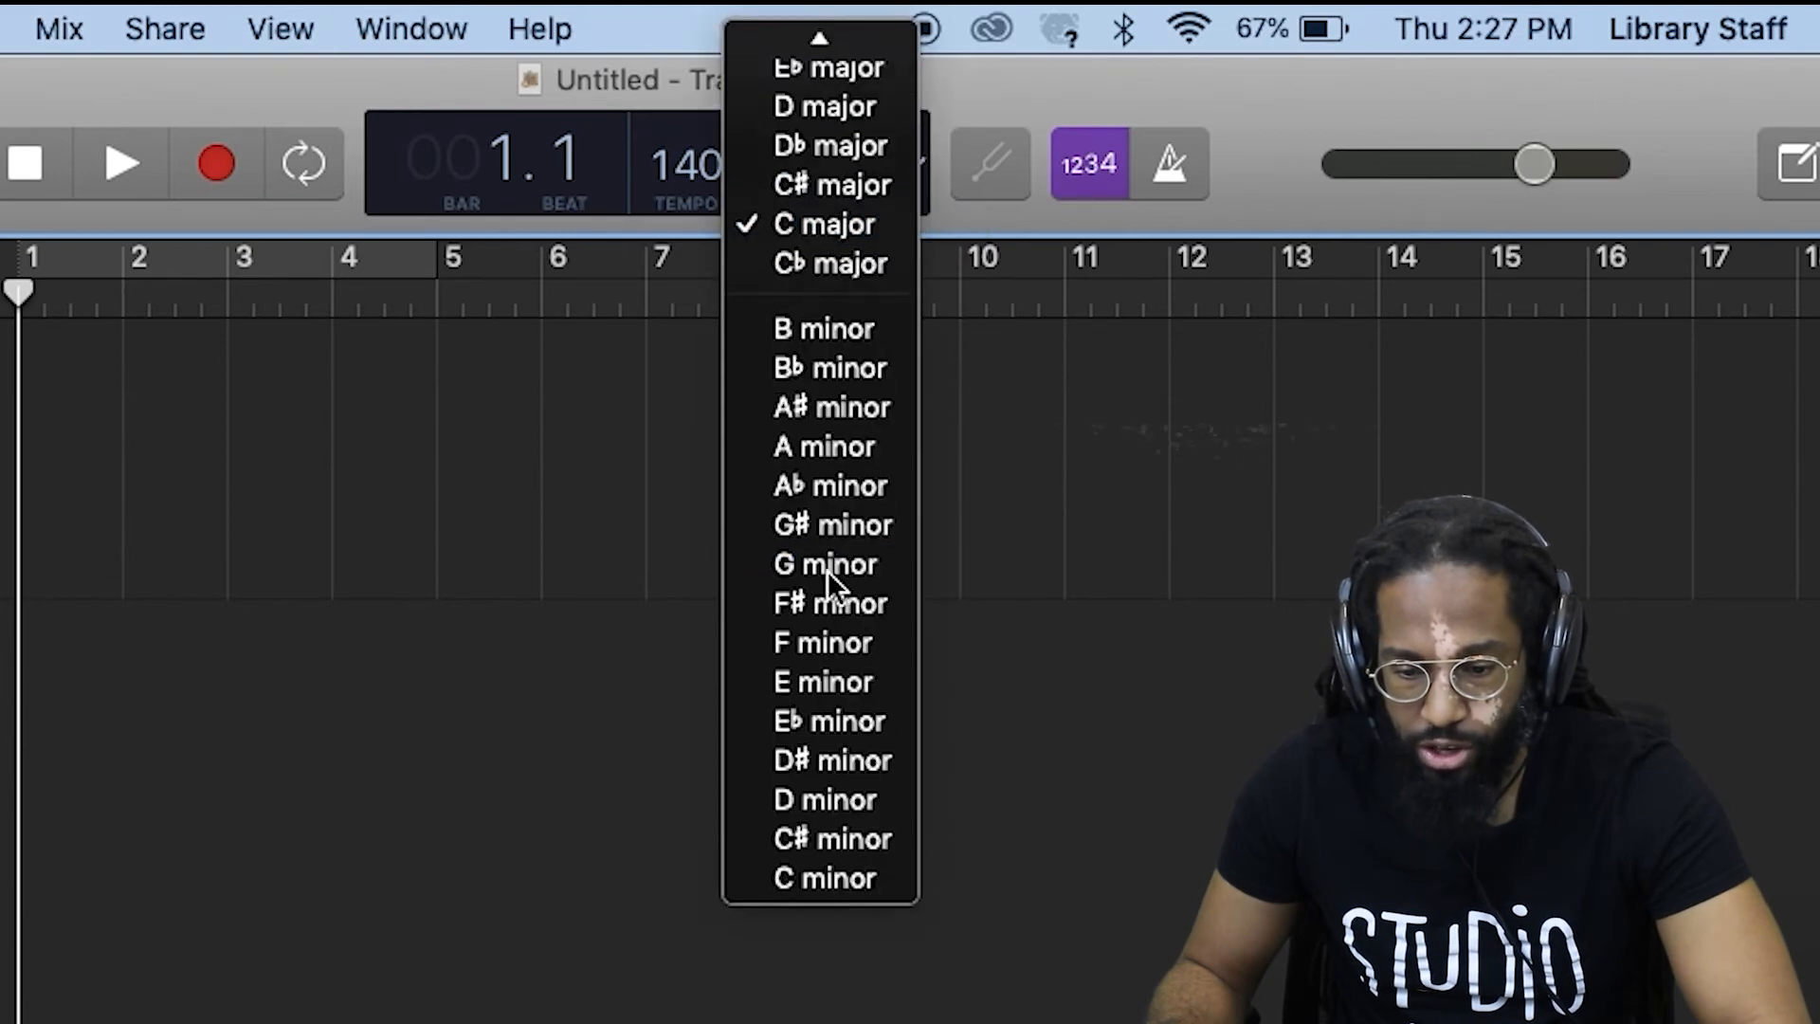
click(835, 484)
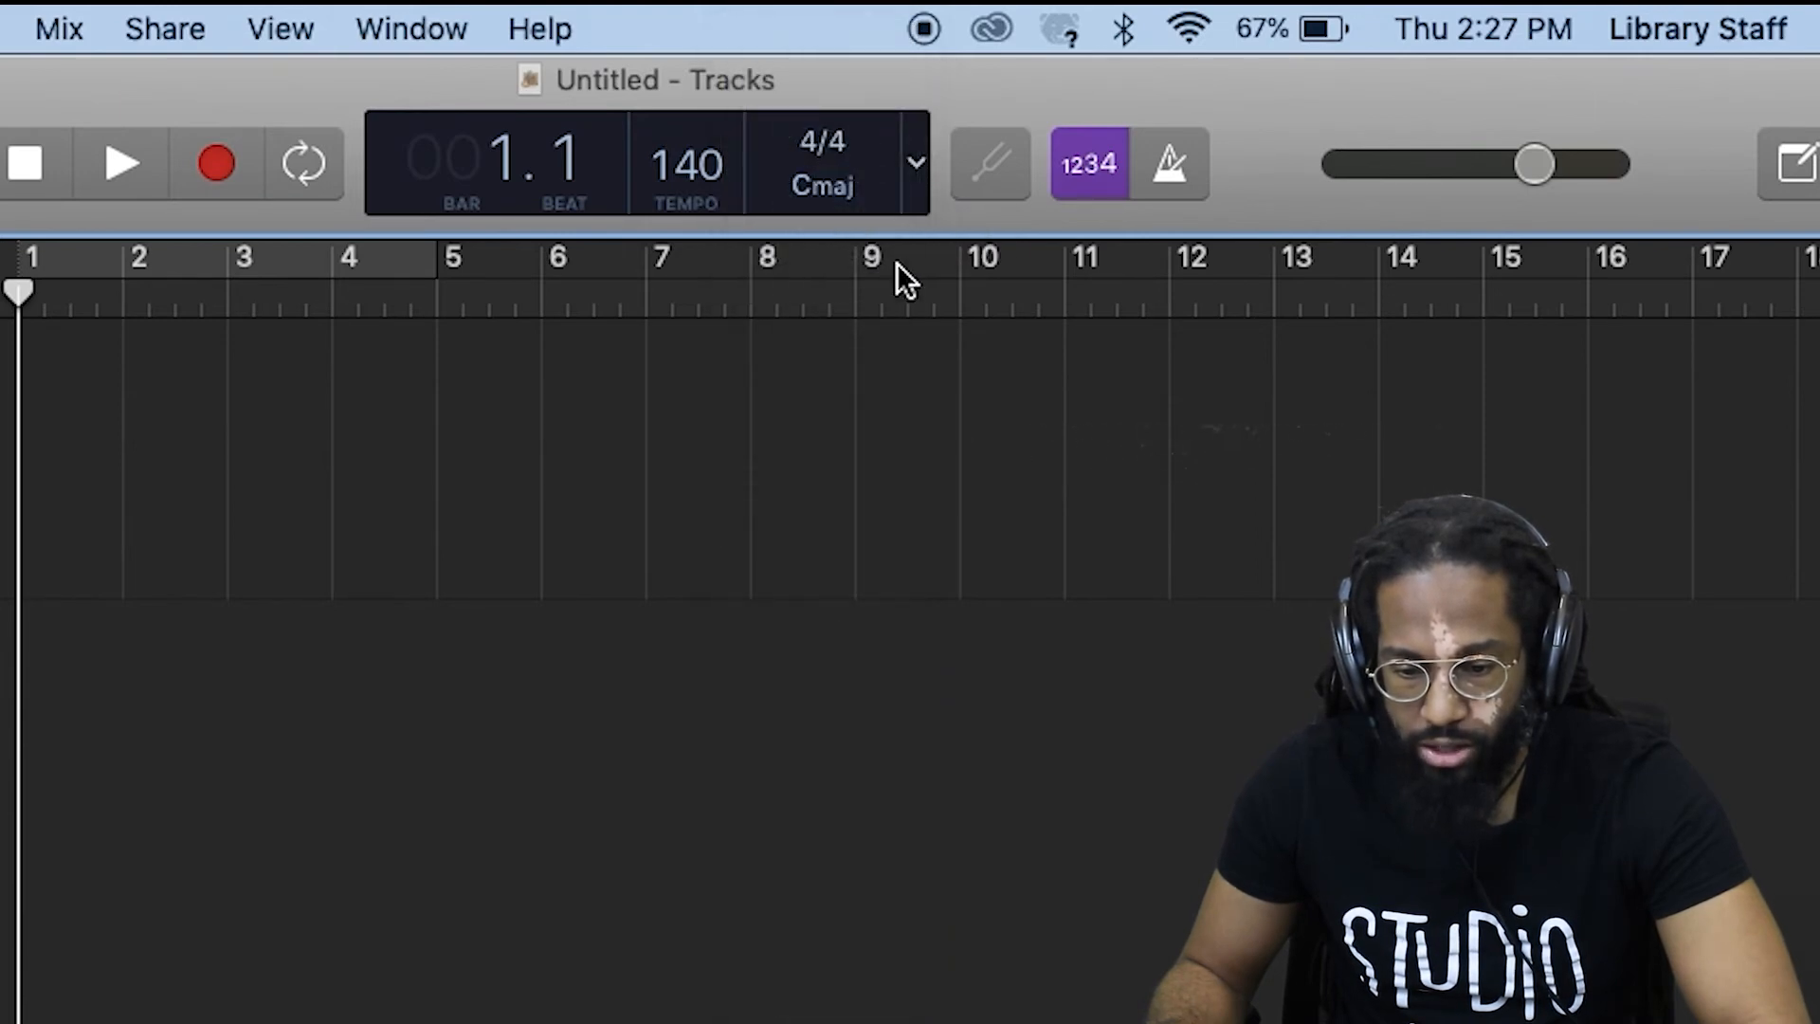
click(918, 152)
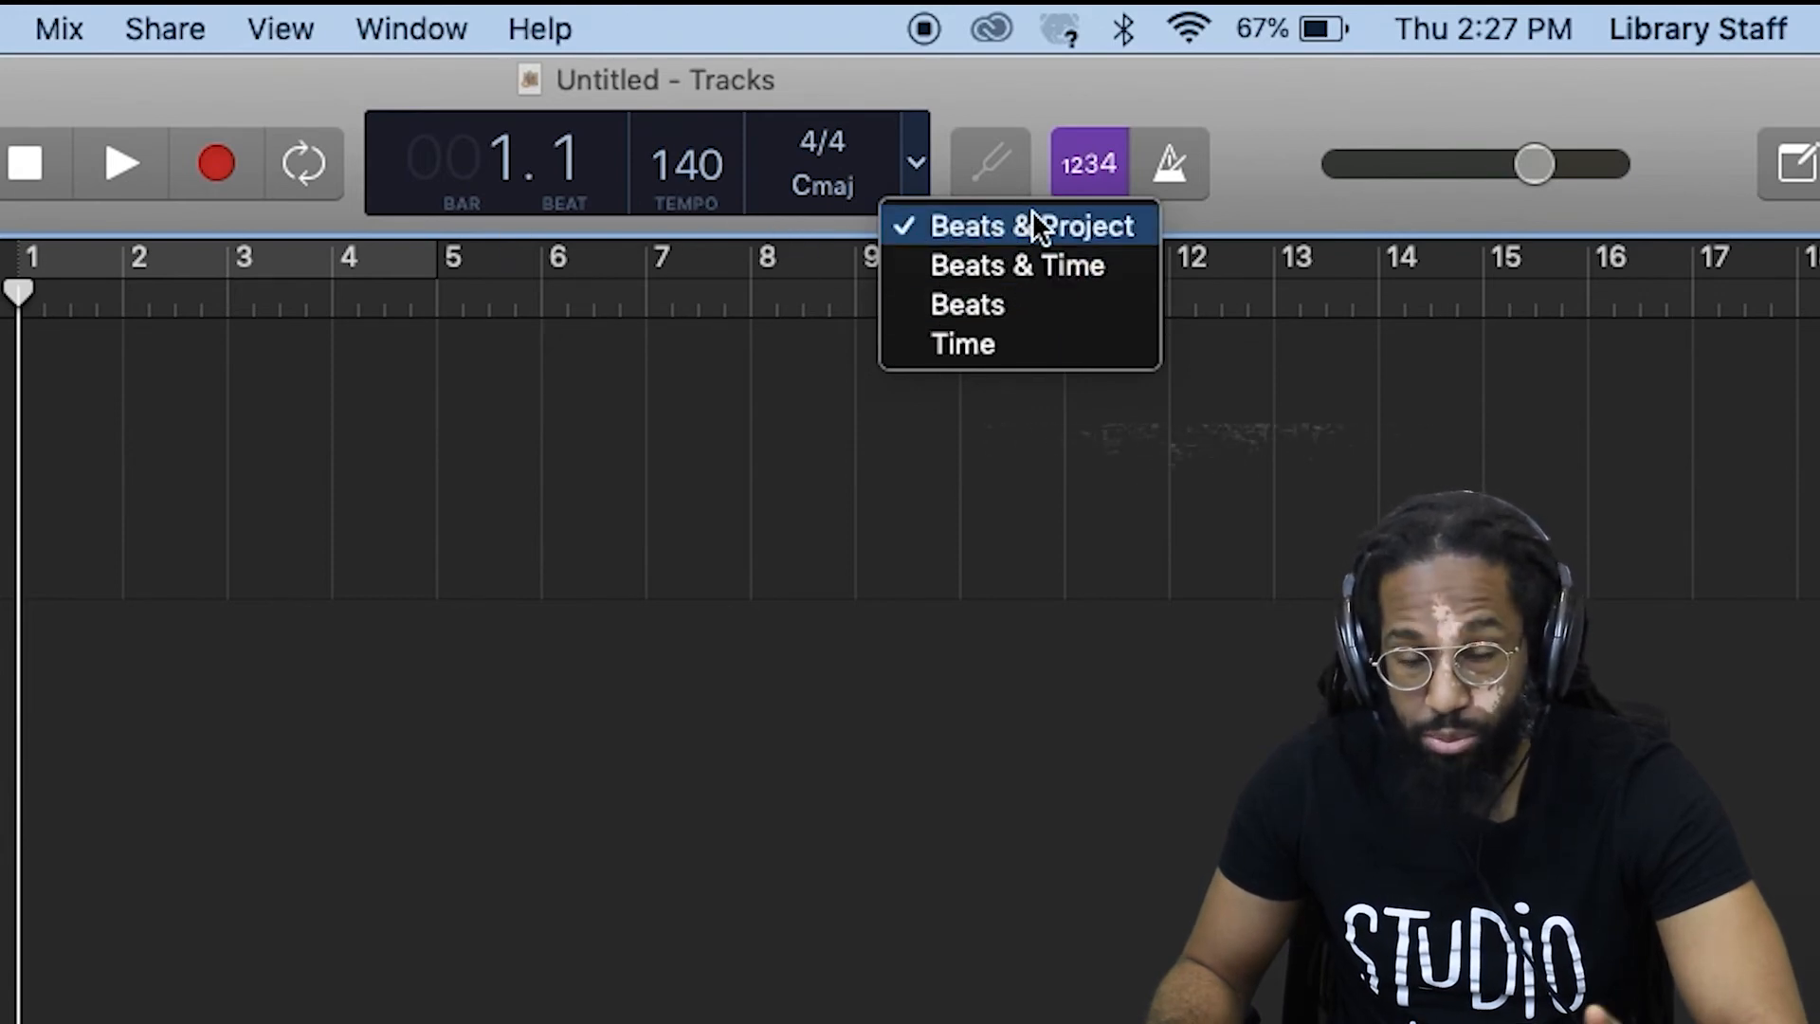
click(1050, 265)
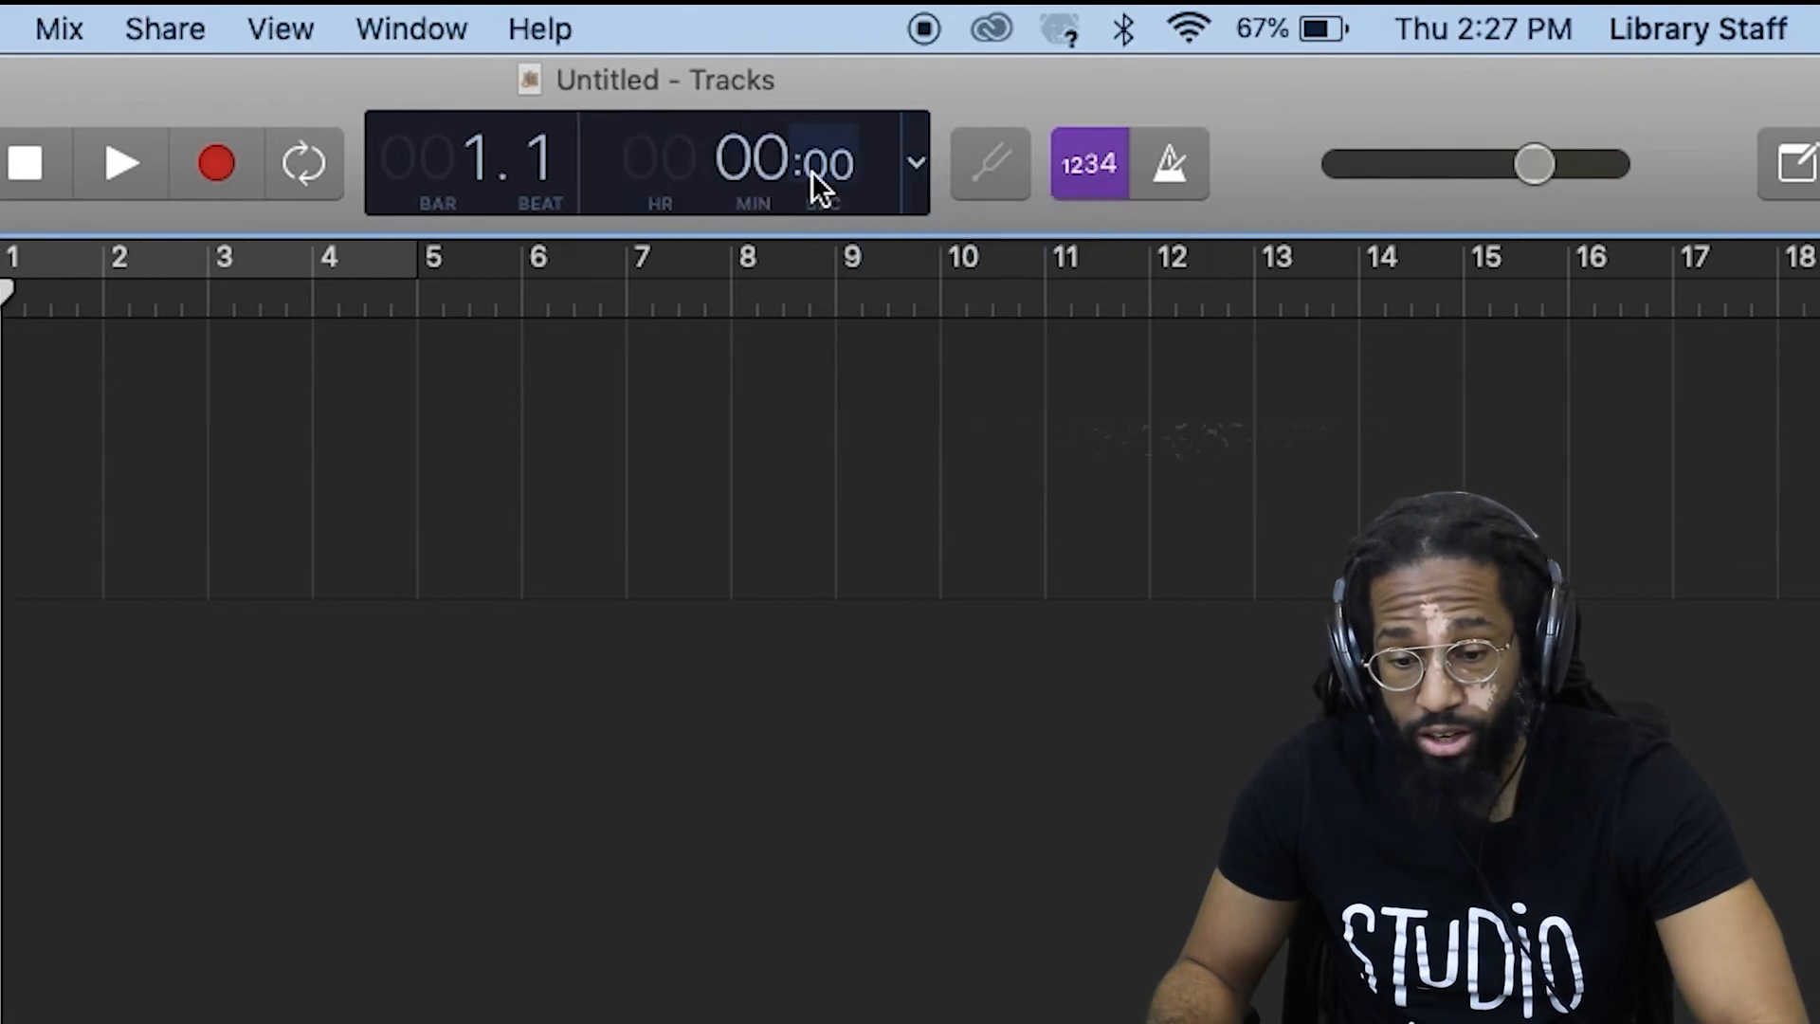
click(918, 168)
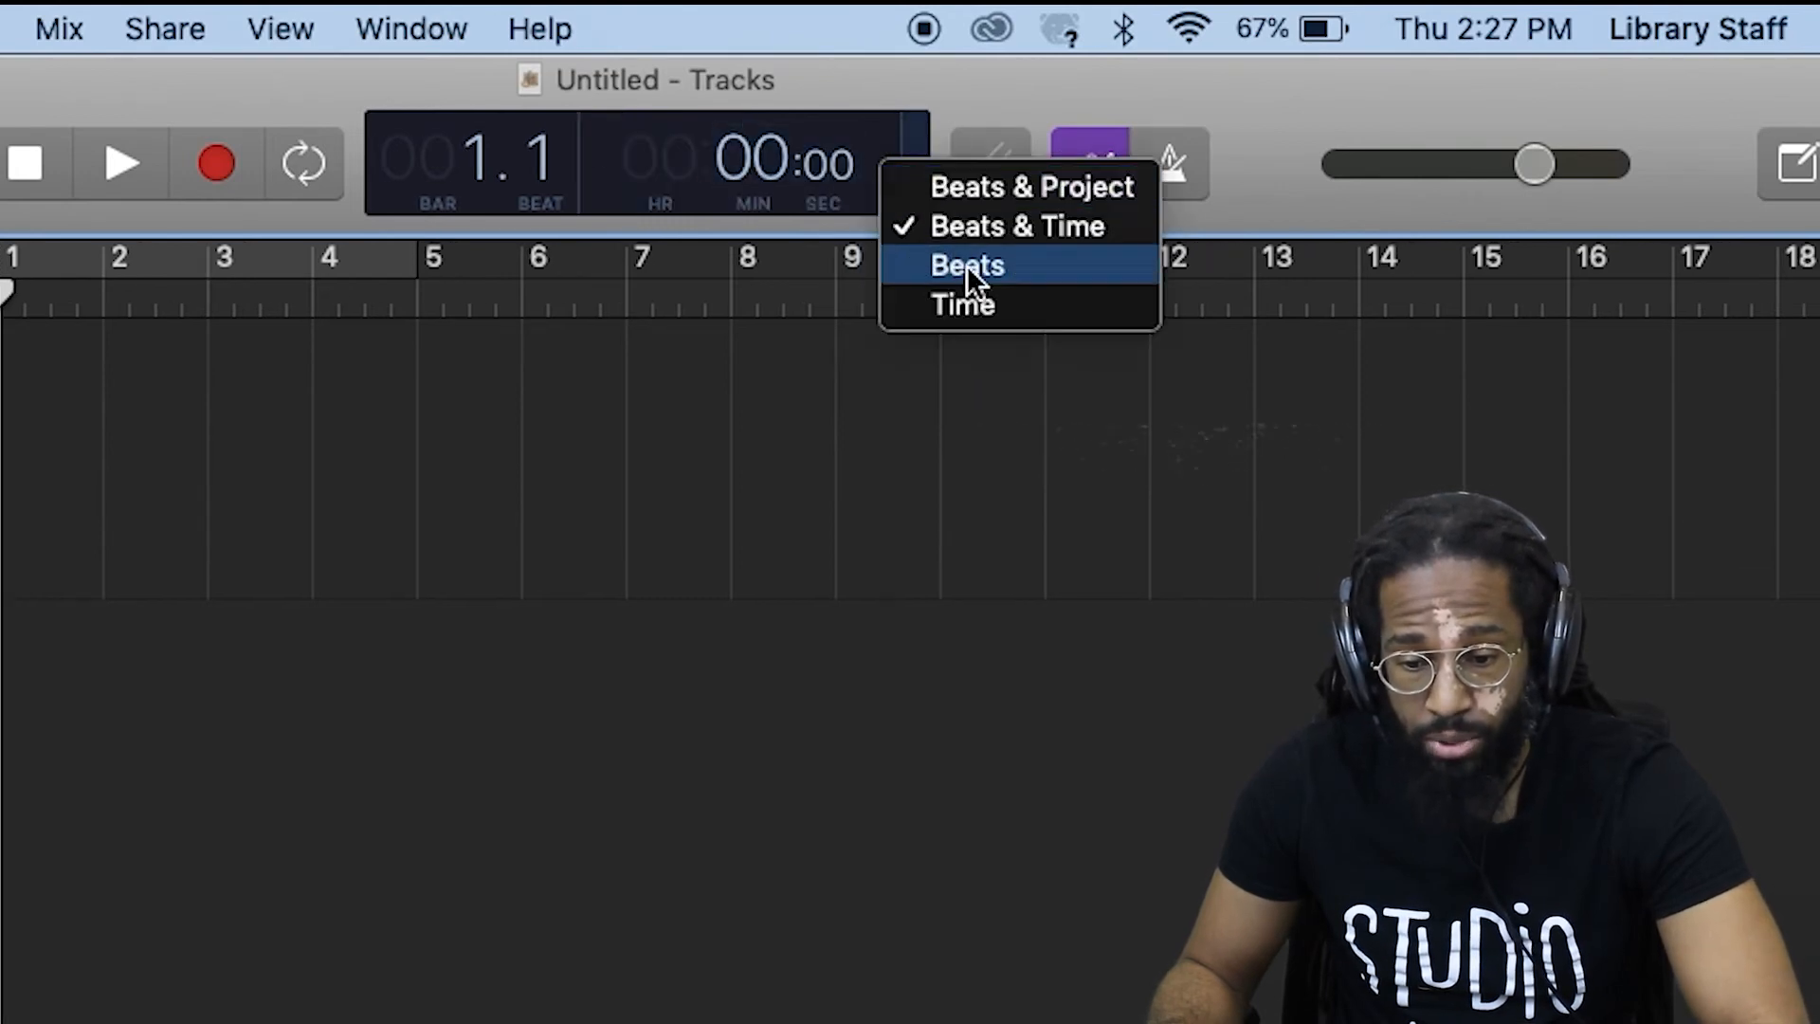
click(1002, 270)
click(923, 172)
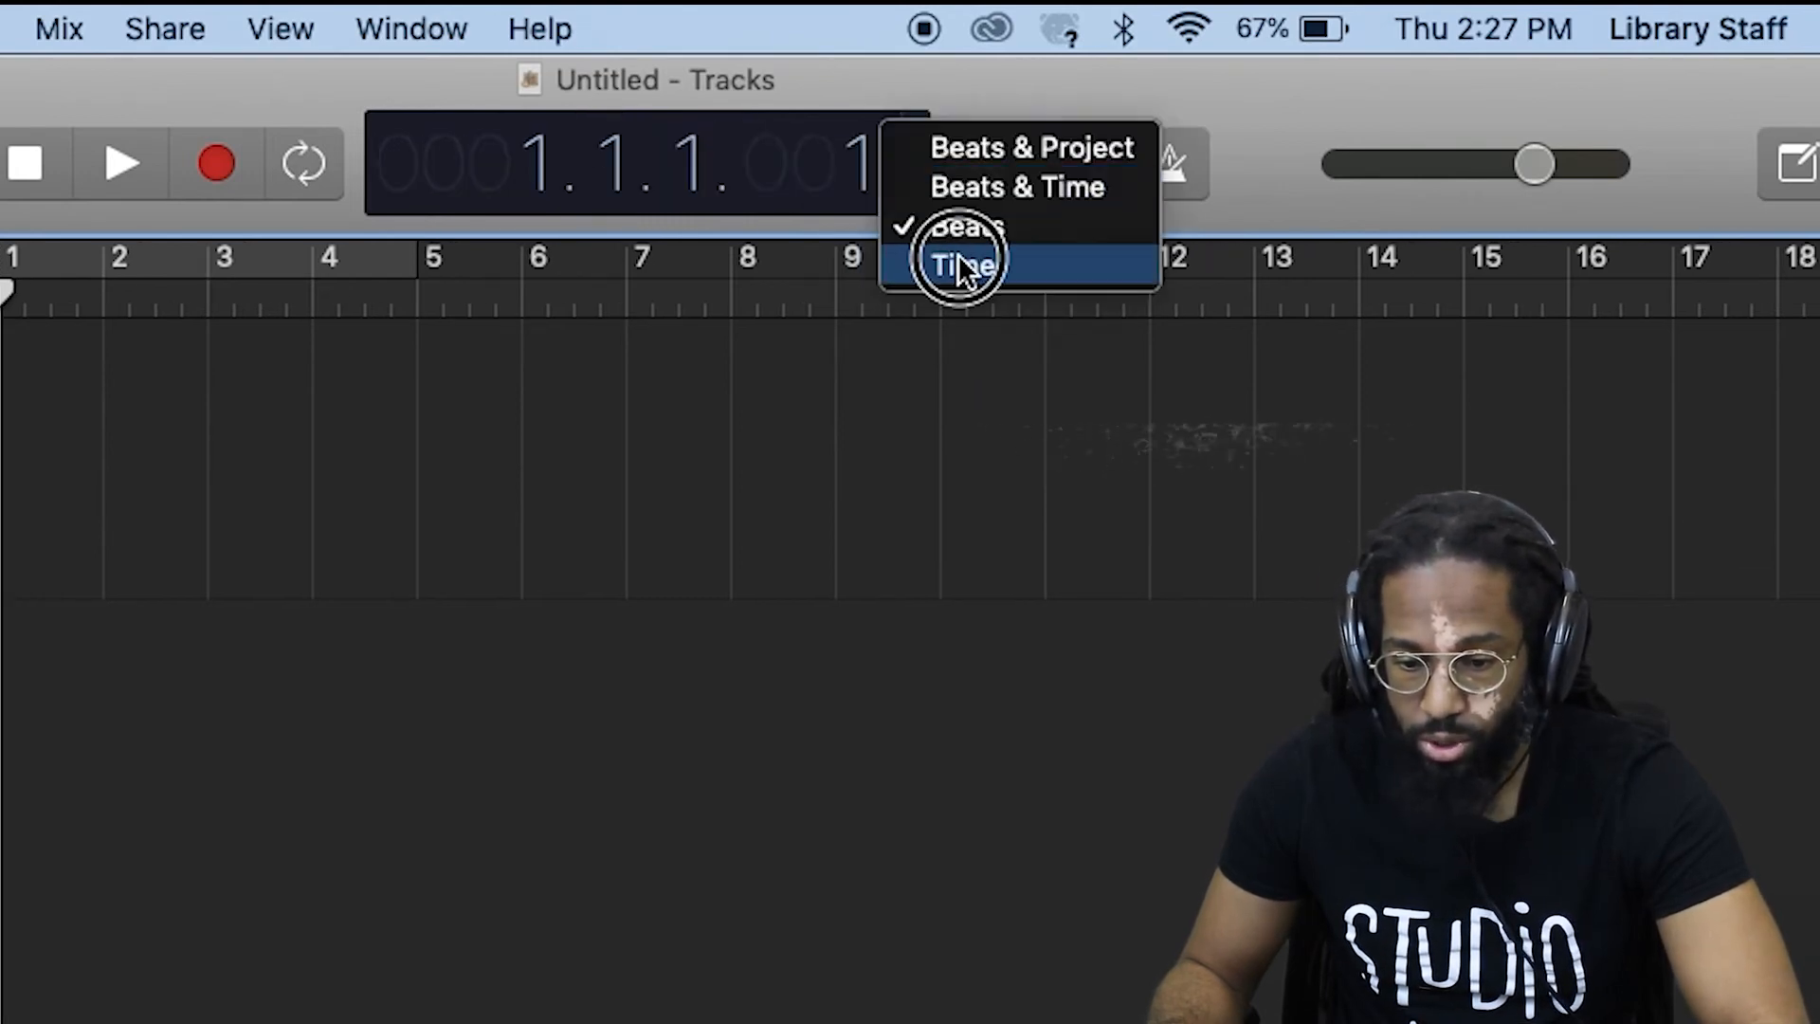
click(958, 266)
click(883, 173)
click(992, 110)
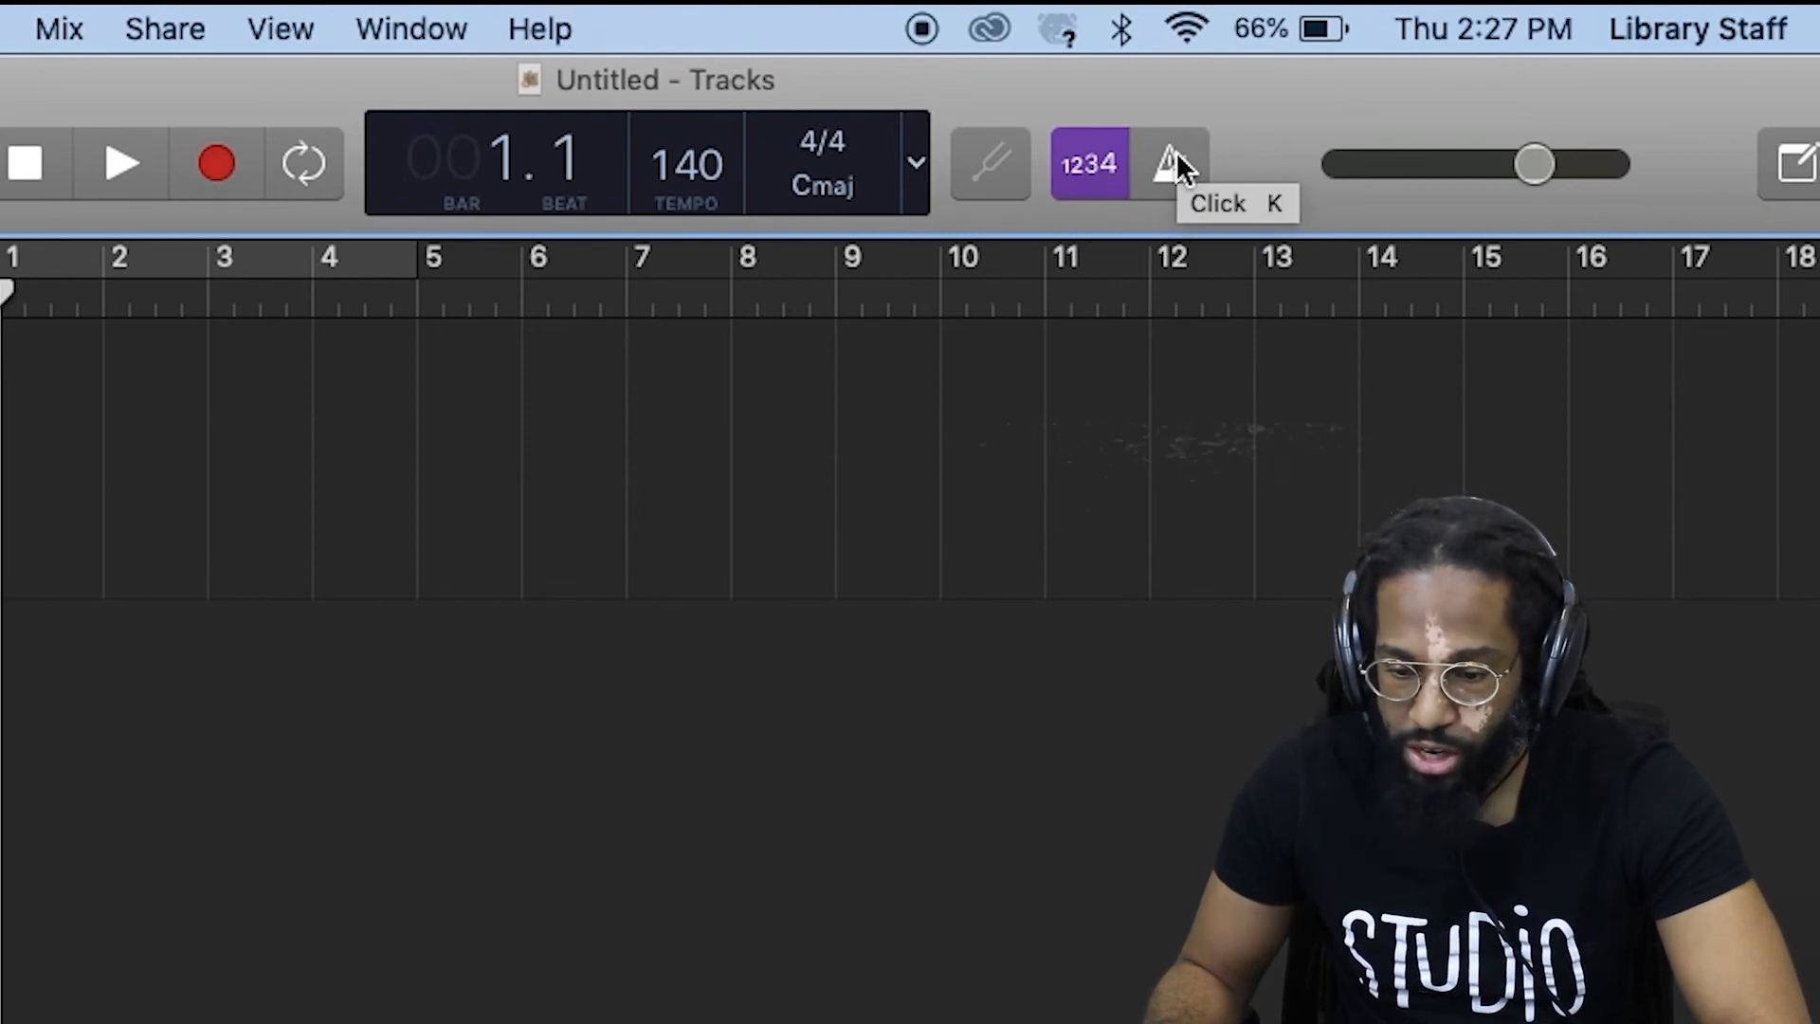
Try the master volume slider, leaving it at +0.0 dB
click(1535, 163)
drag(1536, 162, 1494, 179)
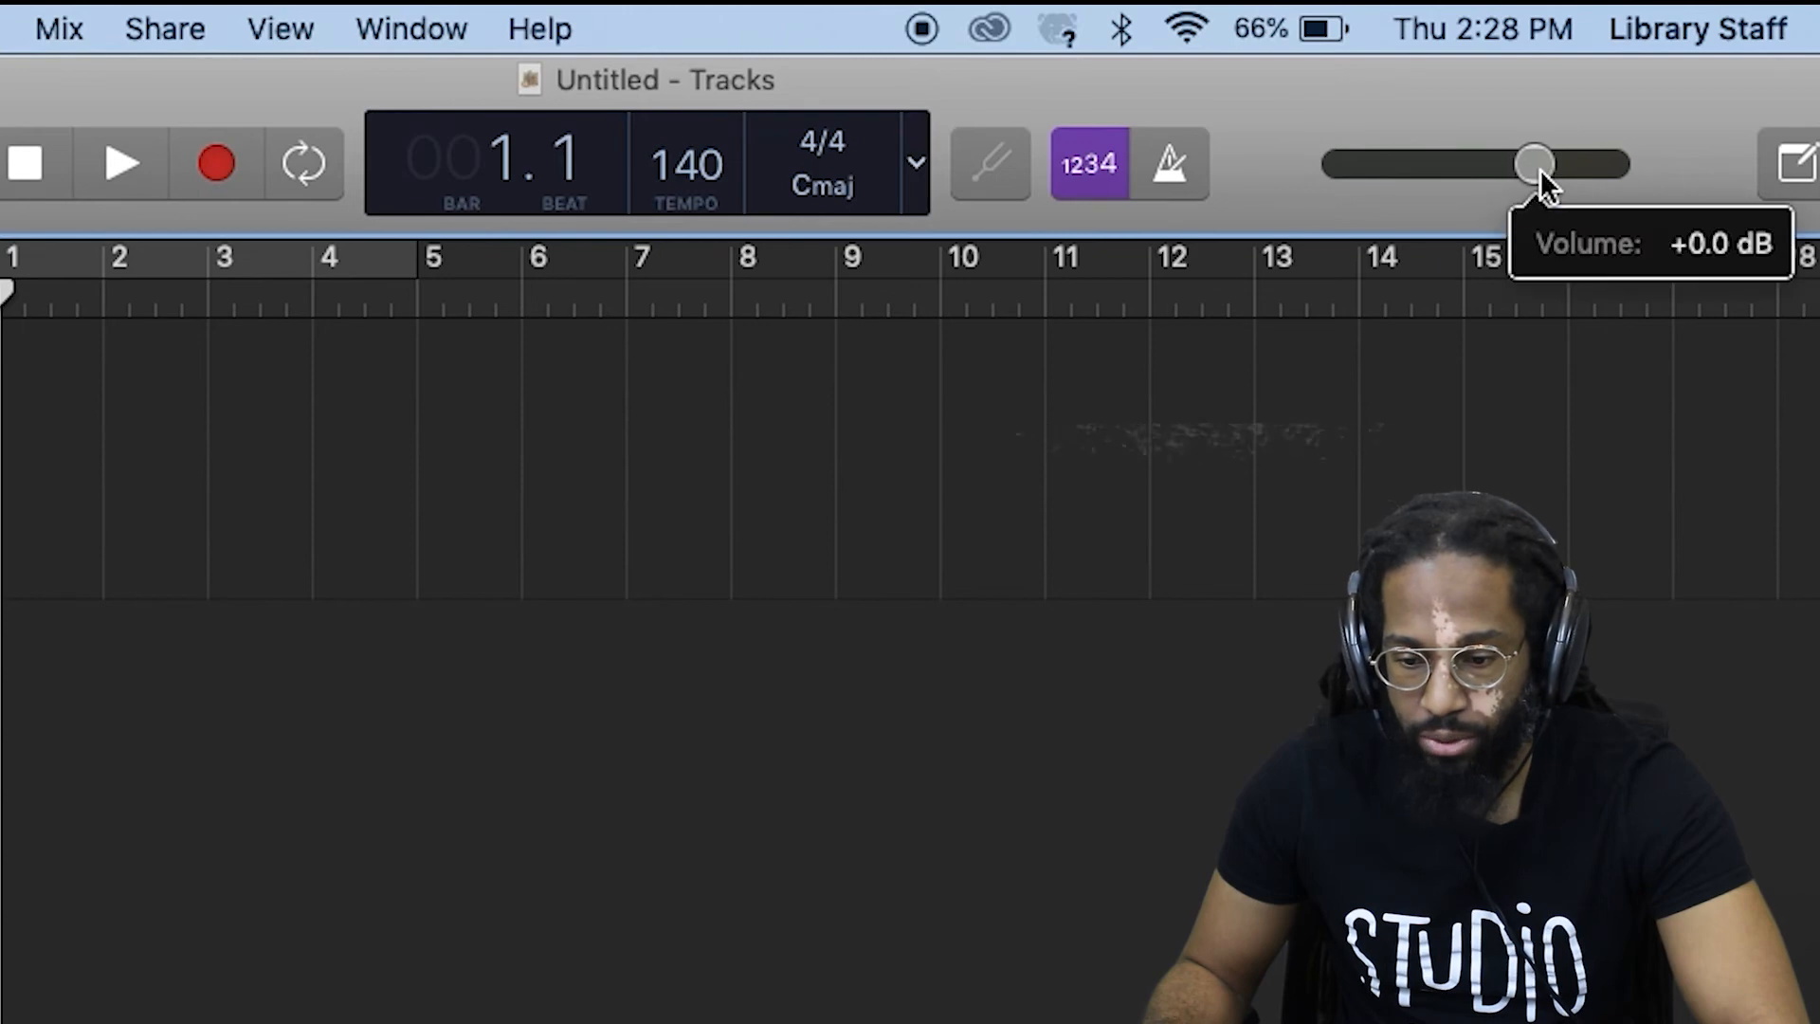
Show and hide the Note Pad and the Loop Browser in turn
click(1796, 156)
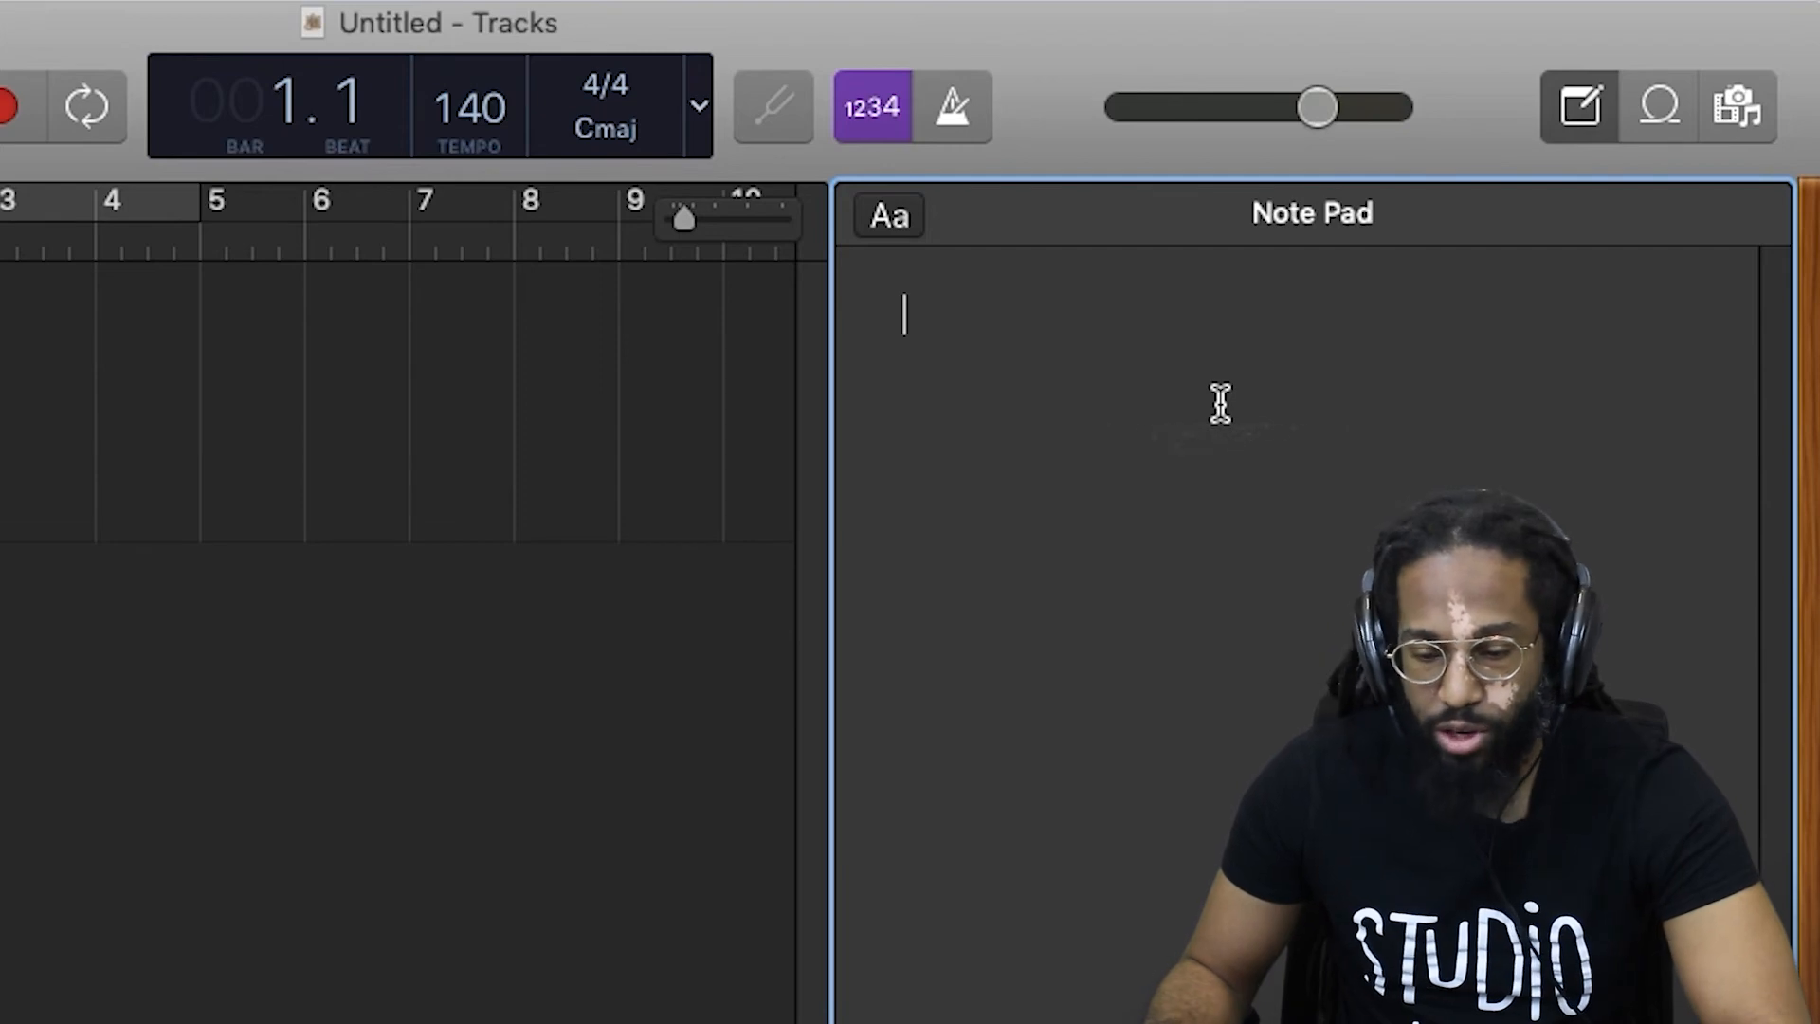
click(1576, 112)
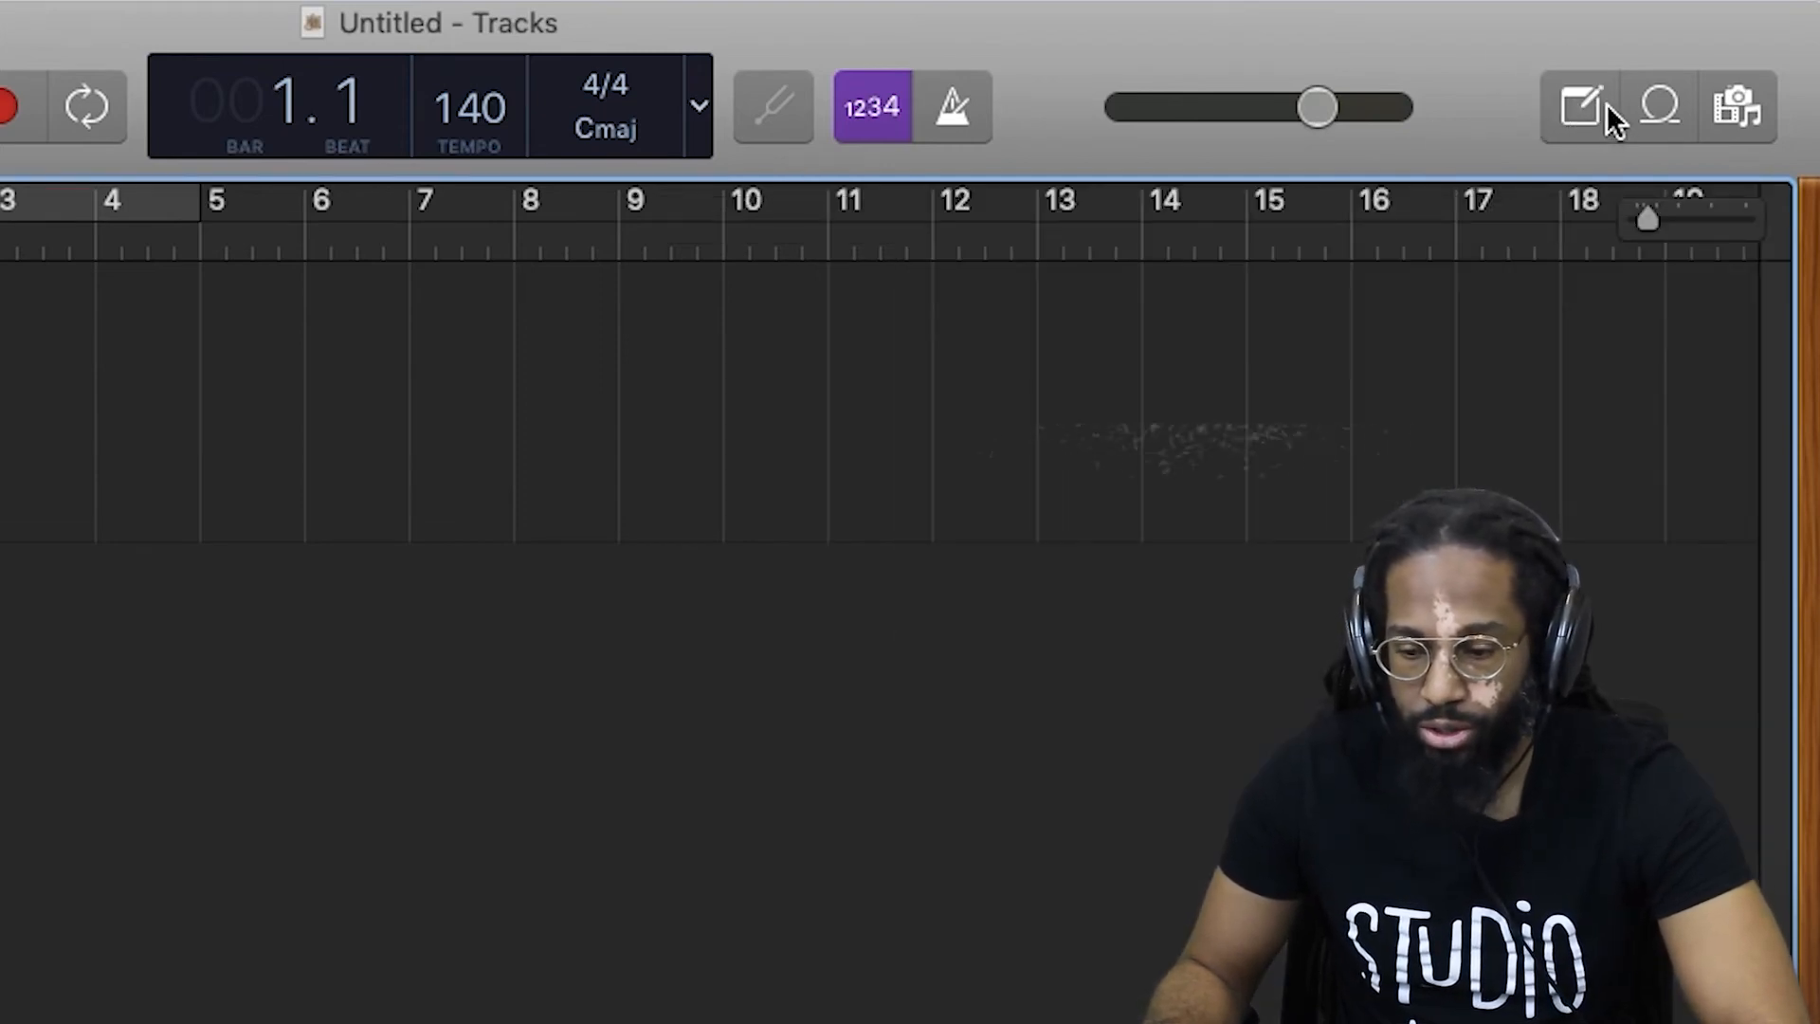
click(1656, 106)
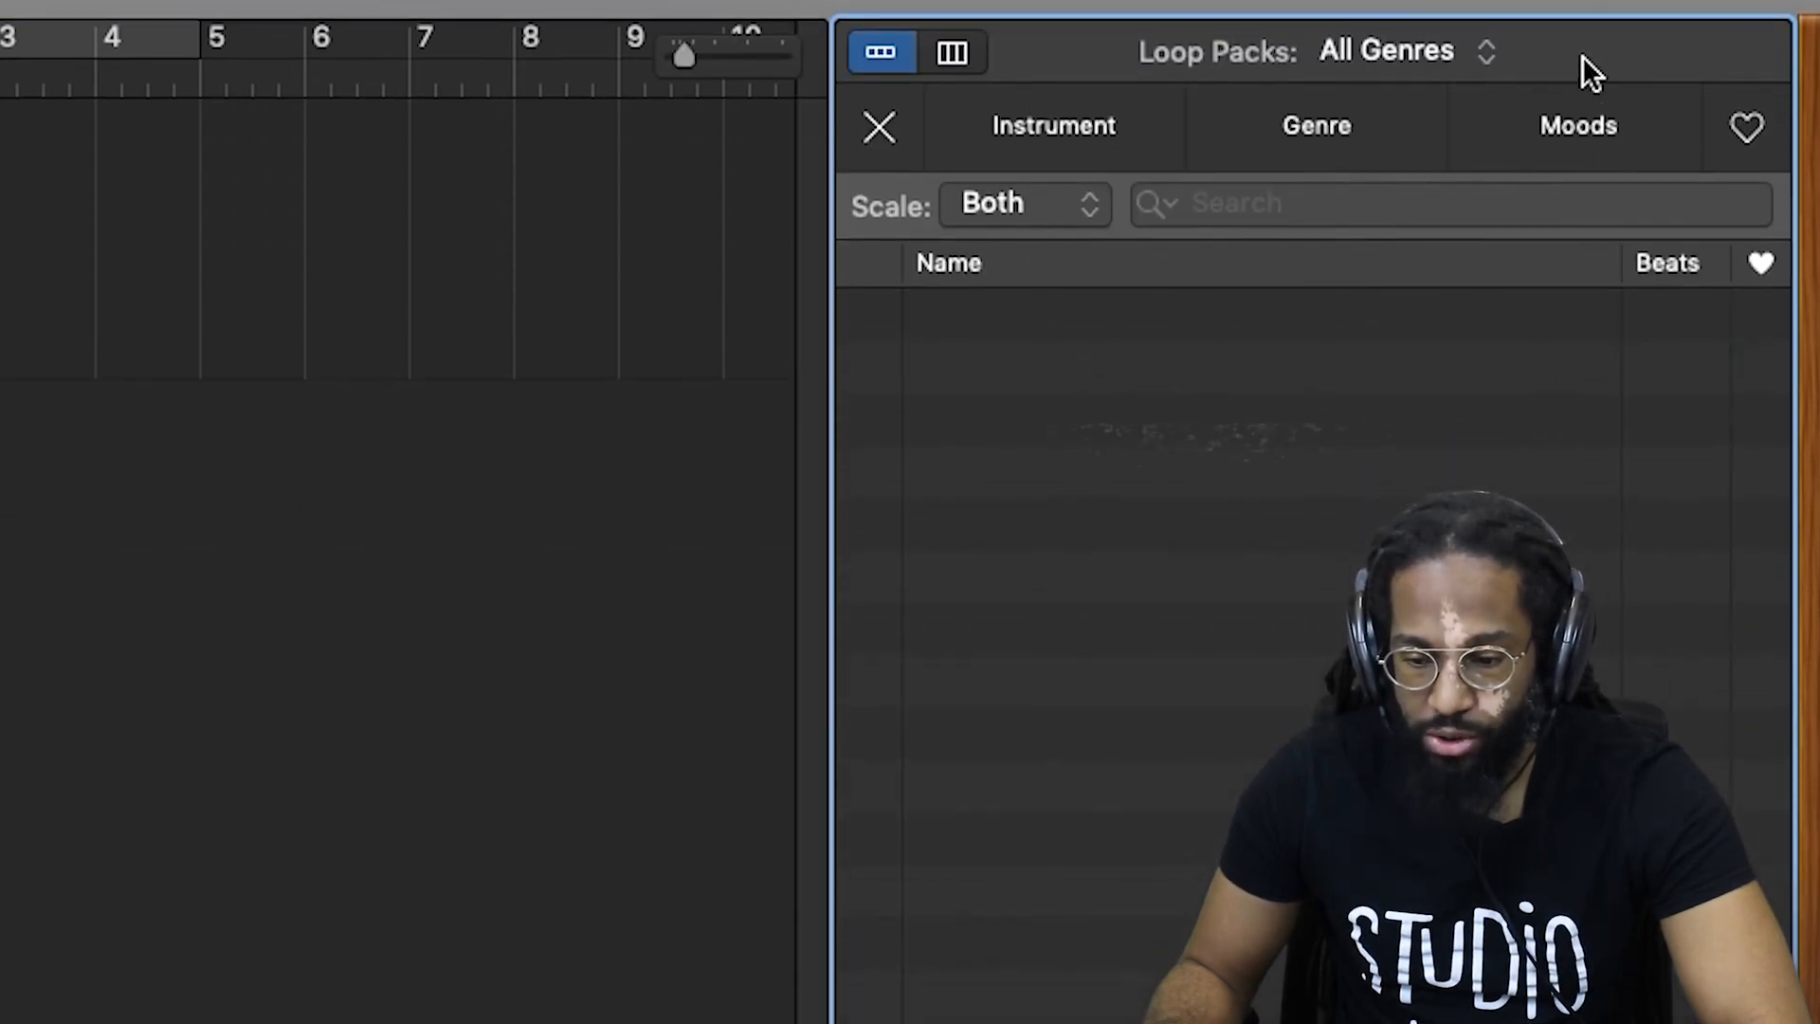
click(1654, 106)
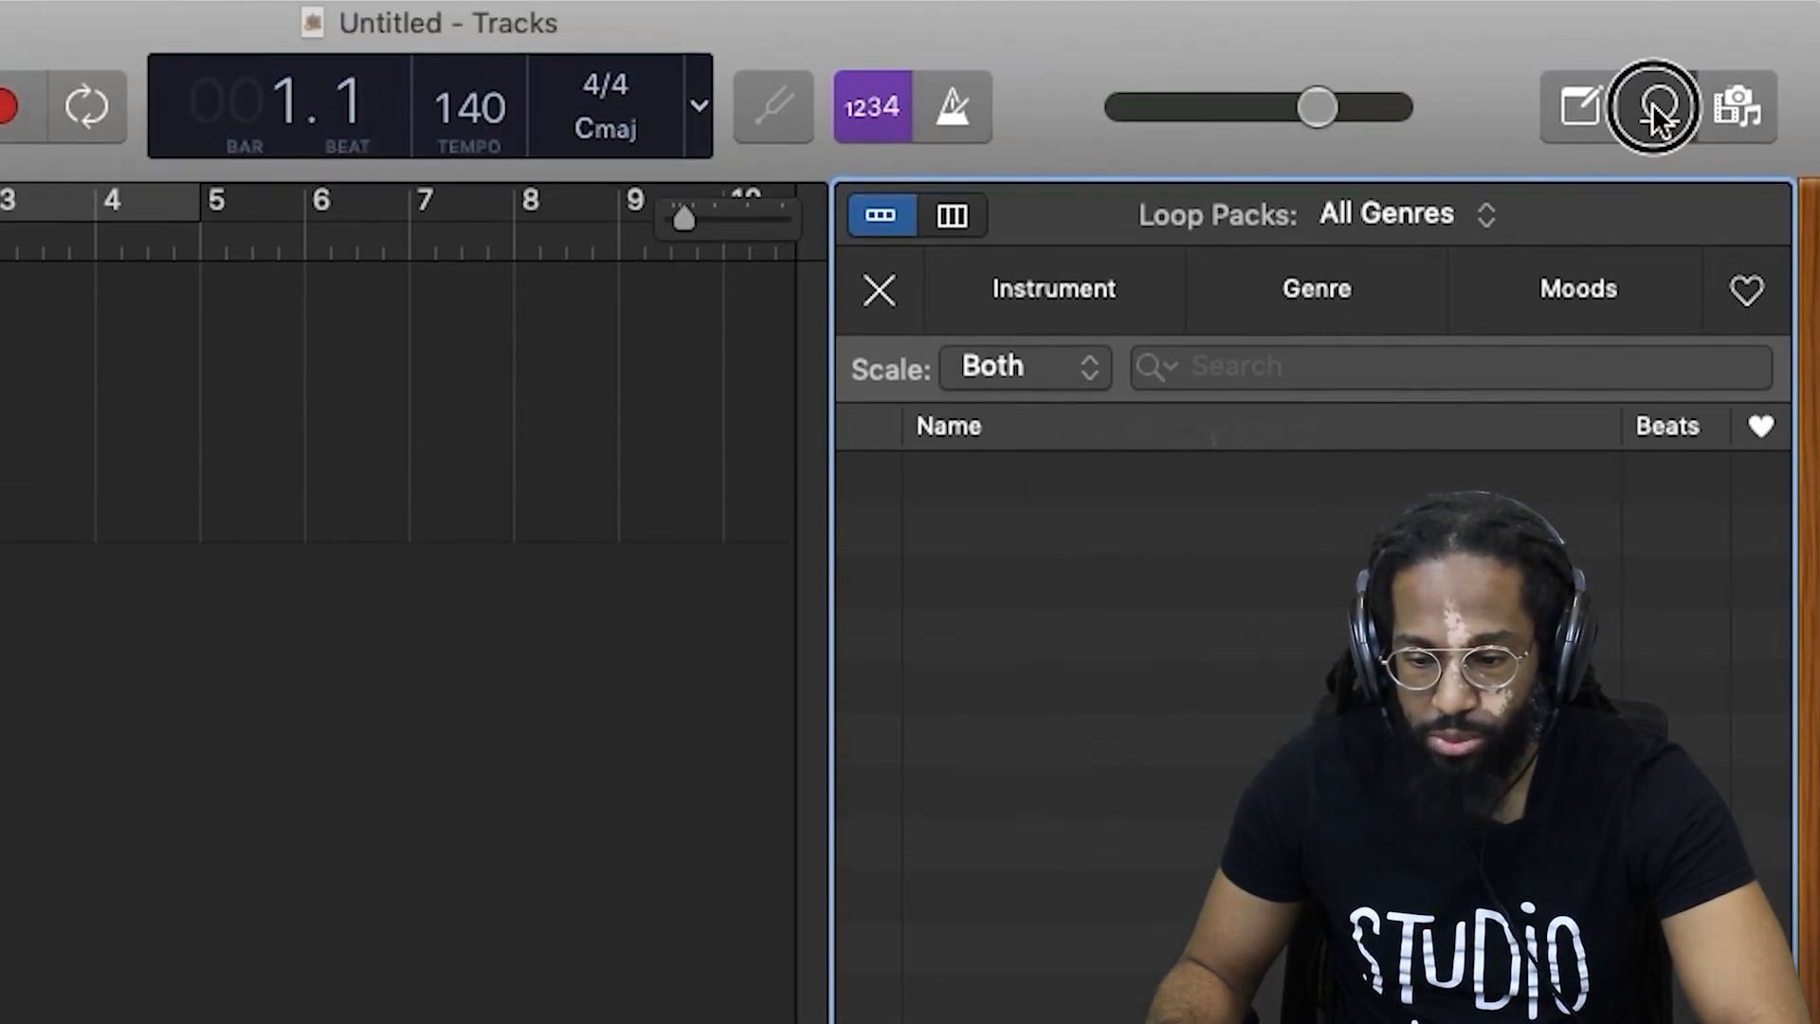
Open the Media Browser, allow GarageBand to access photos, and close the browser
click(1729, 108)
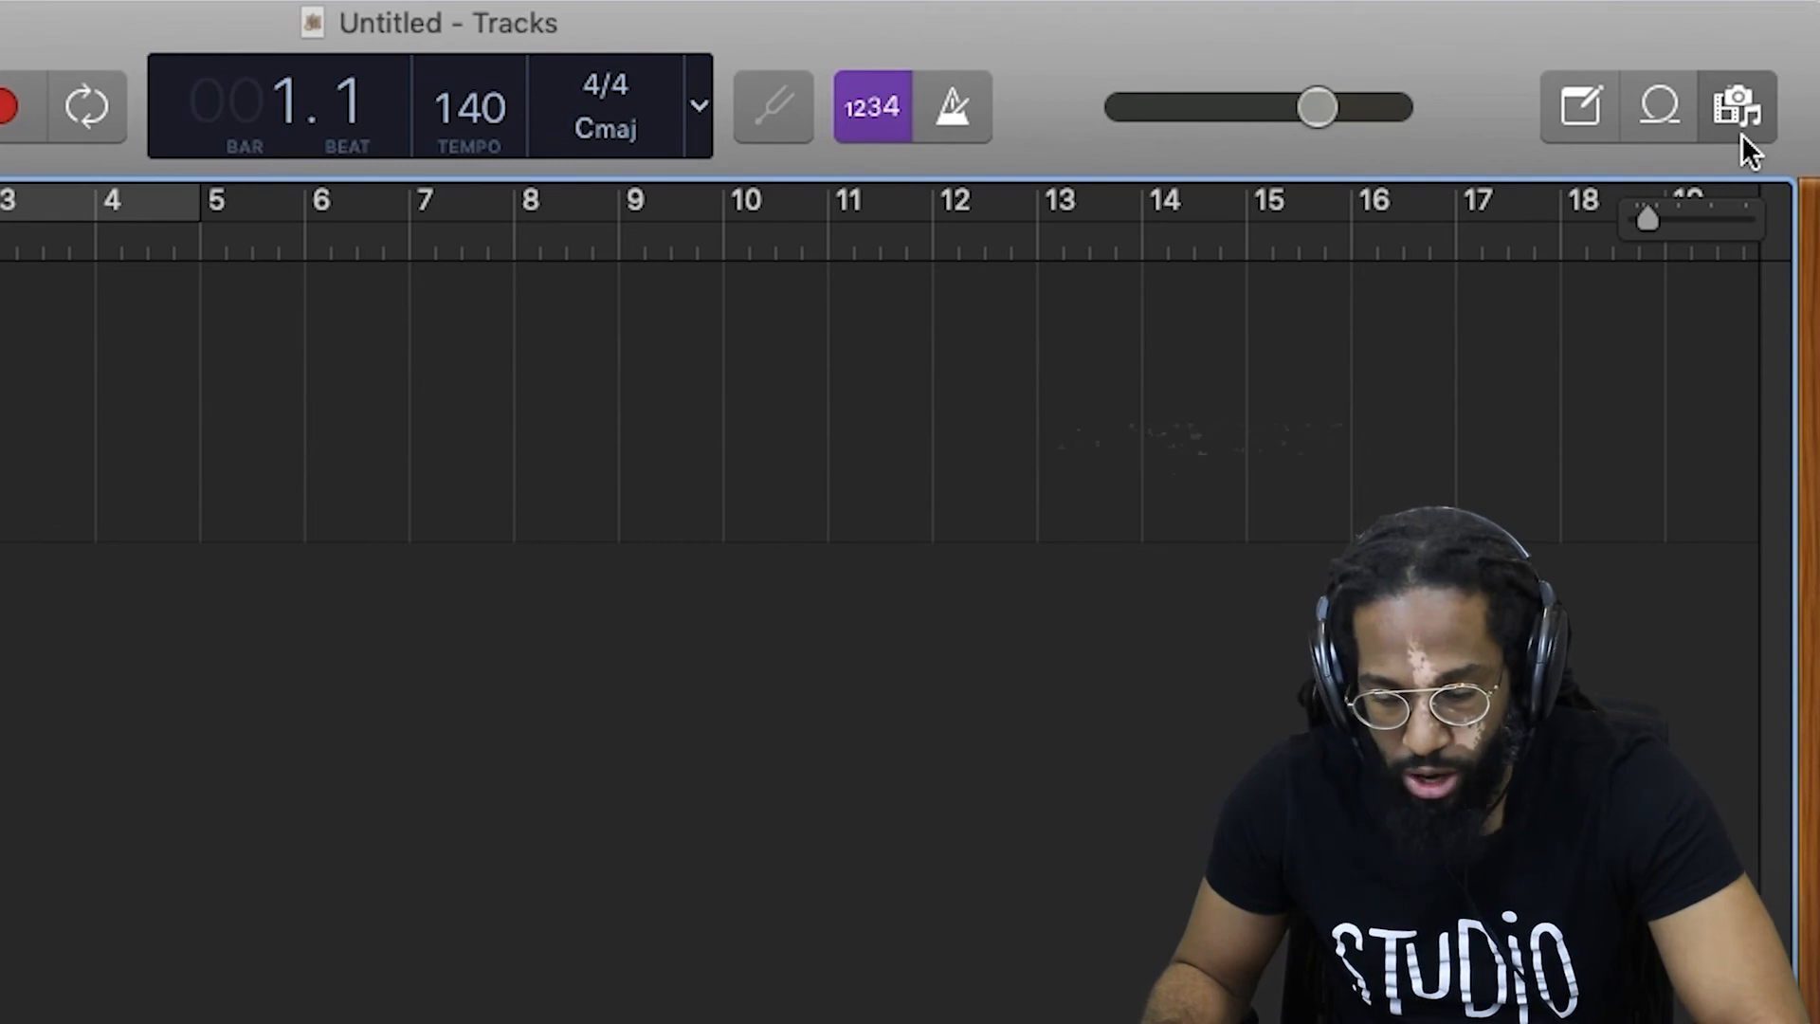
click(1736, 77)
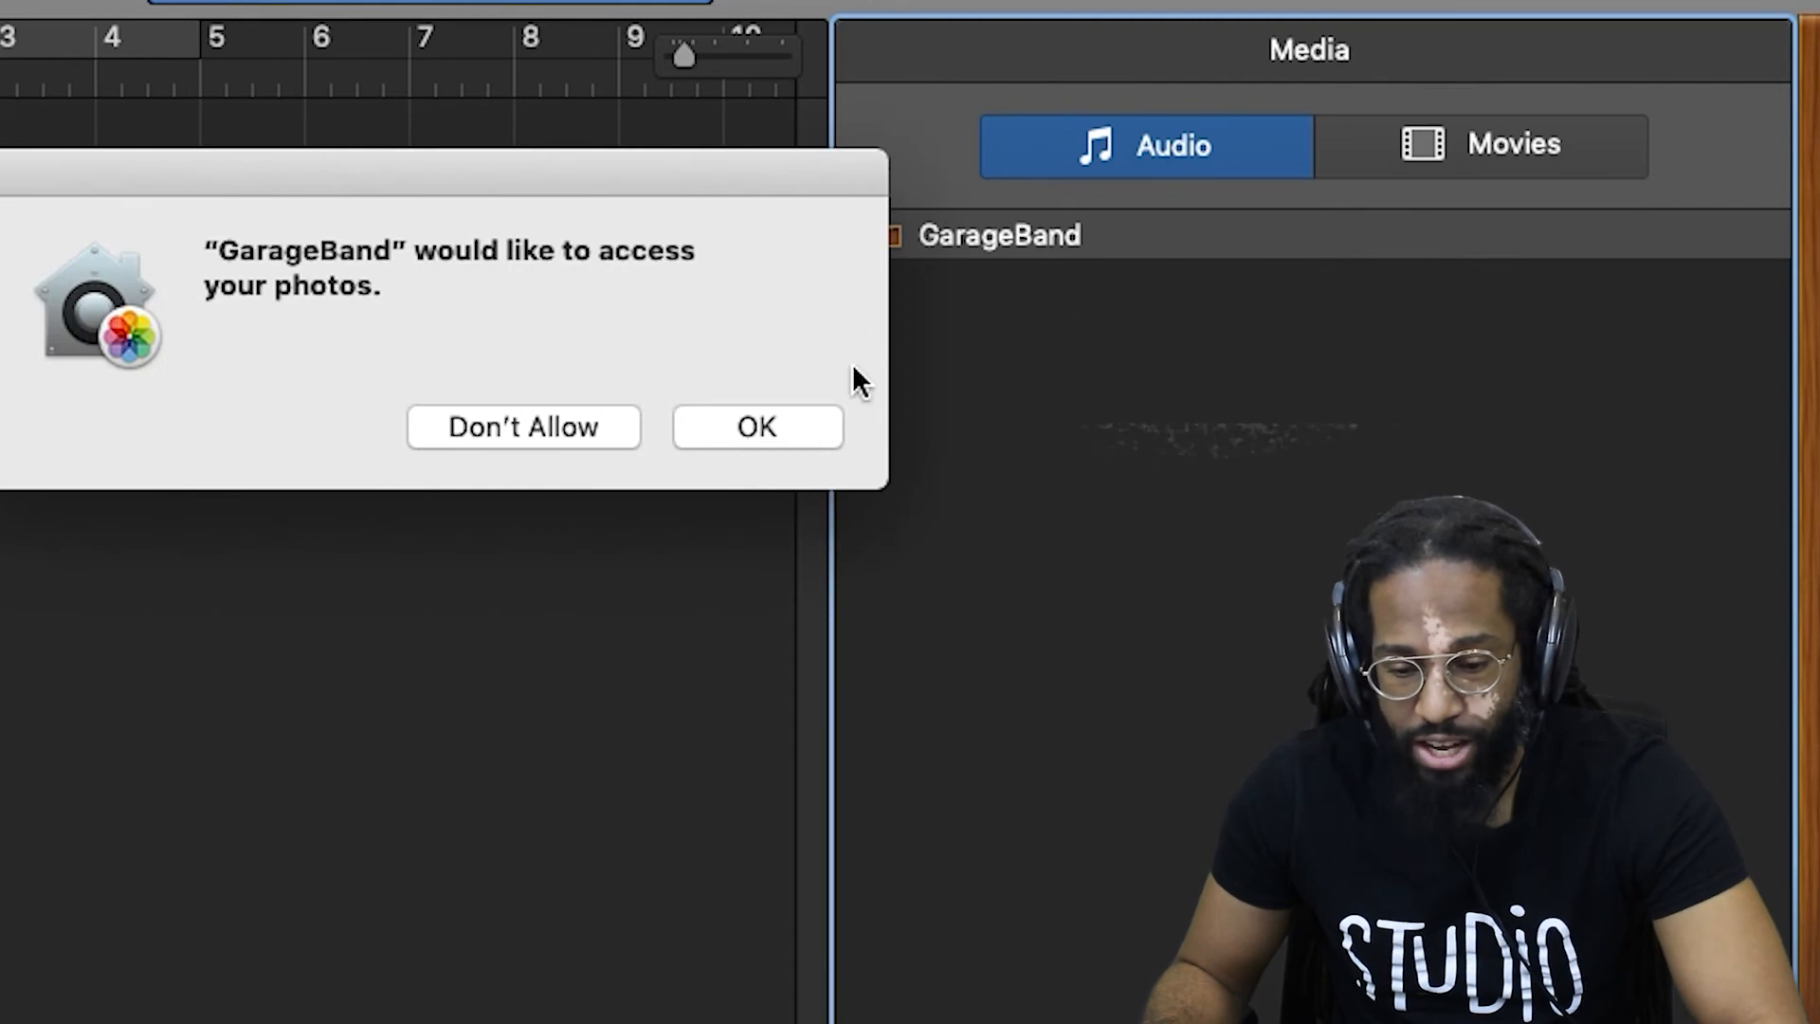
click(799, 410)
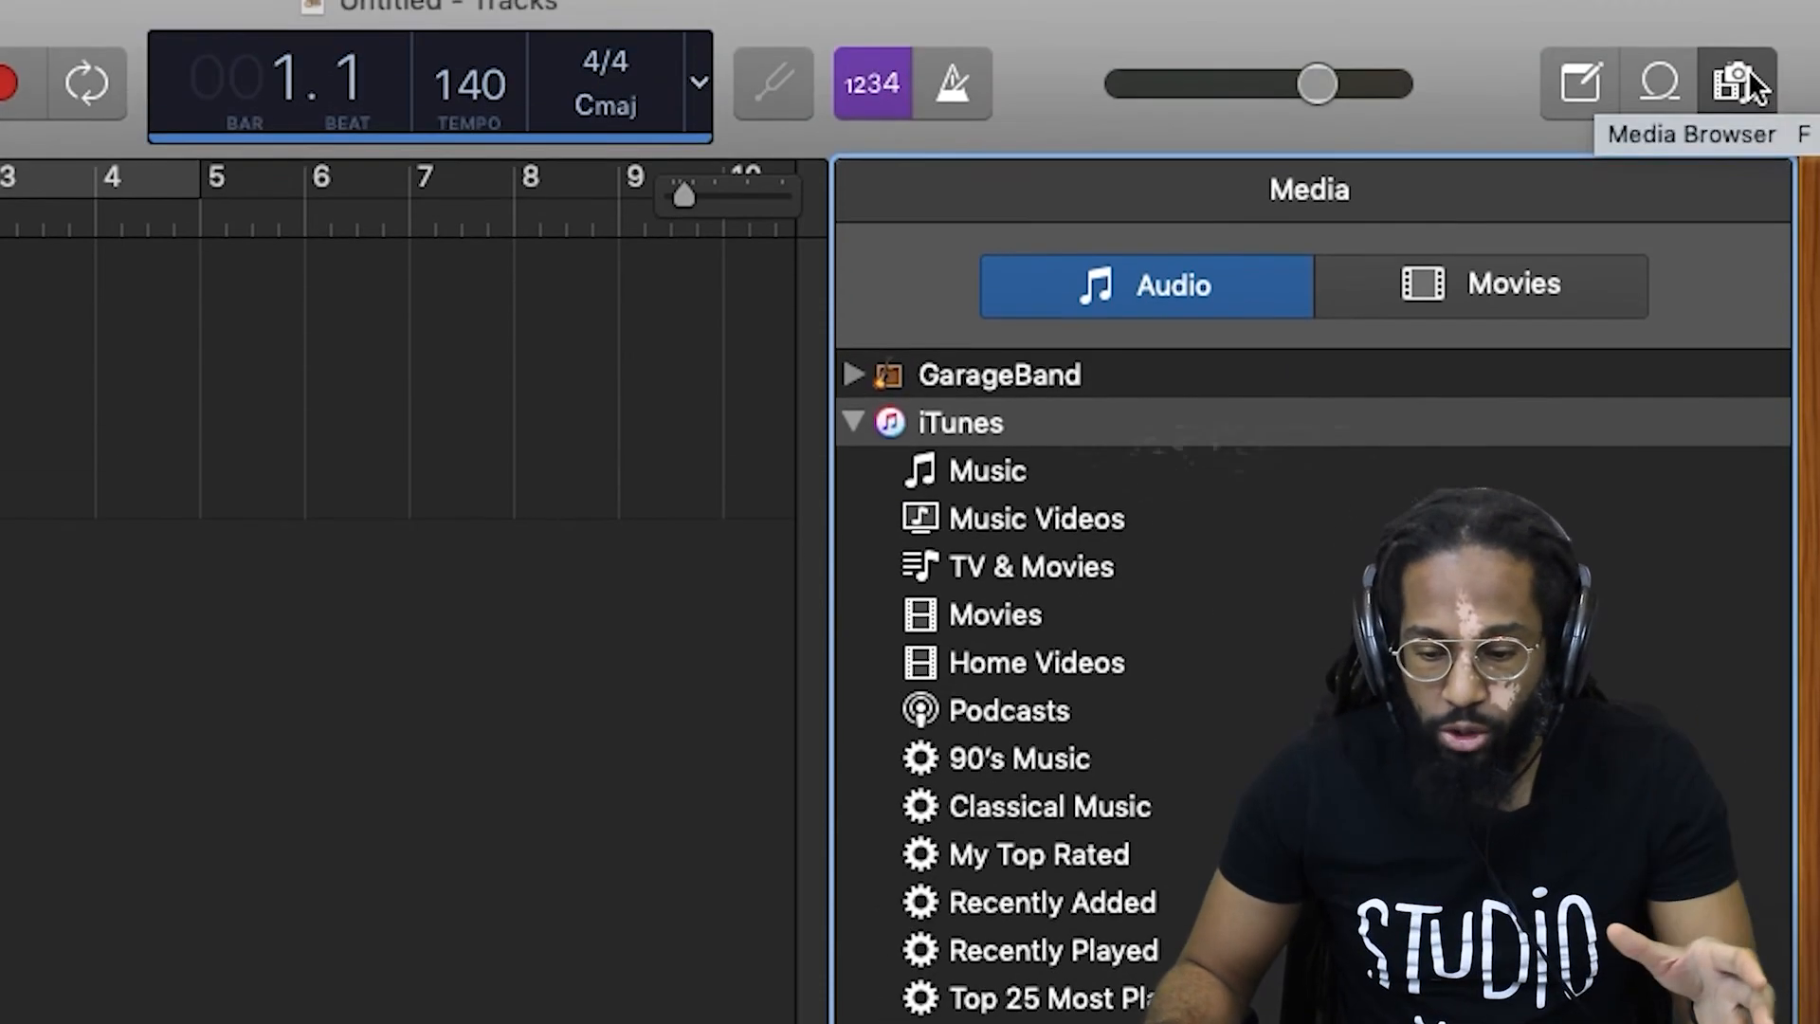
click(1738, 83)
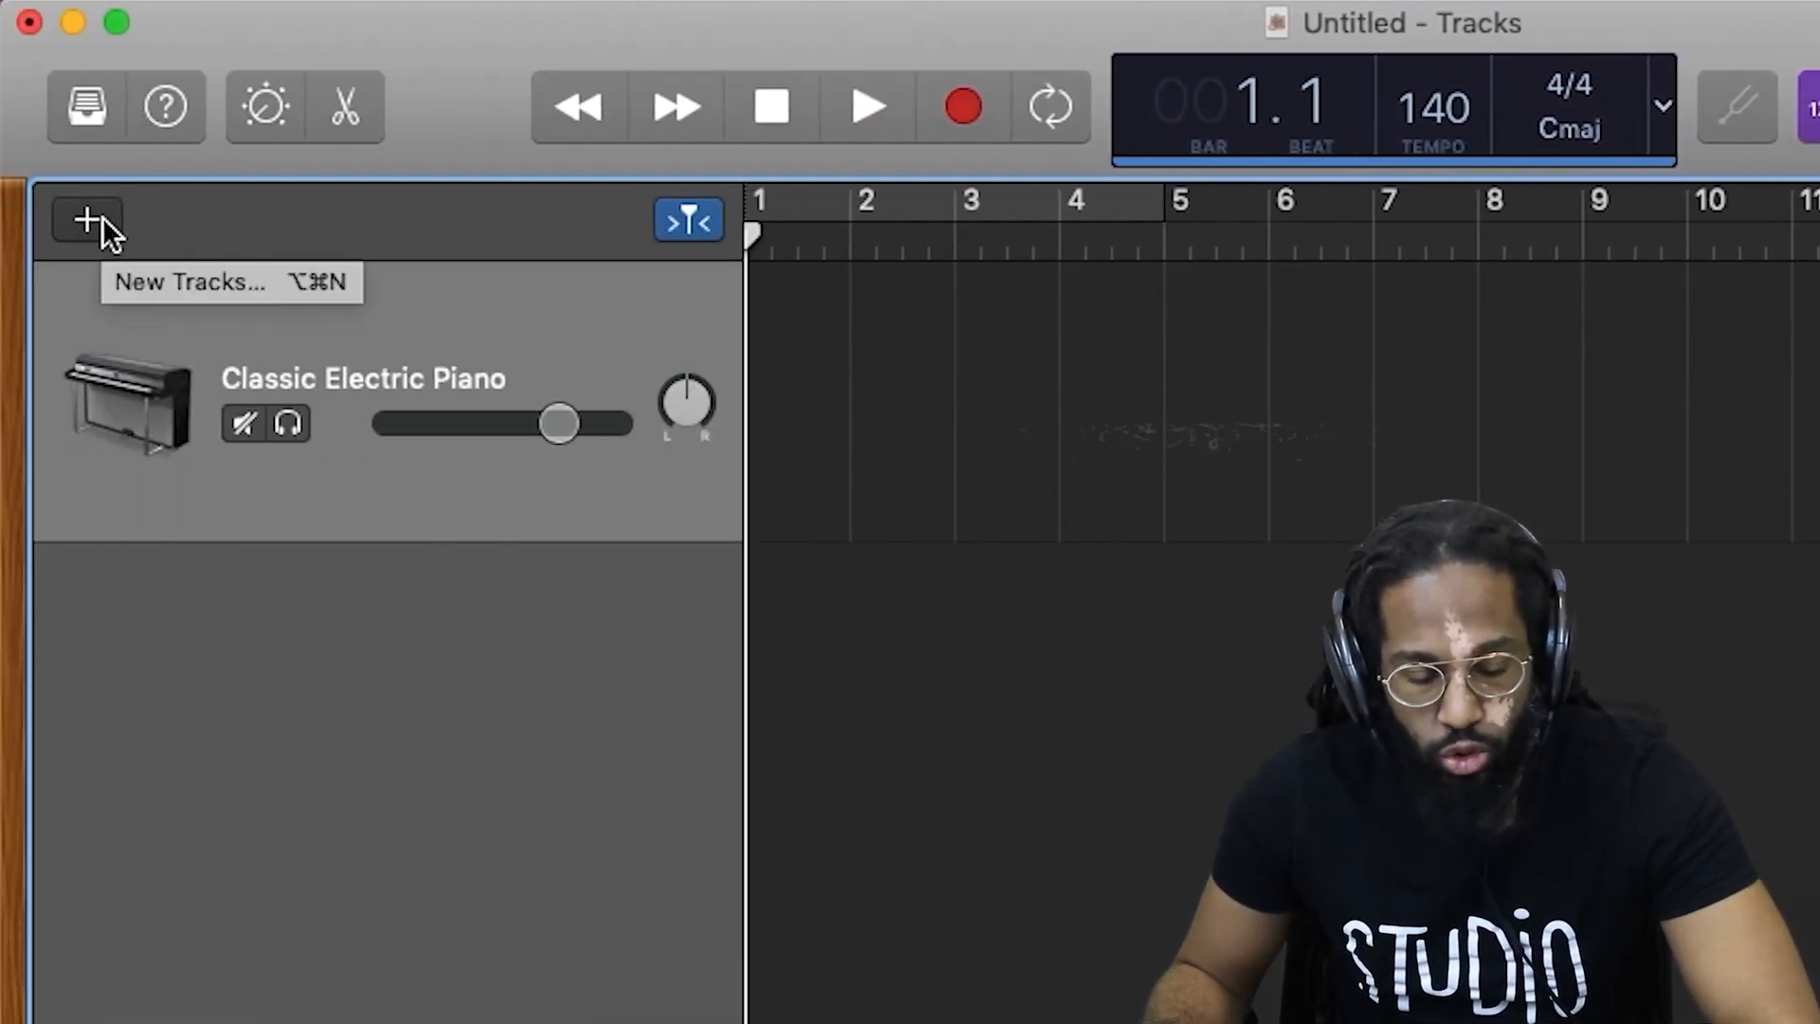
Add a new microphone audio track using Input 1
click(102, 218)
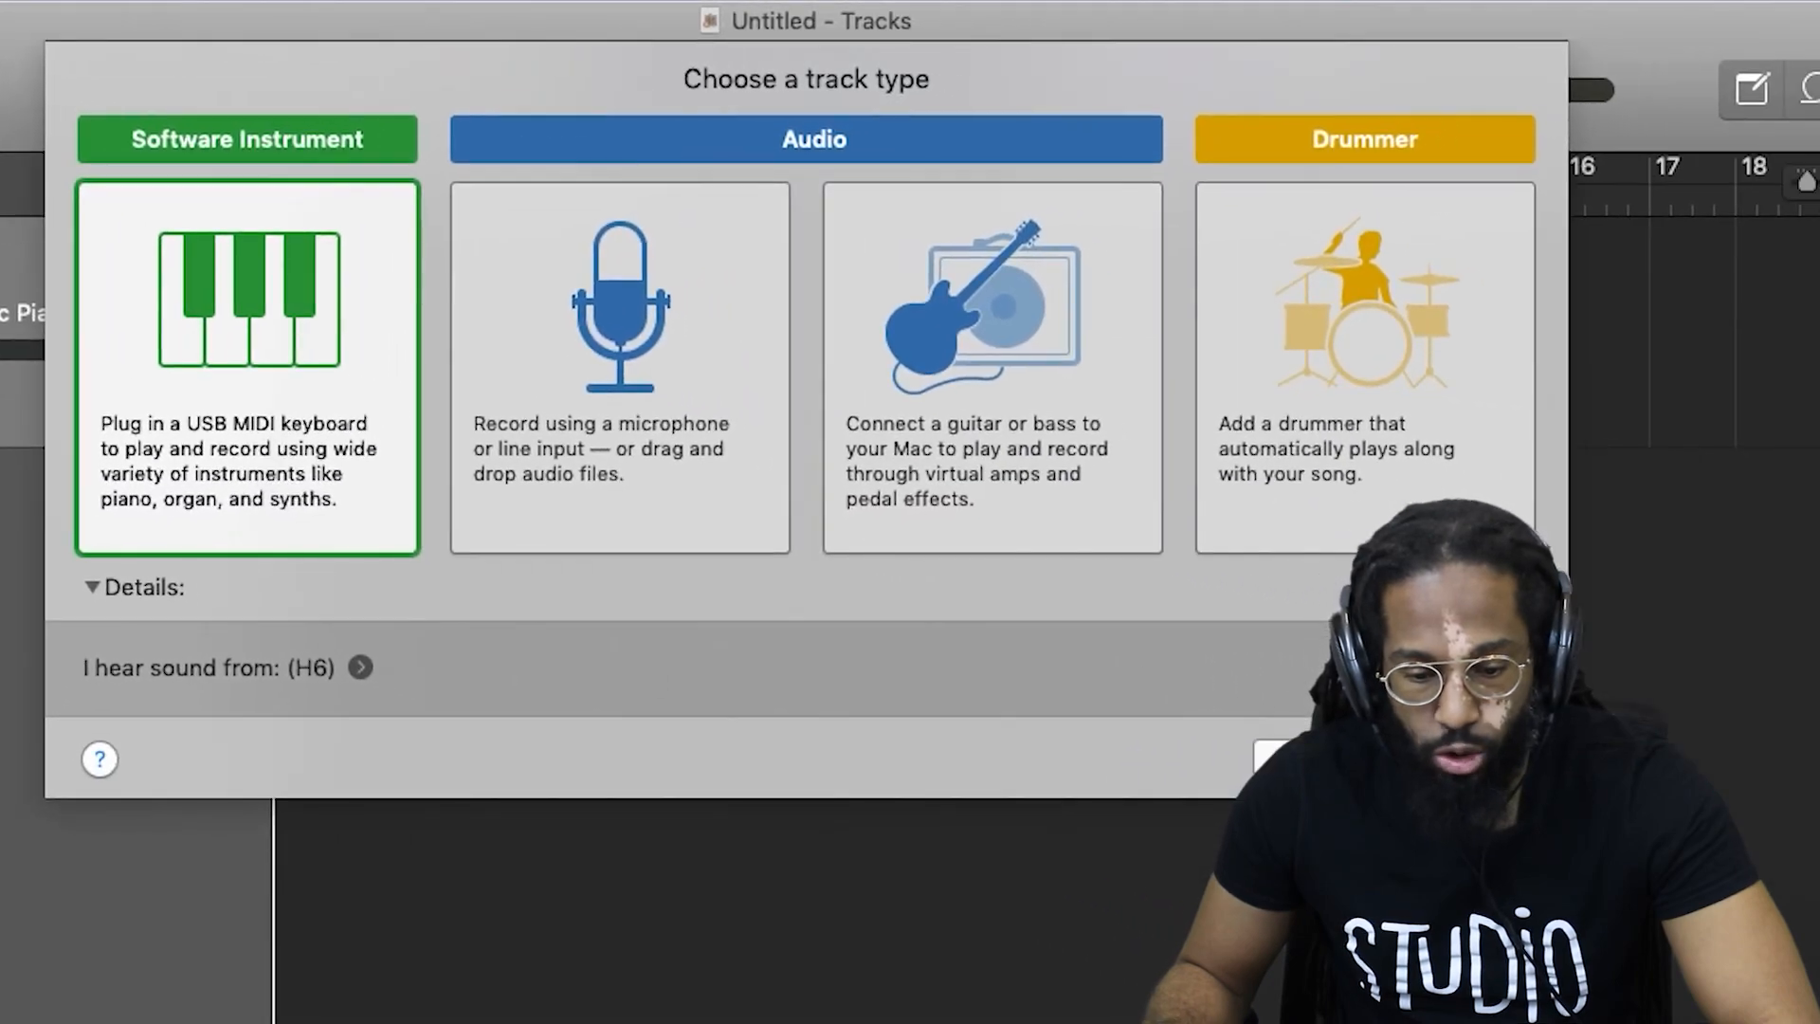
click(775, 434)
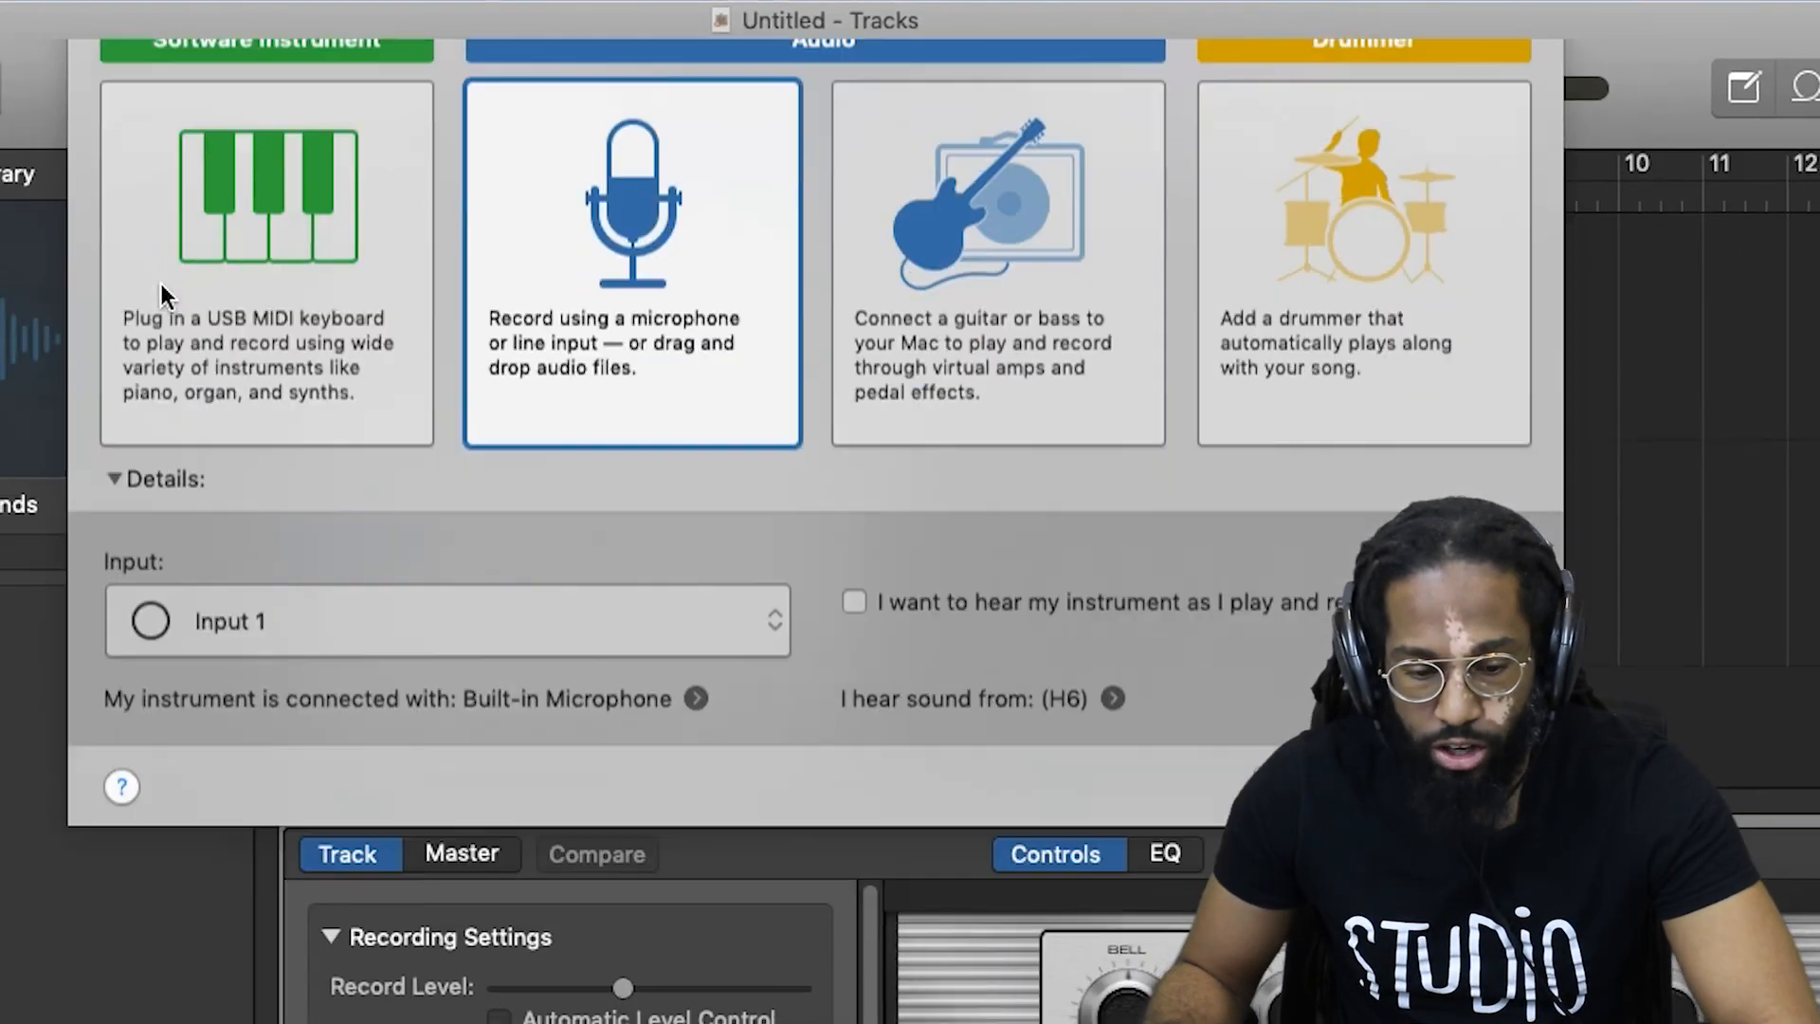
key(Return)
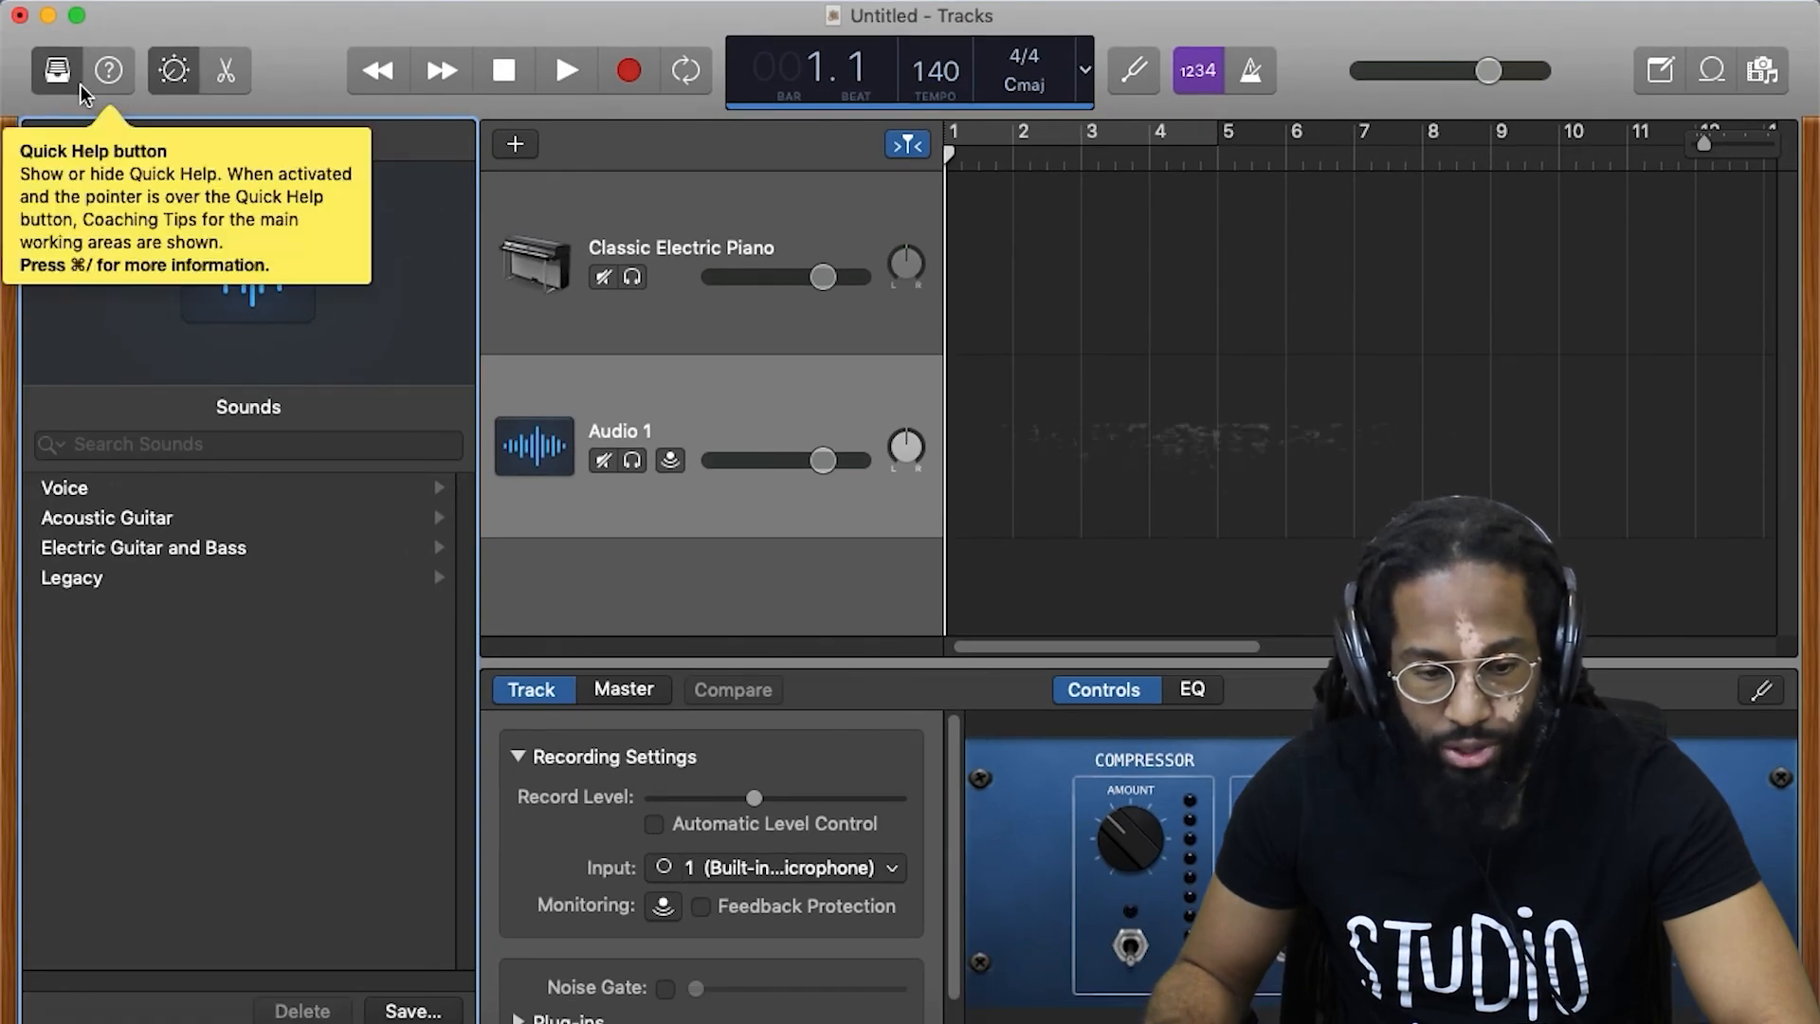
Hide the Library and Smart Controls, and open and close the Tuner for the Audio 1 track
click(57, 69)
click(163, 82)
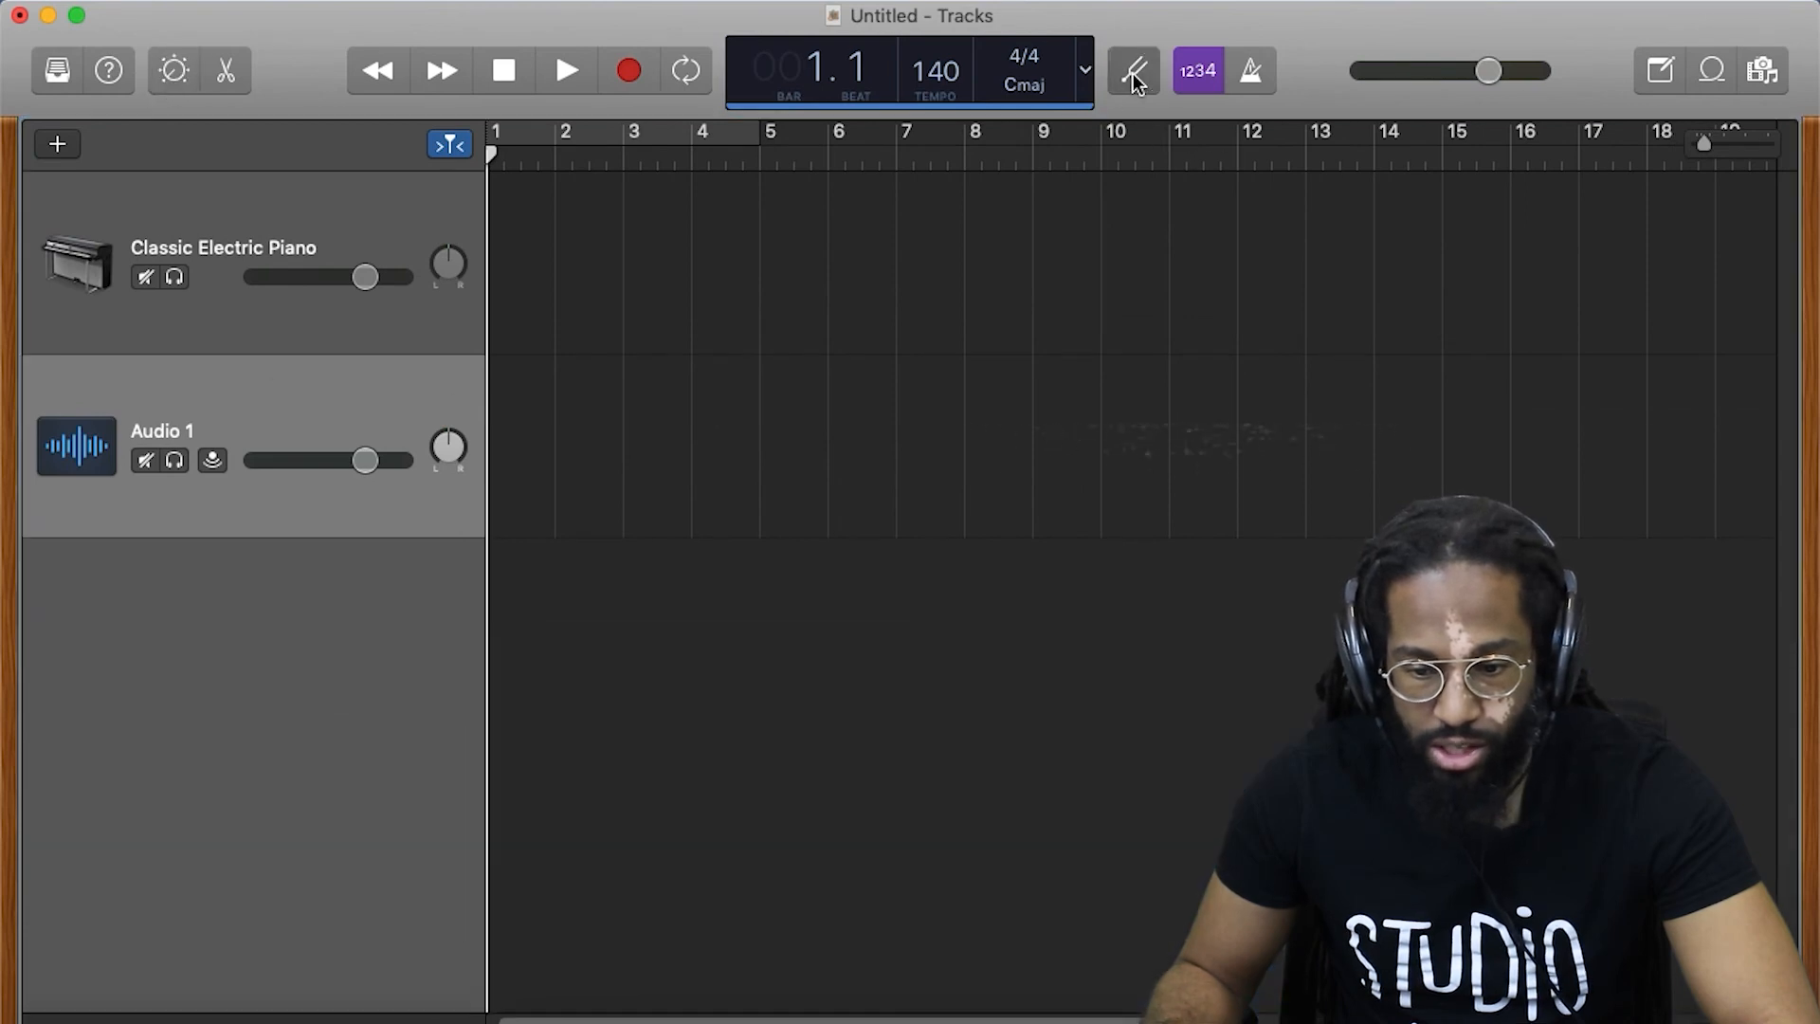
key(t)
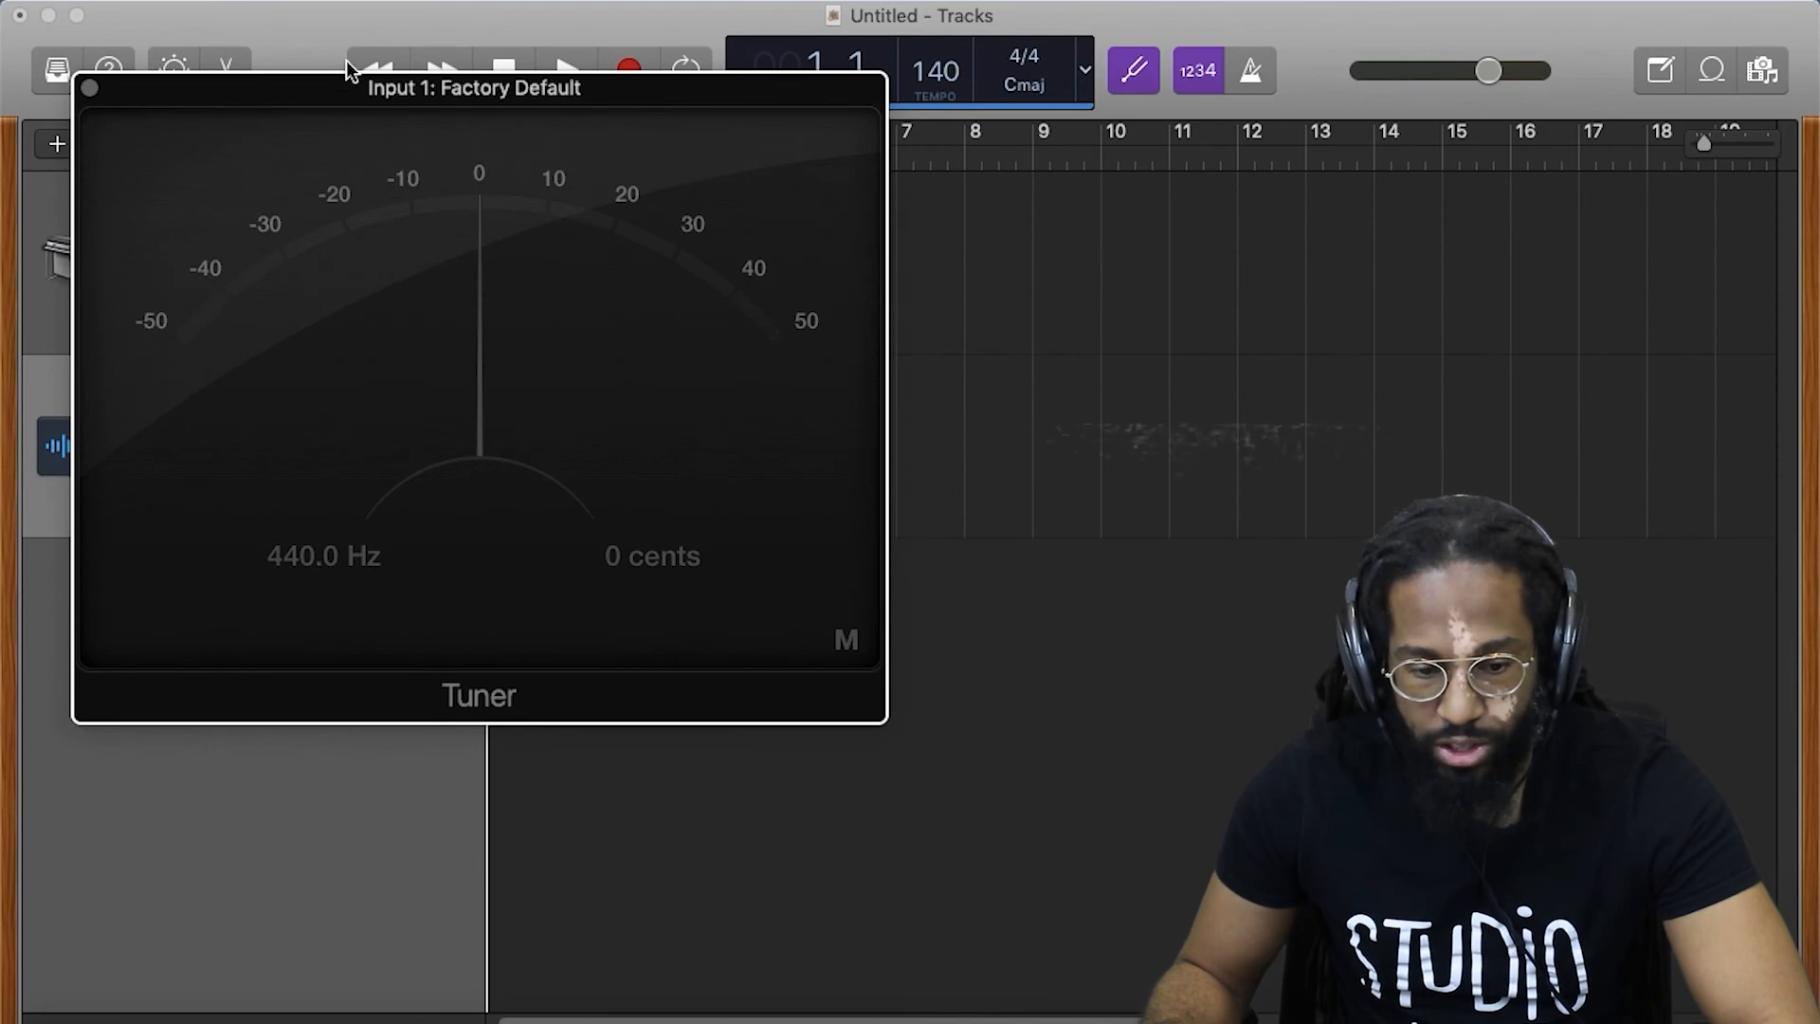
click(90, 88)
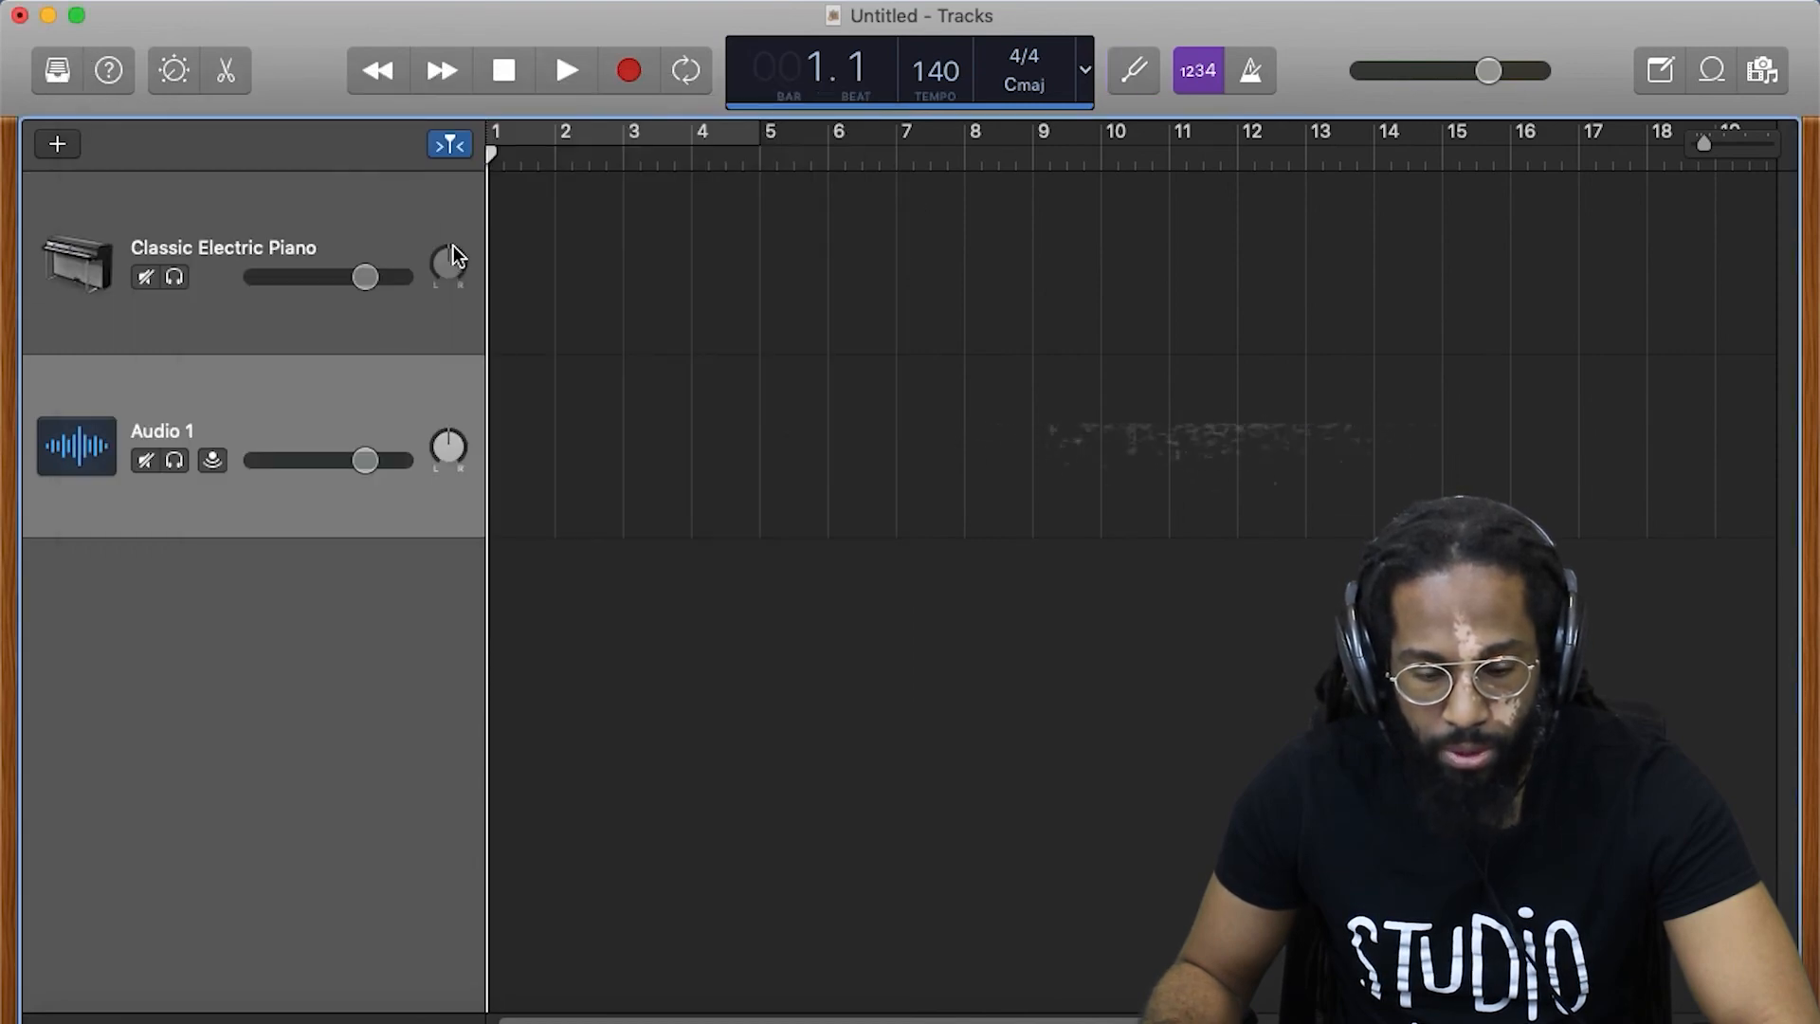
Disable Catch Playhead, play briefly, and re-enable it with the playhead back at bar 1
click(451, 145)
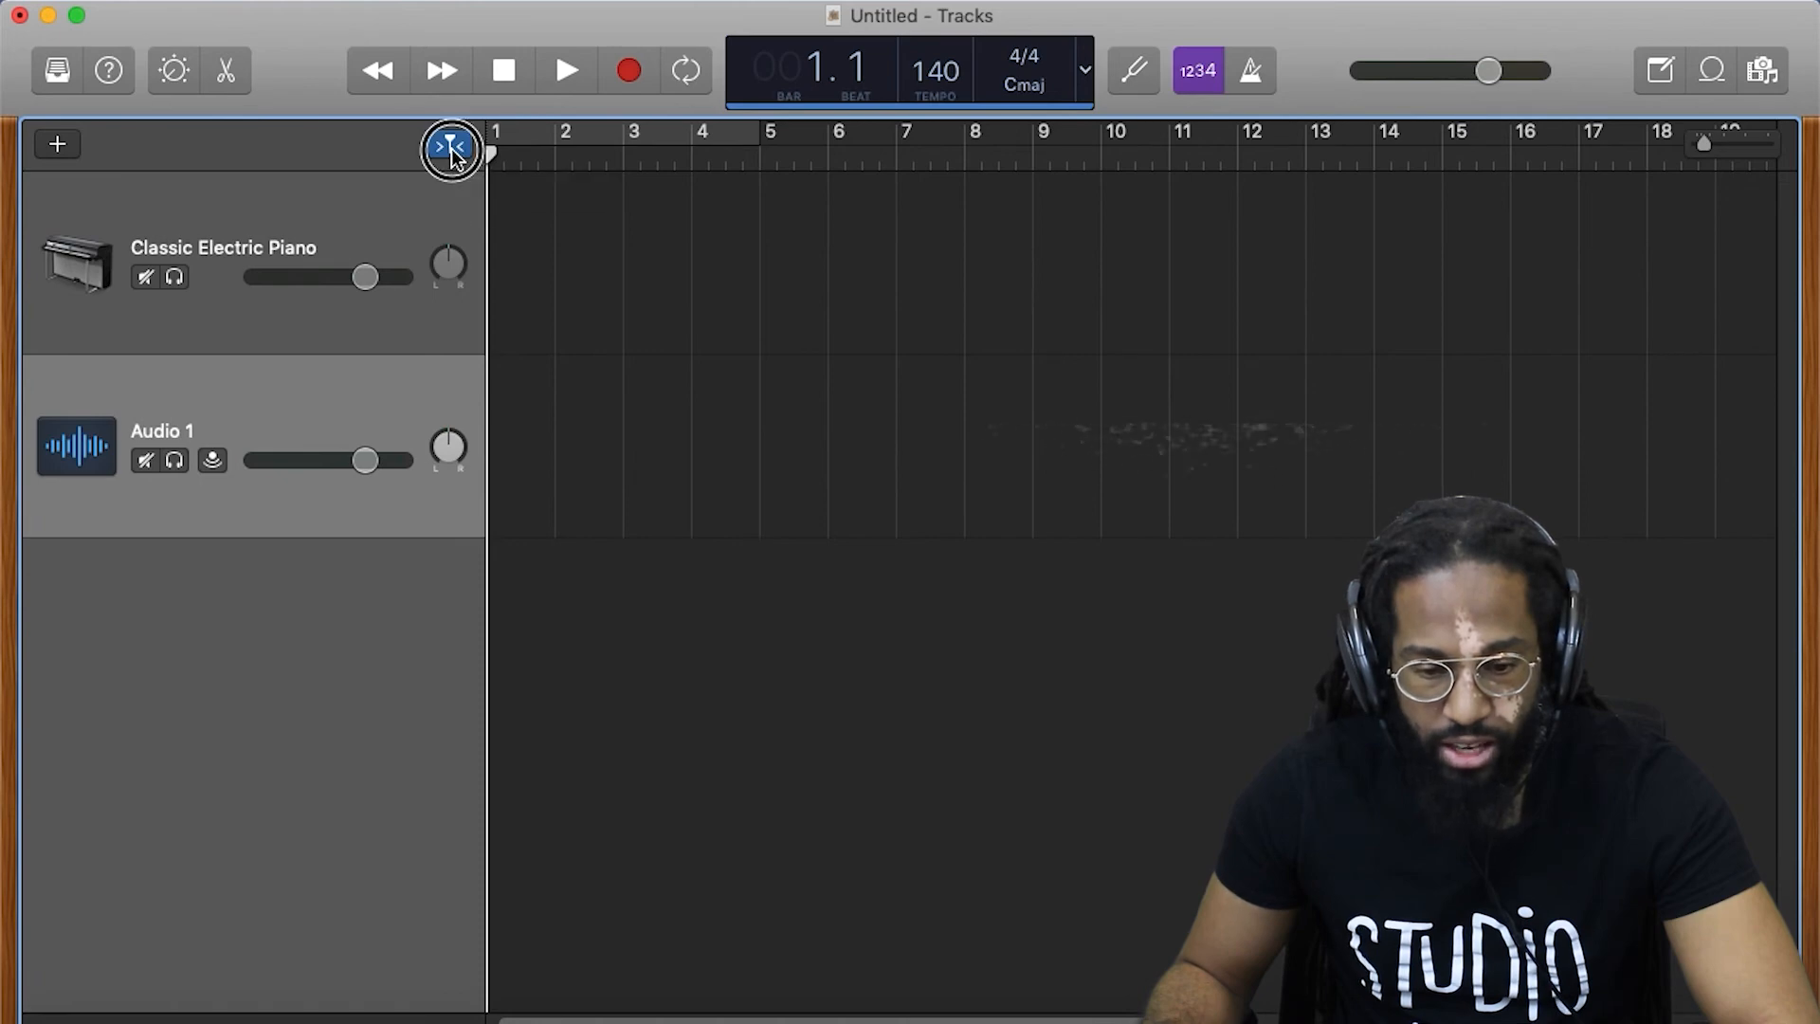
key(space)
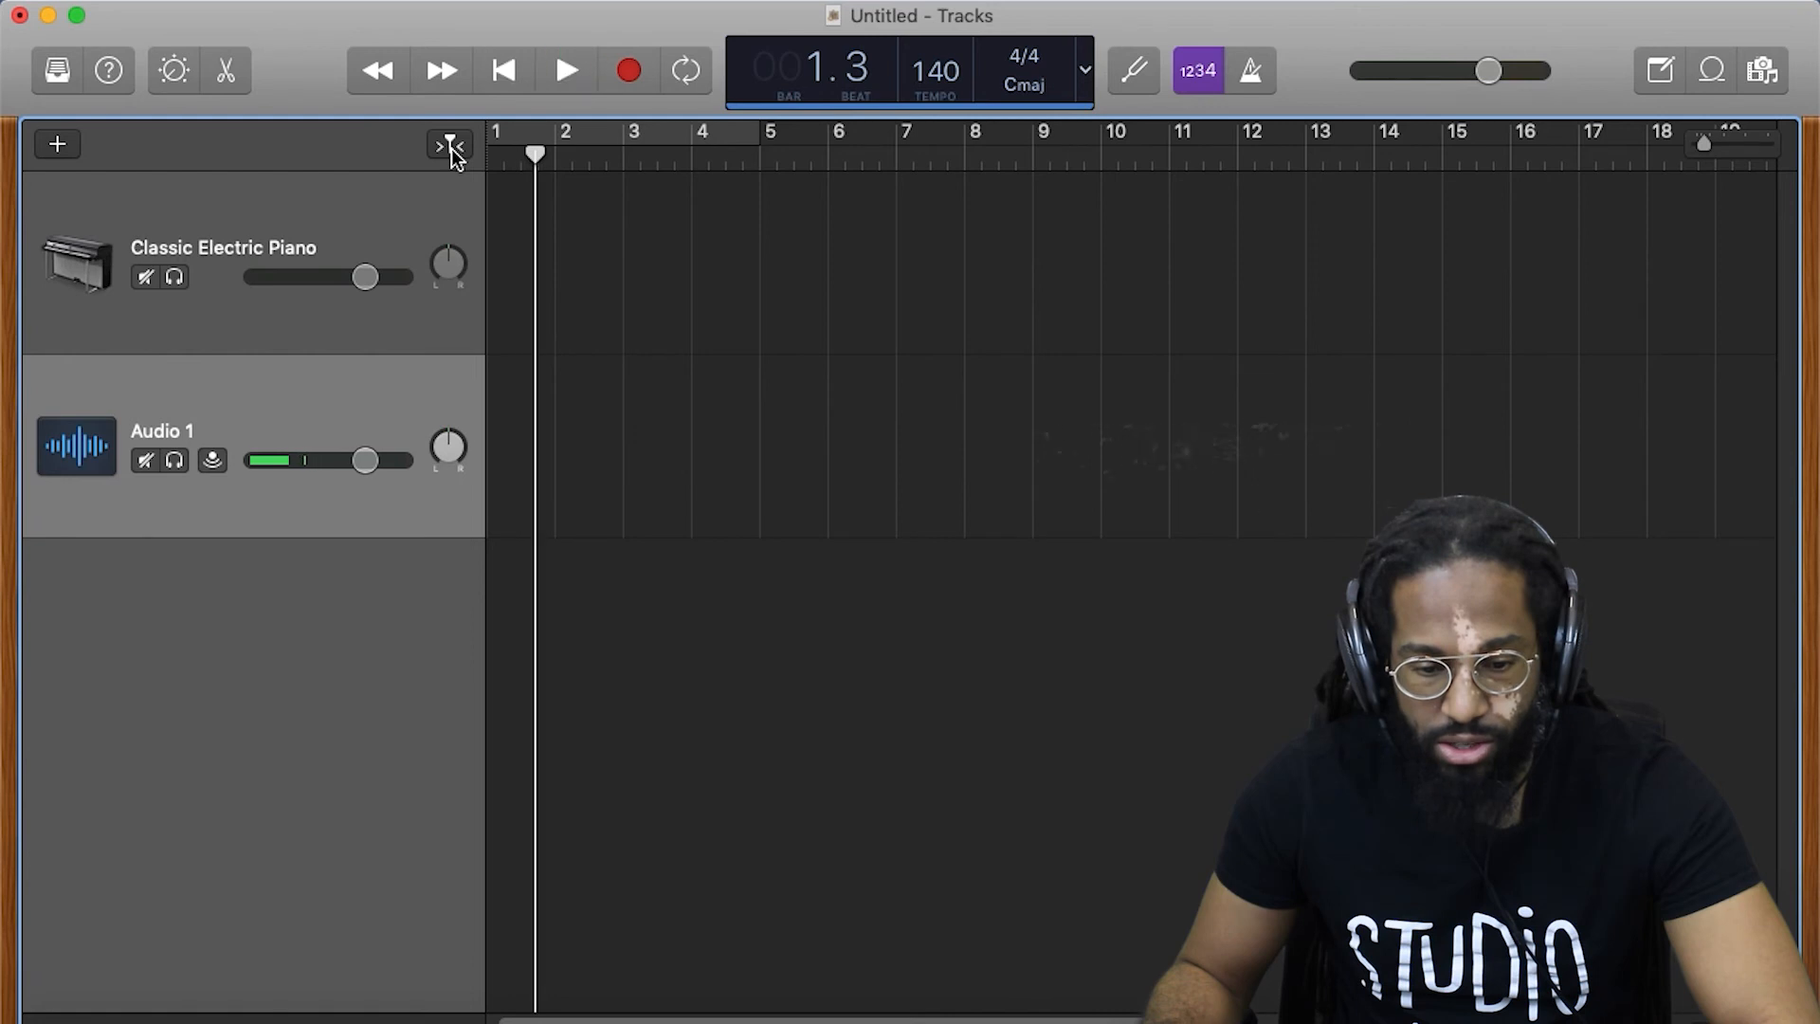
click(452, 149)
key(Return)
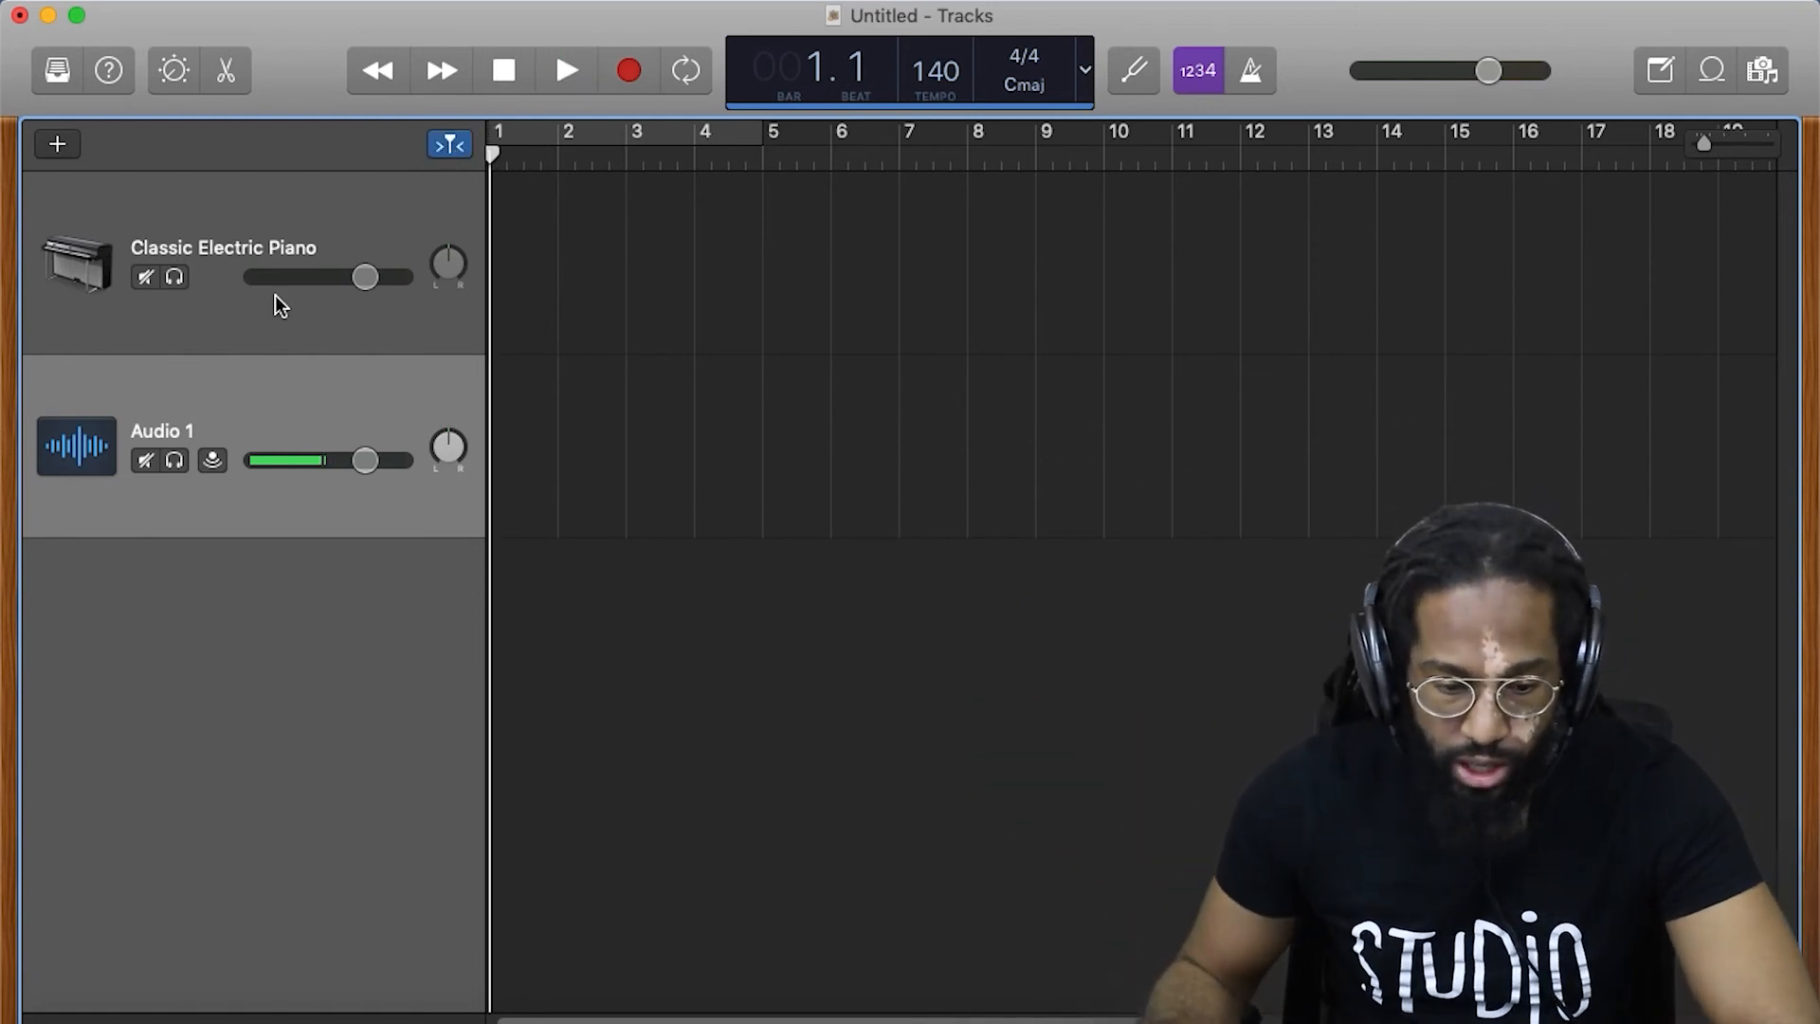
Rename the Classic Electric Piano track as SOFTWARE INSTRUMENT
click(191, 294)
click(197, 397)
click(203, 252)
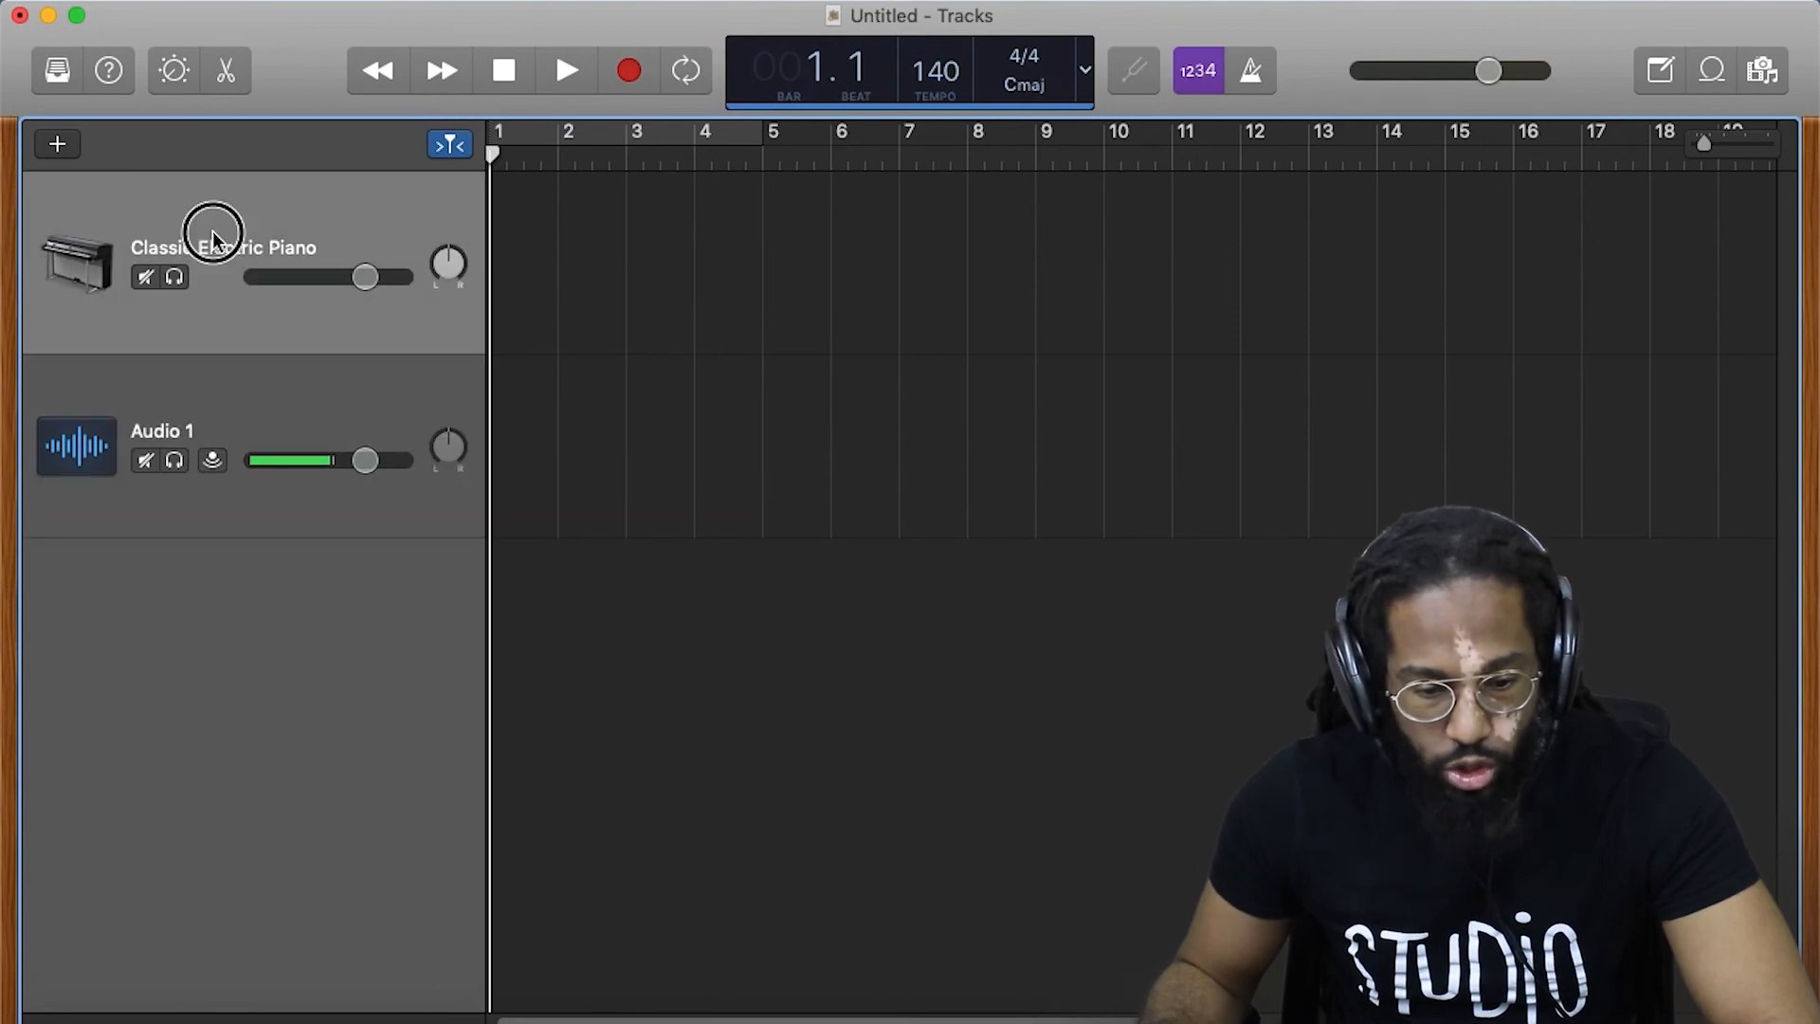
double_click(216, 244)
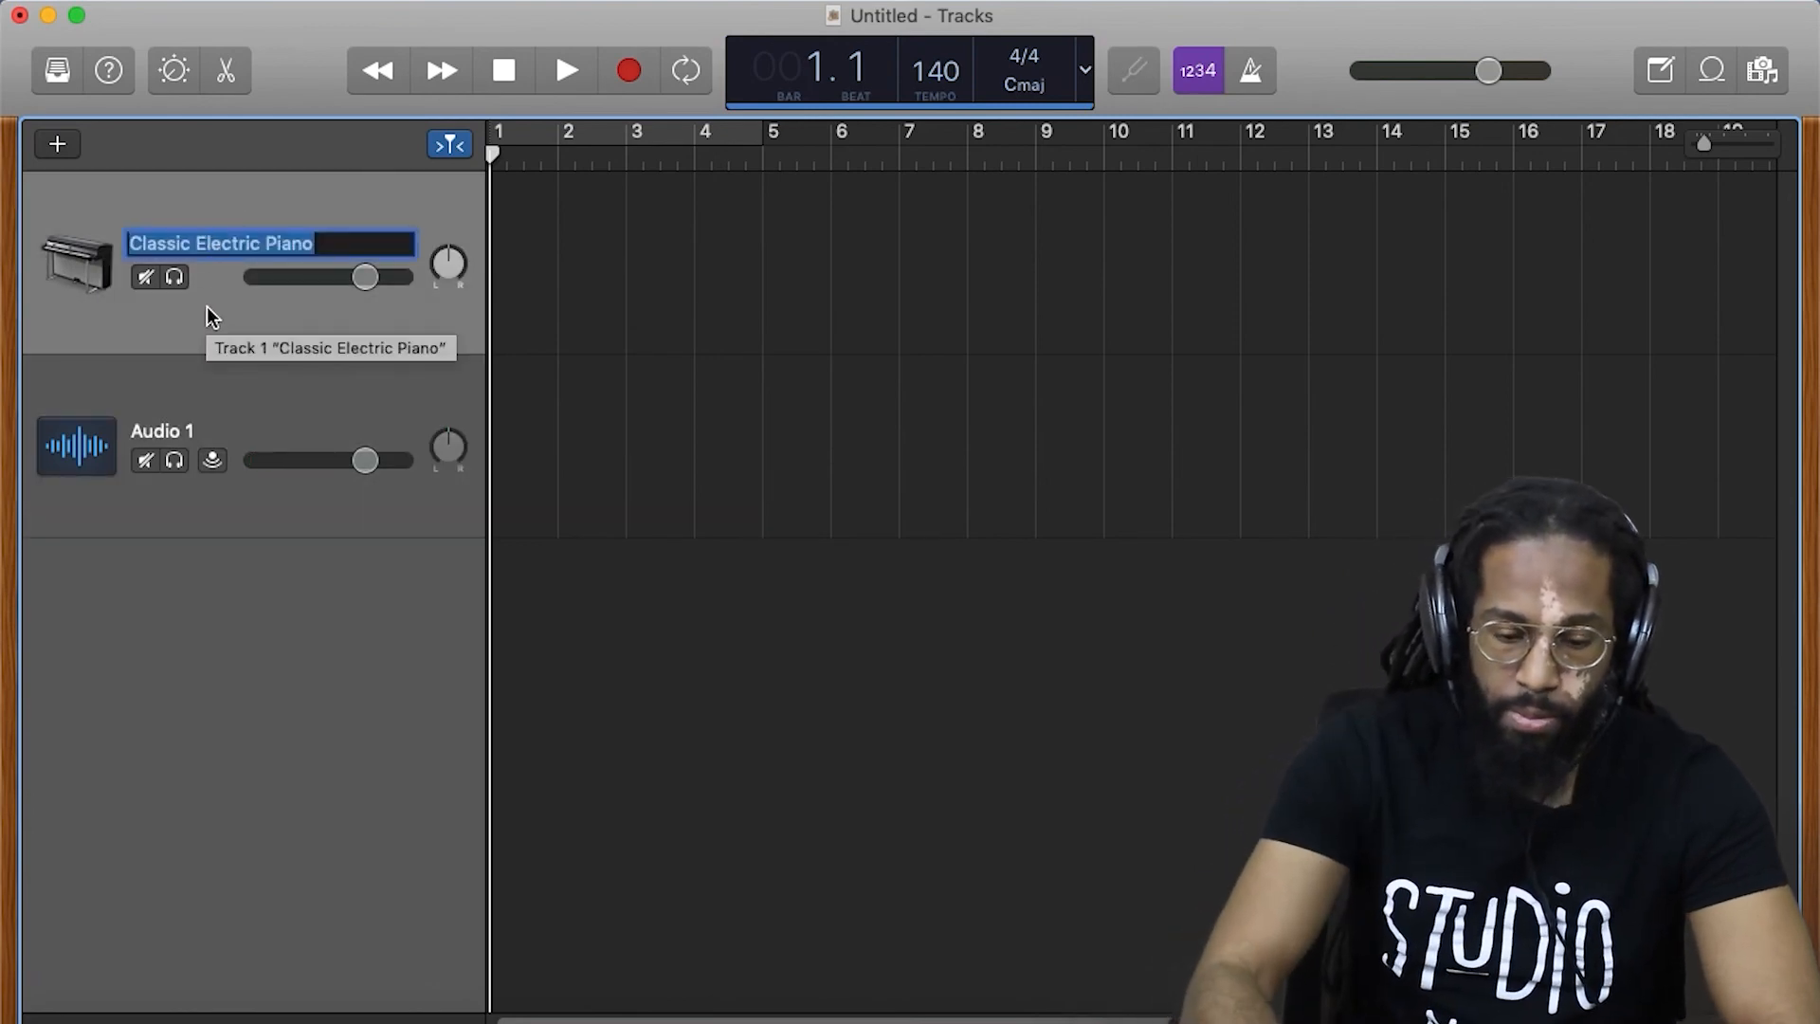
text(SOFTWARE)
text( INSTRU)
key(BackSpace)
text(INSTRUMENT)
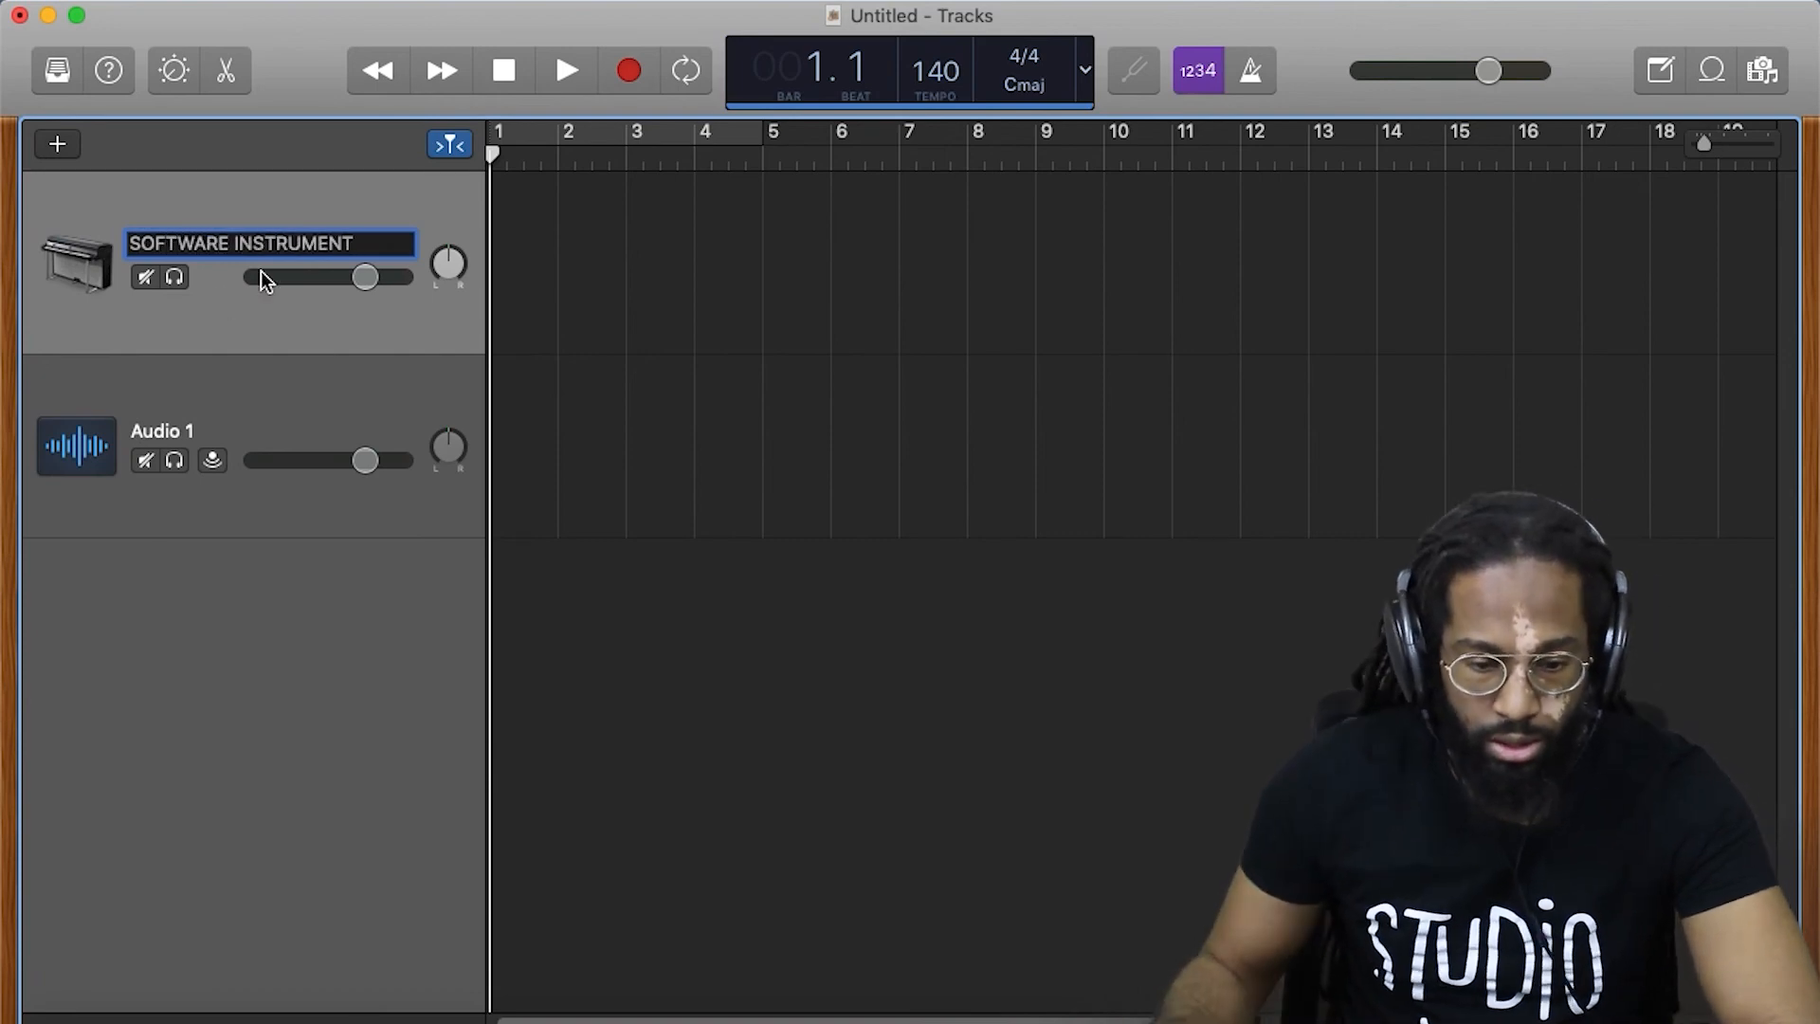
key(Return)
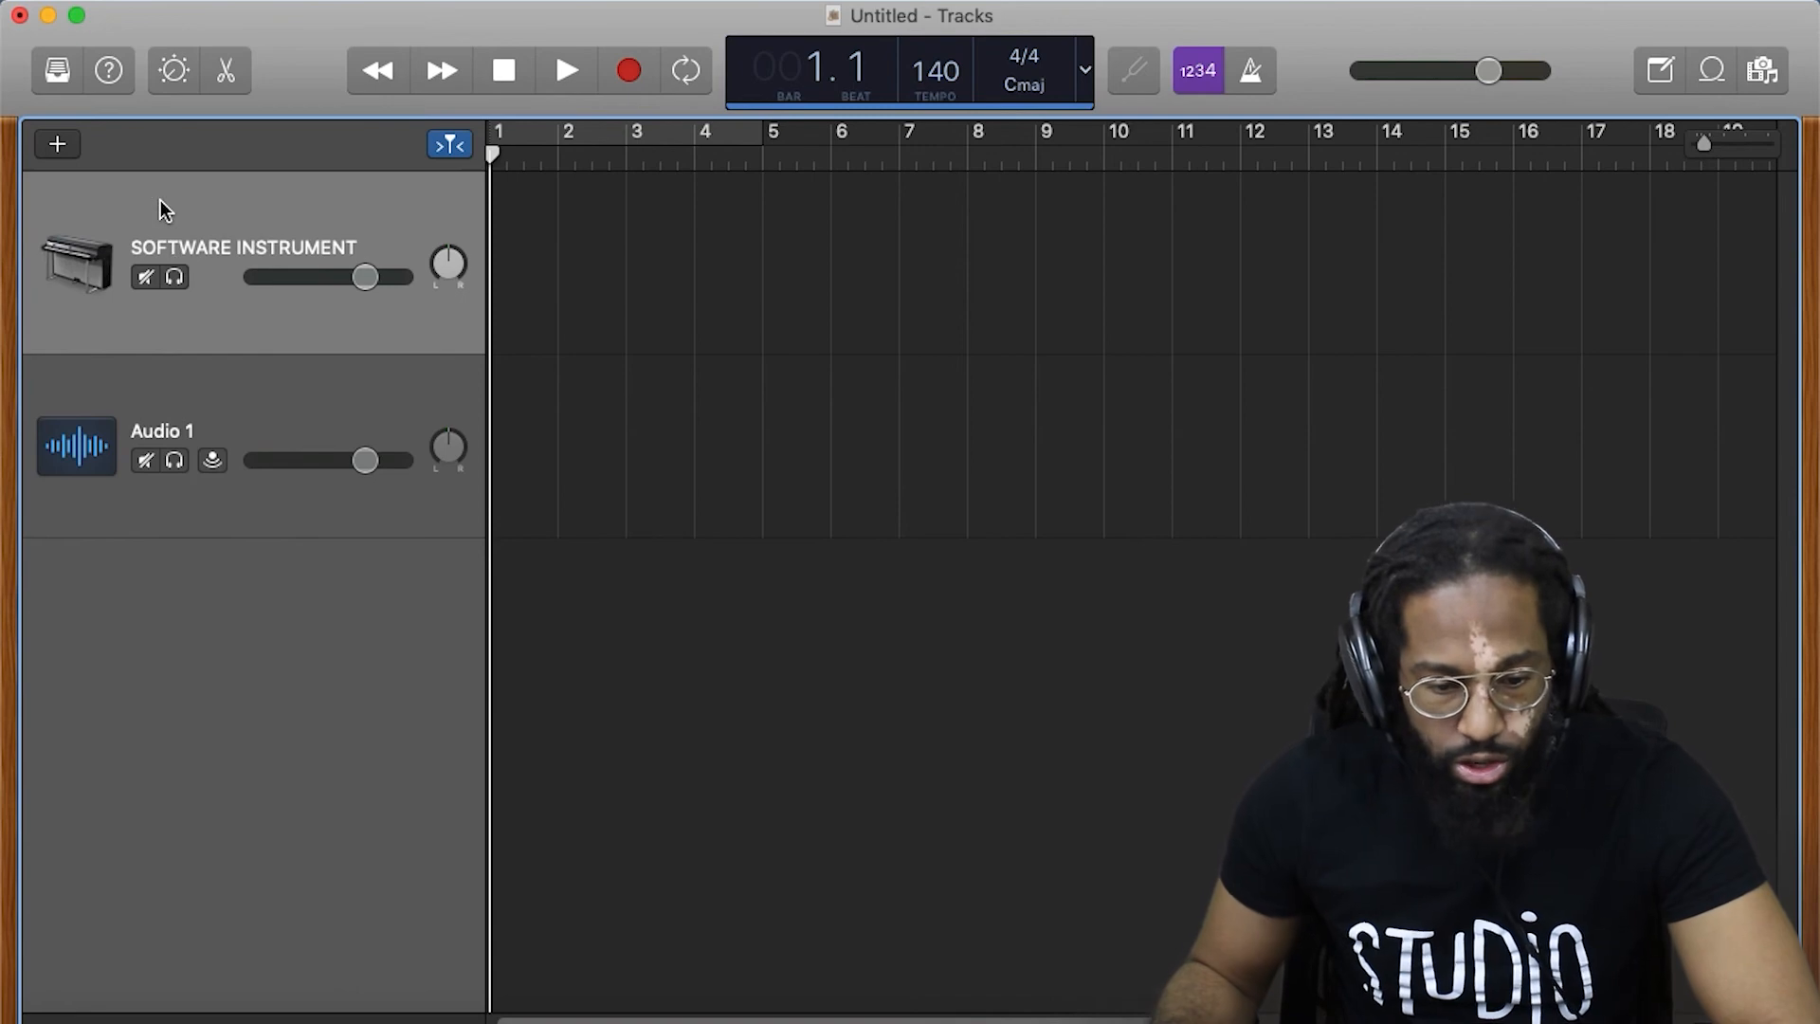
Show and hide the Smart Controls of the SOFTWARE INSTRUMENT track
double_click(84, 263)
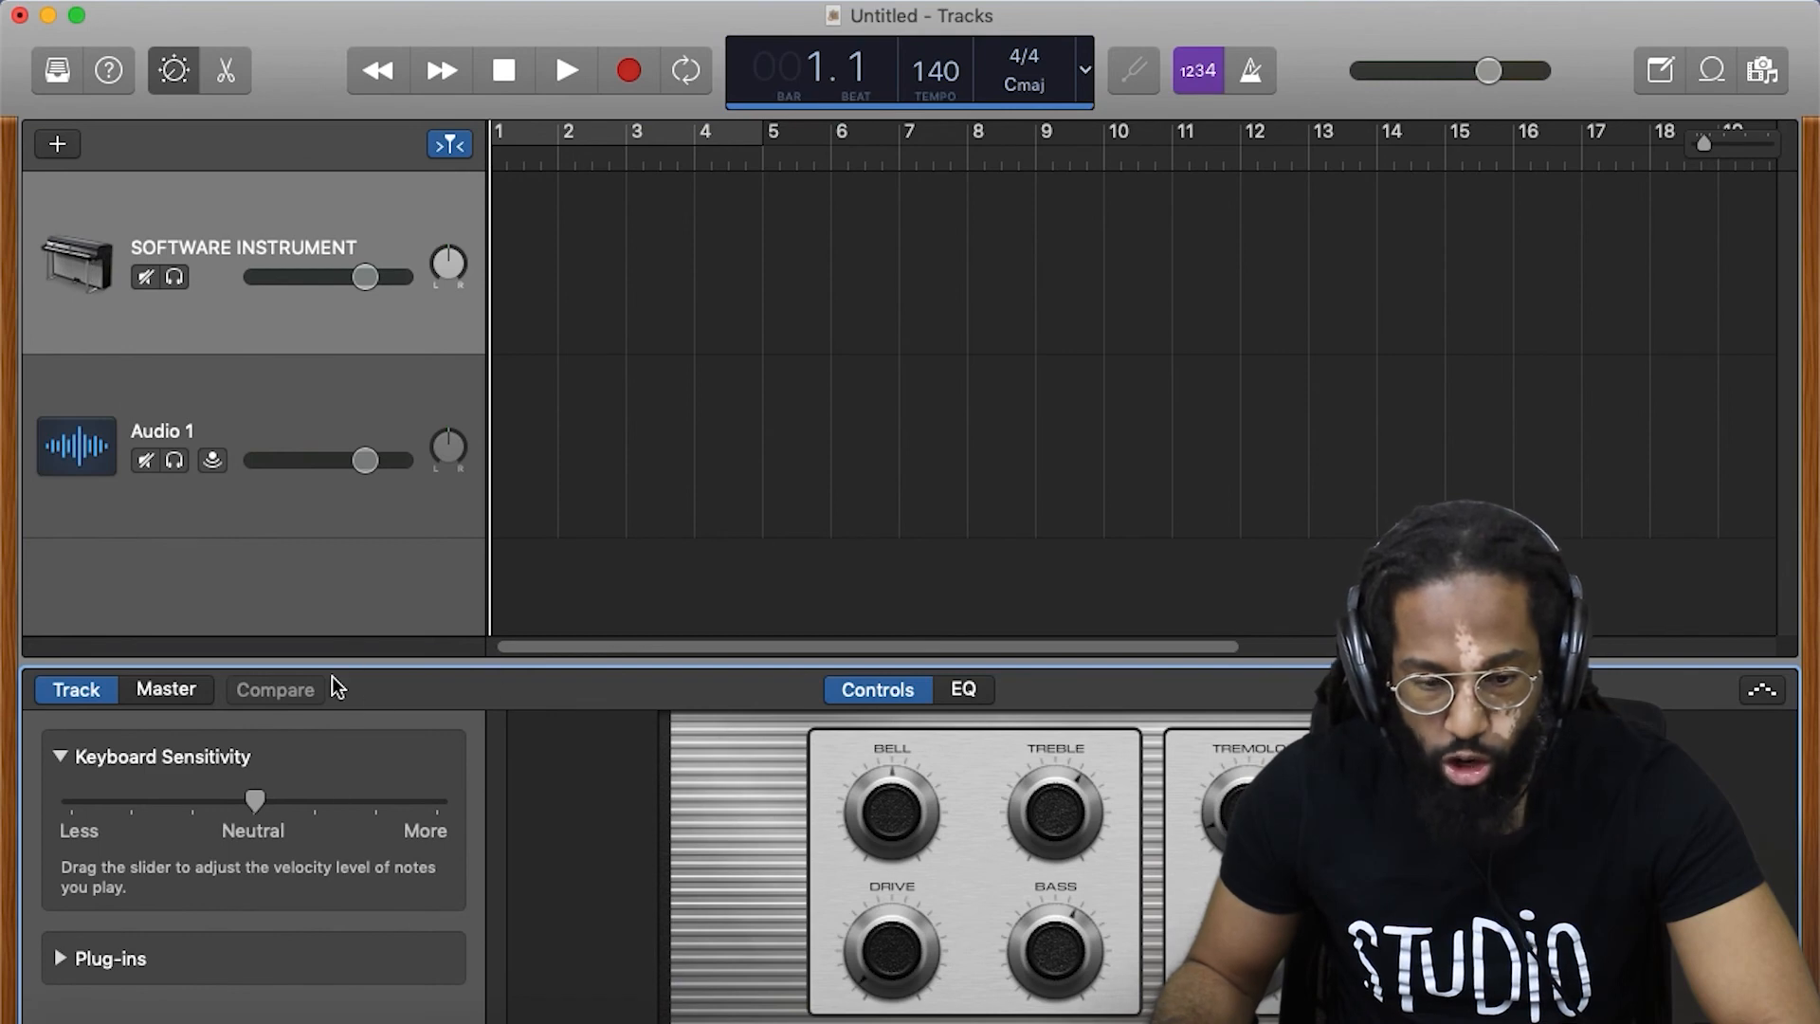
key(b)
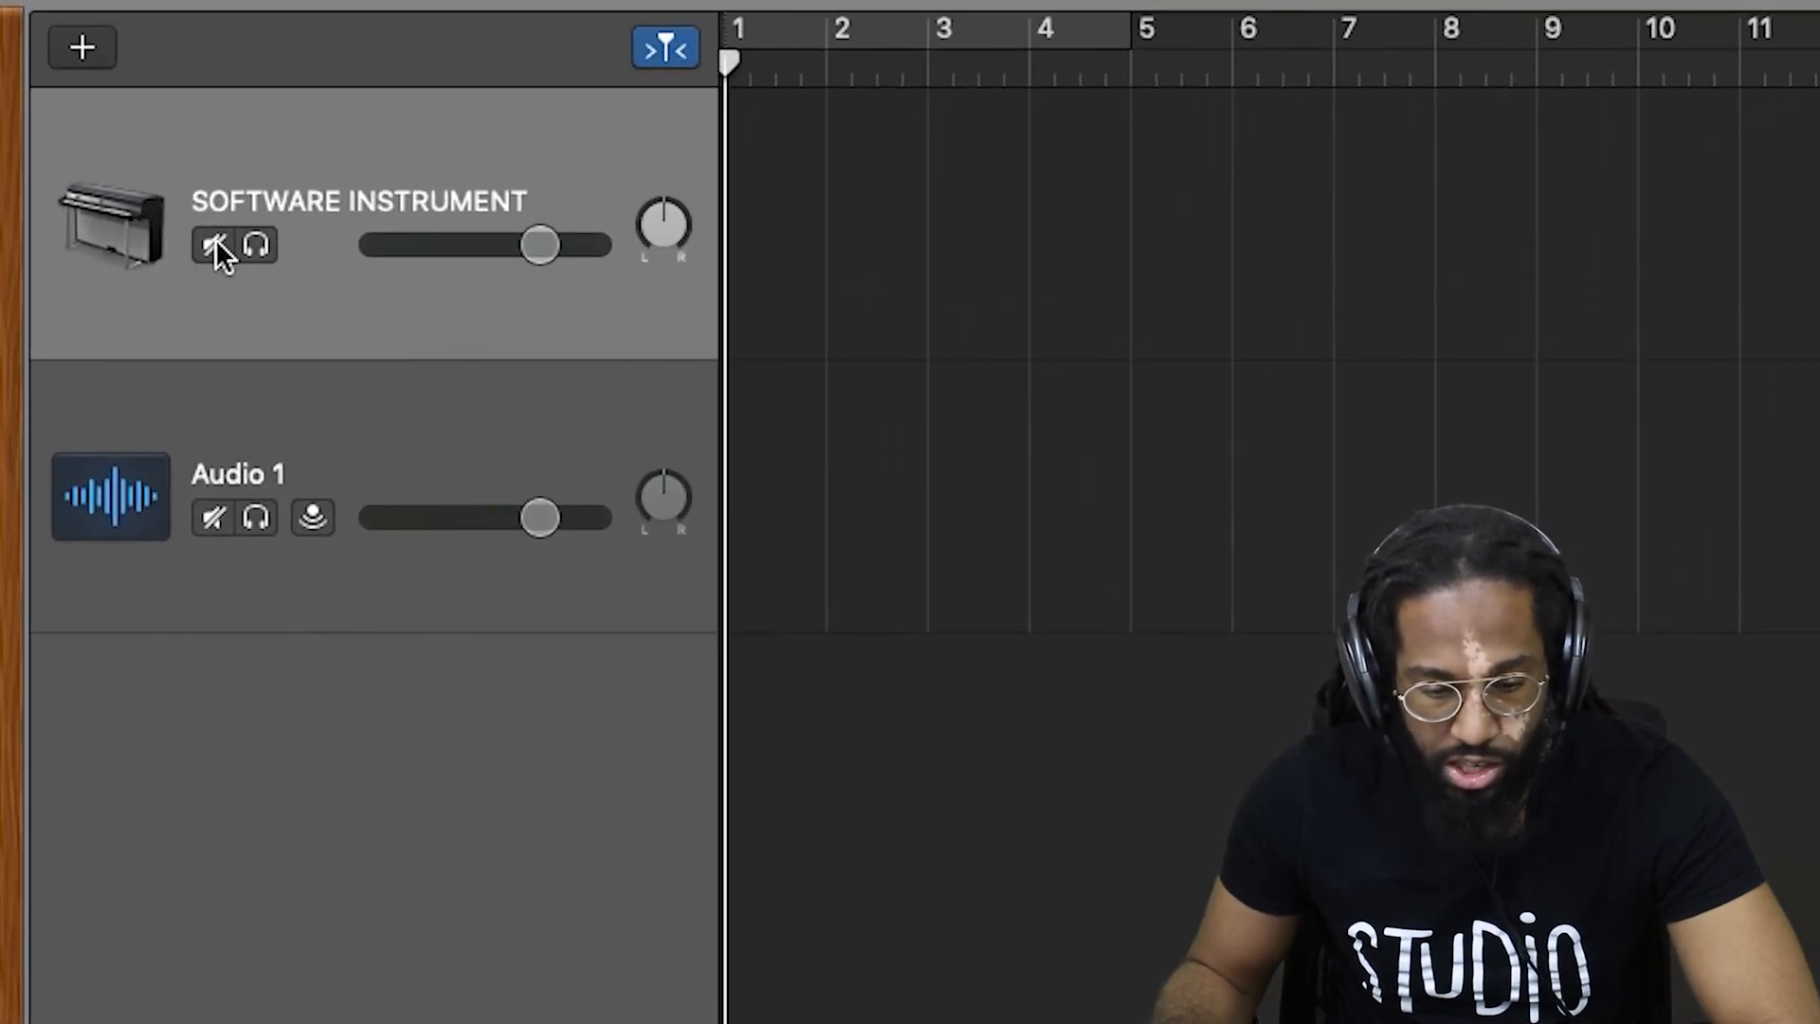
Try the mute, solo, volume and pan controls of the SOFTWARE INSTRUMENT track, restoring each one
click(208, 249)
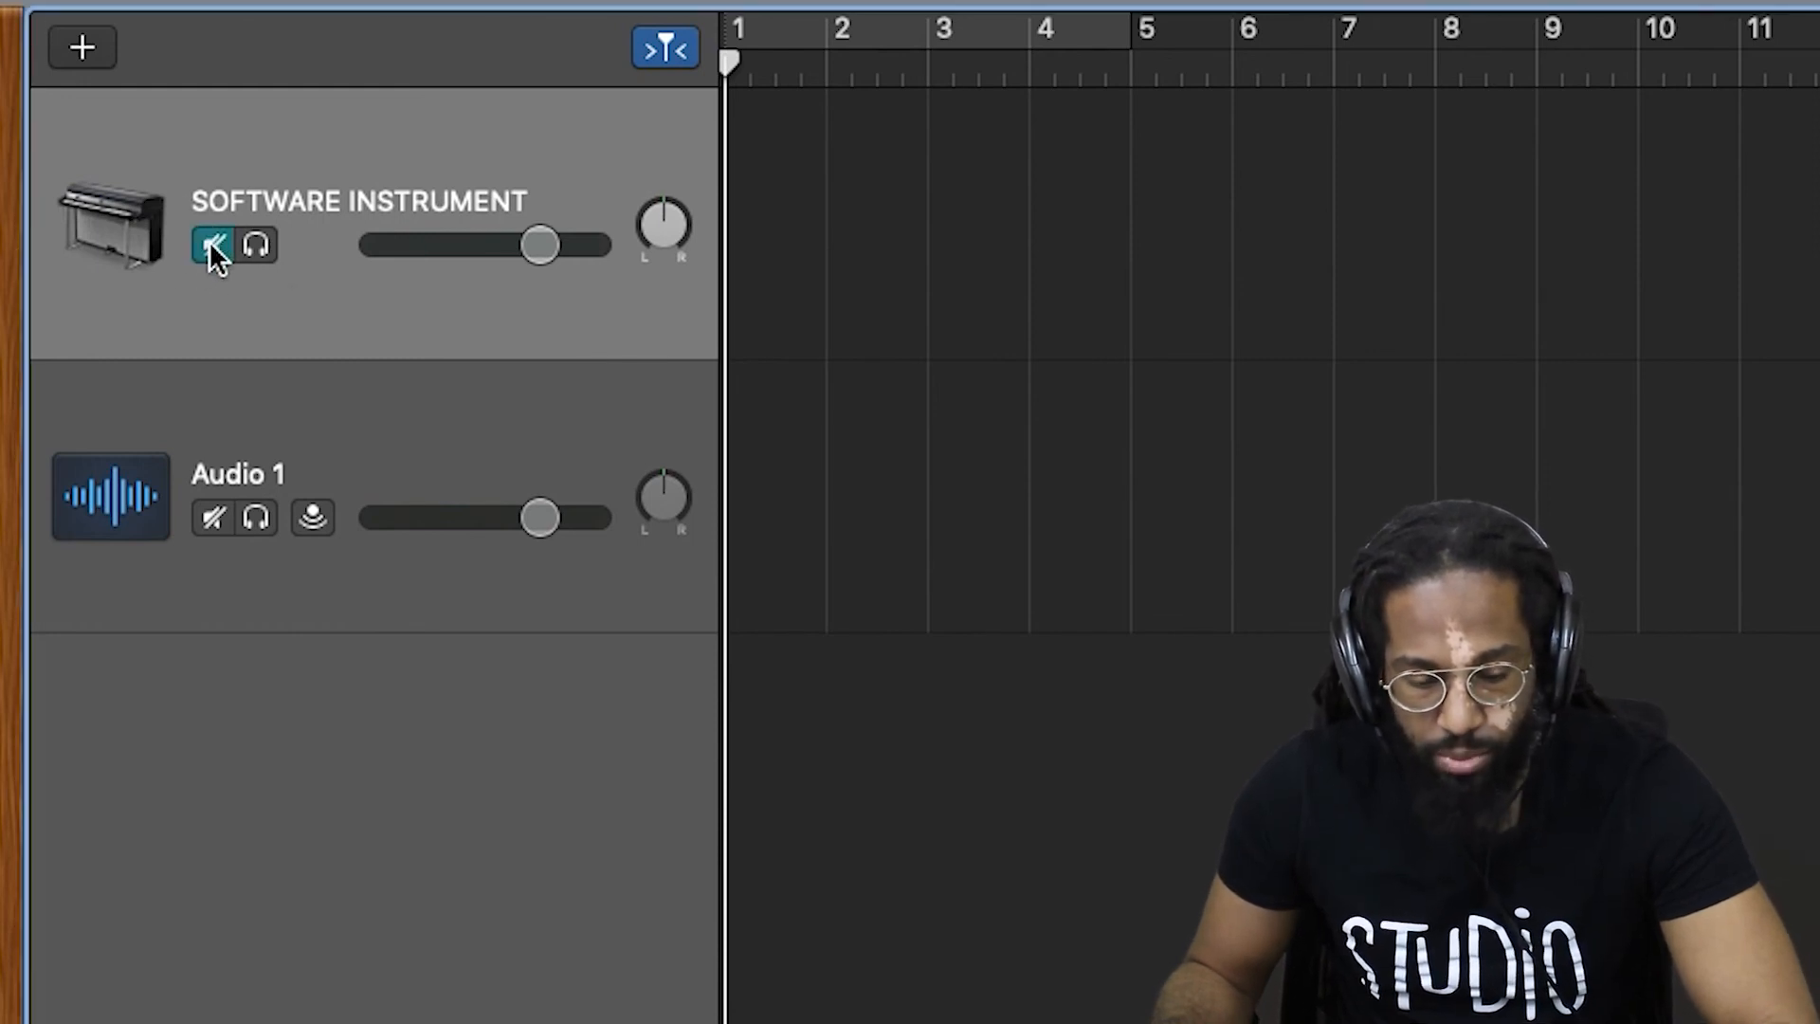
click(213, 249)
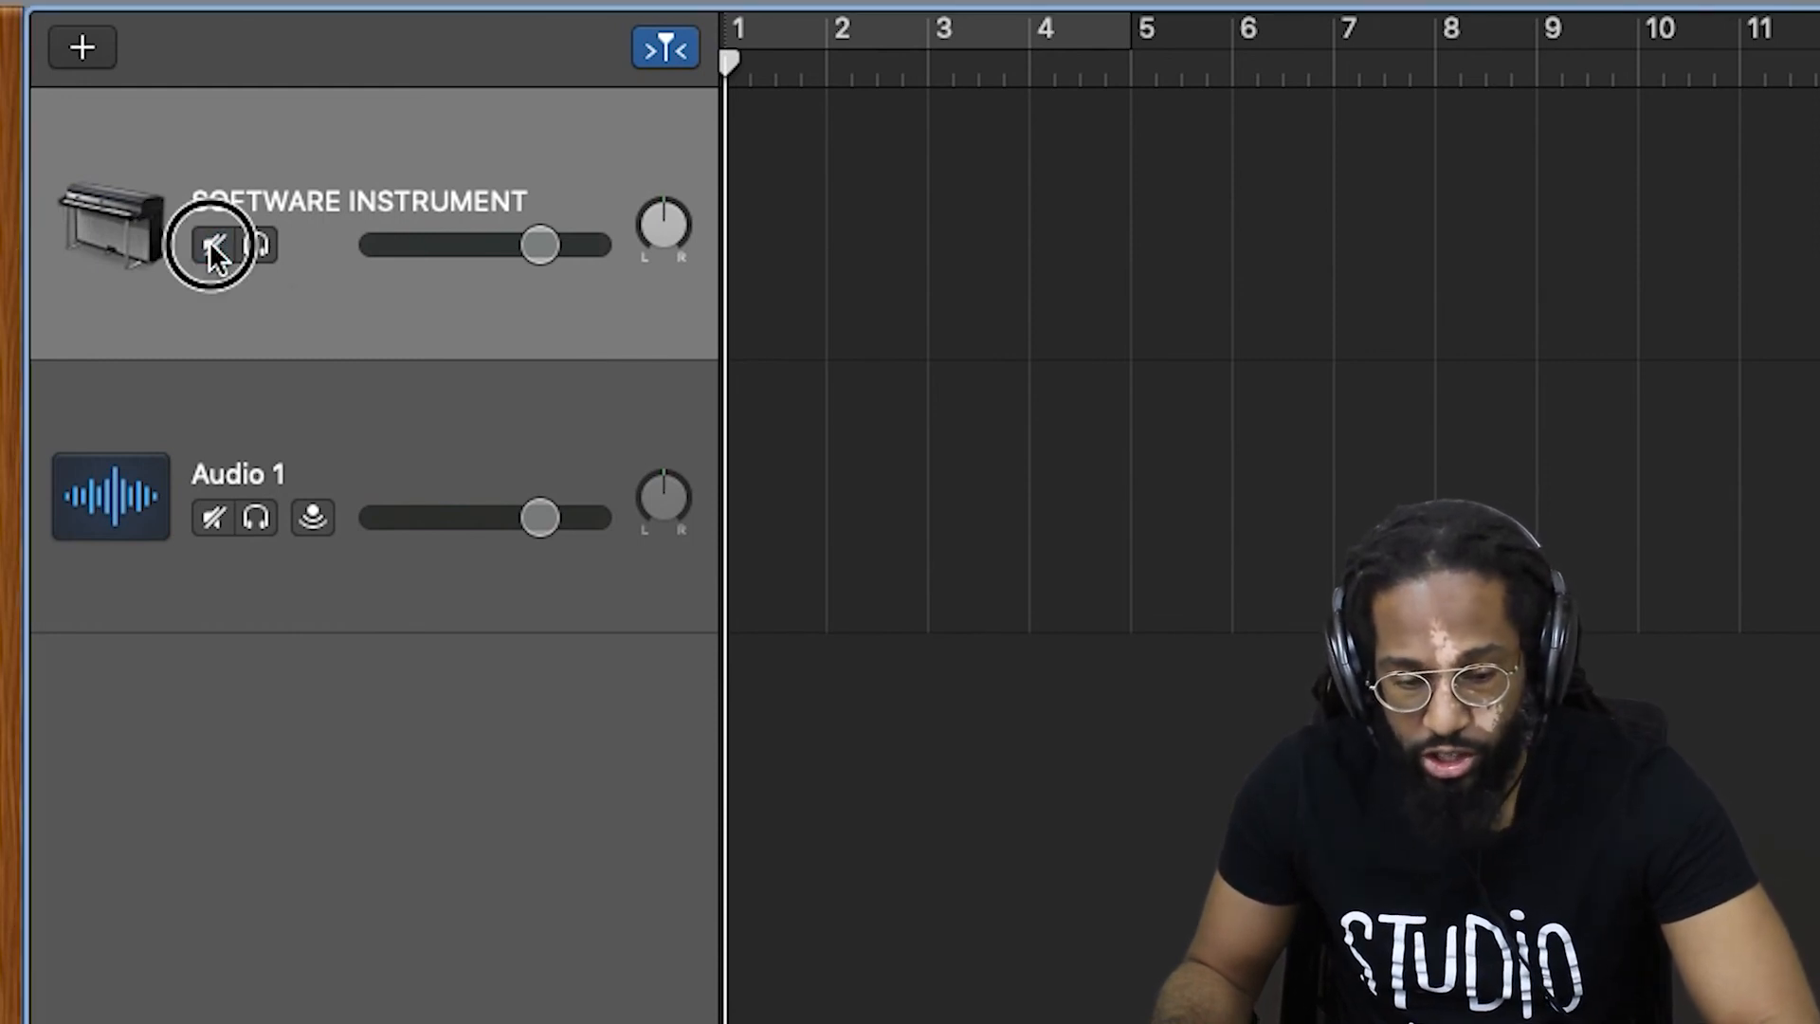
click(258, 246)
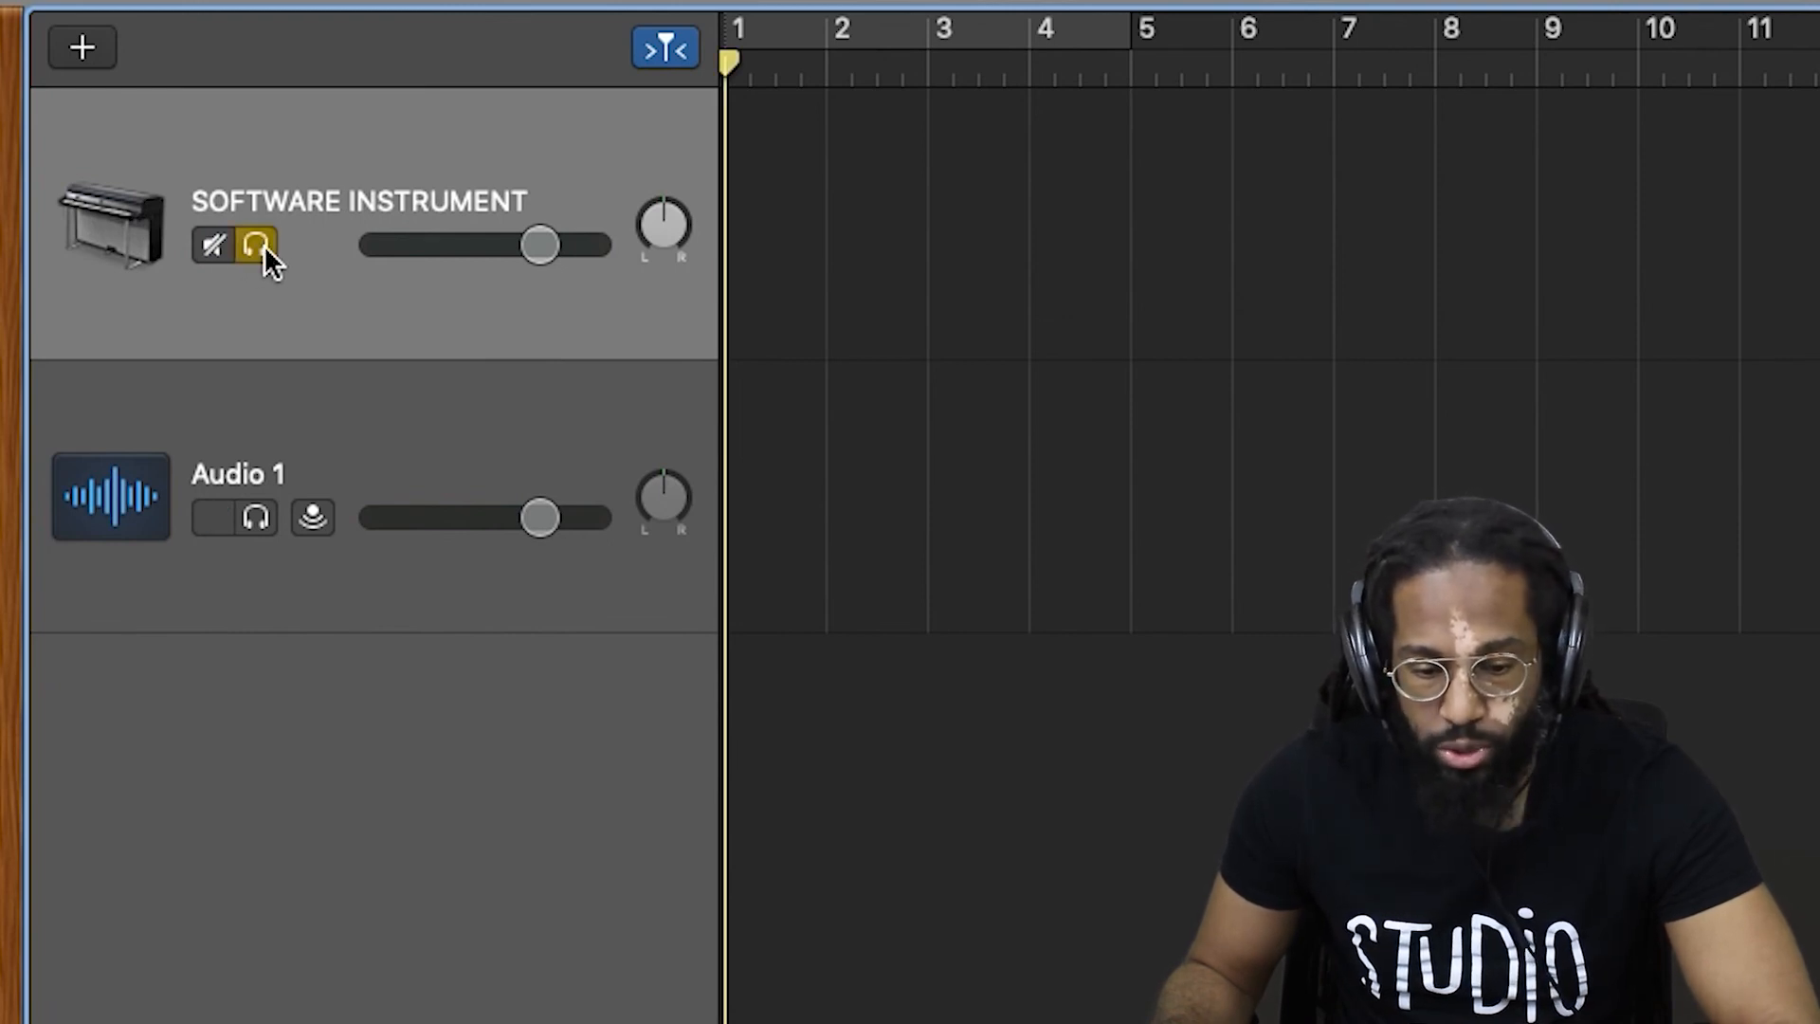
click(263, 244)
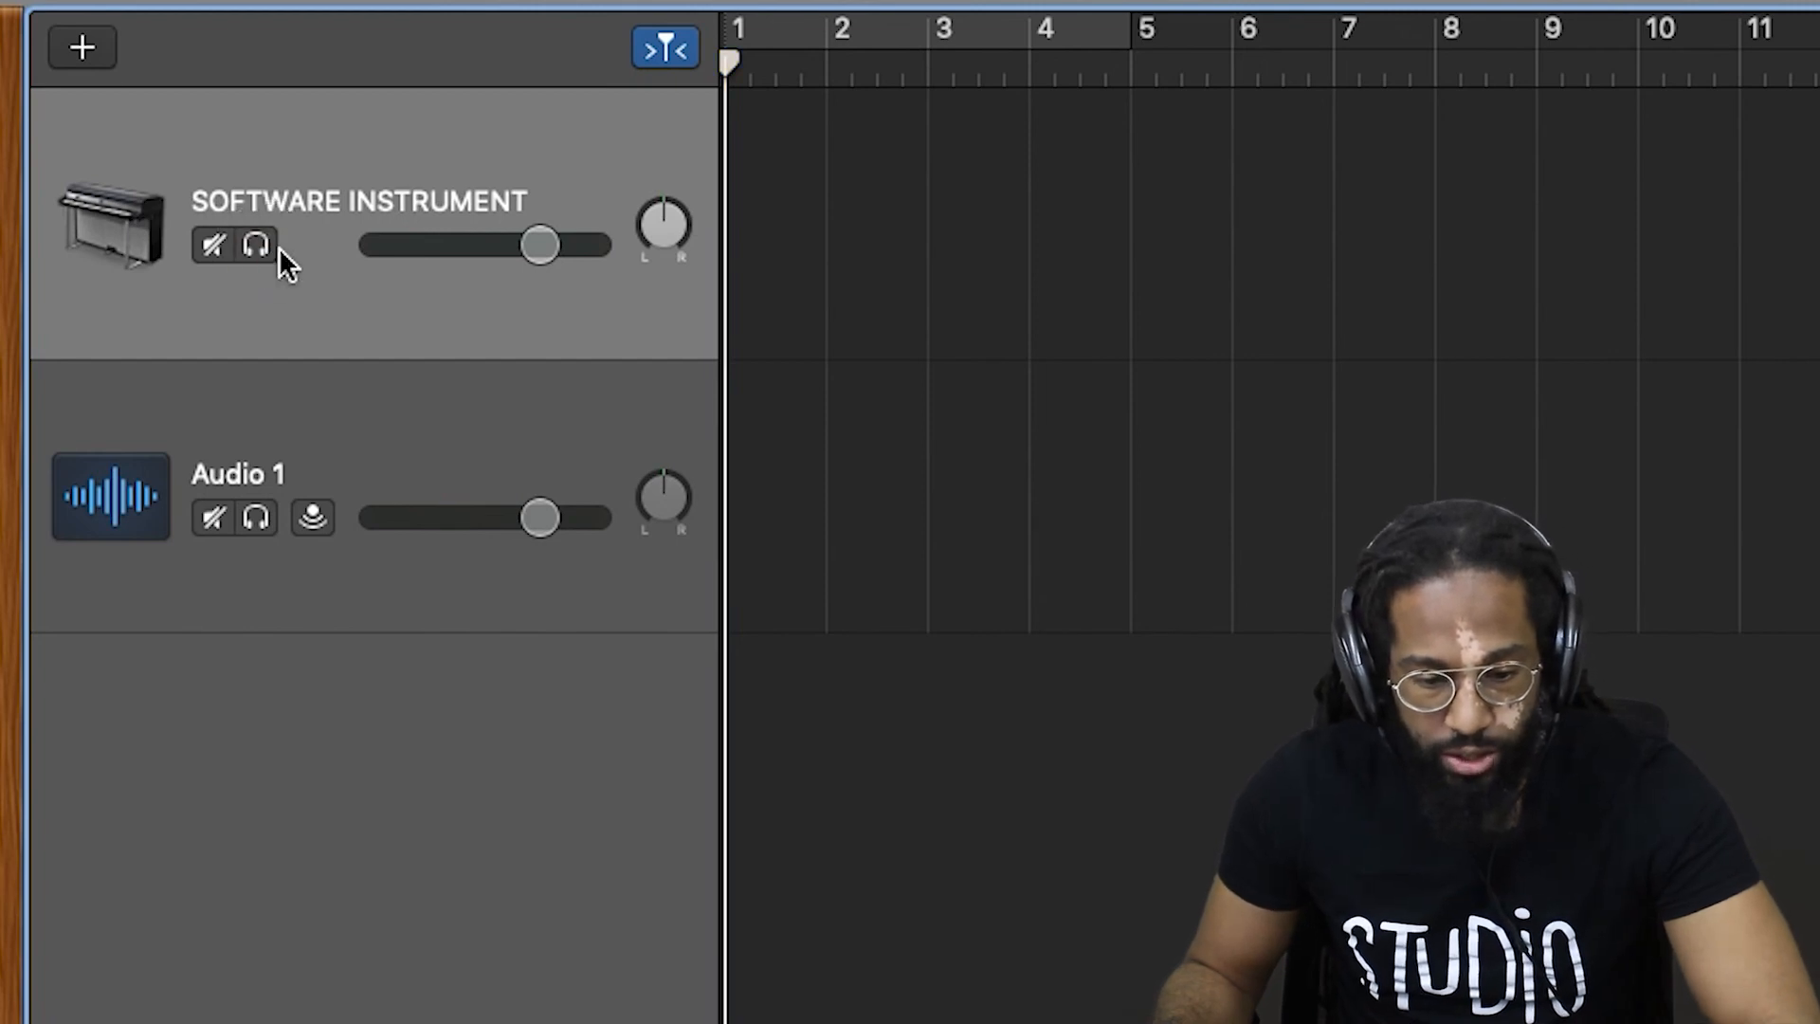
mouse_move(540, 259)
mouse_down()
mouse_move(355, 228)
mouse_move(764, 325)
mouse_move(524, 244)
mouse_move(556, 249)
mouse_up()
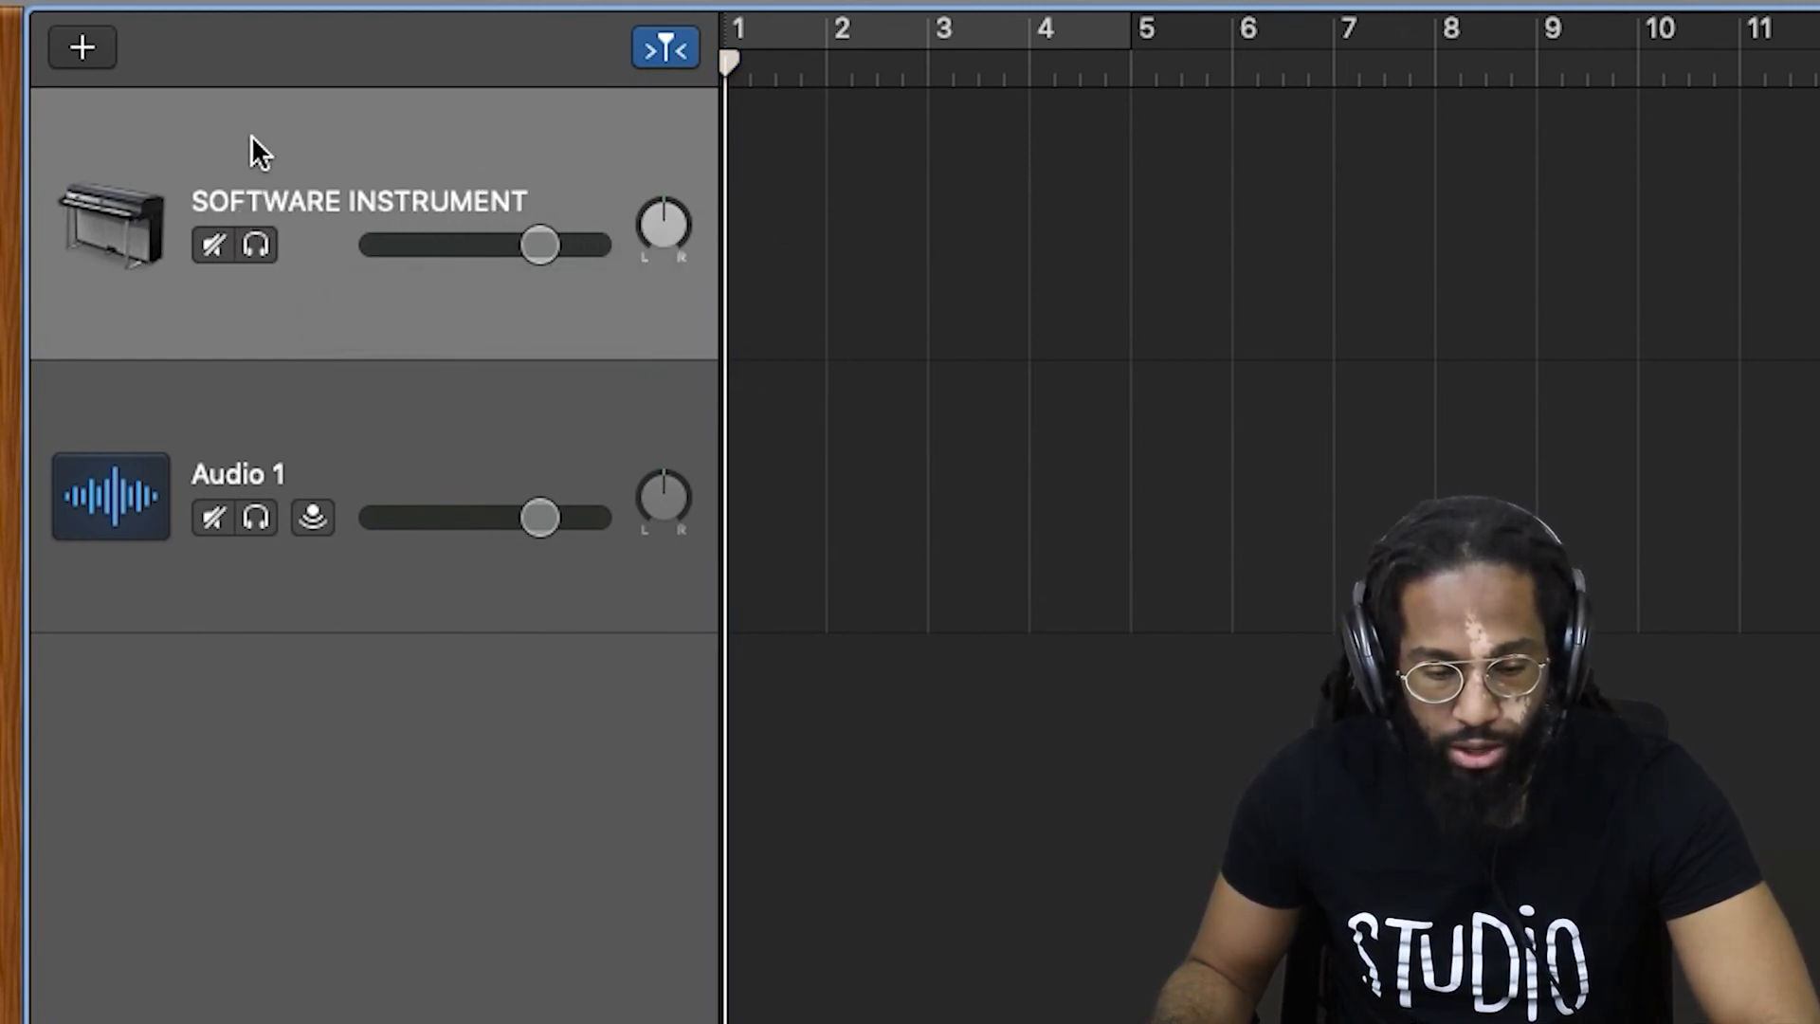
drag(656, 231, 609, 270)
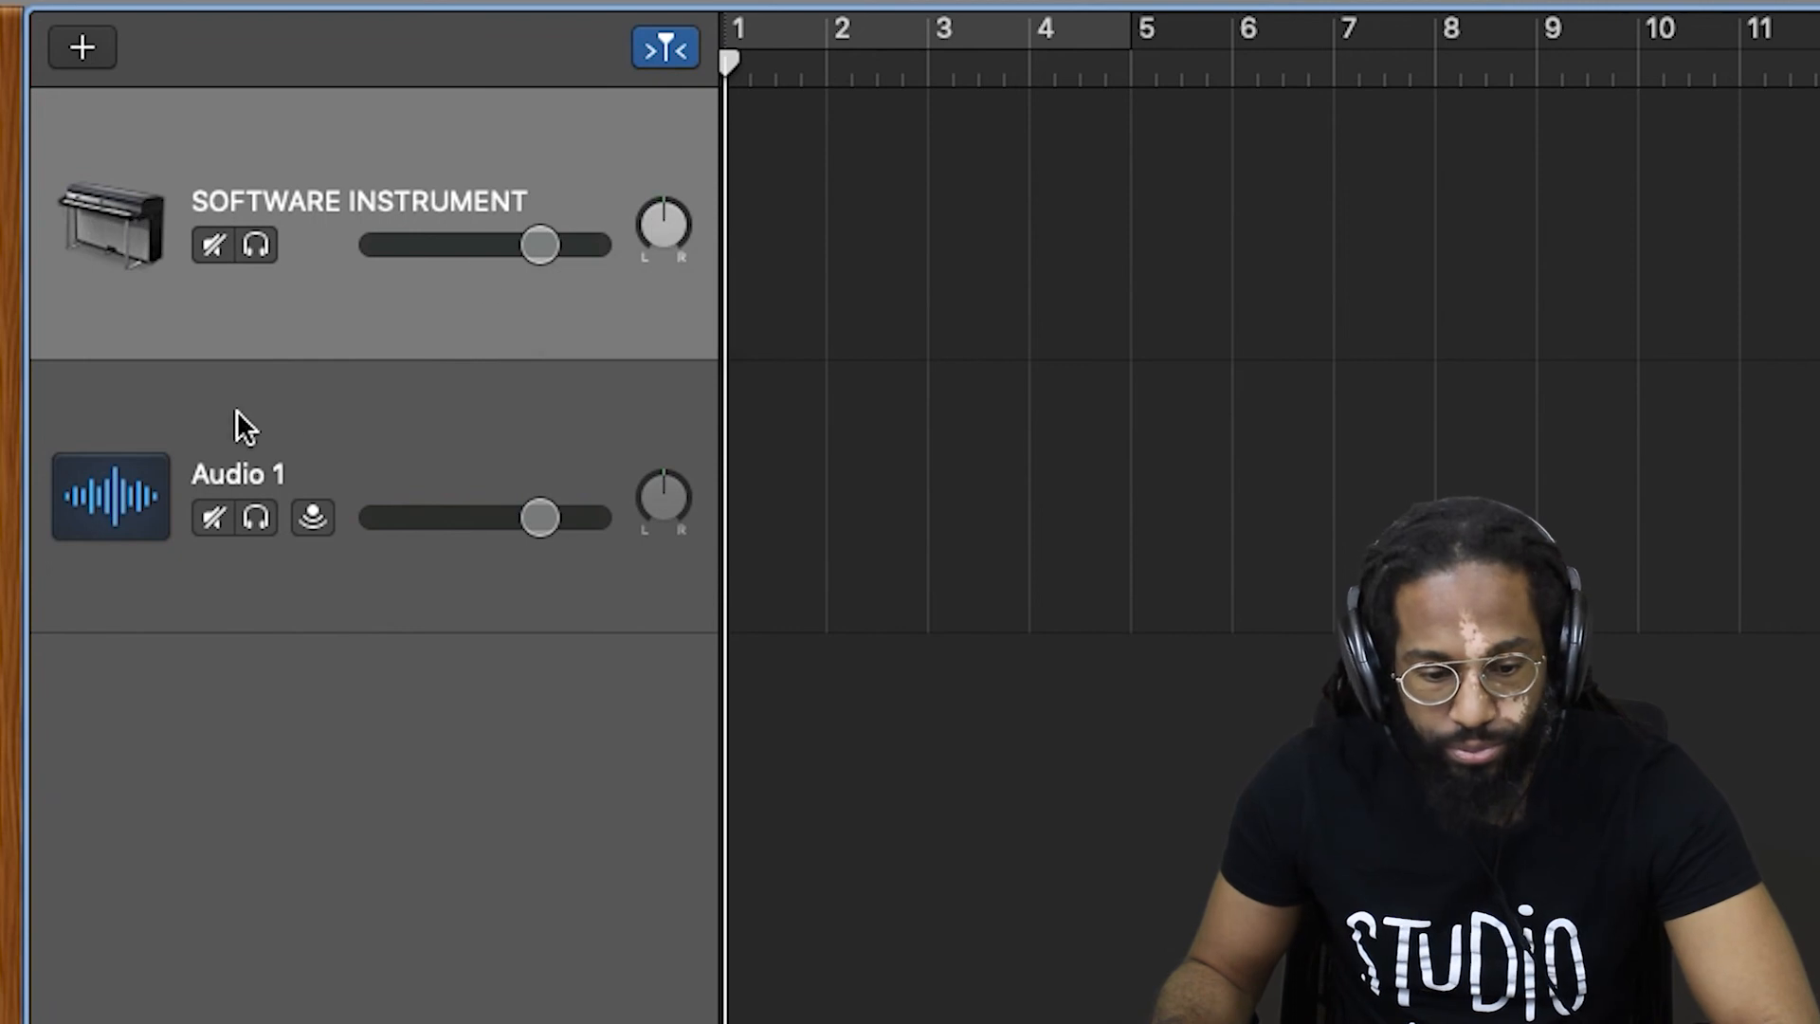
Lower the Audio 1 track's volume and toggle its input monitoring on and off
click(282, 412)
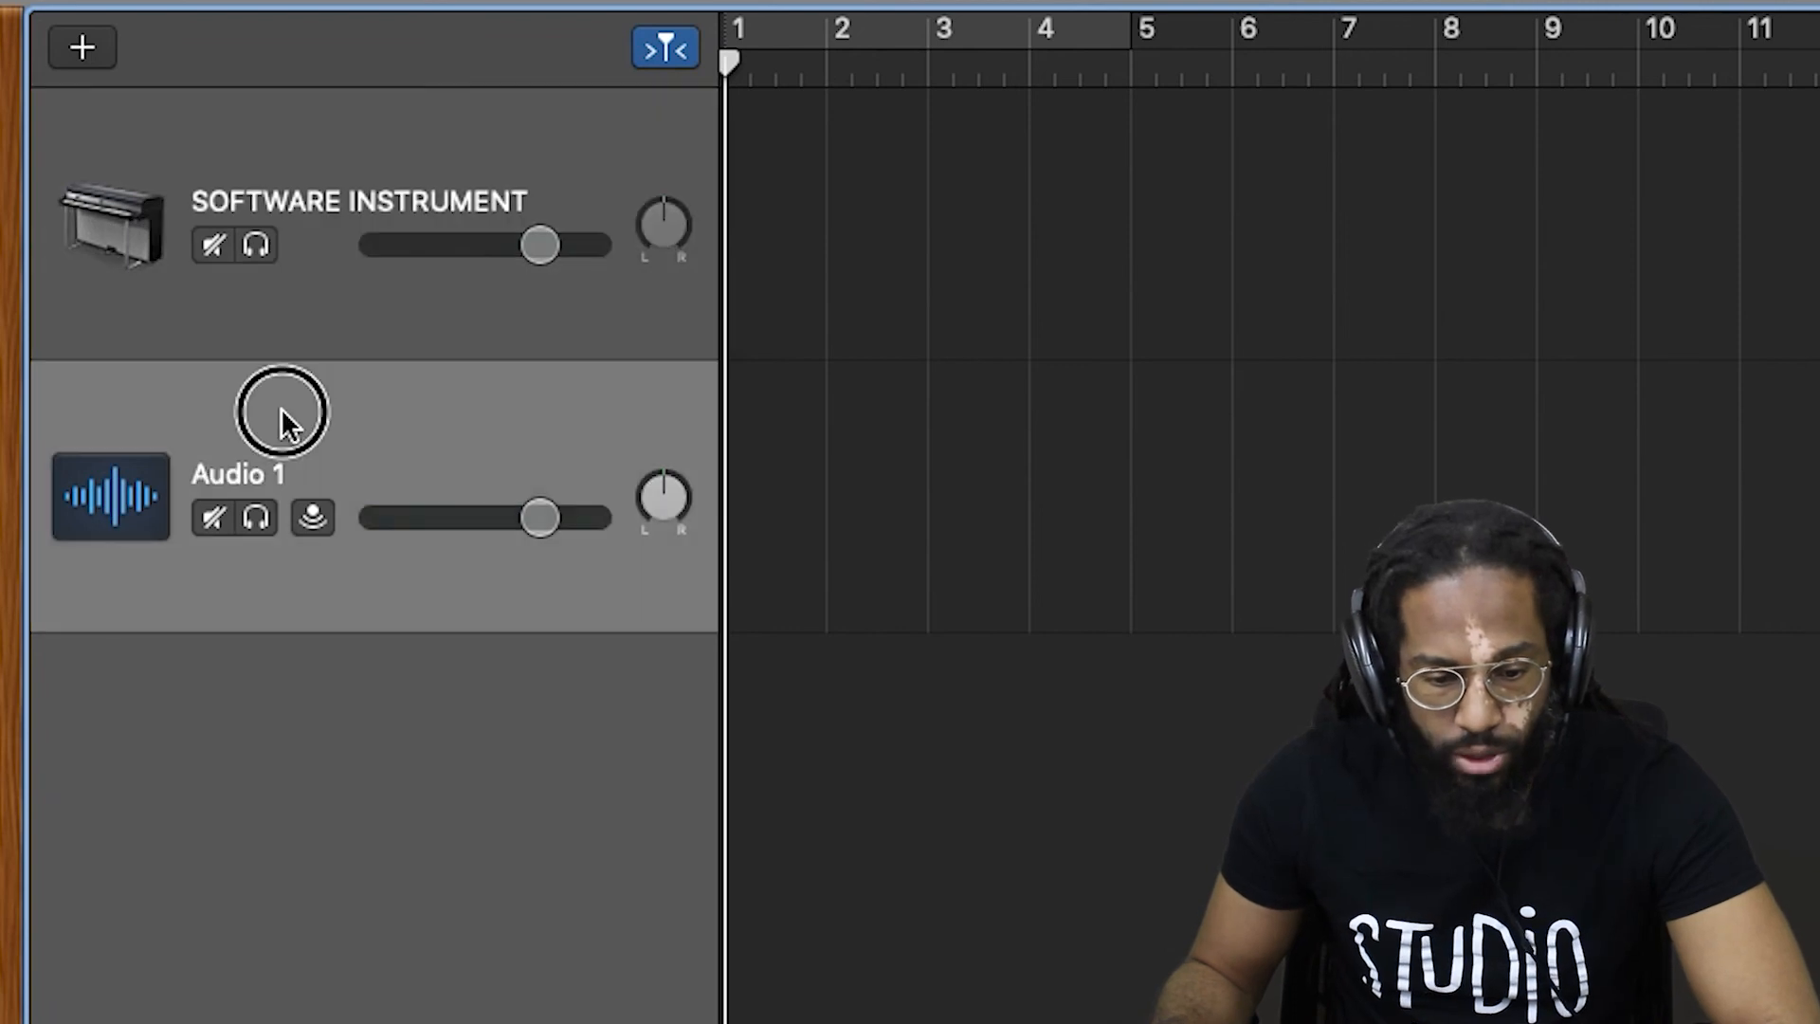
click(318, 514)
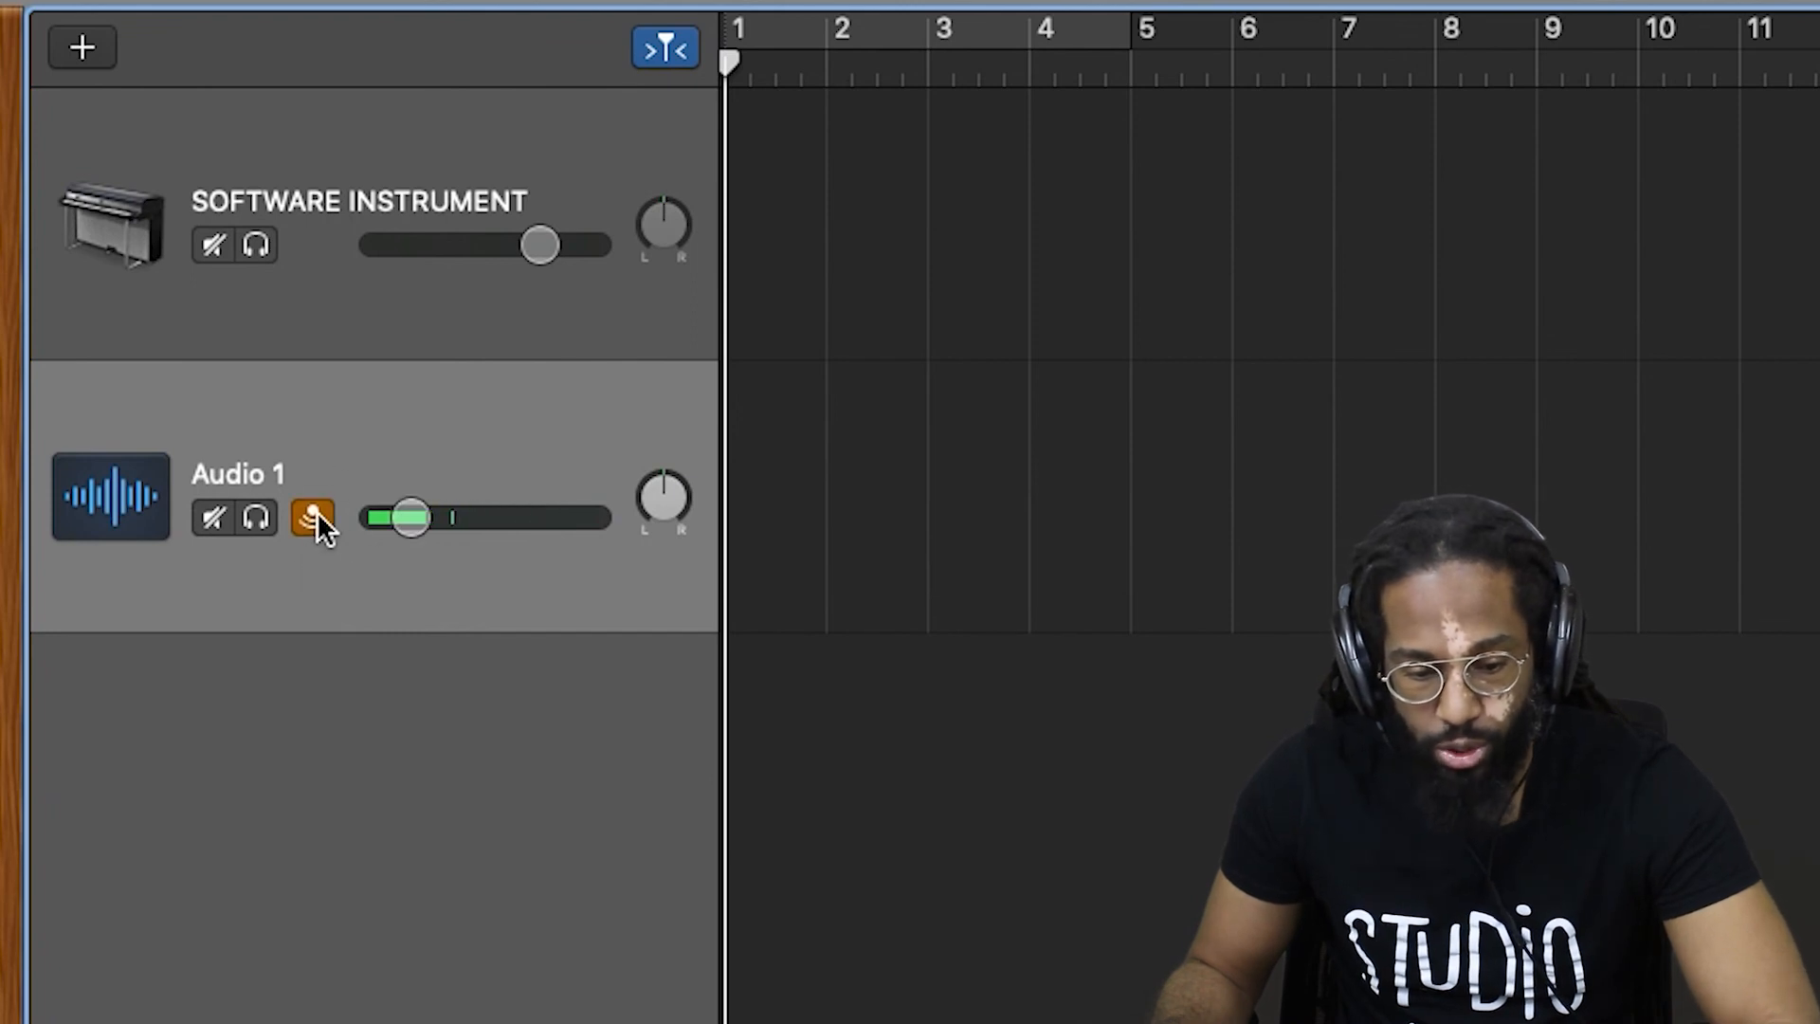
click(317, 513)
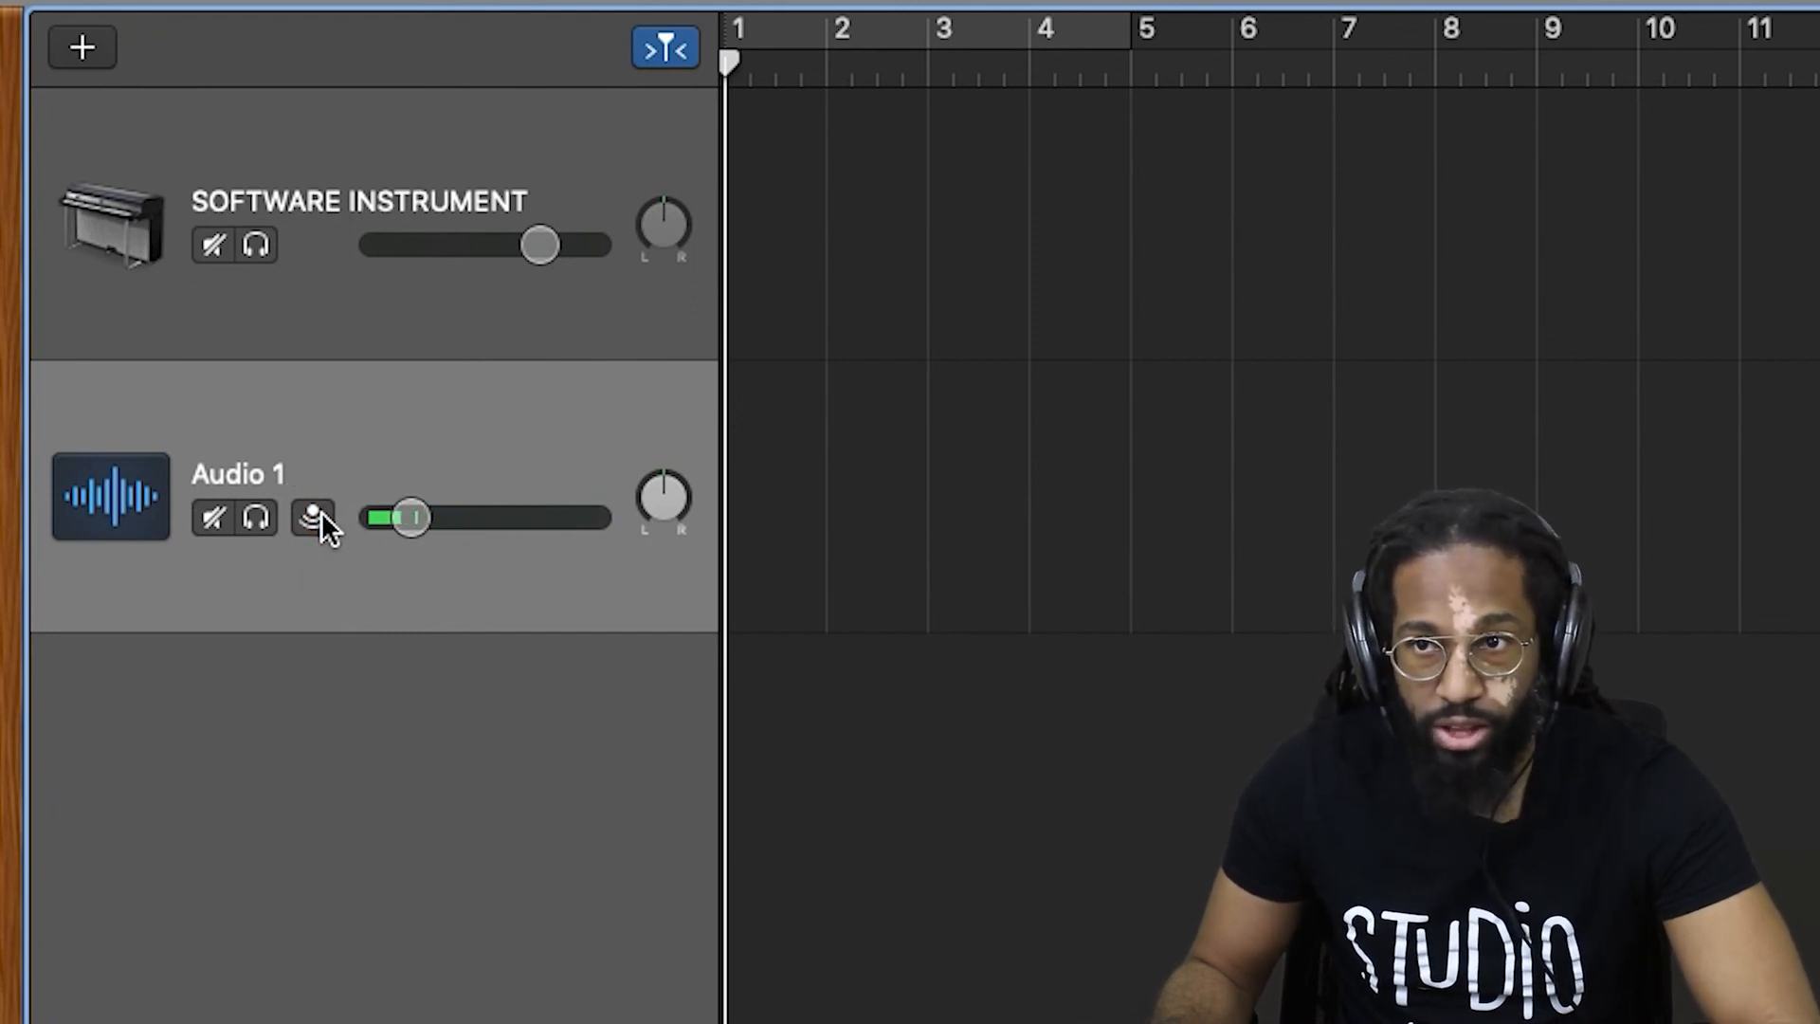